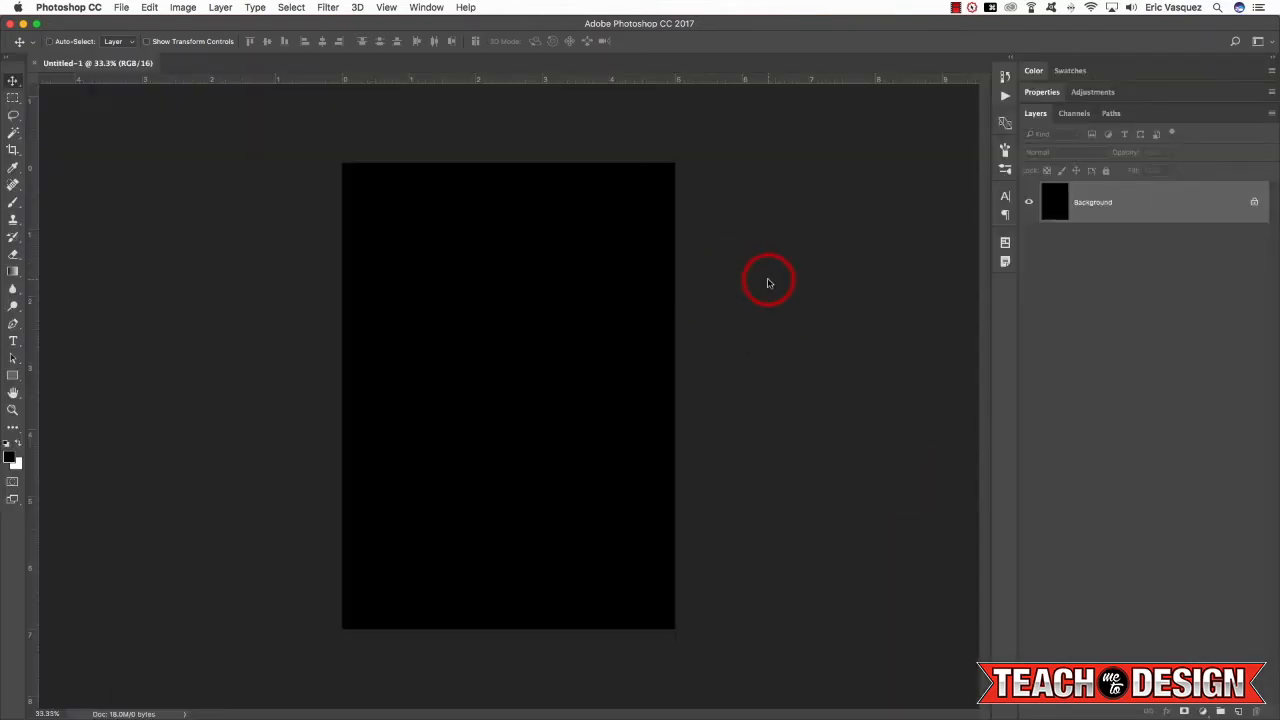
Switch to Finder and open Depositphotos_11499606_original.jpg and Depositphotos_38921735_original.jpg in Photoshop.
key(super+Tab)
key(super+Tab)
mouse_move(950, 715)
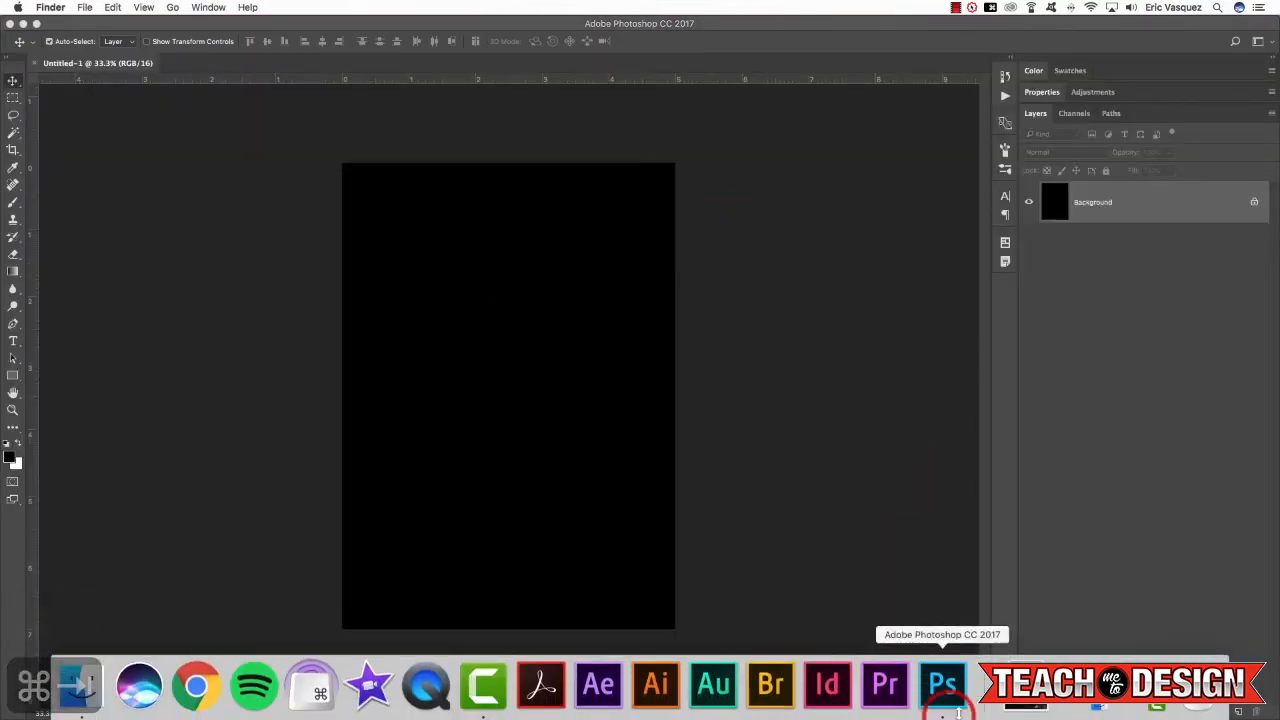
click(1103, 688)
drag(511, 312, 962, 688)
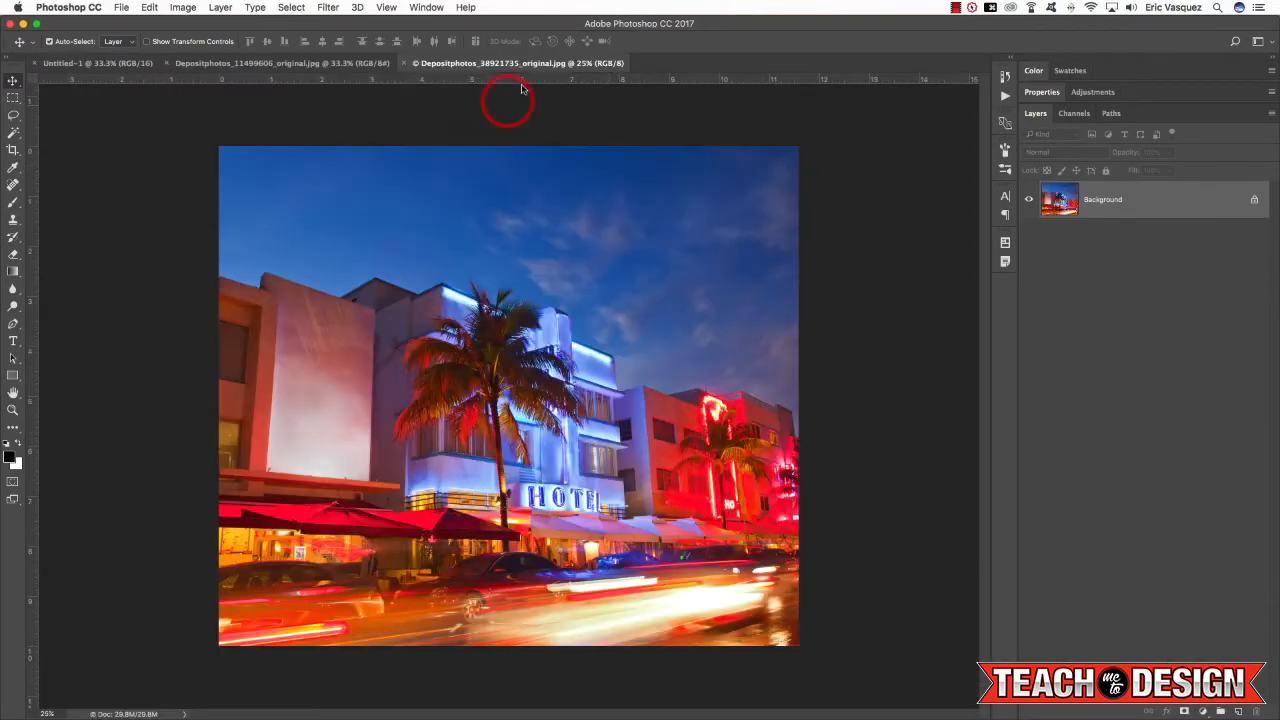
Float both photo documents in separate windows, copy the night waterfront photo into Untitled-1 and close its source file.
drag(512, 67, 563, 234)
drag(370, 66, 715, 455)
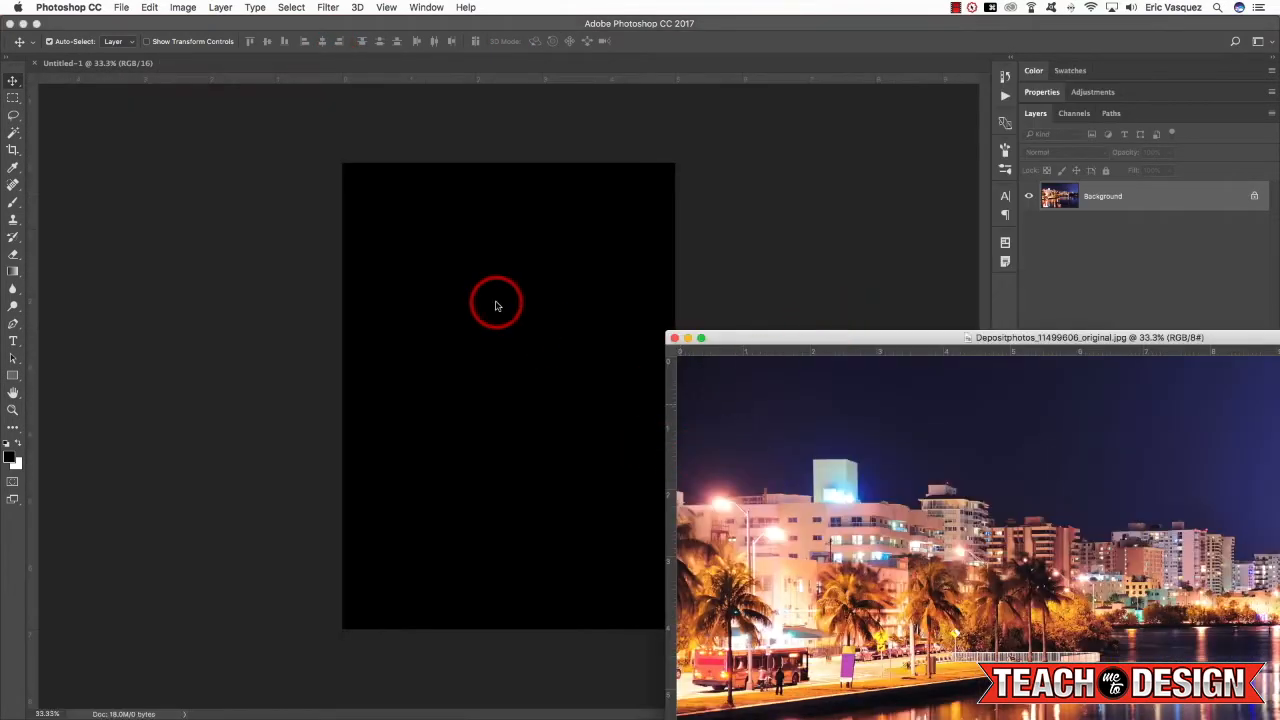
drag(495, 305, 495, 305)
key(super+grave)
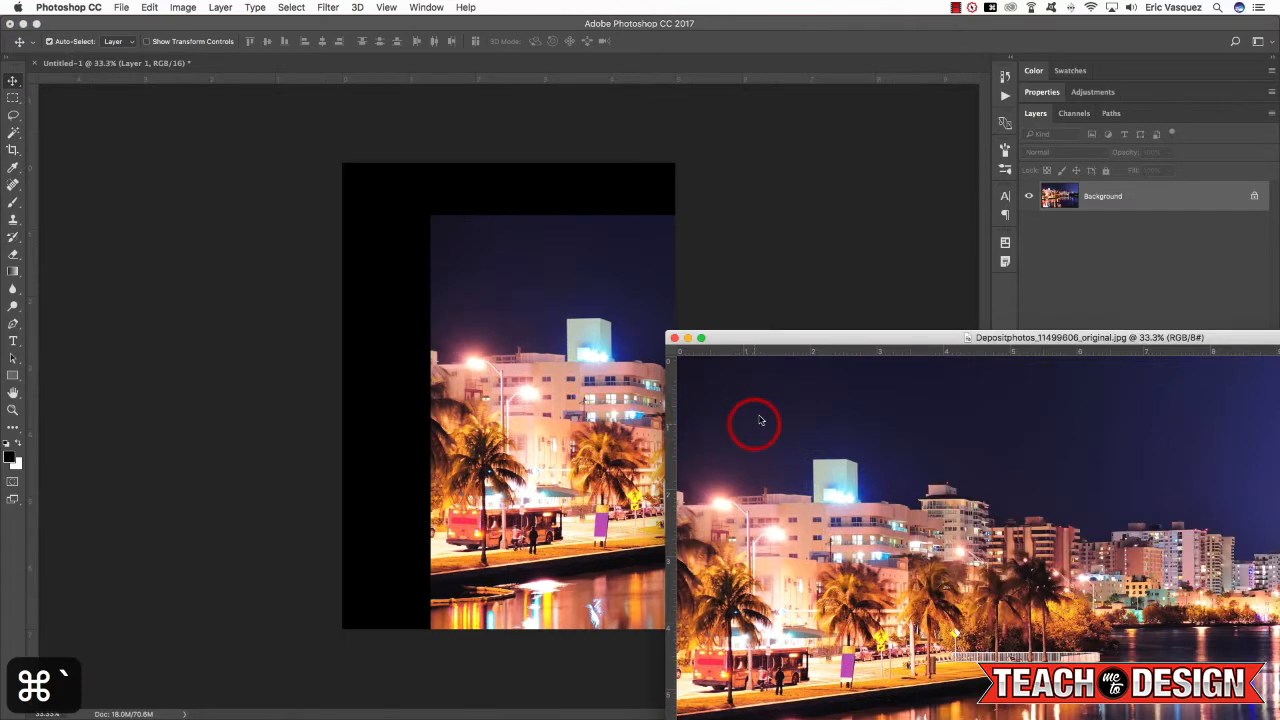
click(674, 338)
Copy the neon hotel street photo into Untitled-1 as a new layer and close its source file.
key(super+grave)
drag(806, 392, 586, 354)
key(super+grave)
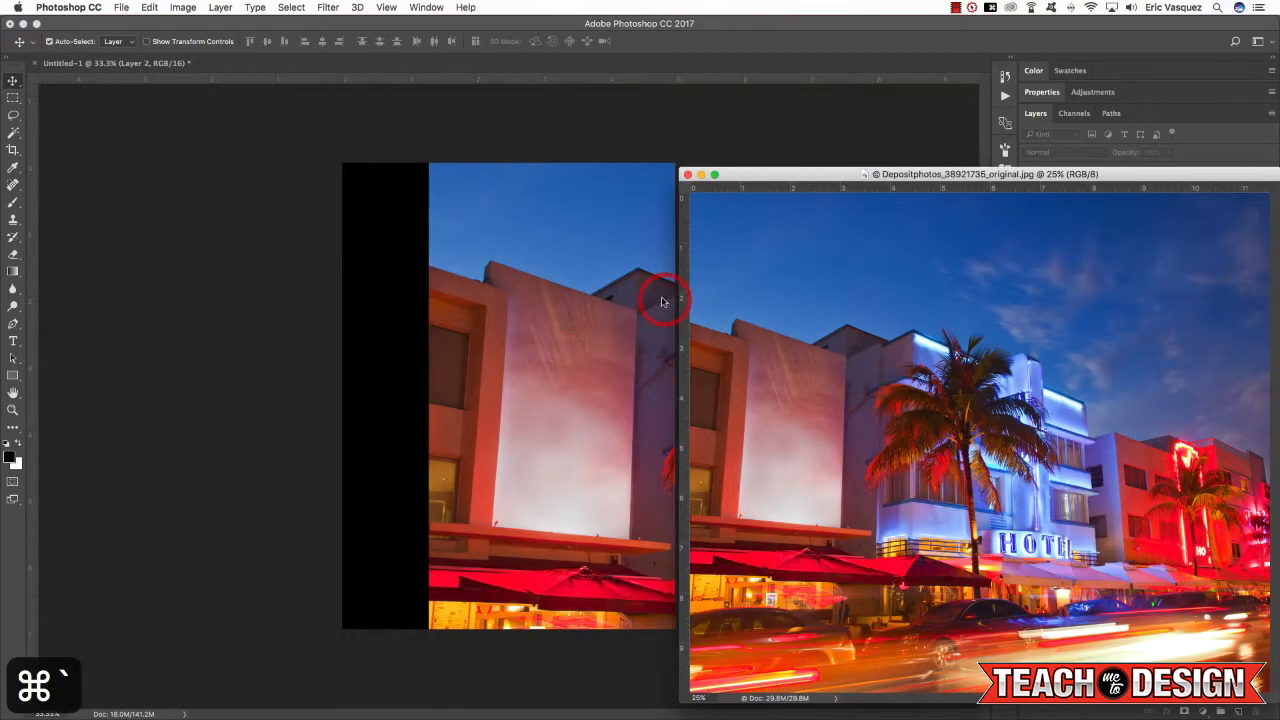
key(super+w)
Convert the hotel photo's layer to a smart object and rename it 1.
right_click(1150, 197)
click(1035, 318)
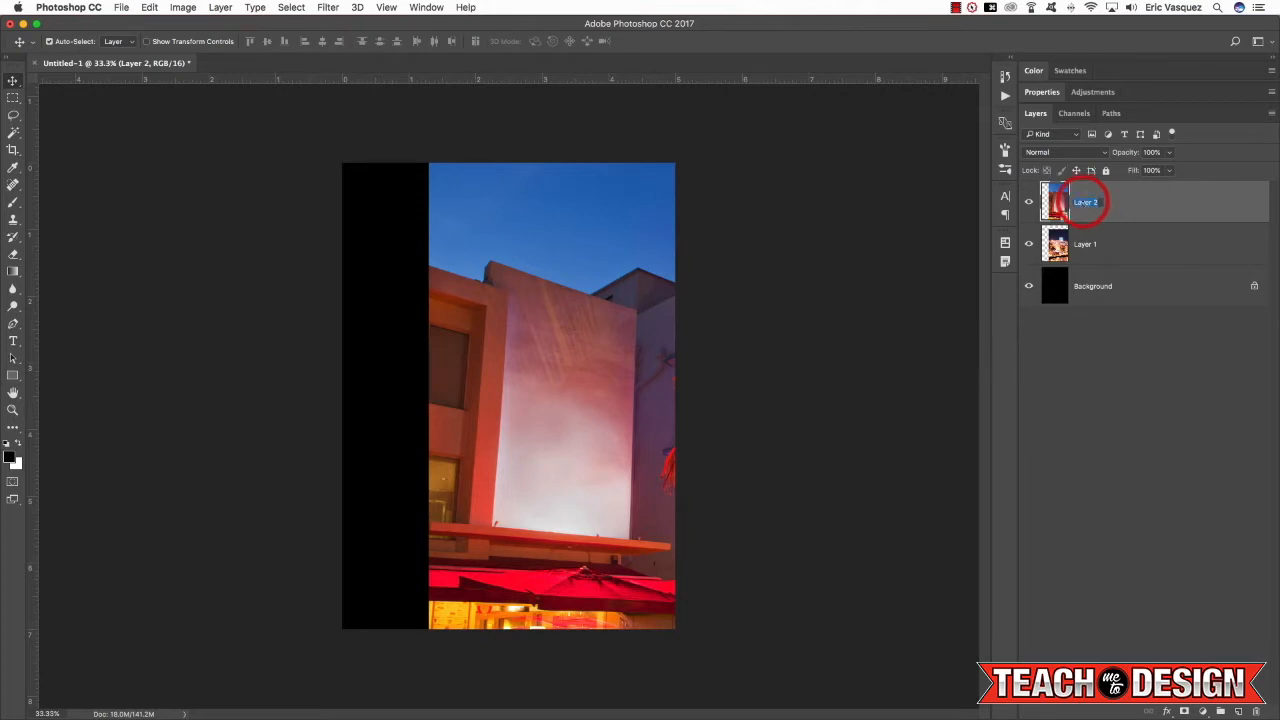
text(2)
key(Return)
double_click(1079, 201)
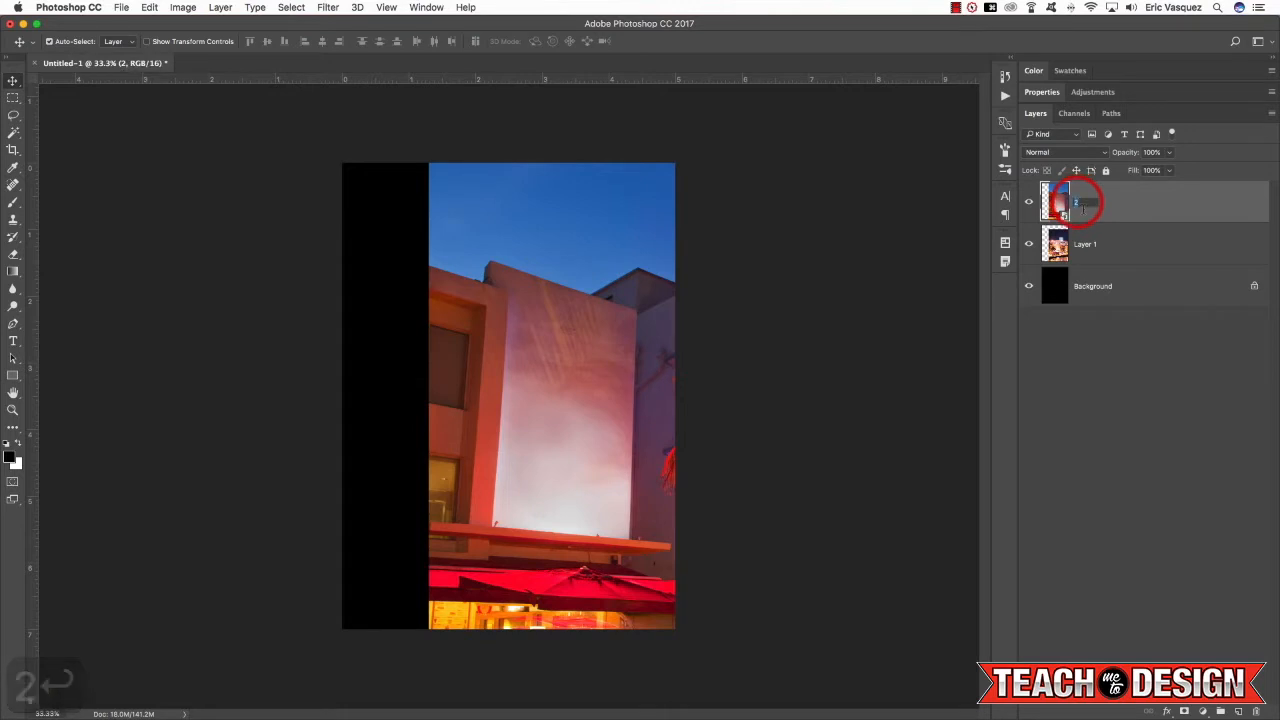
text(1)
Rename the waterfront photo's layer 2 and convert it to a smart object.
double_click(1110, 245)
text(2)
key(Return)
right_click(1134, 245)
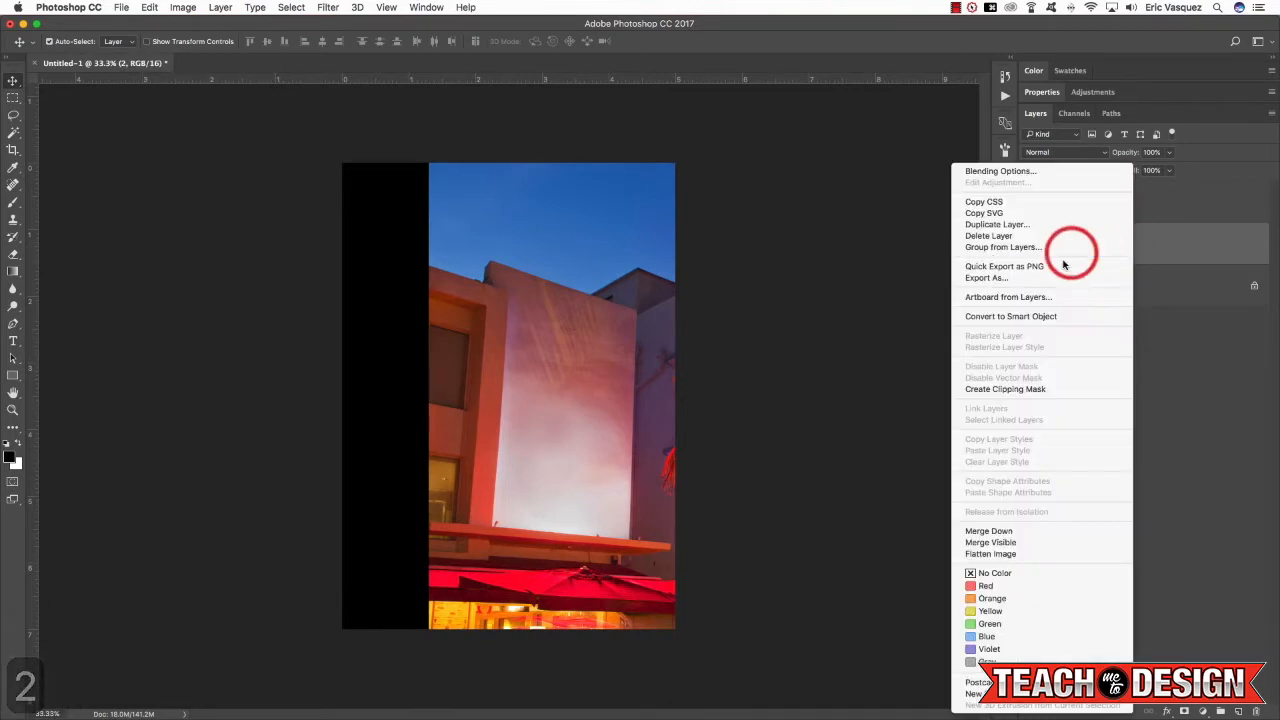
click(1016, 318)
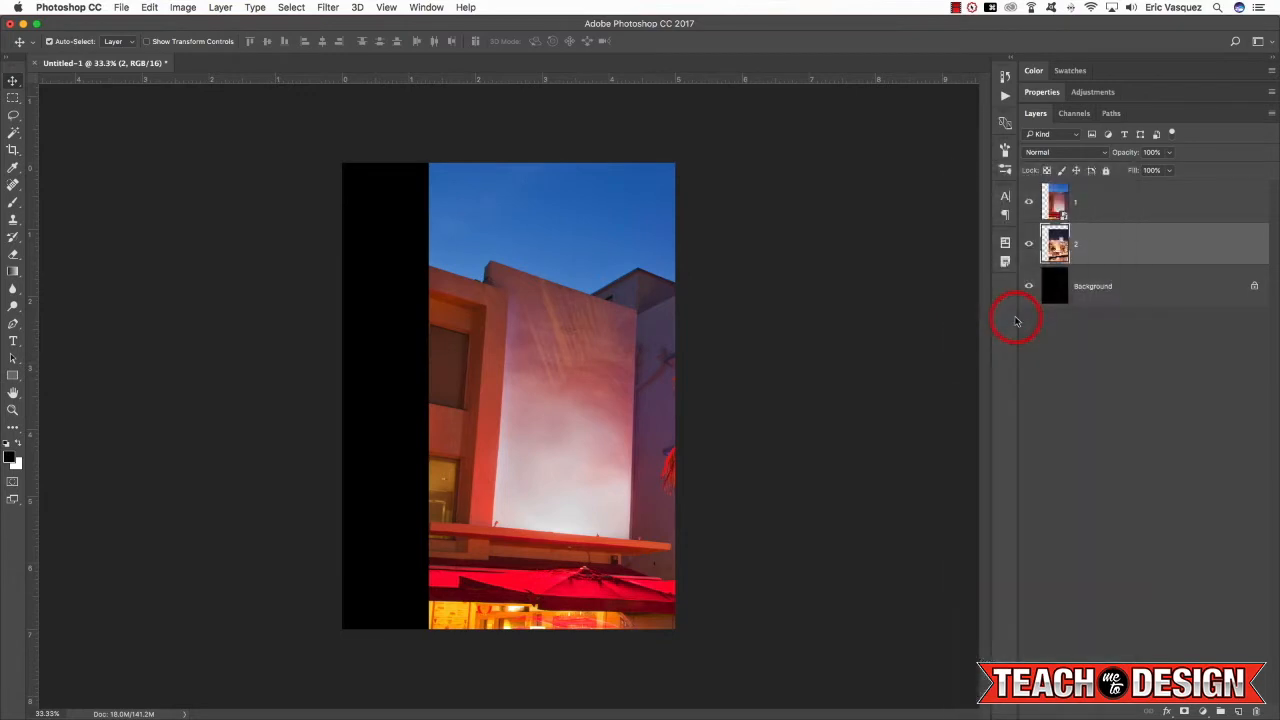
Scale the hotel photo on layer 1 down to about 45% and position it to span the canvas width.
click(1108, 211)
key(v)
key(super+t)
drag(439, 100, 508, 266)
drag(592, 320, 407, 214)
drag(795, 166, 652, 245)
drag(305, 278, 339, 297)
key(Return)
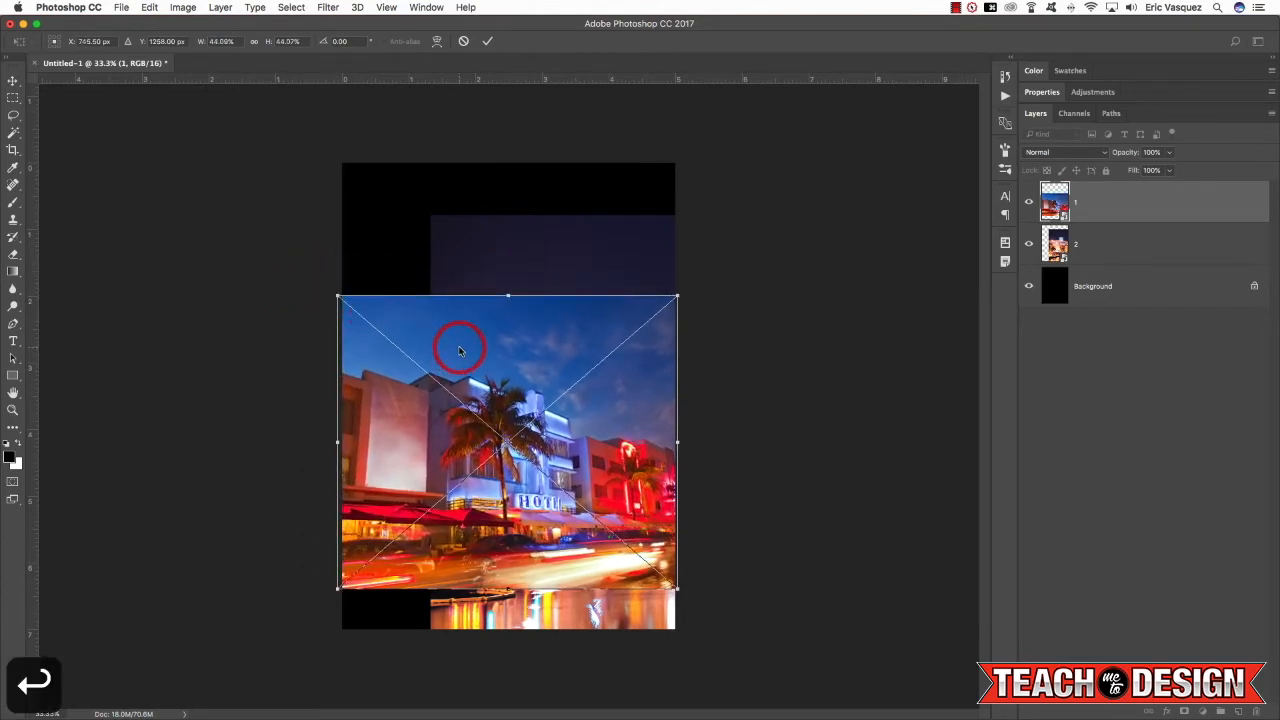
Move layer 2 above layer 1 in the layer stack.
click(1104, 254)
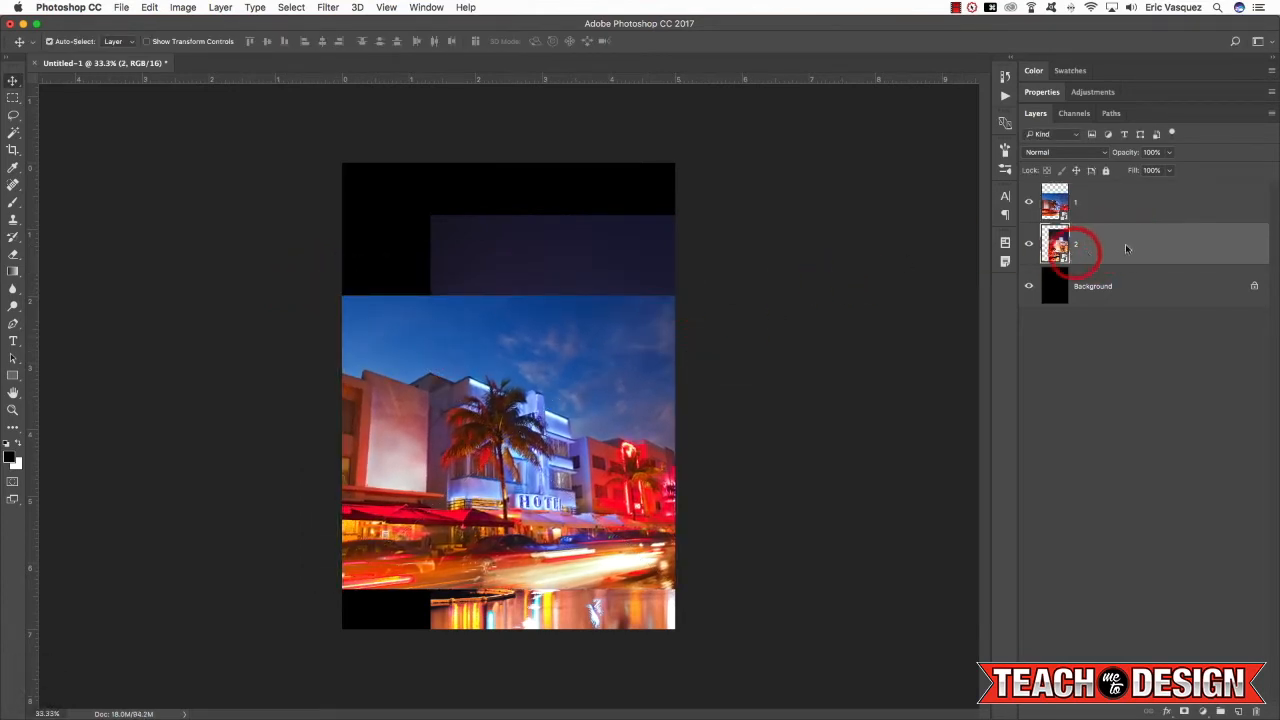
shift+click(1112, 197)
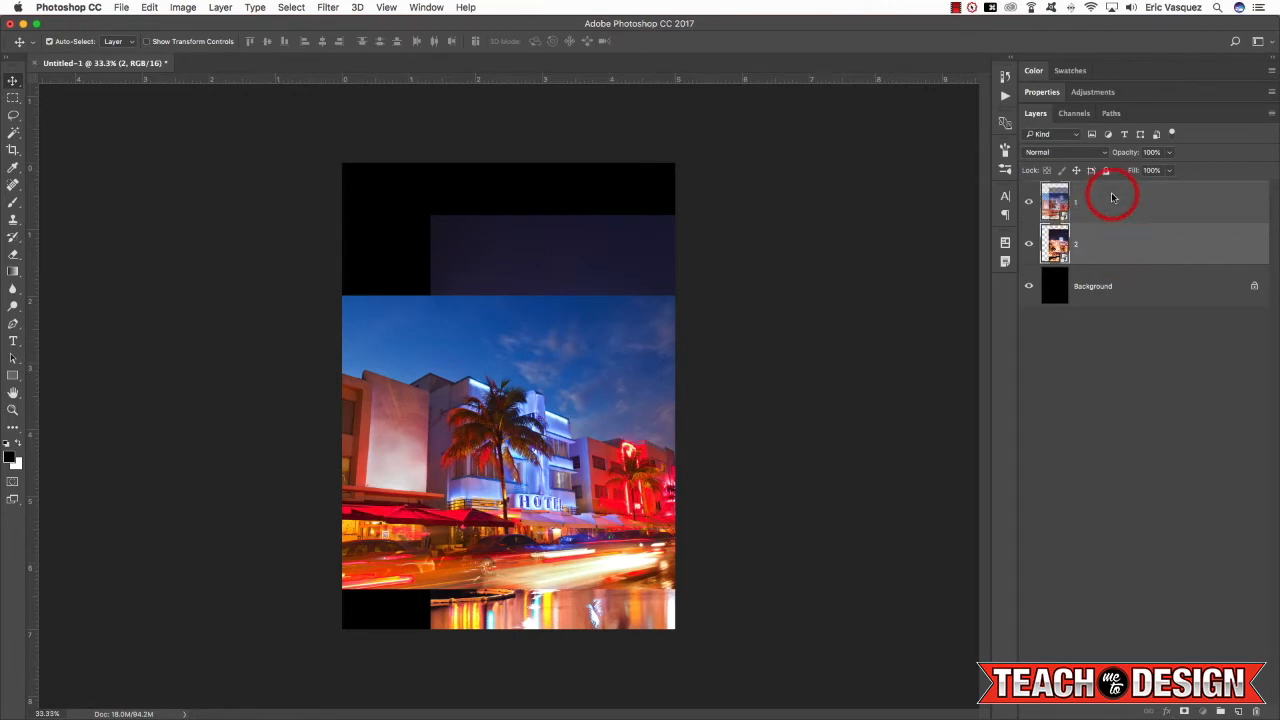
drag(1104, 254, 1112, 197)
Scale the waterfront photo on layer 2 down to about 41% and fit it across the canvas width.
key(v)
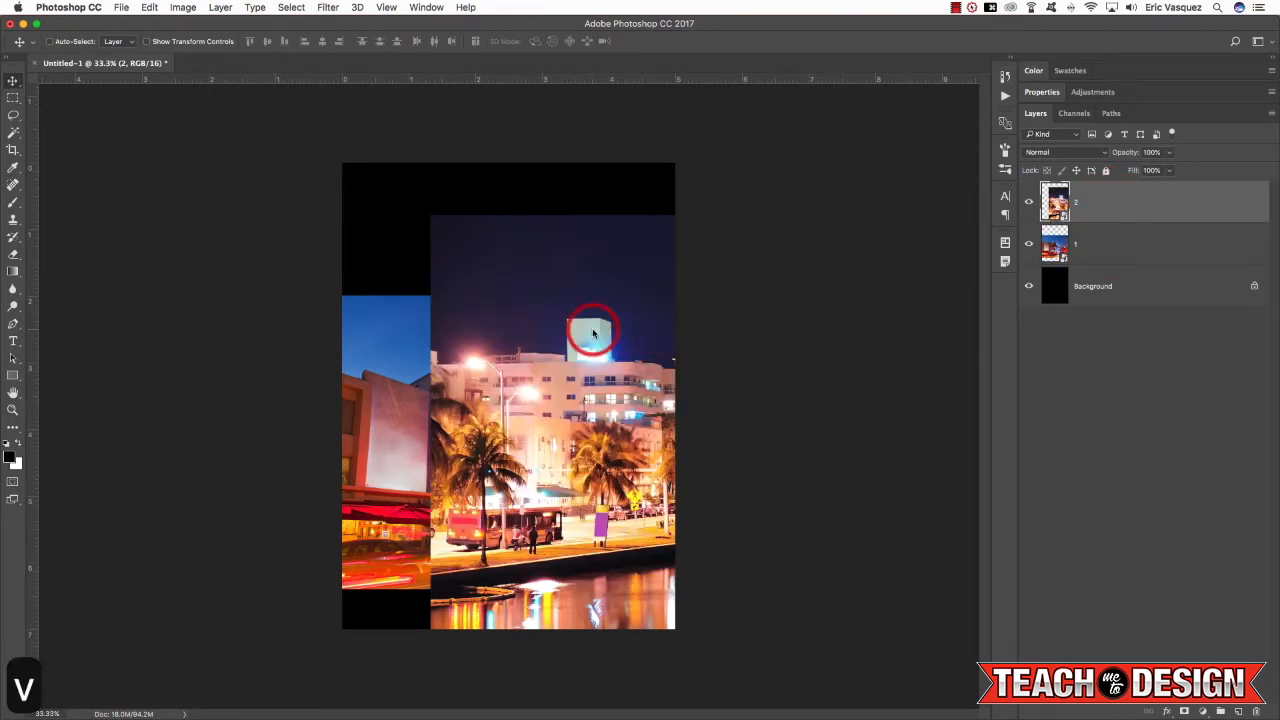
key(super+t)
drag(443, 222, 670, 354)
drag(688, 449, 371, 388)
drag(717, 296, 677, 320)
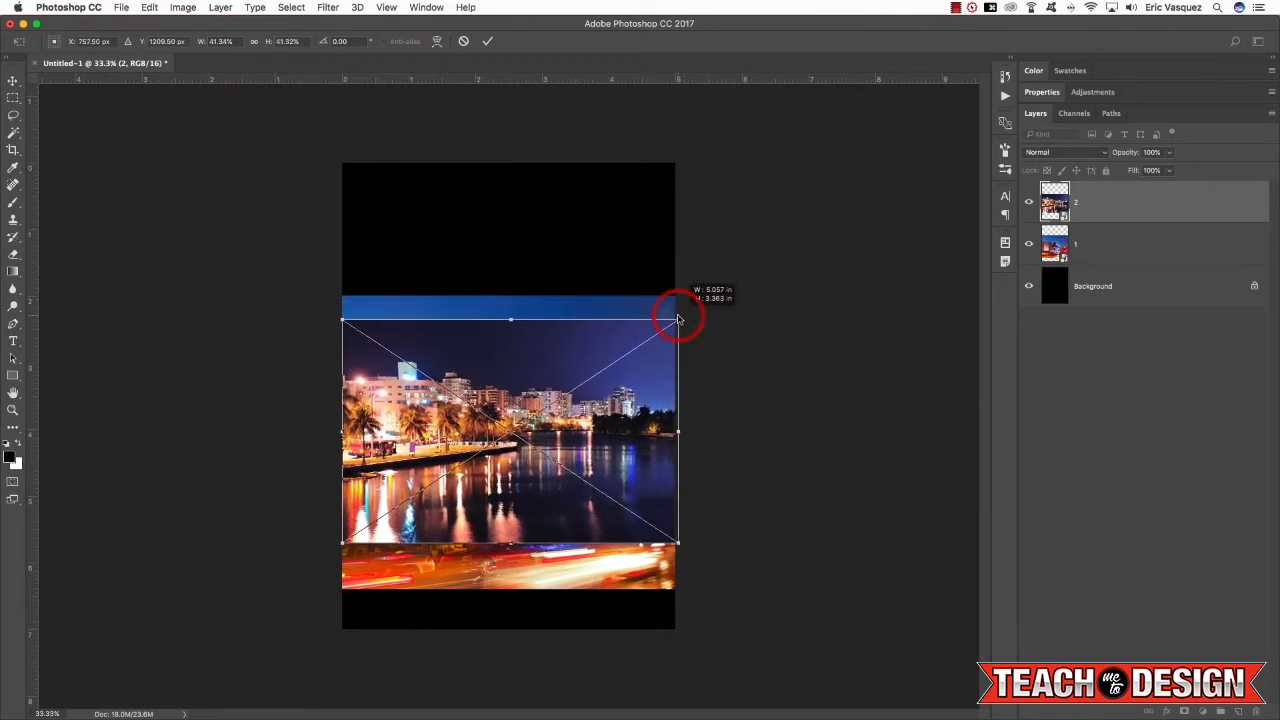
key(Return)
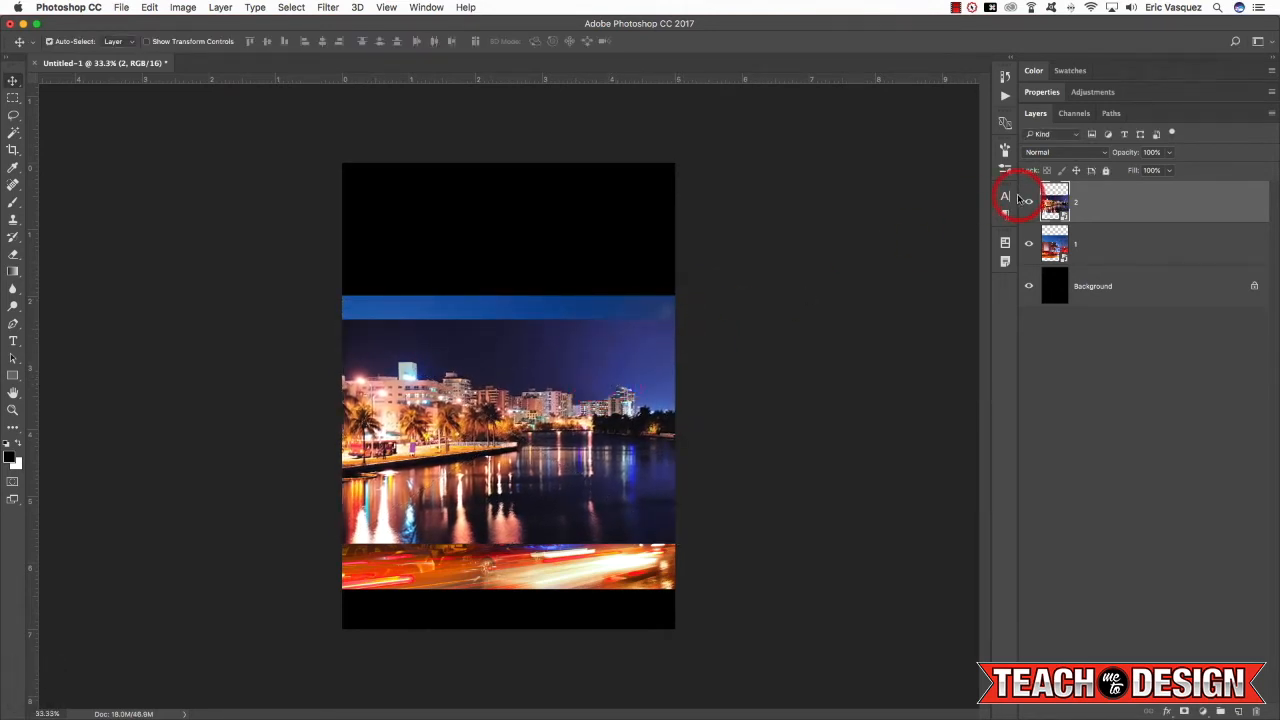
Set layer 2's blend mode to Lighten and move the waterfront photo down over the lower part of the hotel photo.
click(1053, 154)
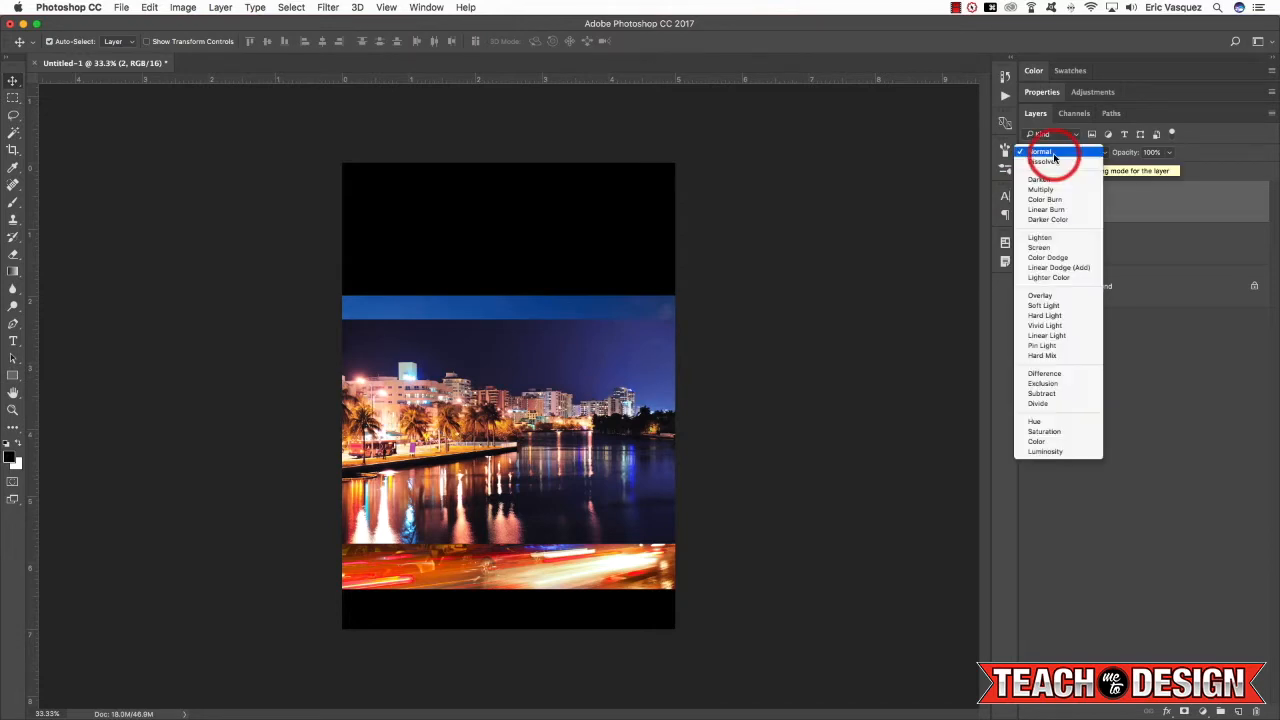
click(1050, 238)
key(super+t)
key(v)
drag(620, 346, 614, 464)
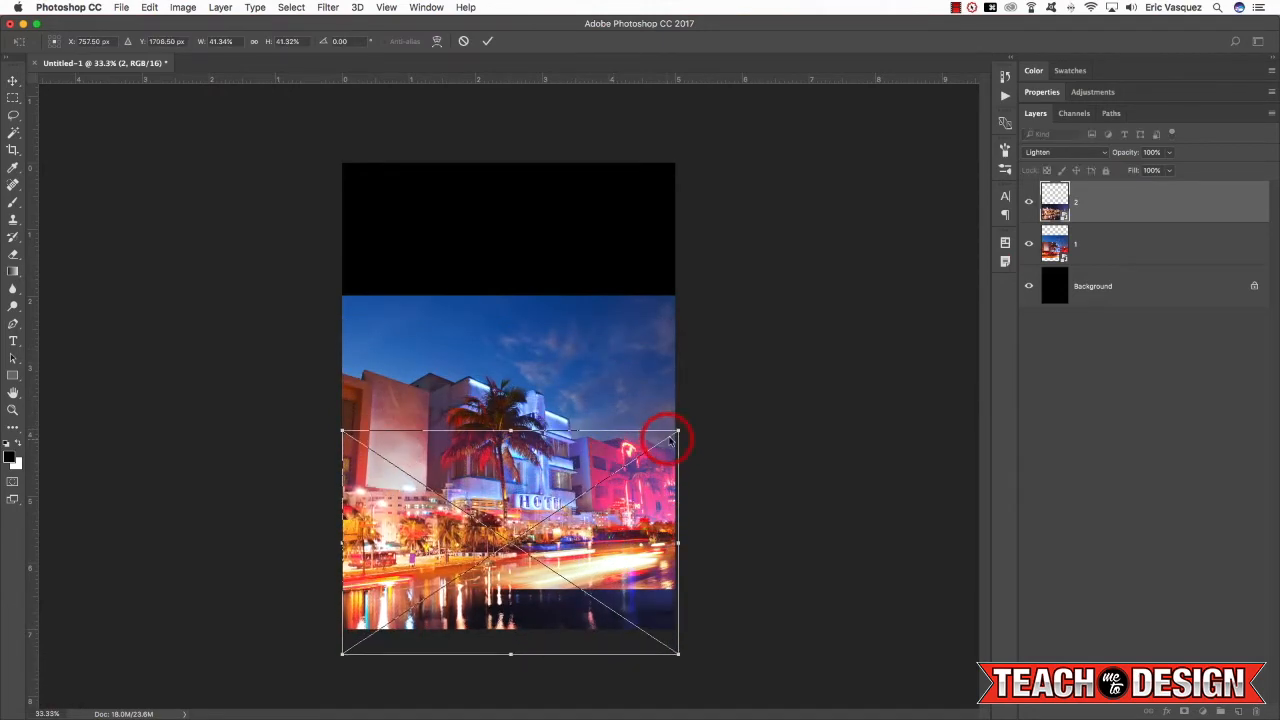
Enlarge the waterfront photo on layer 2 to about 46% and nudge it slightly lower.
drag(678, 433, 694, 417)
key(Return)
key(Return)
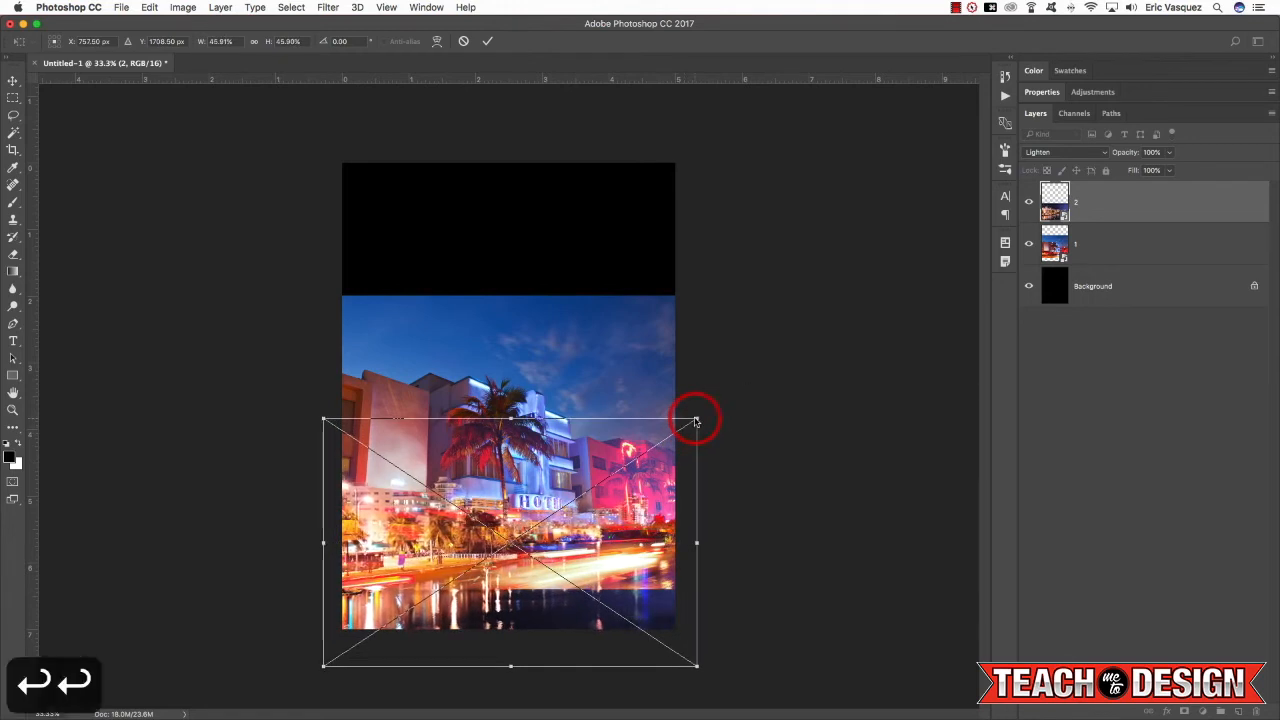
key(shift+Down)
key(shift+Down)
key(shift+Down)
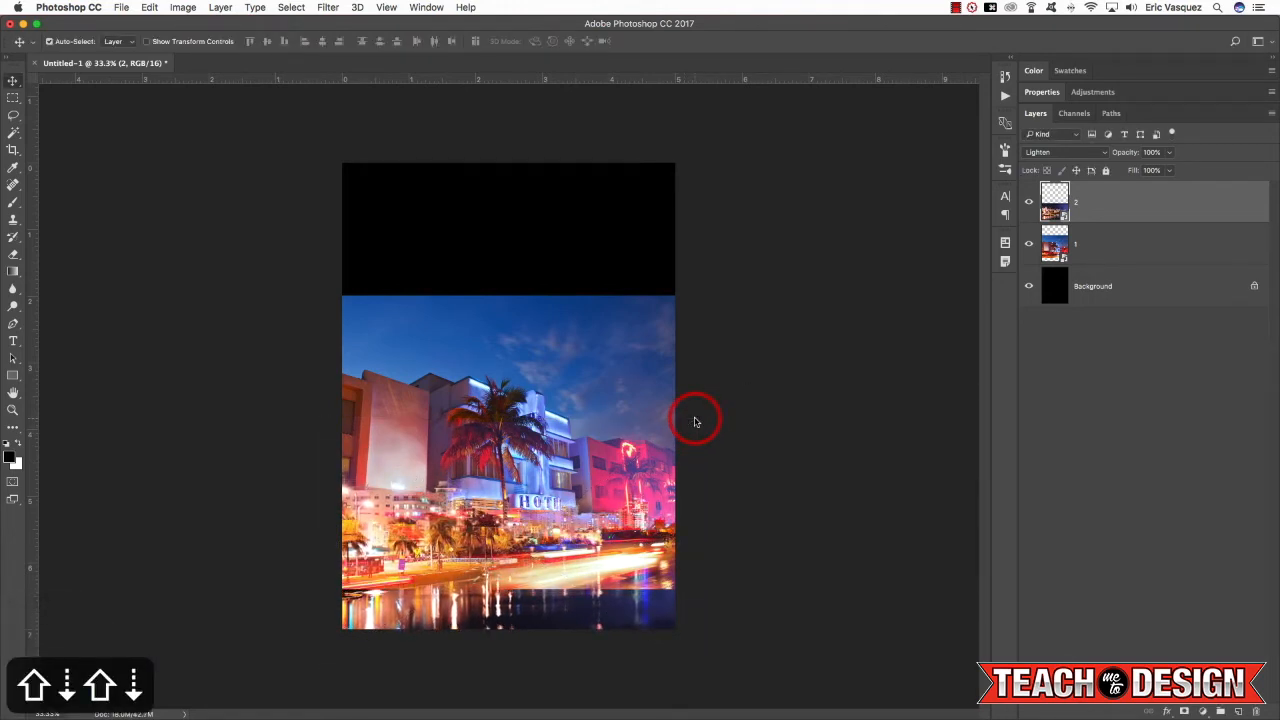
key(shift+Up)
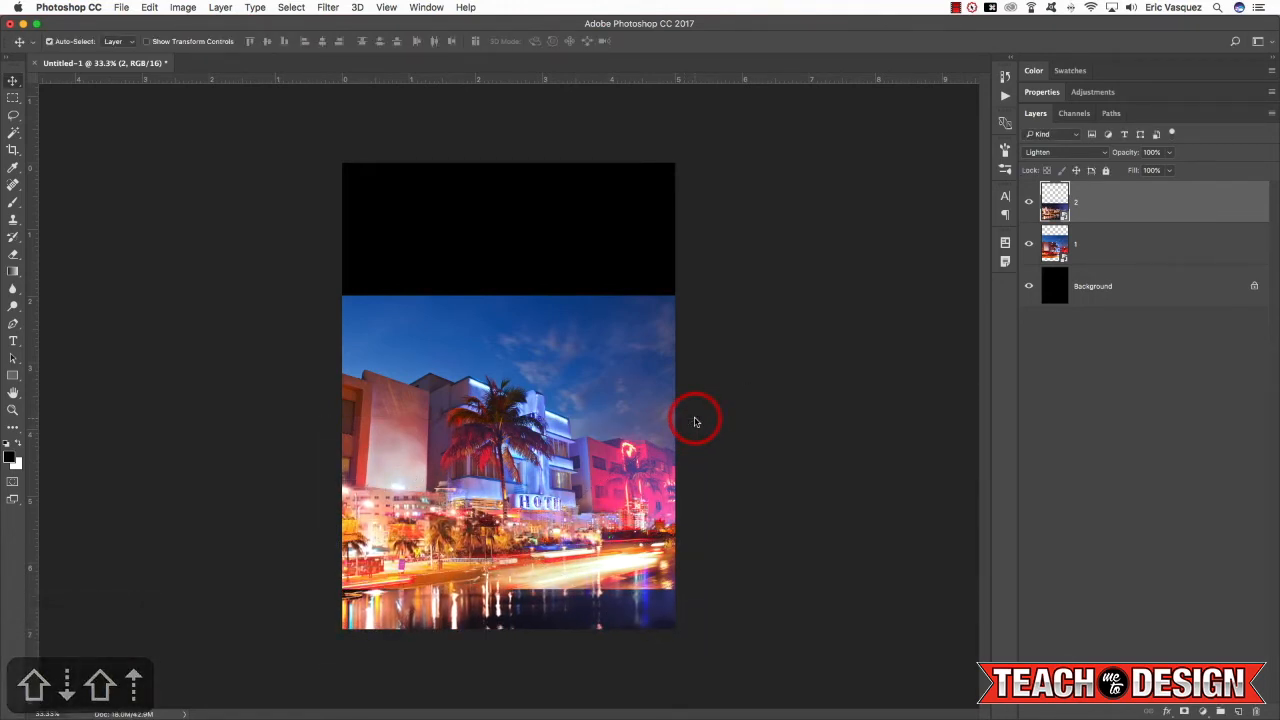
Move layers 1 and 2 up together until the hotel photo's top edge meets the top of the canvas.
shift+click(1112, 246)
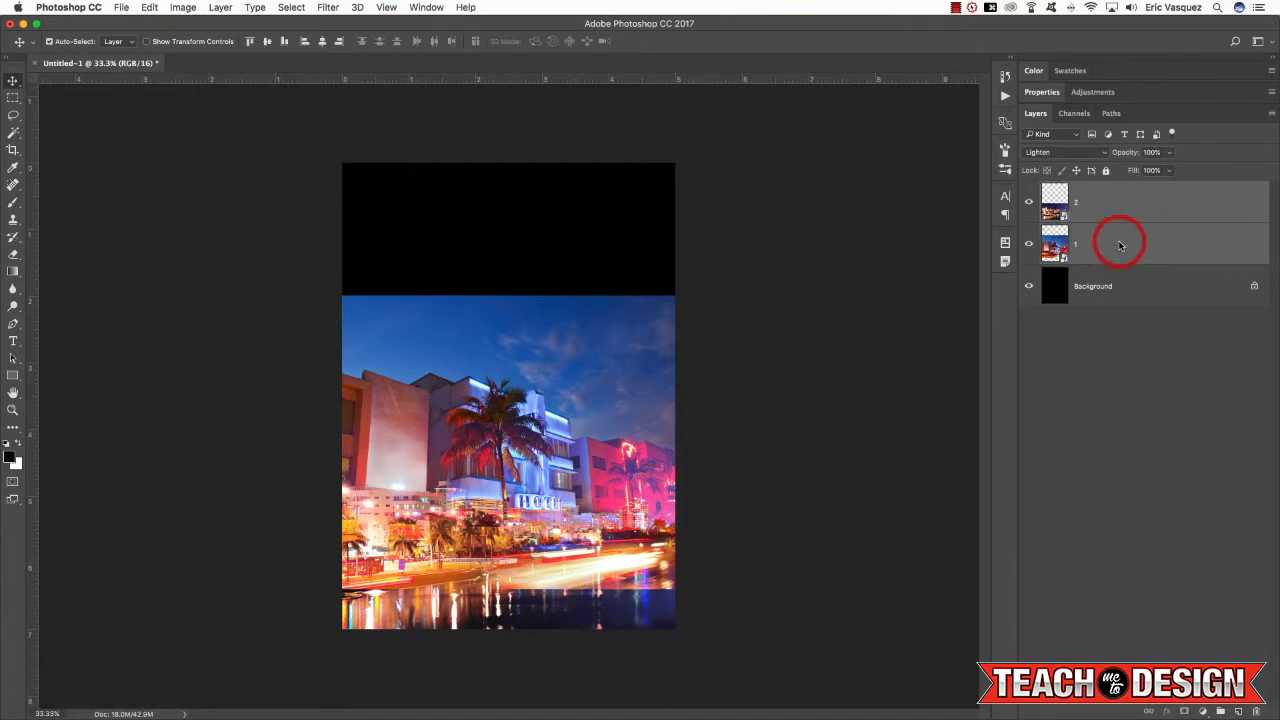
key(v)
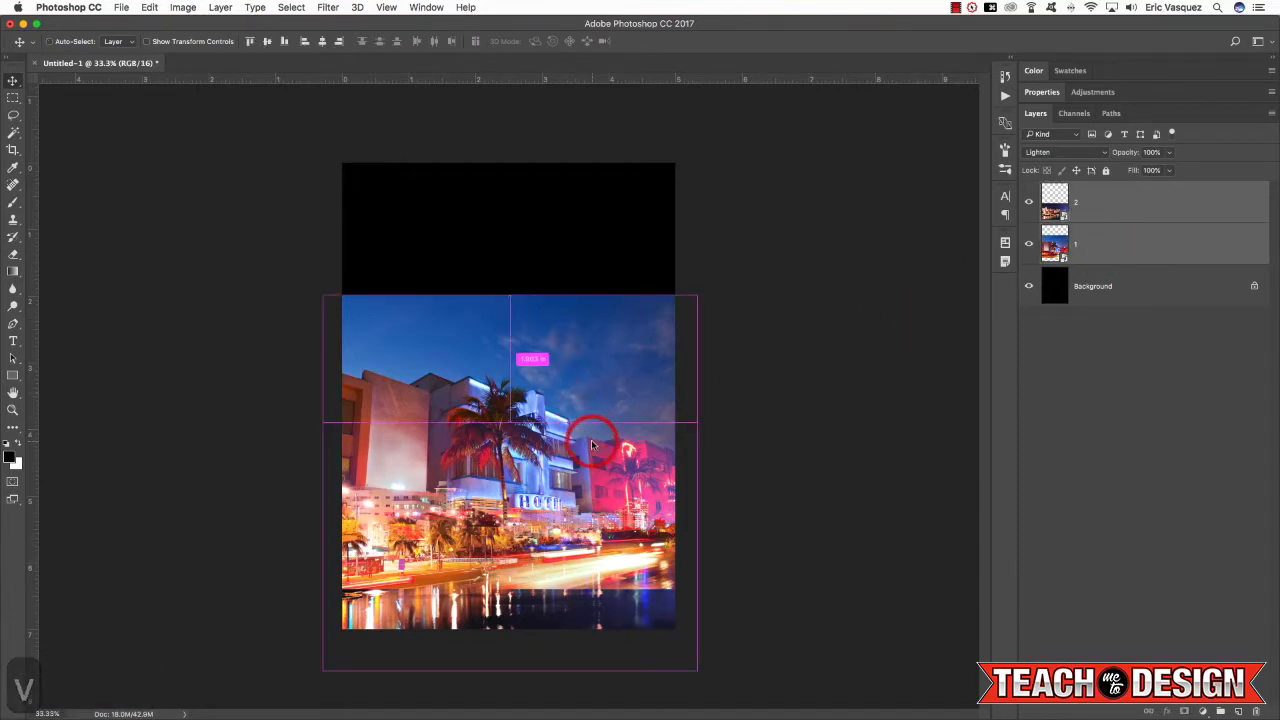
key(super+t)
drag(591, 445, 605, 355)
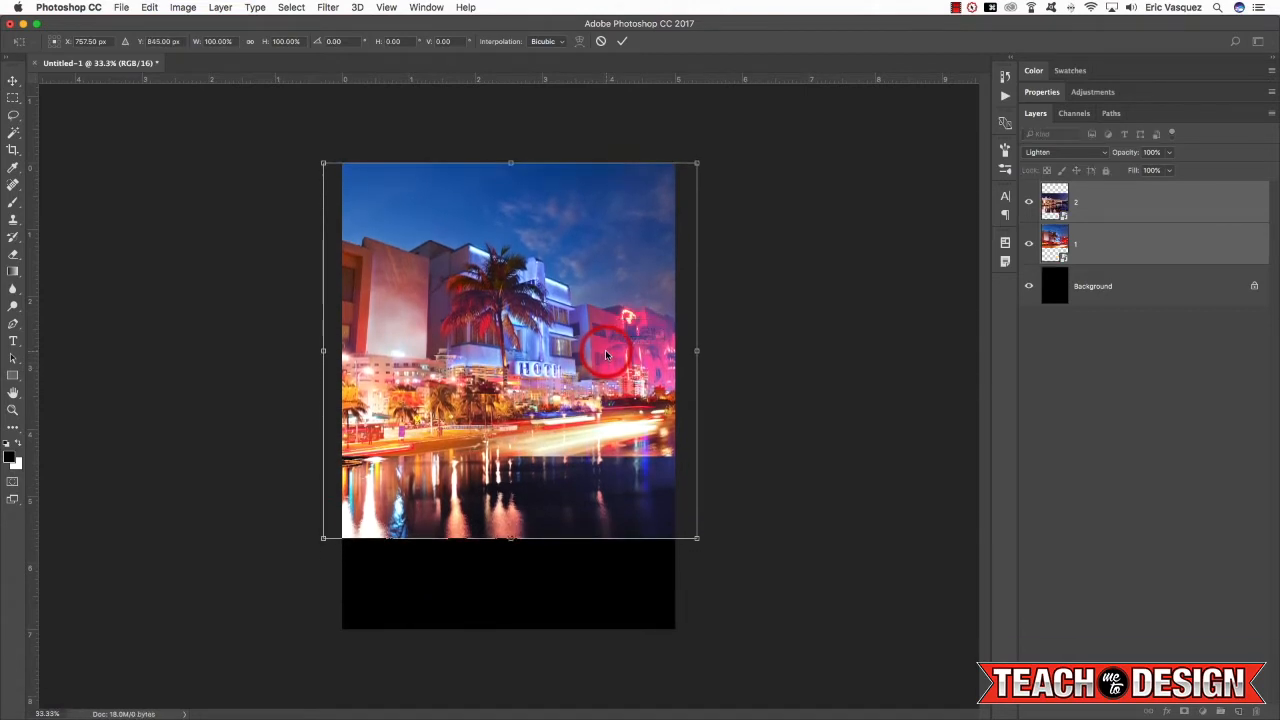
key(Return)
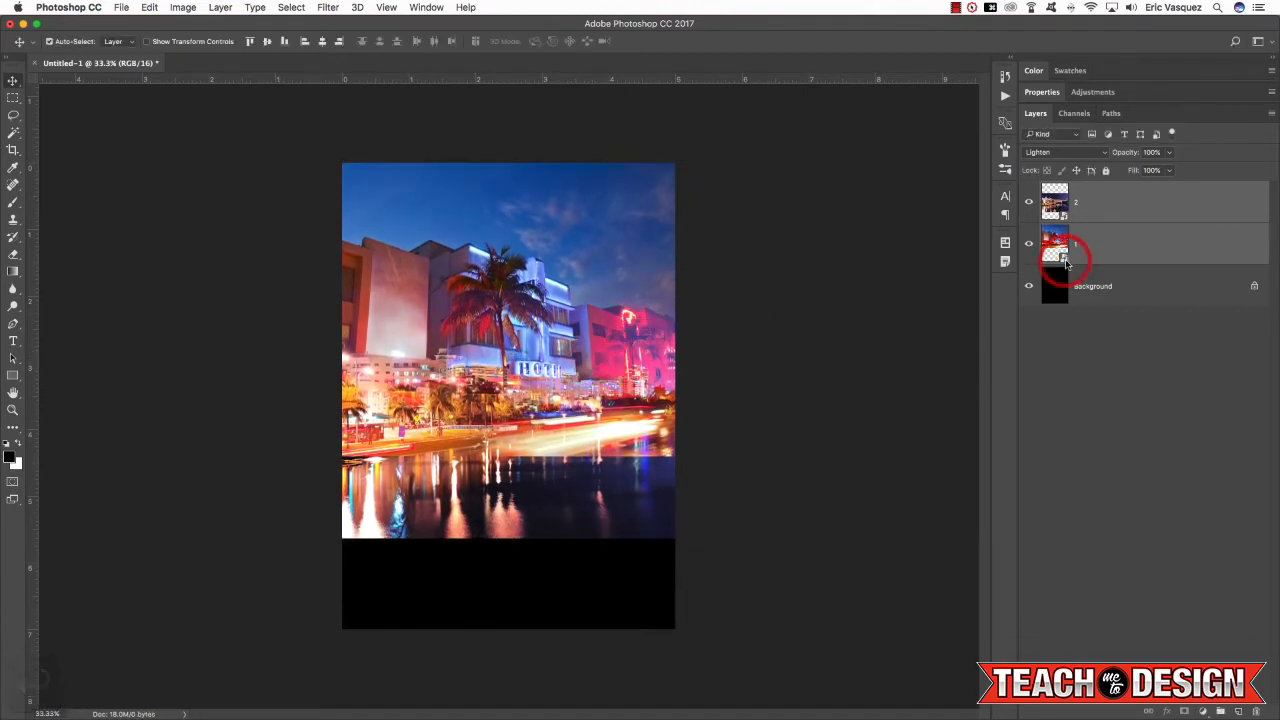
Add a Black & White adjustment layer above layer 2 with the default preset.
click(1116, 203)
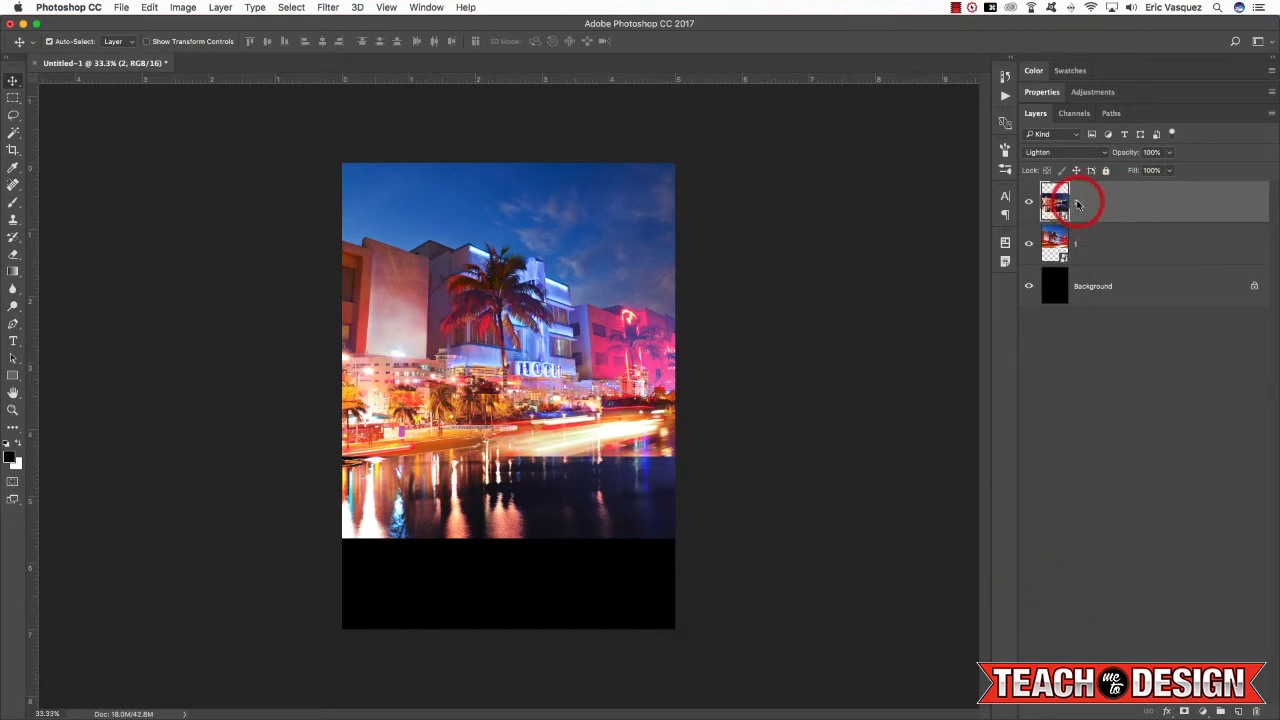
click(1202, 712)
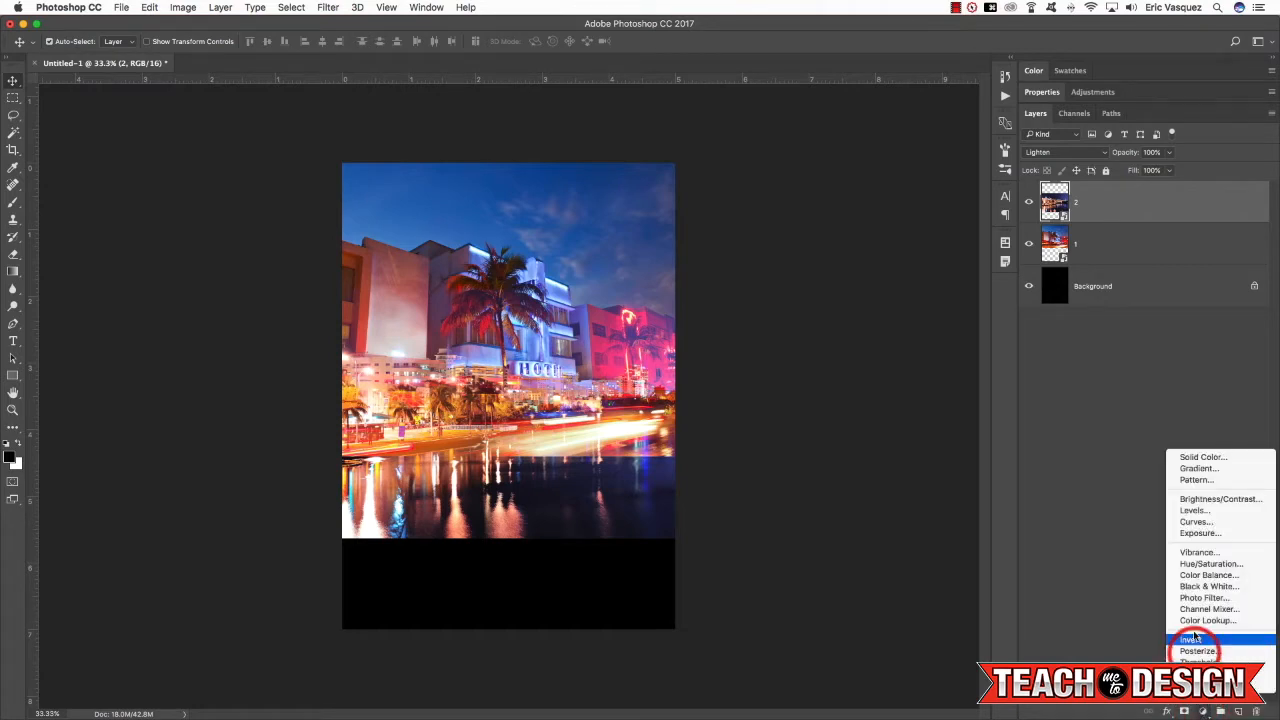
click(1210, 587)
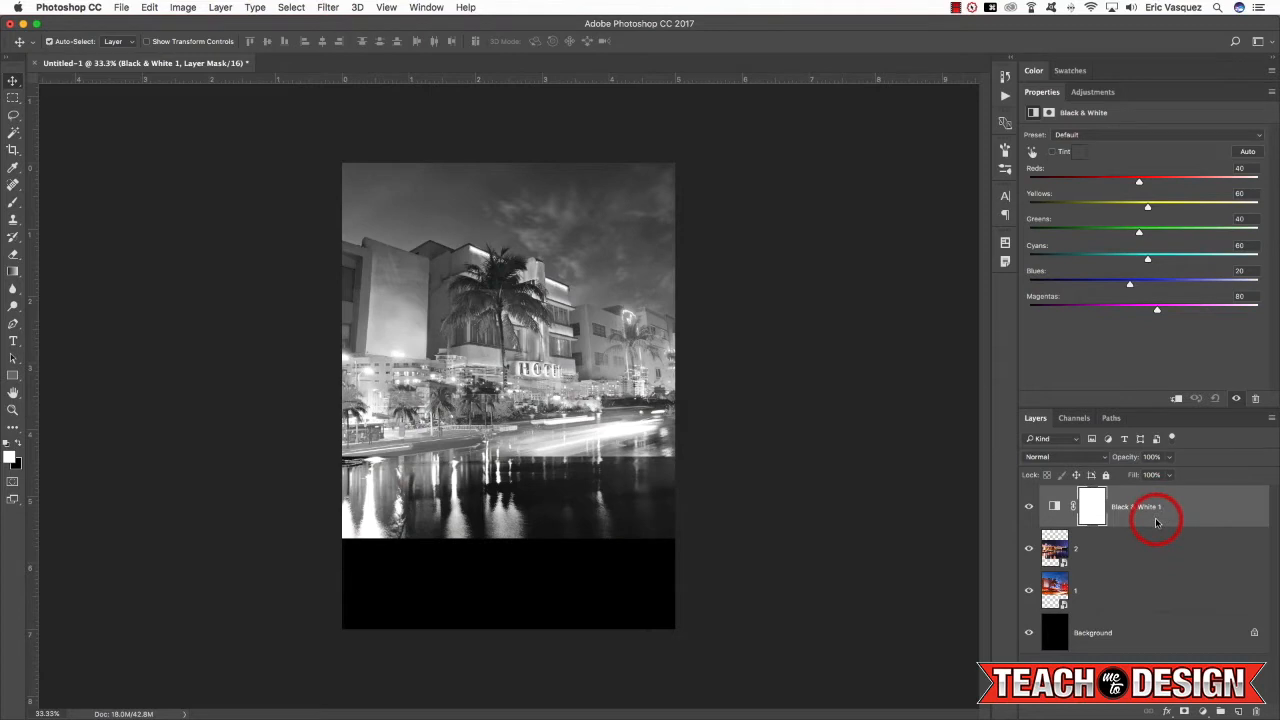
Duplicate the Black & White adjustment layer, set the copy to Soft Light and toggle its visibility to compare the contrast.
key(super+j)
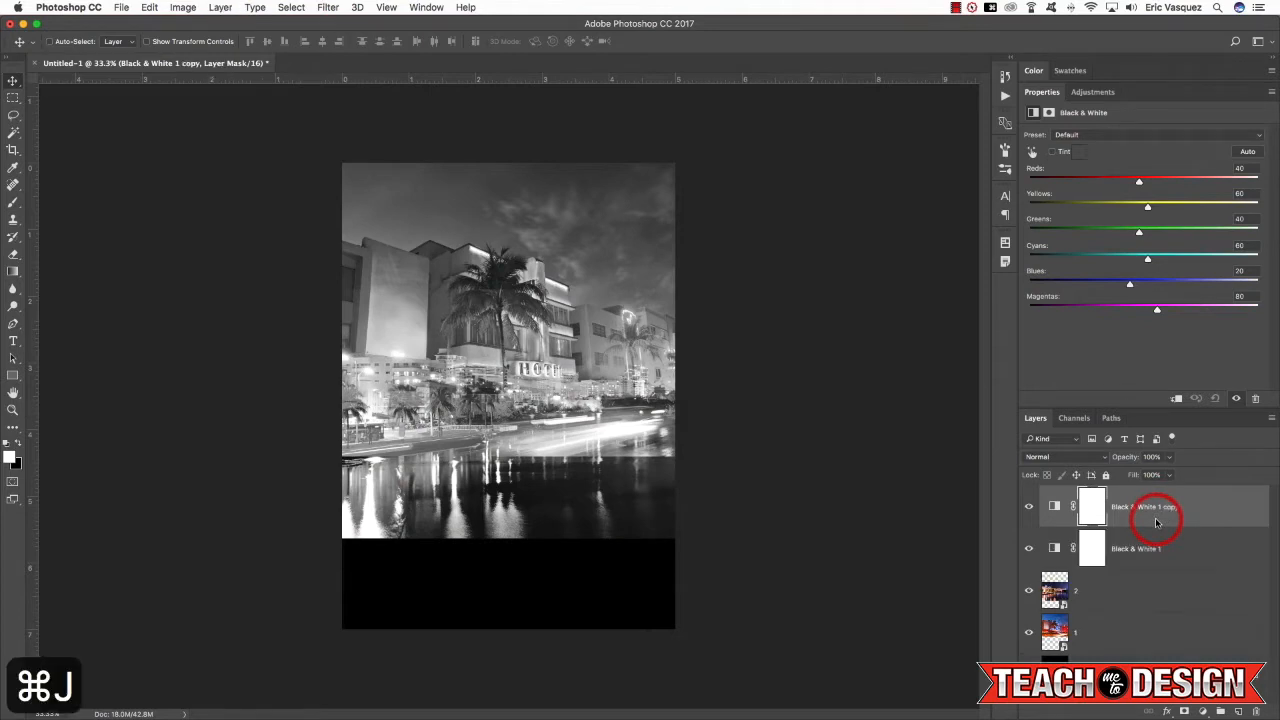
click(1060, 457)
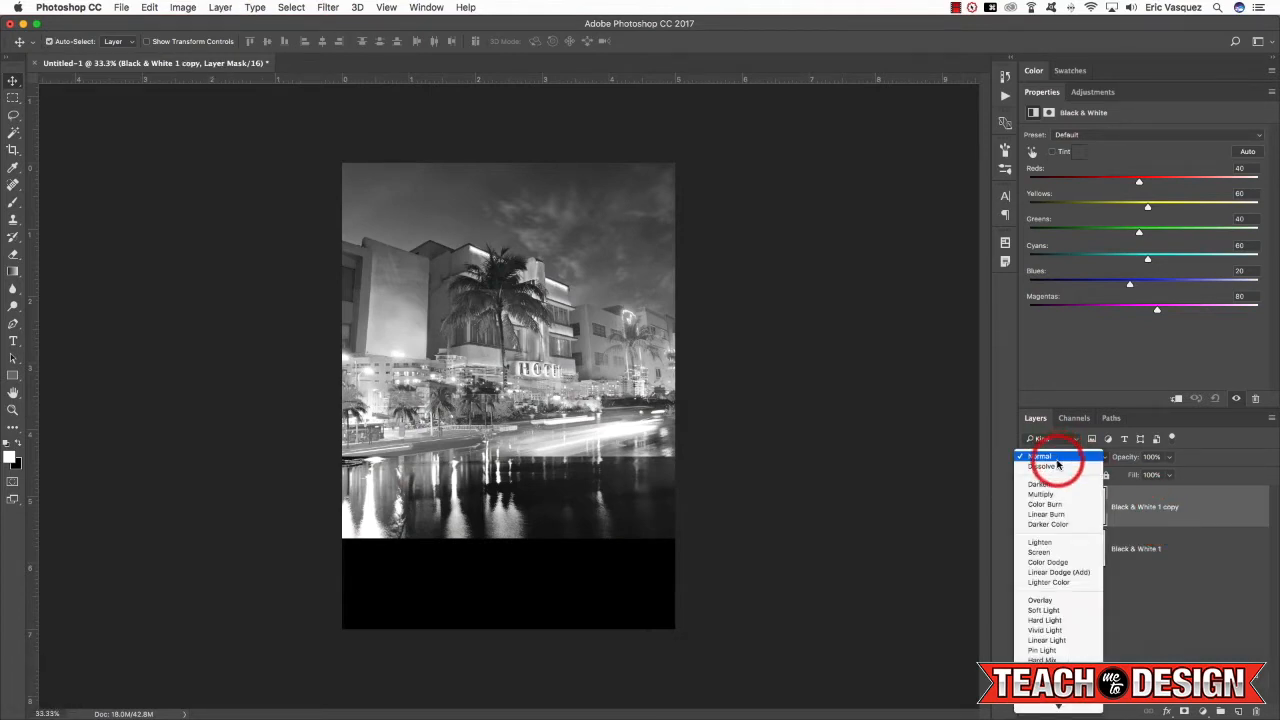
click(1071, 614)
click(1029, 507)
click(1029, 507)
click(1029, 507)
click(1029, 507)
click(1032, 509)
click(1032, 509)
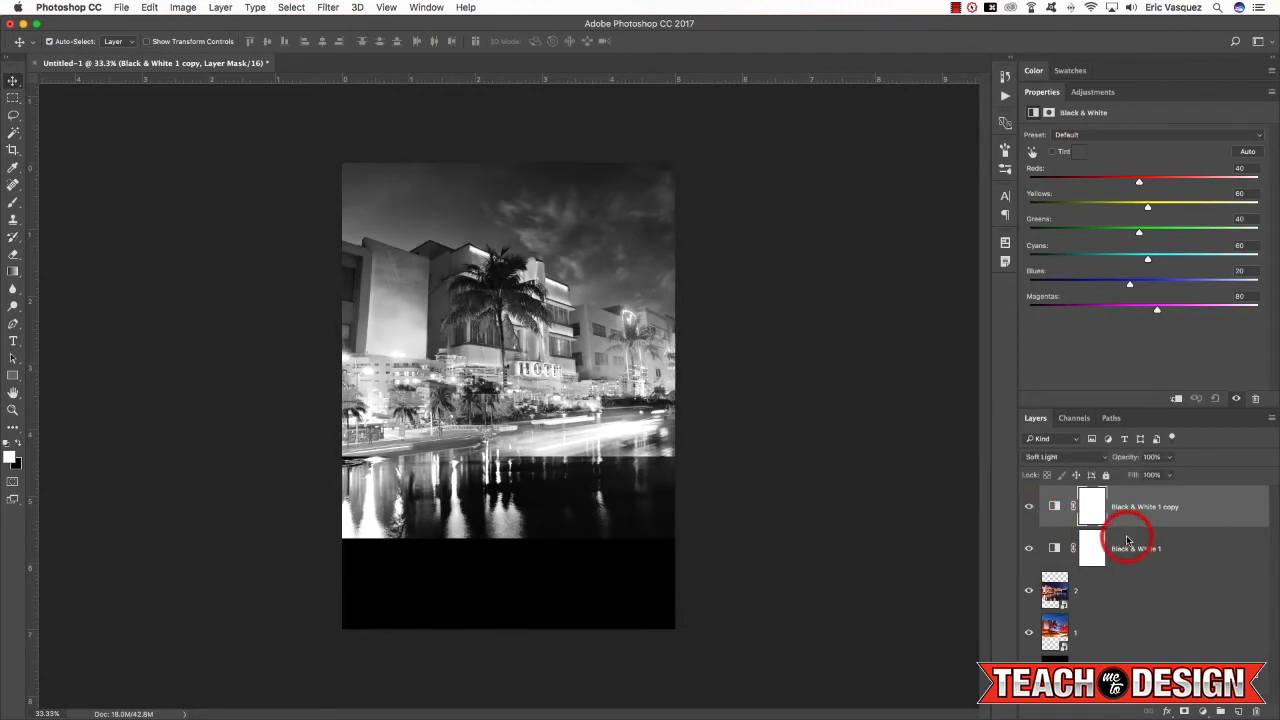
Add a Gradient Map adjustment layer above the Black & White copy and set its gradient's dark stop to pure red (hue 0°, brightness 100%).
double_click(1044, 95)
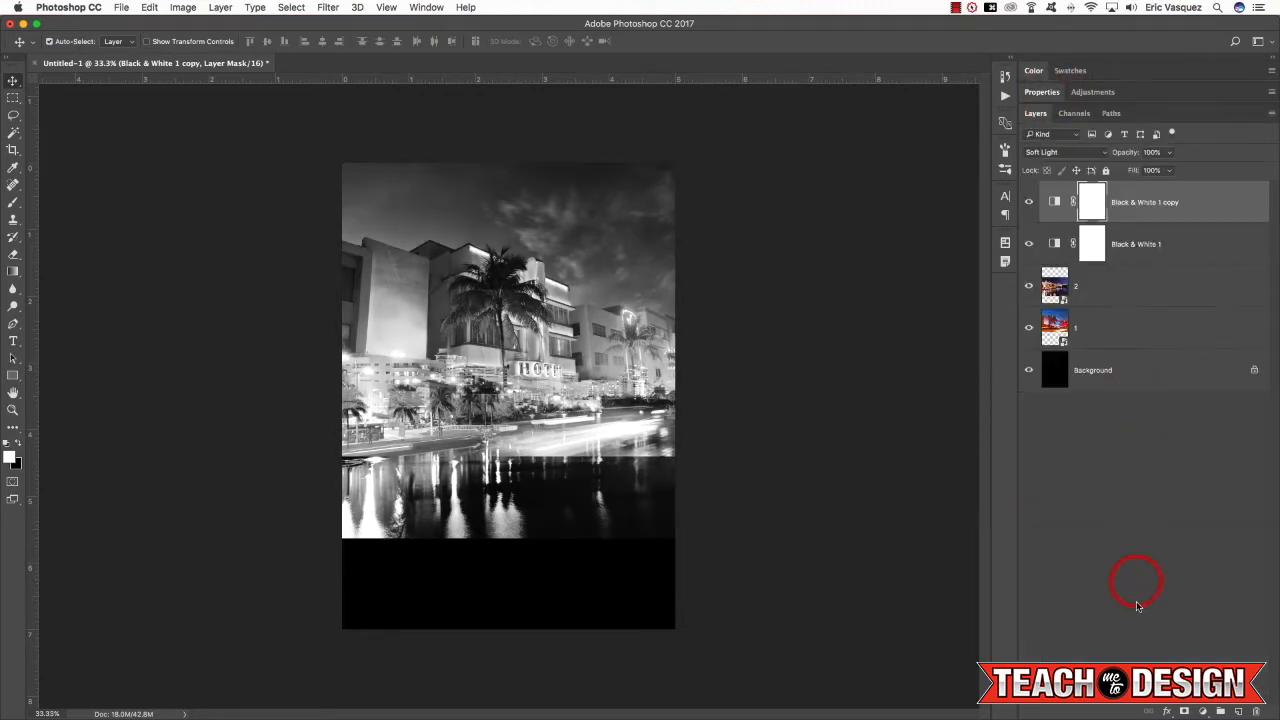
click(1204, 711)
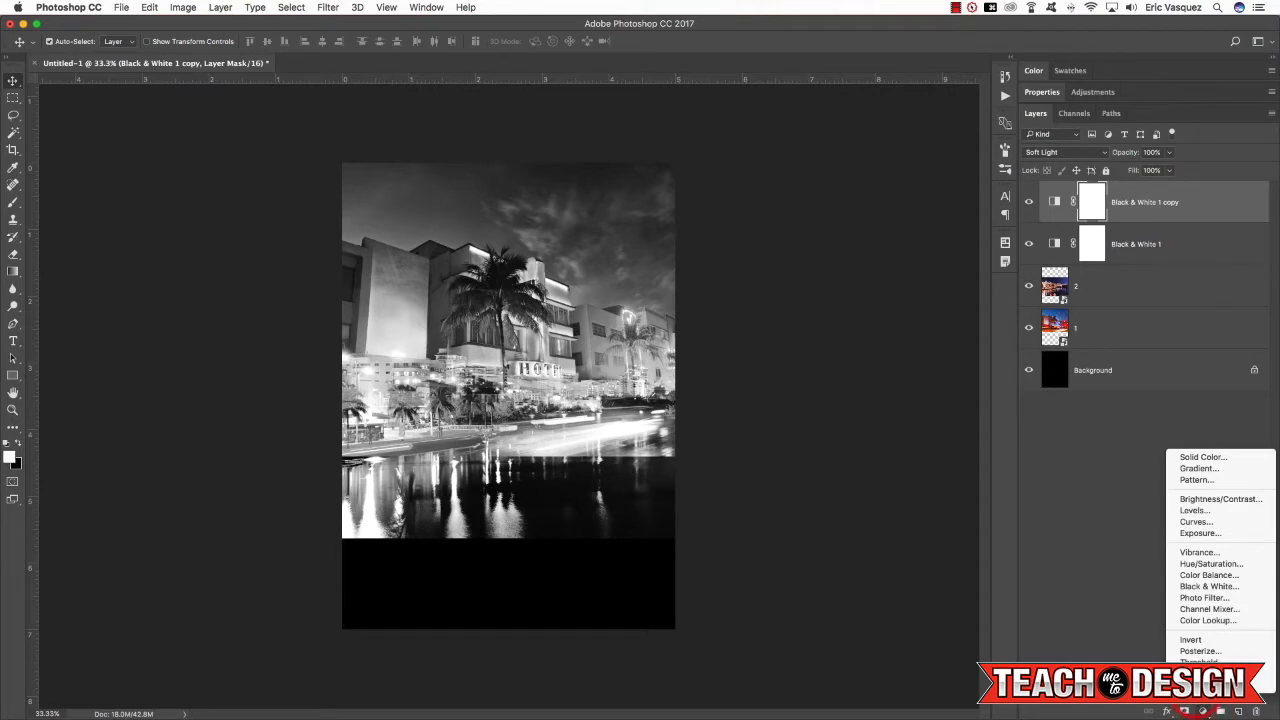
click(1205, 673)
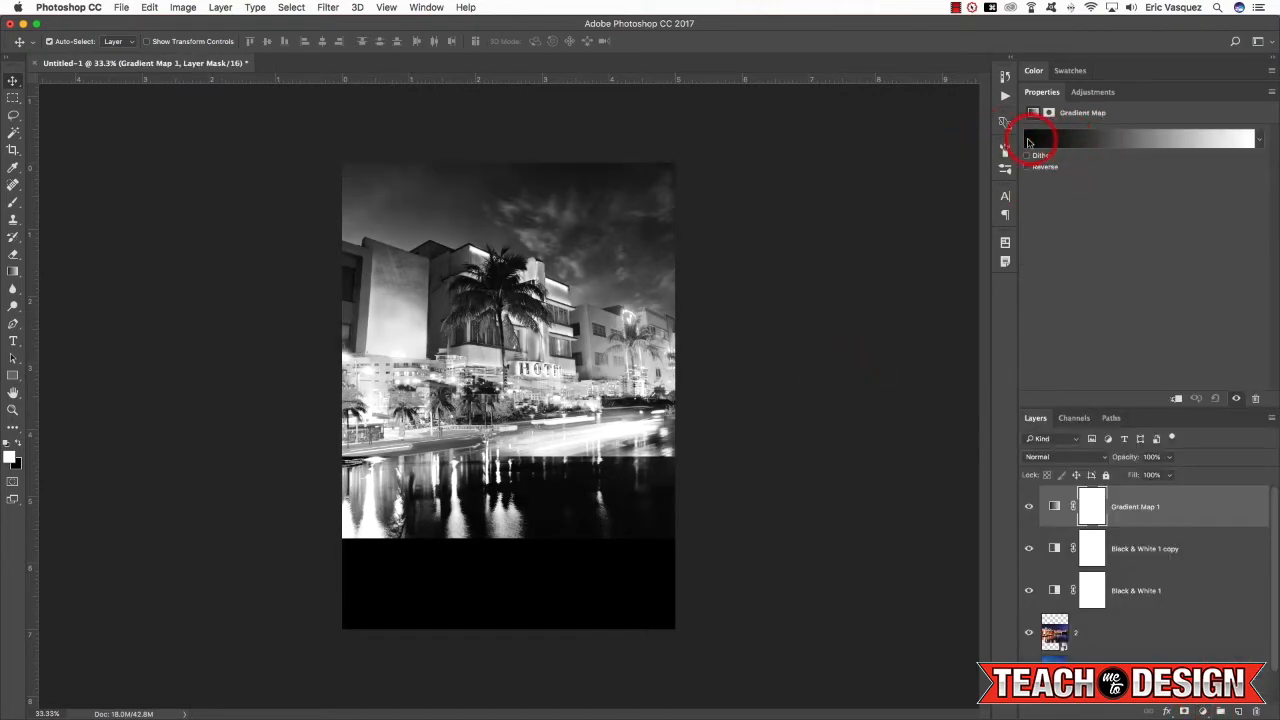
click(1100, 142)
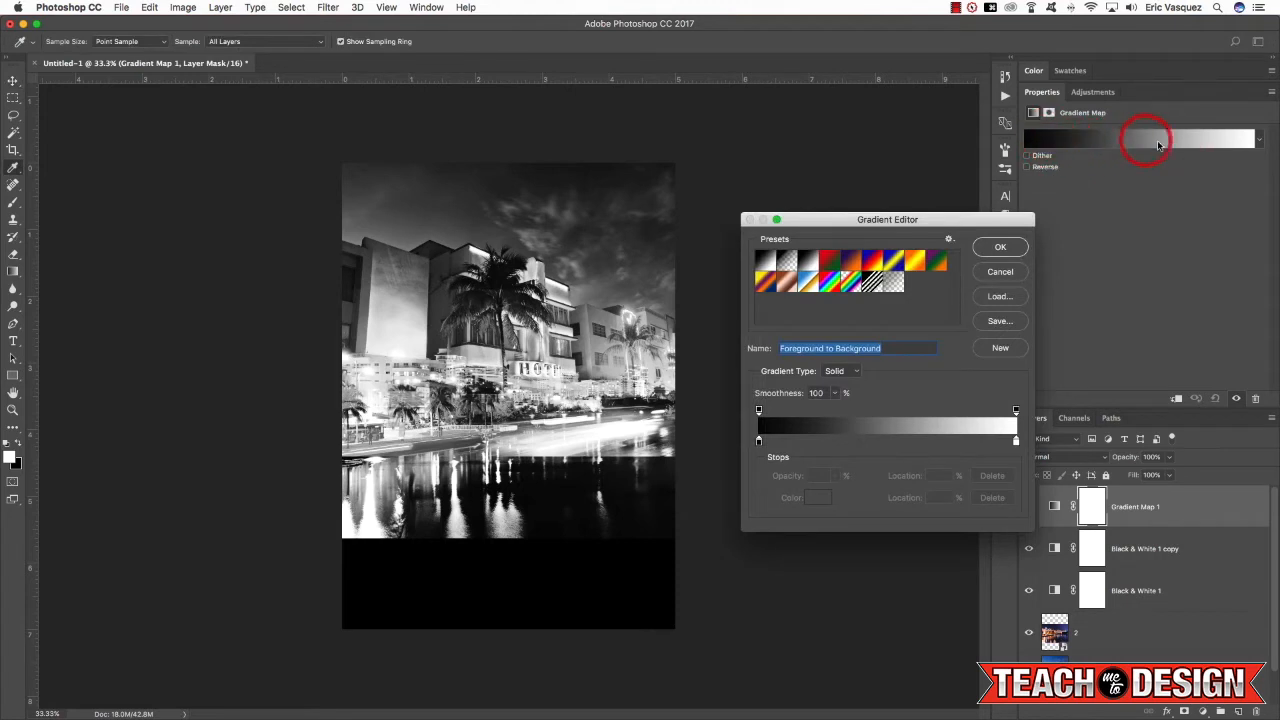
click(766, 264)
click(745, 474)
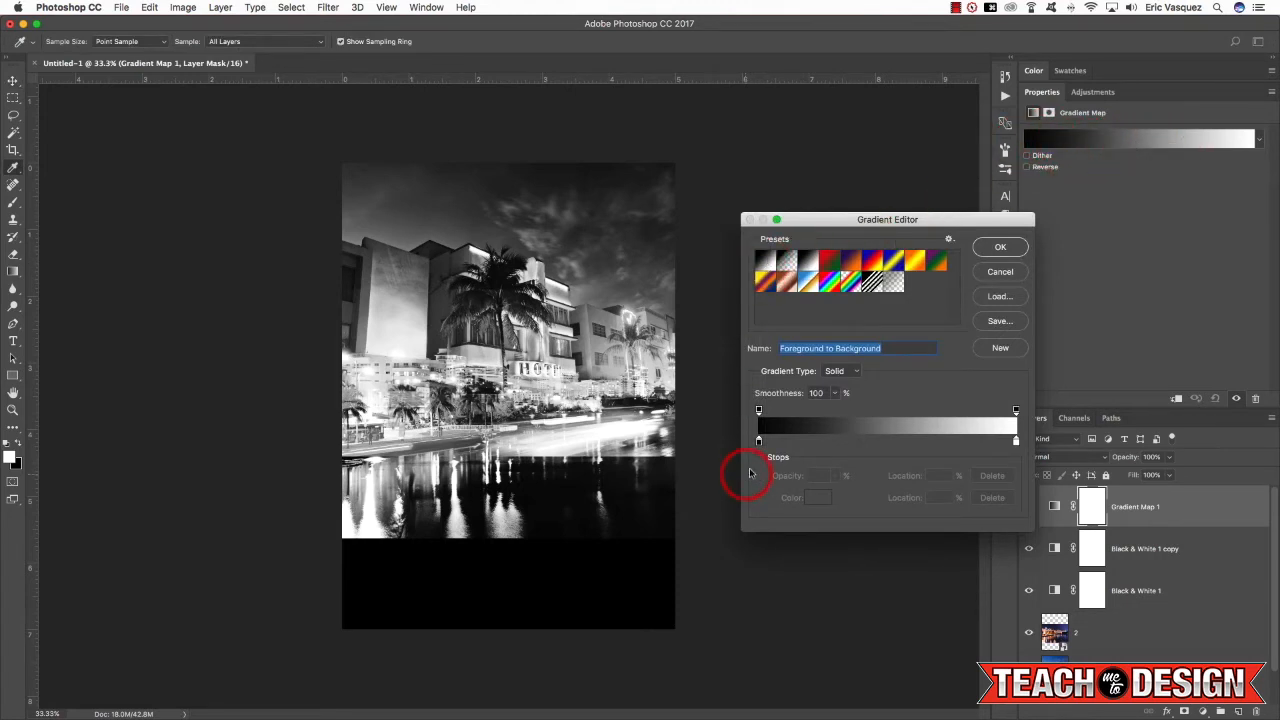
double_click(759, 443)
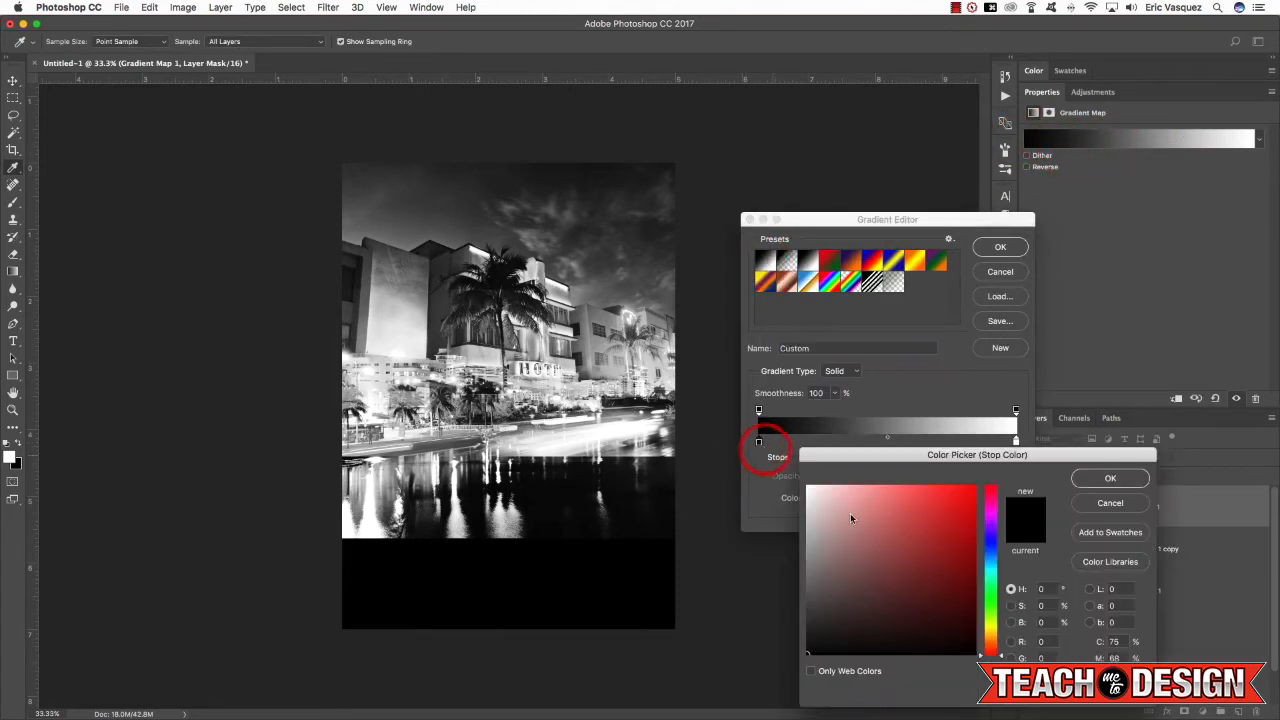
drag(953, 527, 996, 462)
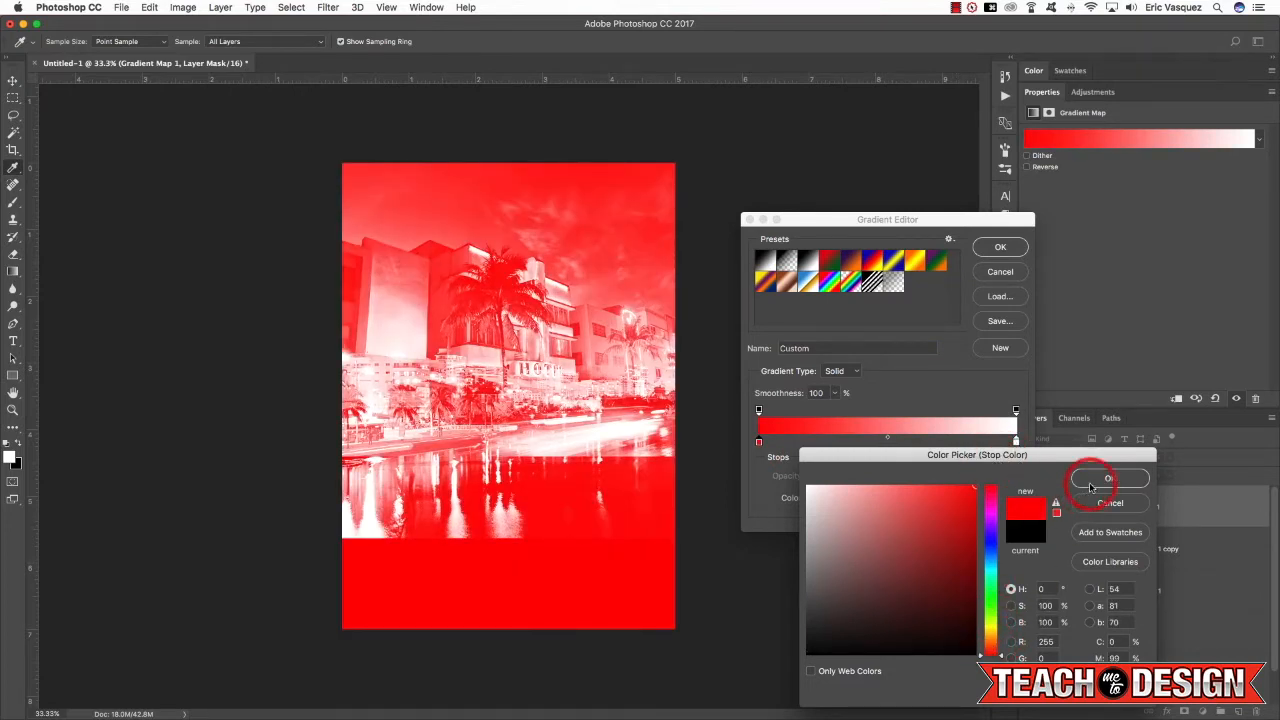
click(1105, 478)
Set the gradient's light end stop to bright yellow with hue 56° and 100% saturation and brightness.
double_click(1016, 442)
drag(990, 650, 992, 632)
click(972, 490)
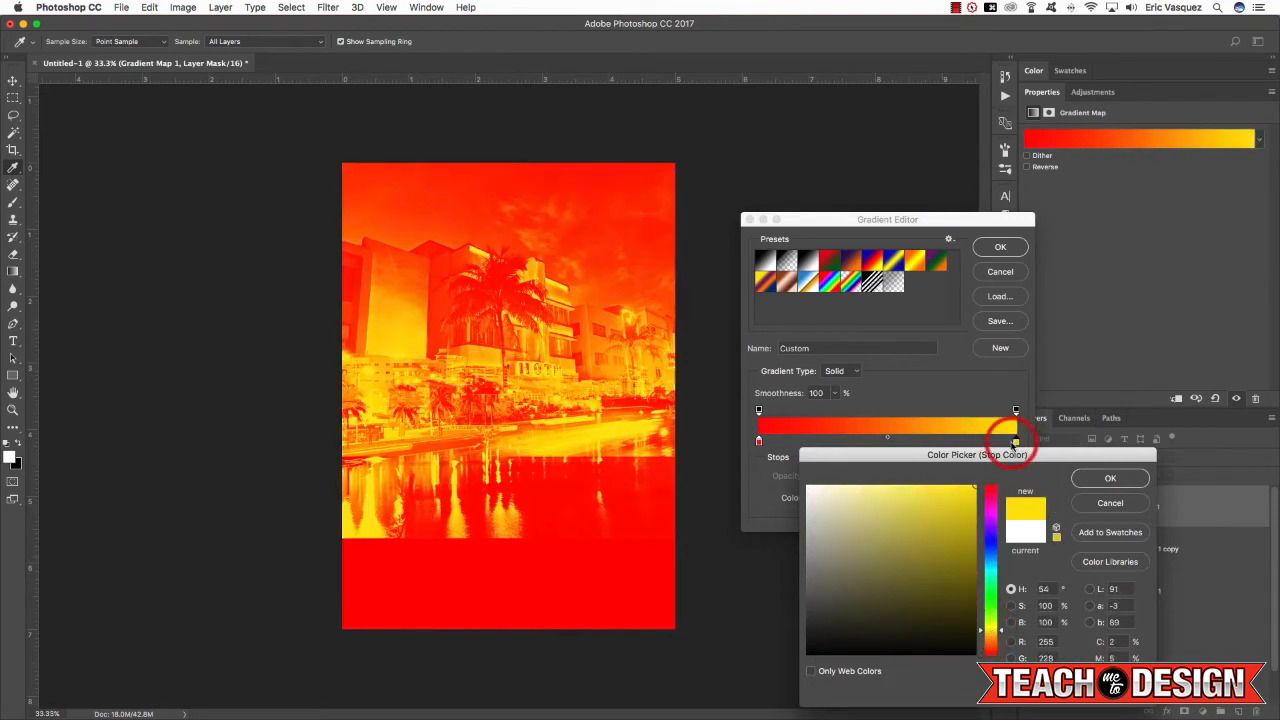
drag(992, 632, 993, 628)
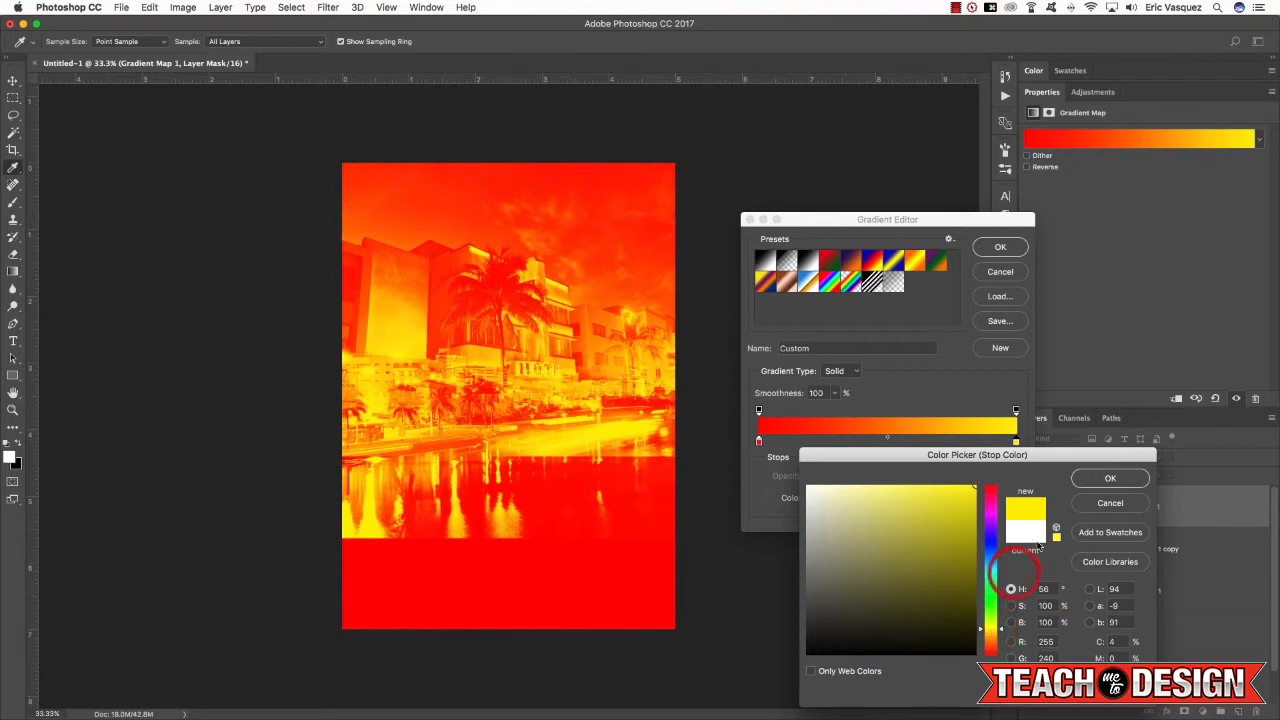
click(1110, 478)
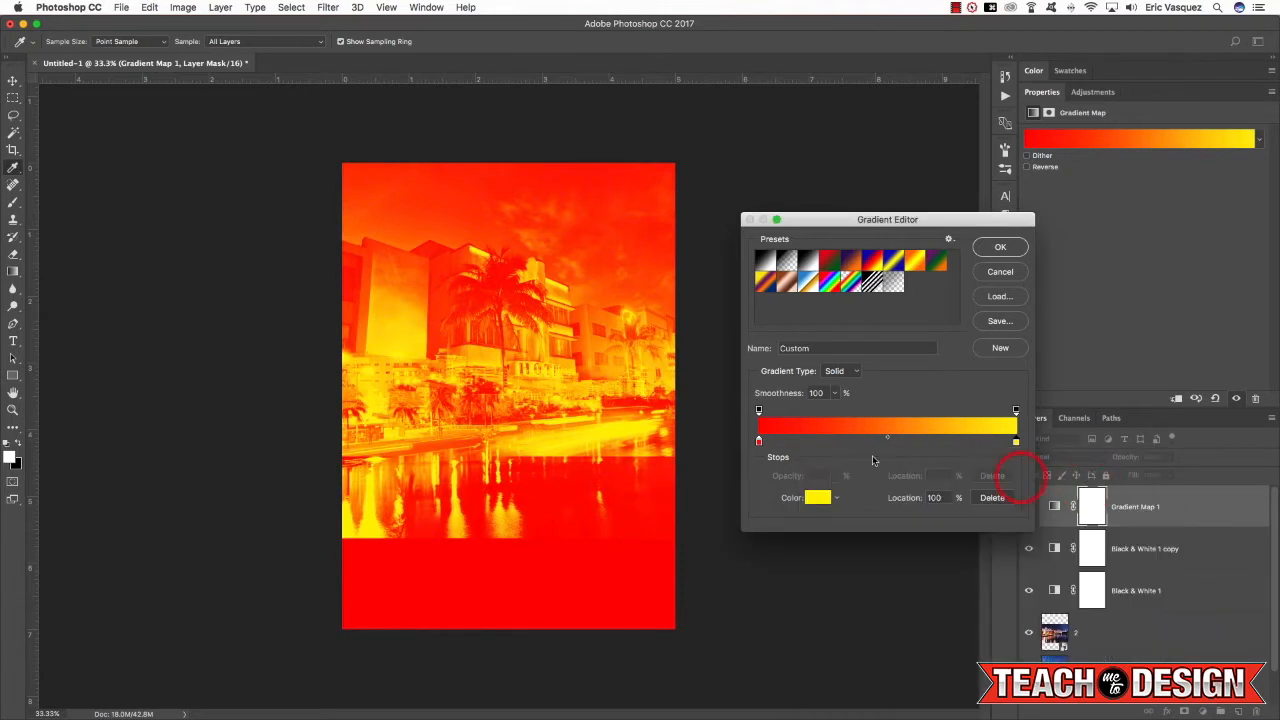
Darken the gradient's red stop to 82% brightness and accept the edited gradient.
double_click(759, 443)
click(971, 530)
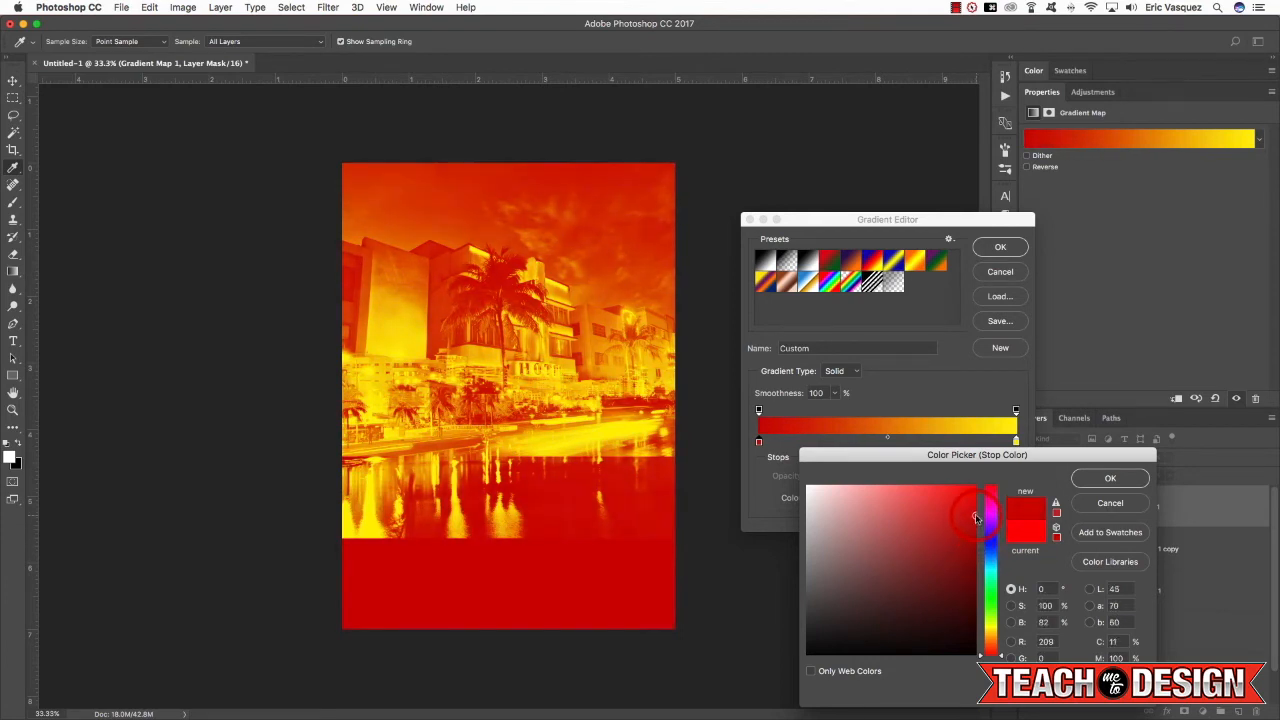
click(1110, 477)
click(1000, 249)
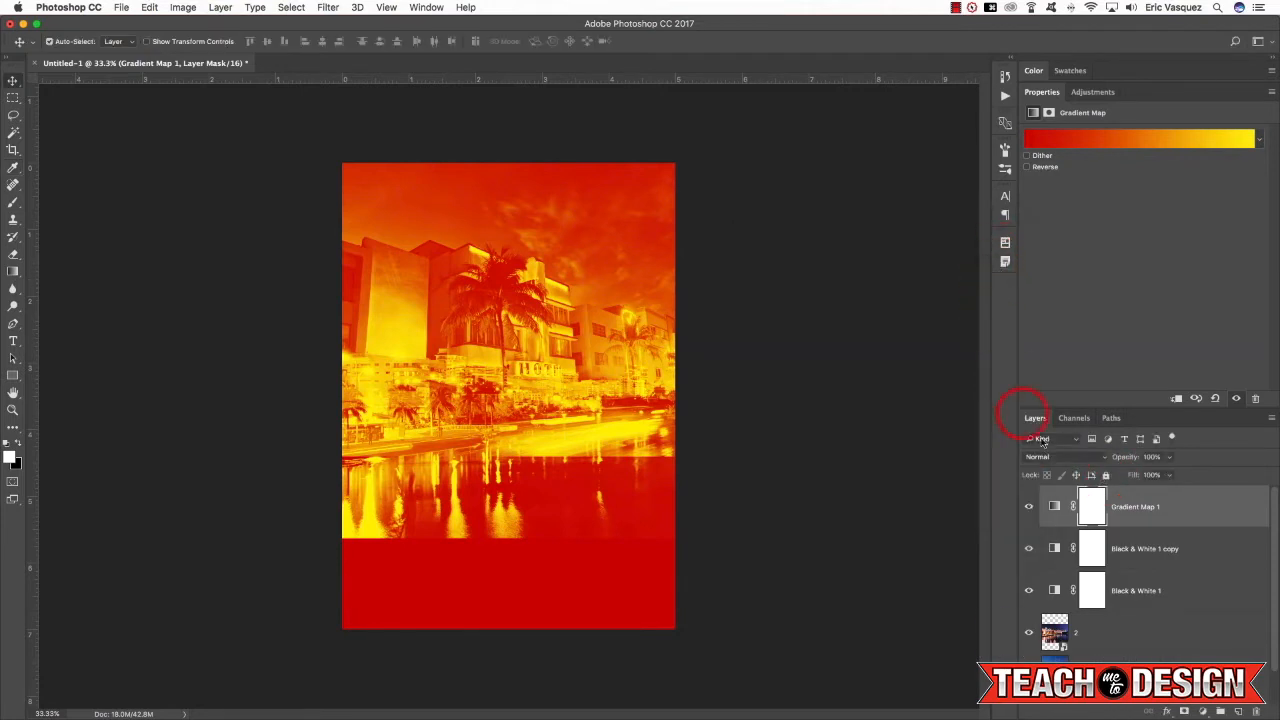
Group the Gradient Map, both Black & White layers and photo layers 2 and 1, and name the group BACKGROUND IMAGE.
click(1033, 70)
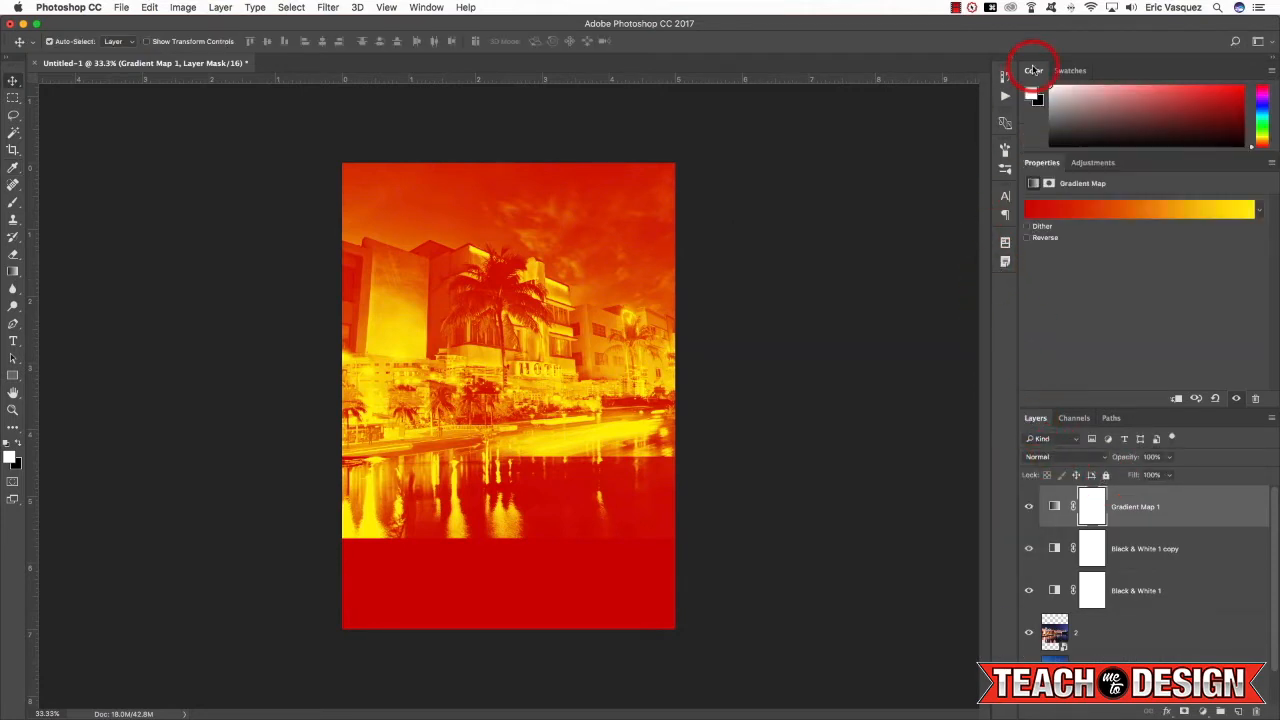
click(1040, 162)
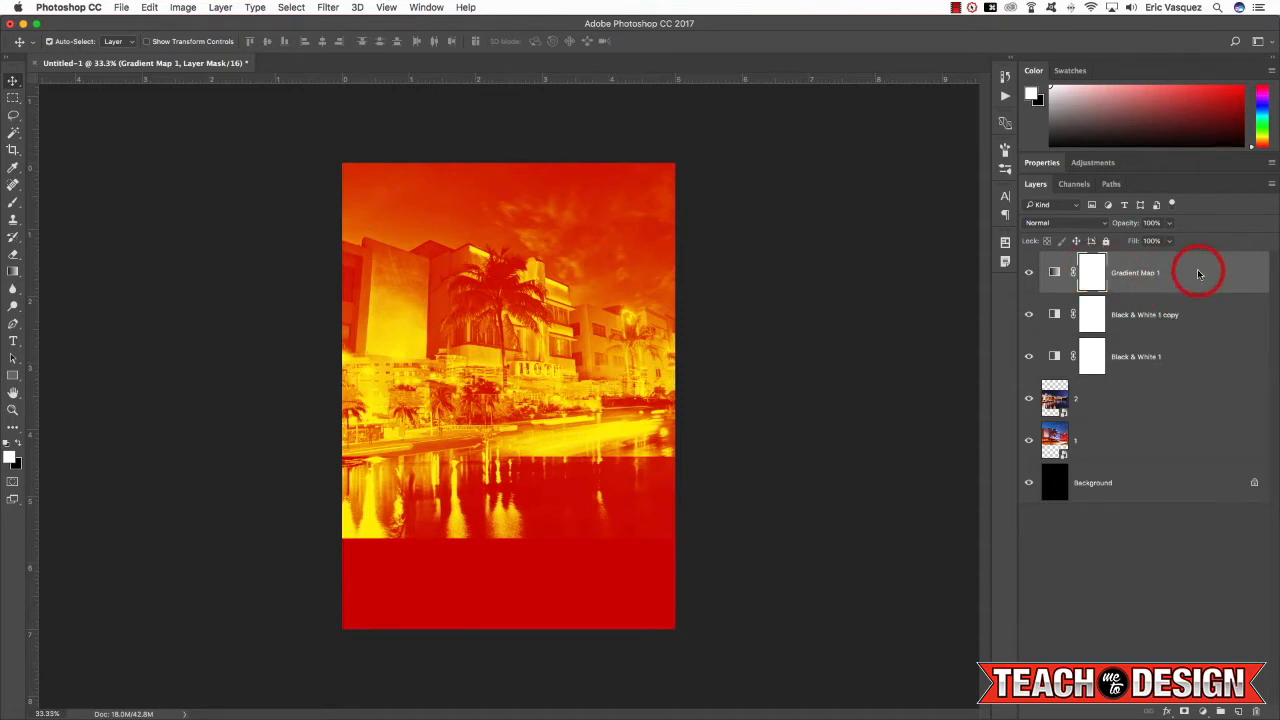
shift+click(1106, 441)
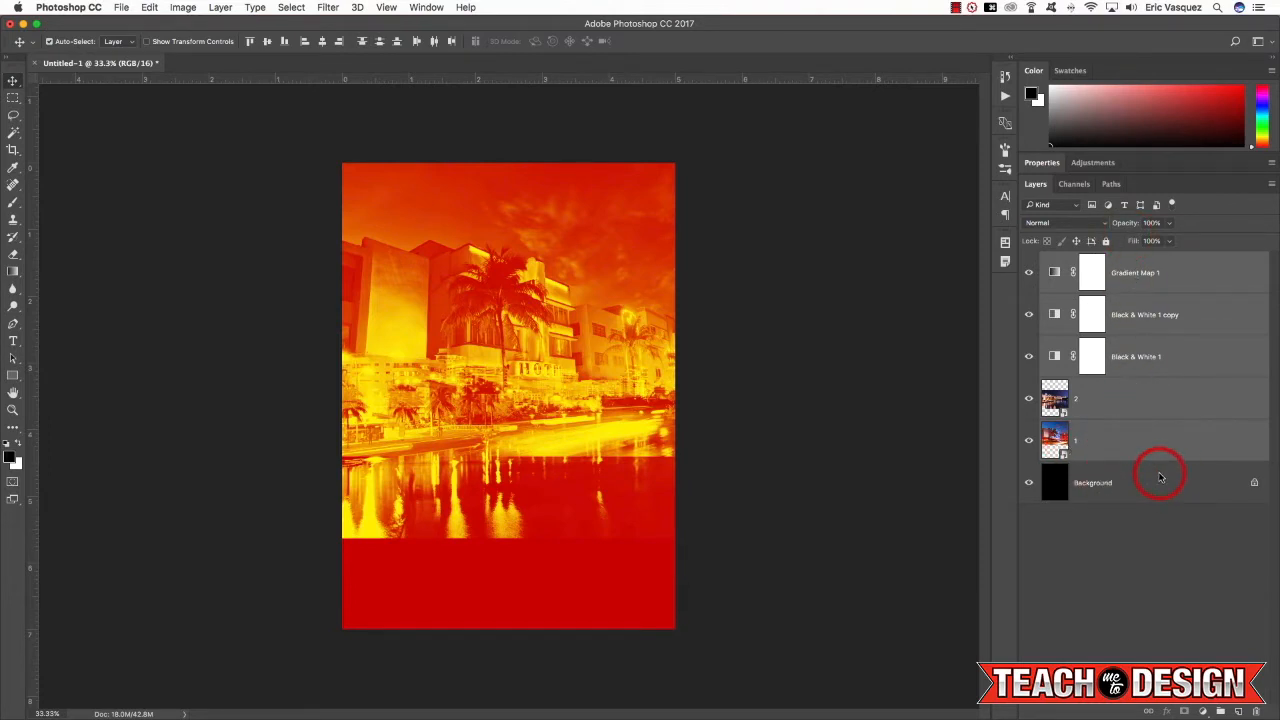
key(super+g)
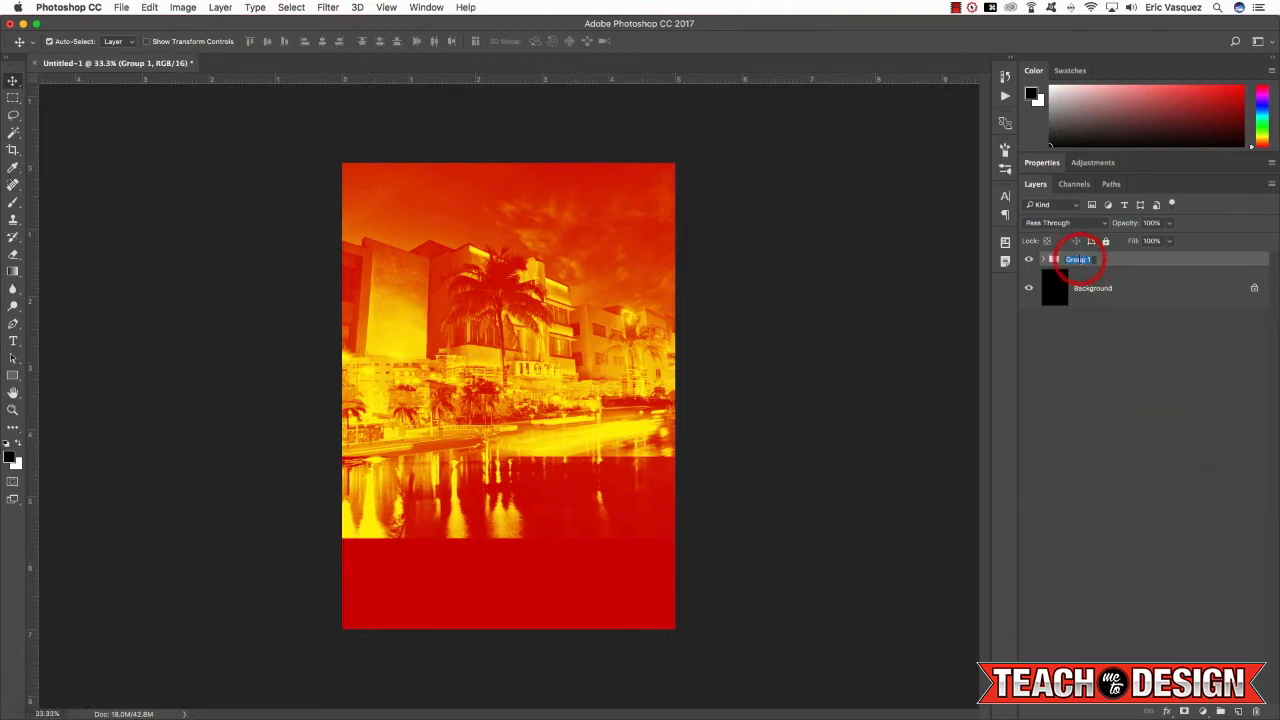
text(BACKGROUN)
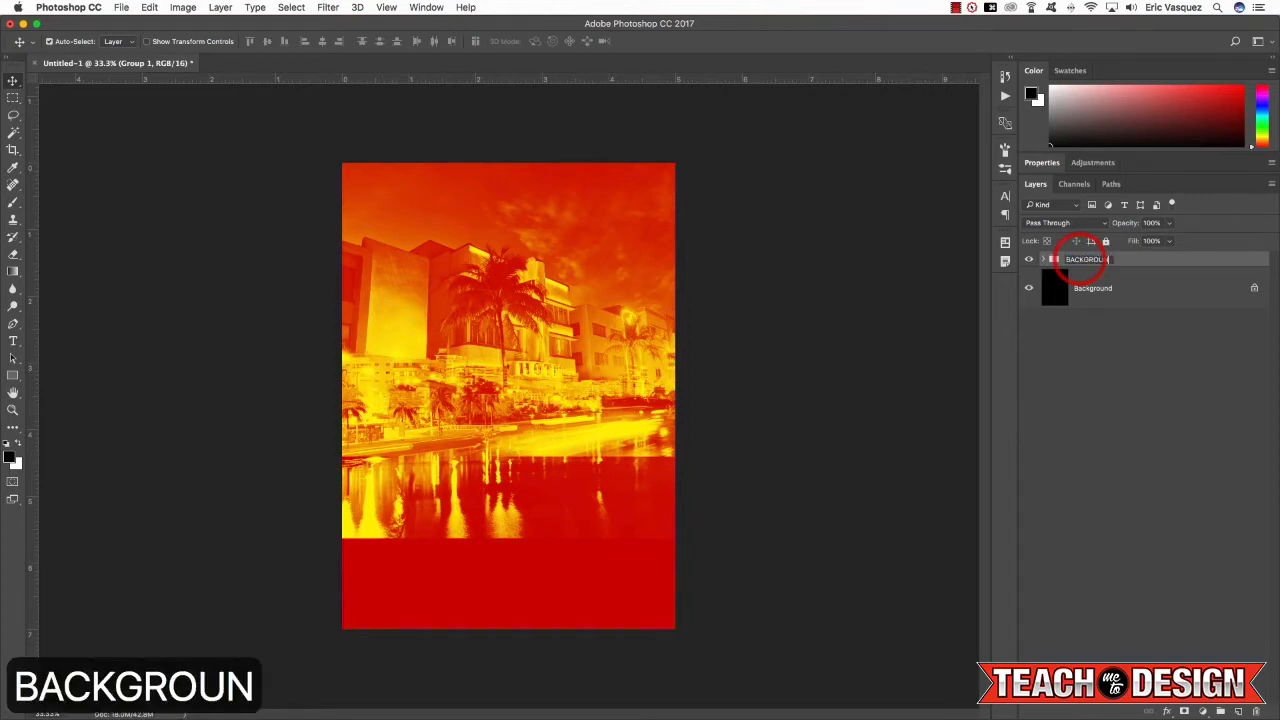
text(D IMAGE)
key(Return)
Convert the Background to a regular layer named BLACK BG and add a hide-all mask to the BACKGROUND IMAGE group.
double_click(1119, 288)
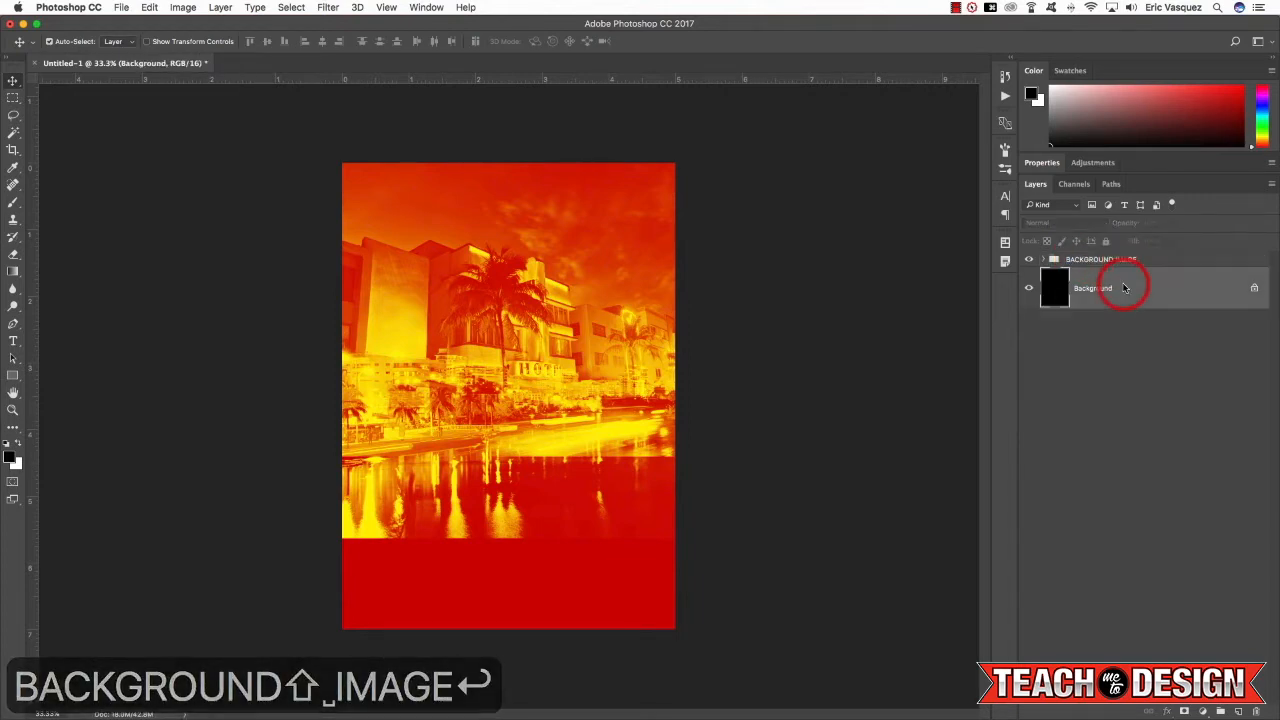
text(BLACK BG)
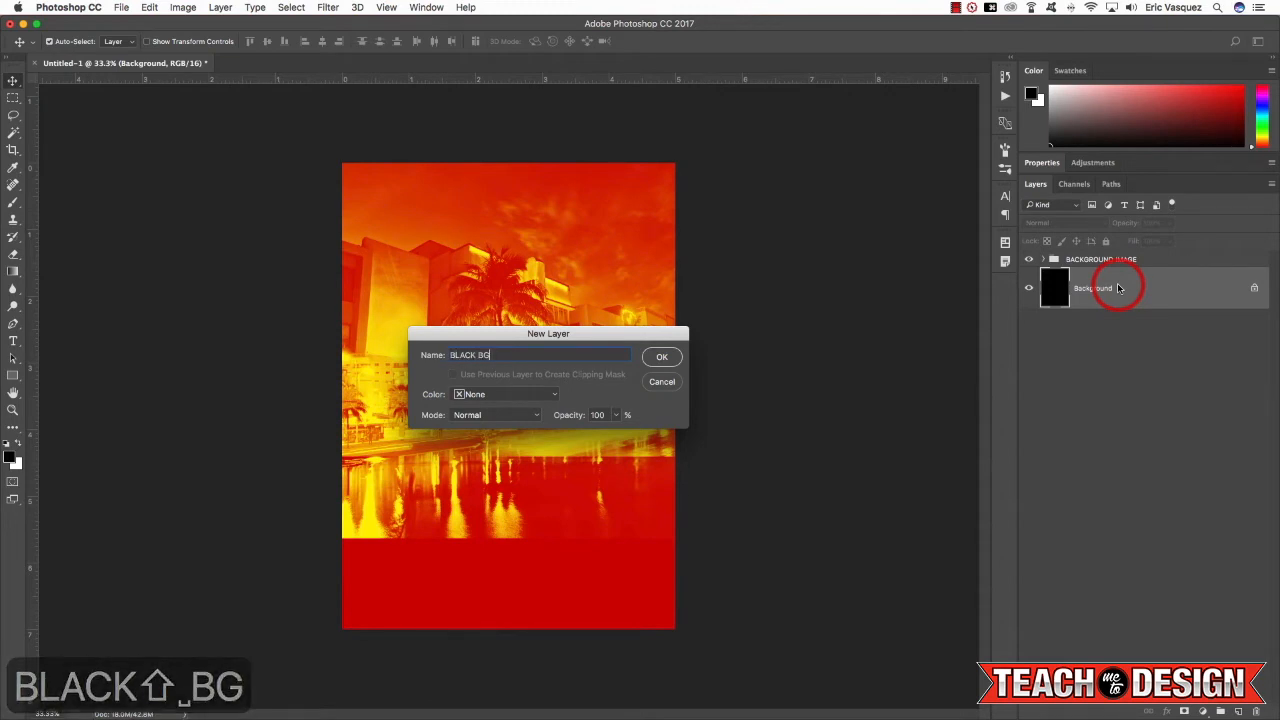
key(Return)
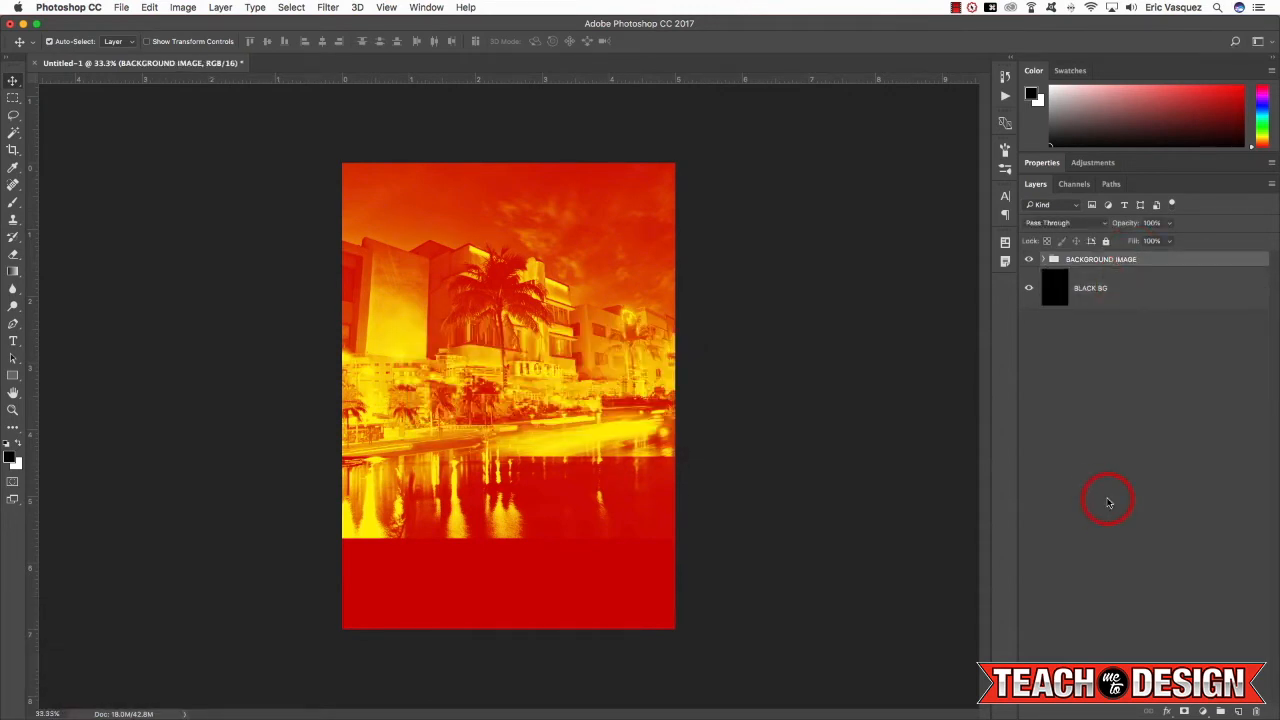
alt+click(1186, 711)
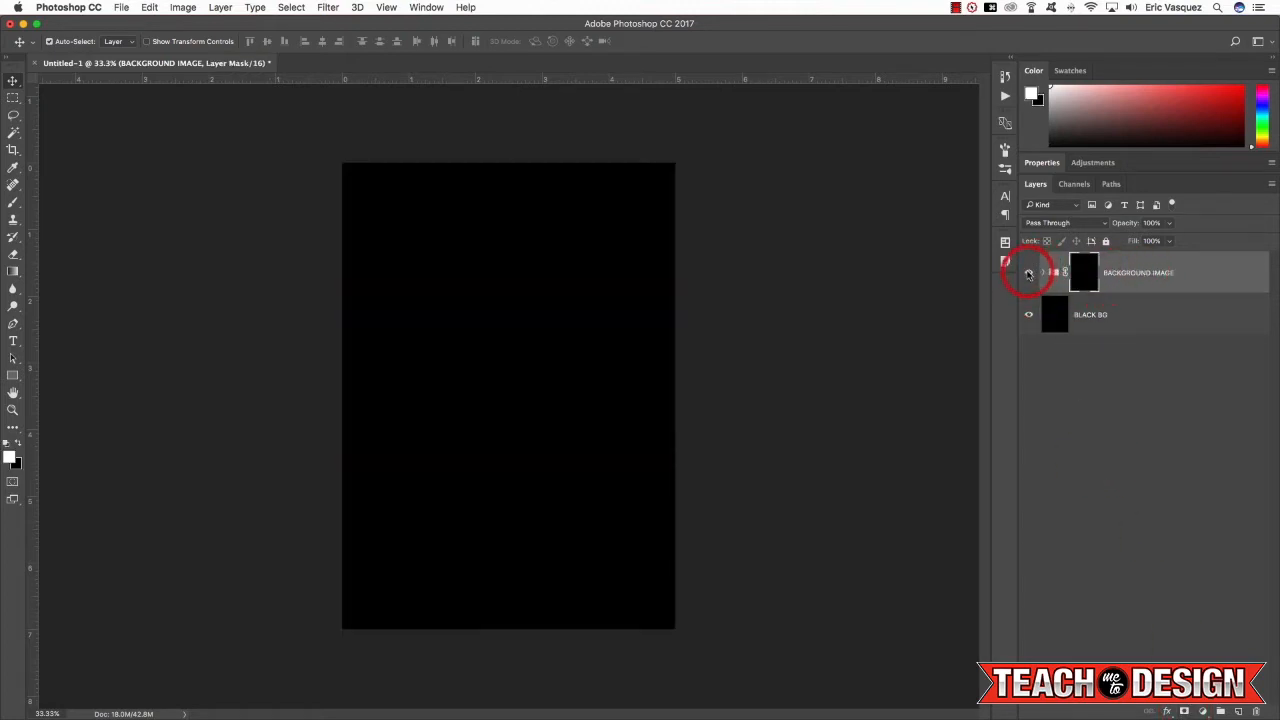
click(1028, 274)
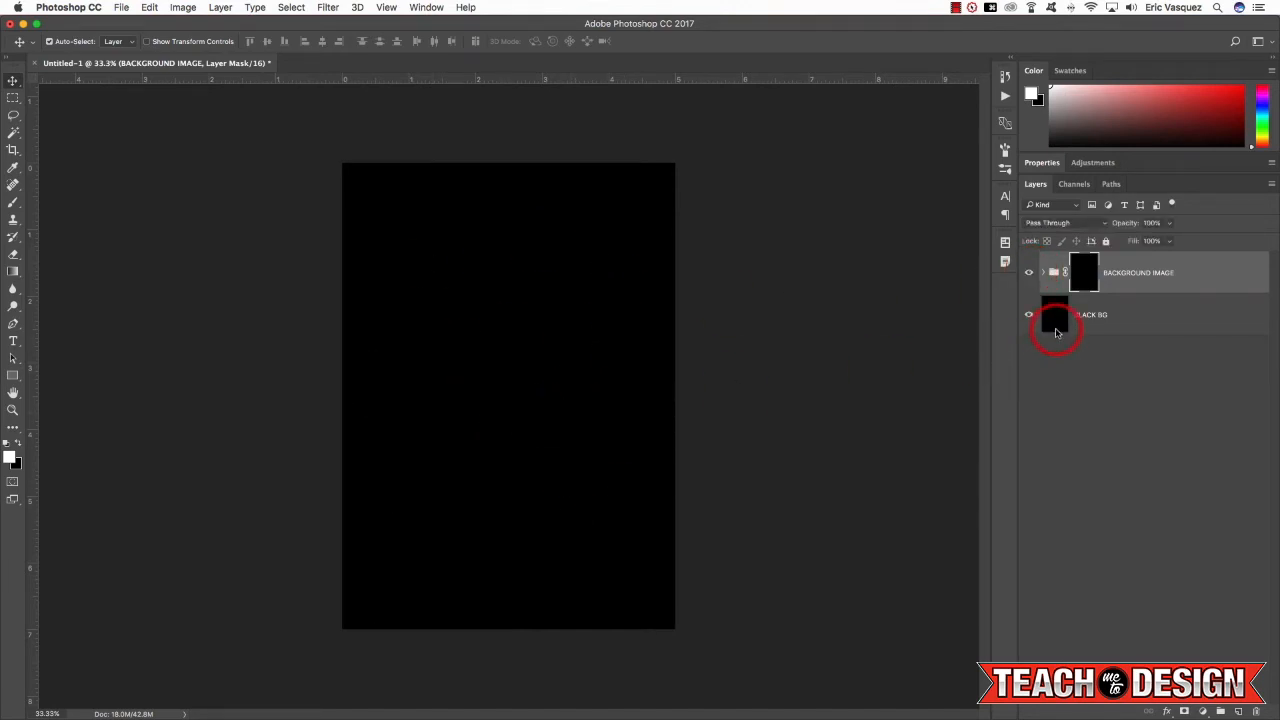
Activate the Brush tool and look through the brush presets and the options for loading additional brush sets.
key(b)
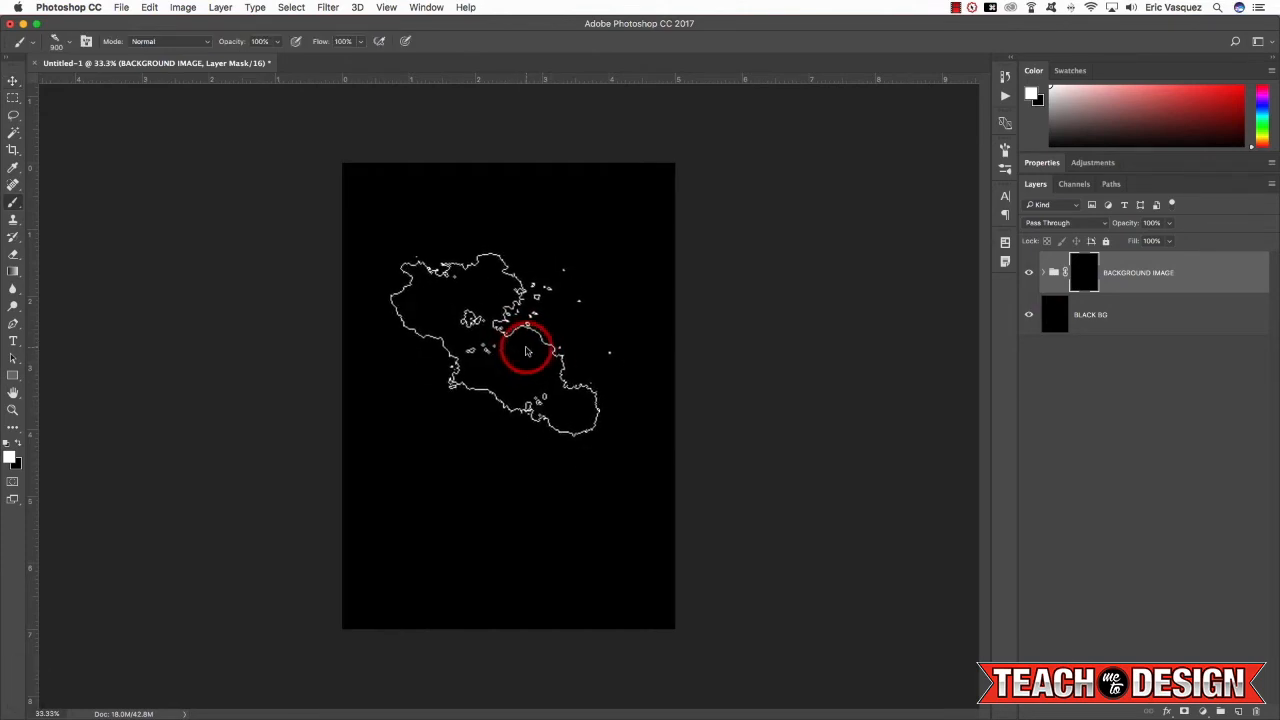
key(F5)
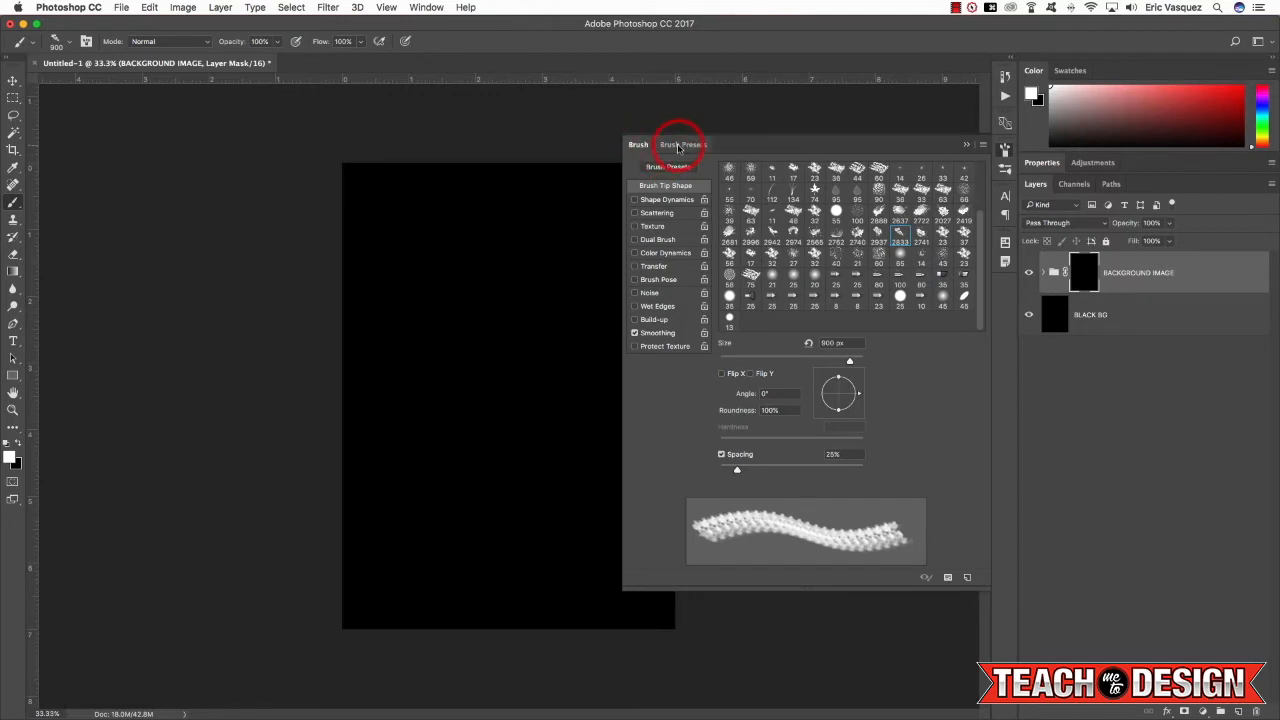
click(985, 147)
click(884, 137)
click(683, 144)
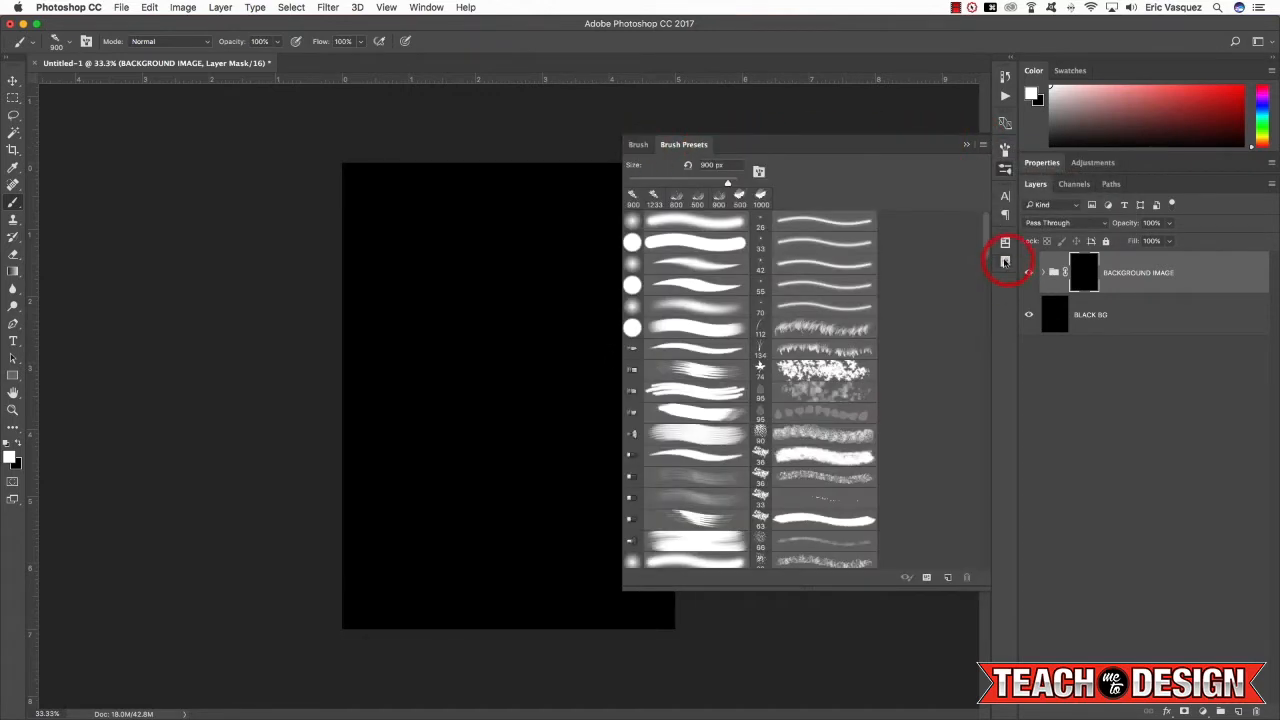
mouse_move(986, 243)
mouse_down()
mouse_move(965, 557)
mouse_move(994, 165)
mouse_up()
click(985, 147)
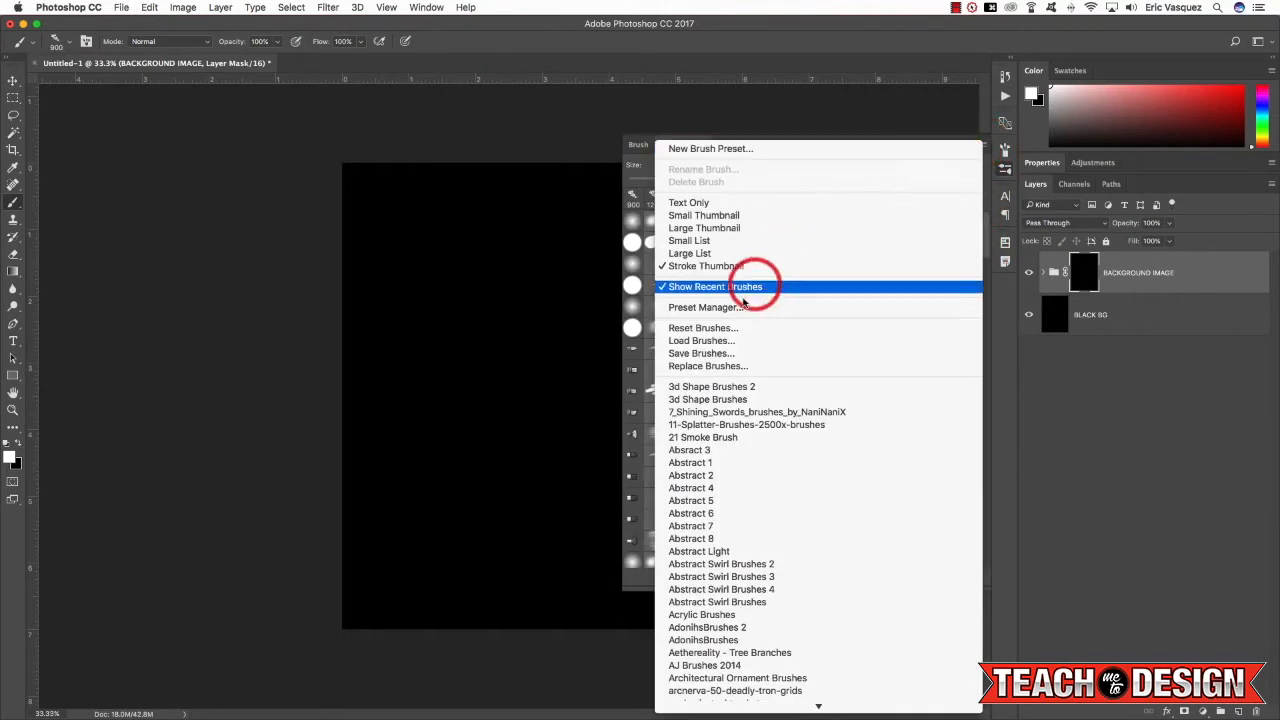
click(630, 144)
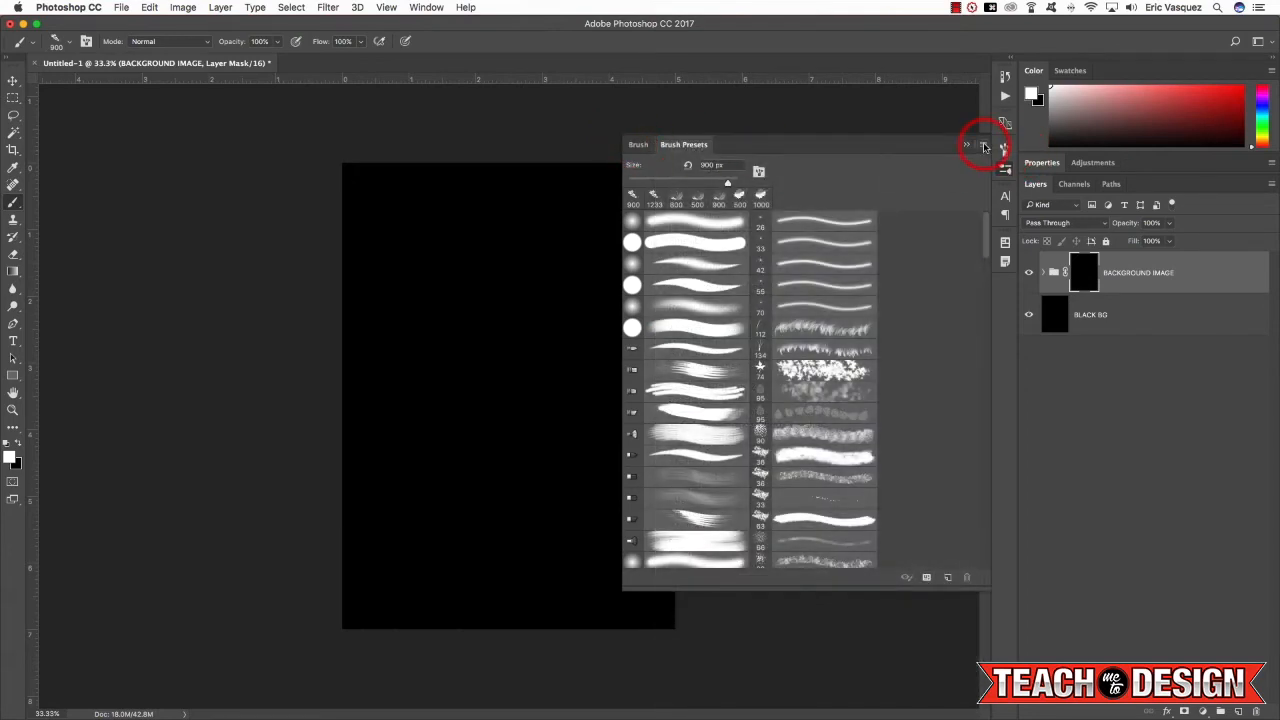
click(985, 147)
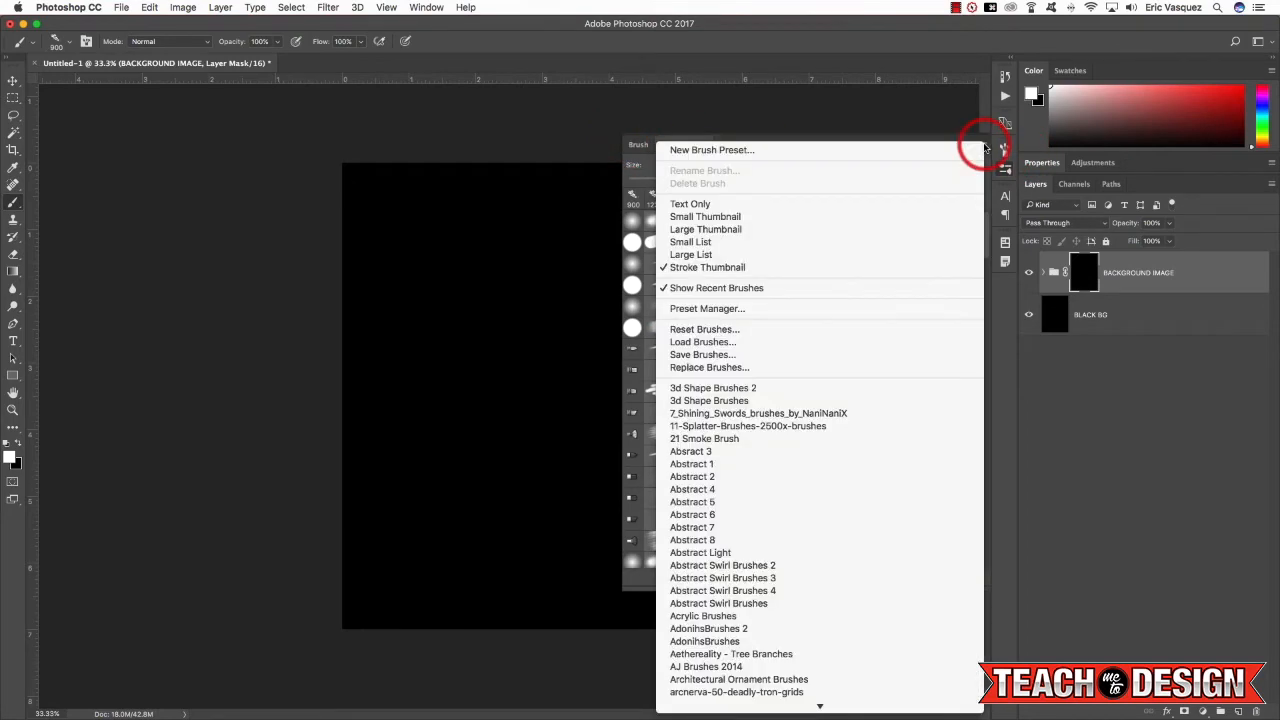
click(711, 332)
click(591, 250)
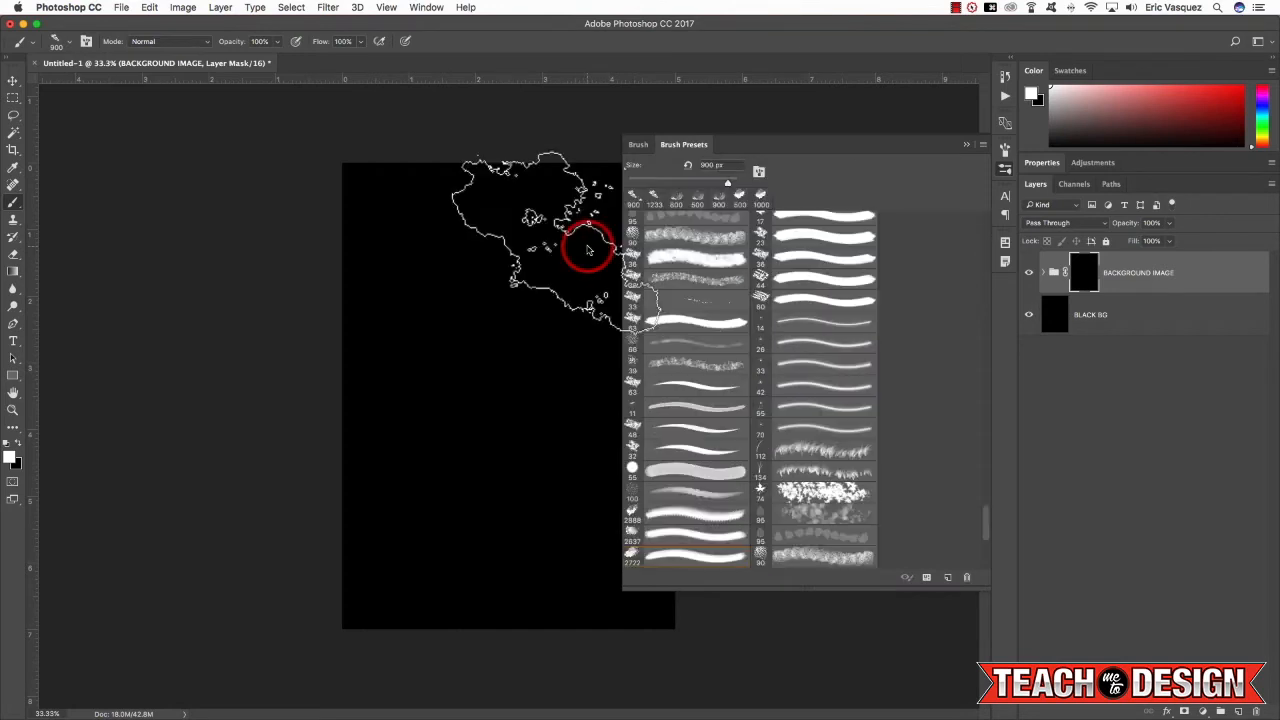
drag(985, 545, 984, 582)
click(983, 147)
click(718, 315)
click(977, 148)
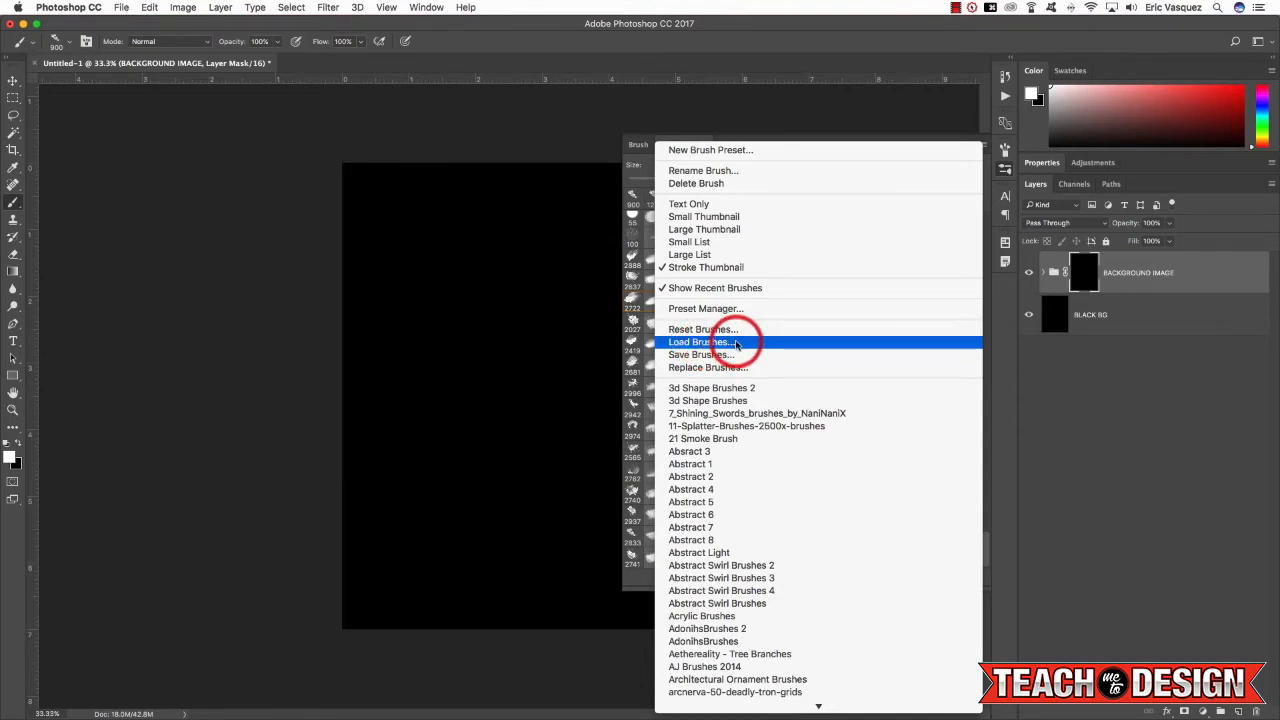
Choose the 2888 px splatter brush and reduce its size to 900 px.
click(636, 353)
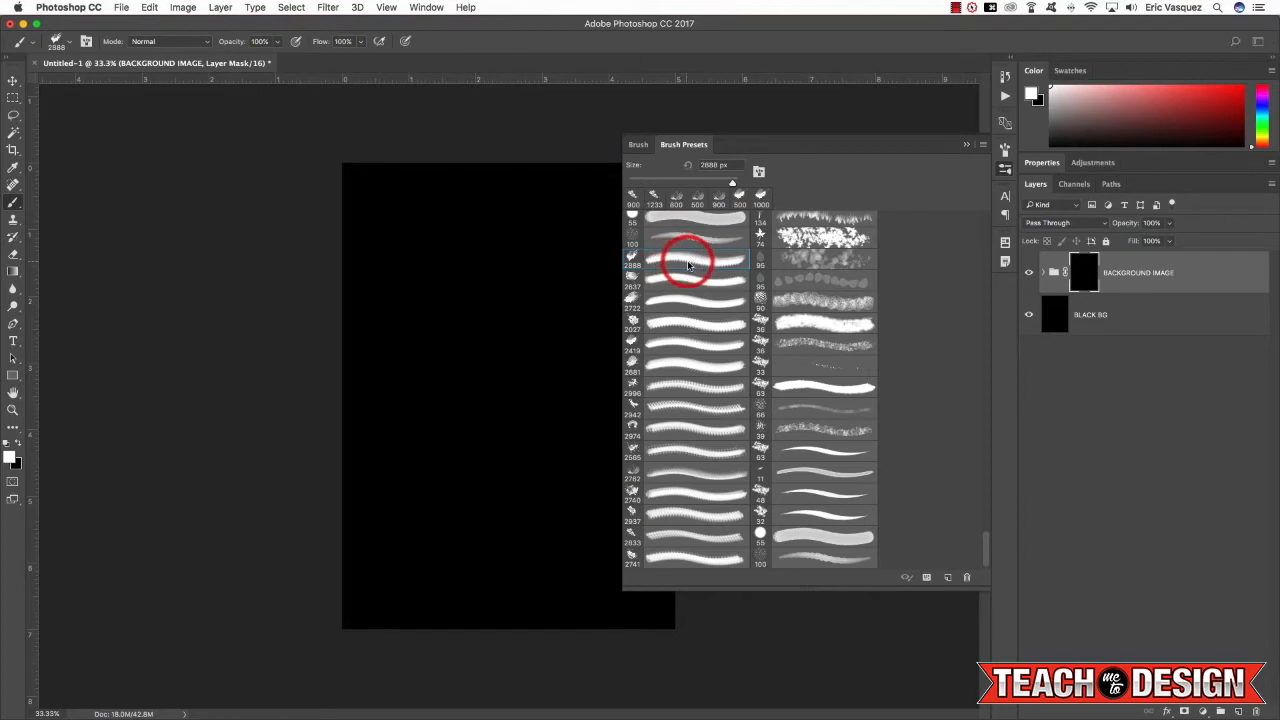
click(639, 146)
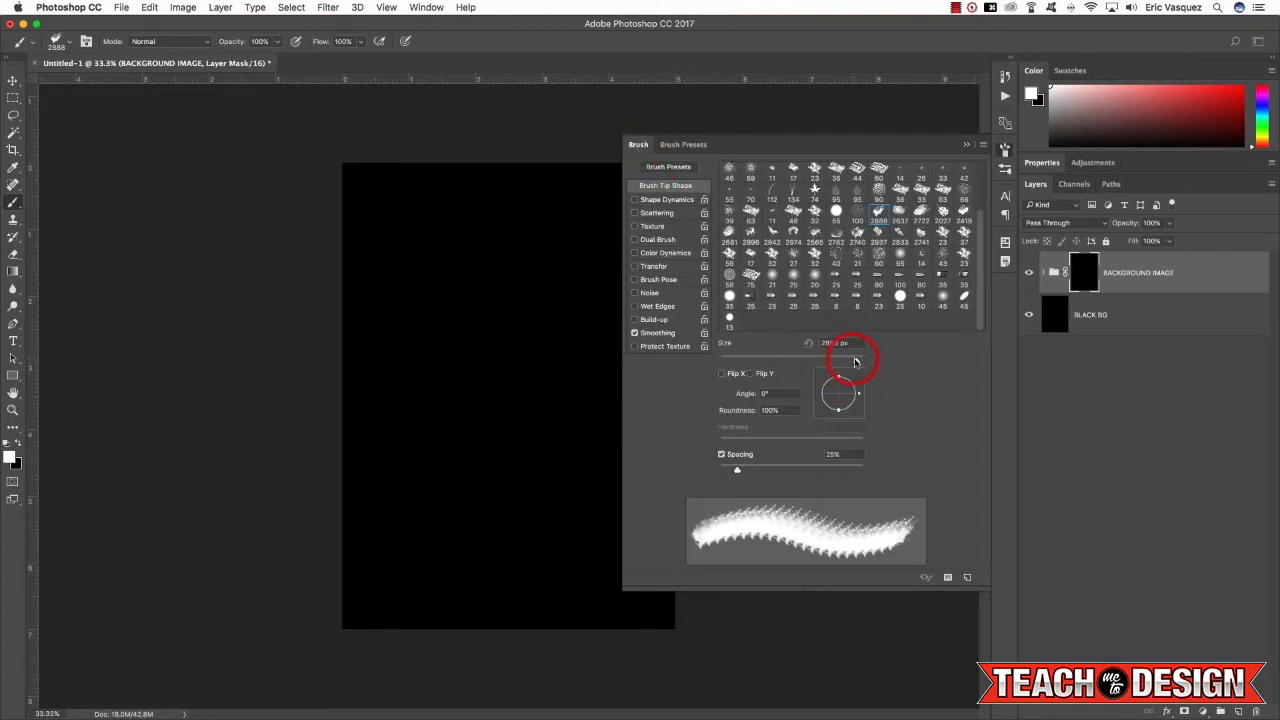
drag(854, 362, 849, 362)
click(551, 321)
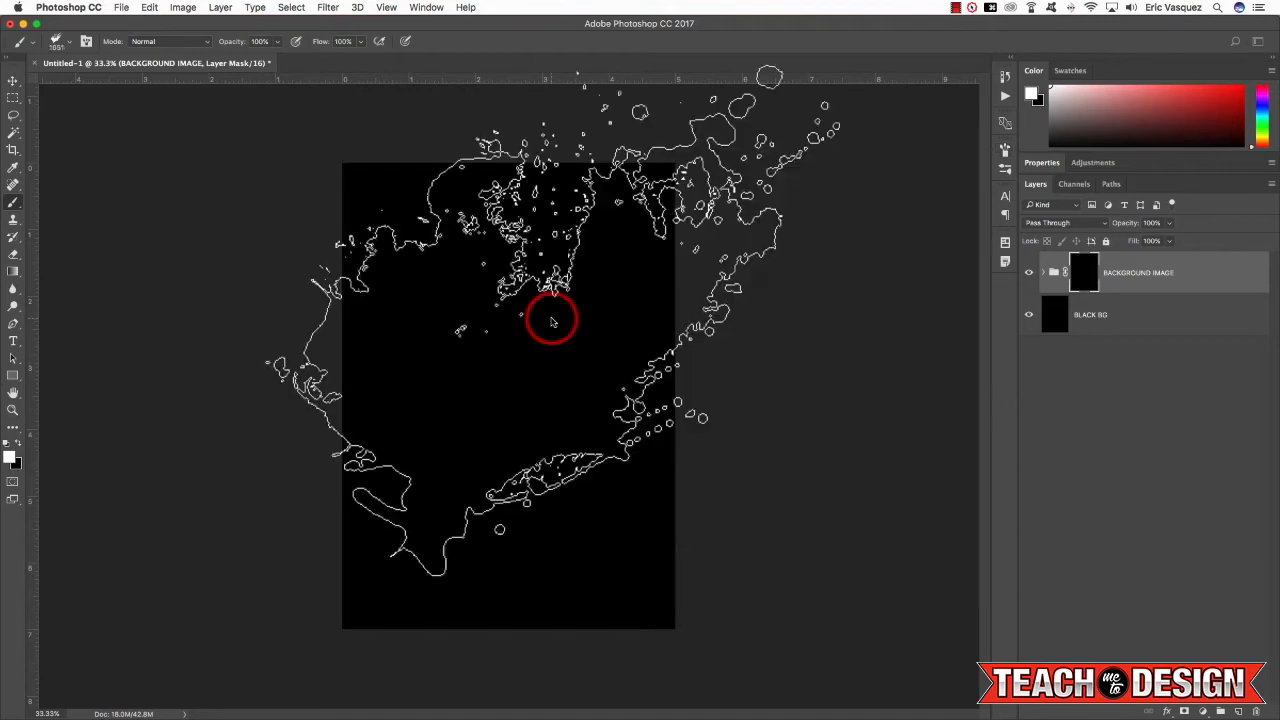
key(bracketleft)
key(bracketleft)
key(bracketleft)
key(bracketleft)
key(bracketleft)
key(bracketleft)
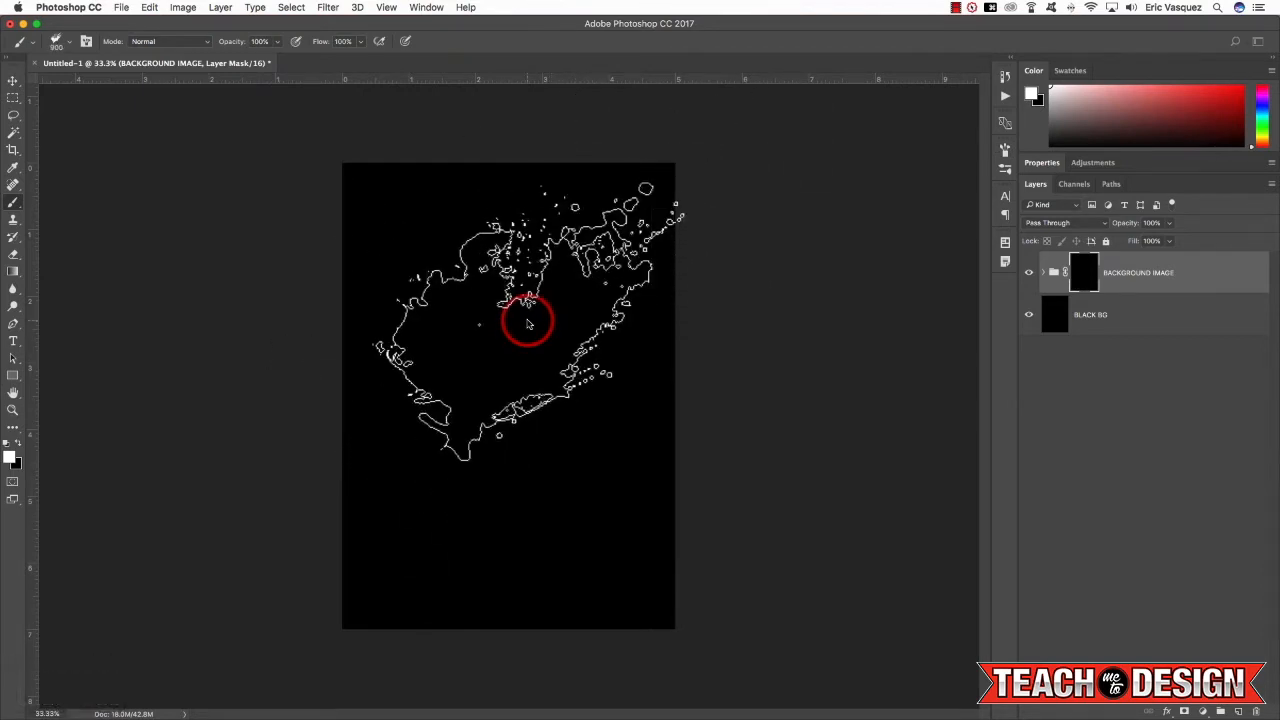
Reveal the middle of the photo on the BACKGROUND IMAGE mask with white splatter stamps, enlarging the brush to 1200 px.
mouse_move(522, 297)
mouse_down()
mouse_move(520, 250)
mouse_move(586, 400)
mouse_move(551, 343)
mouse_move(549, 373)
mouse_up()
key(bracketright)
key(bracketright)
key(bracketright)
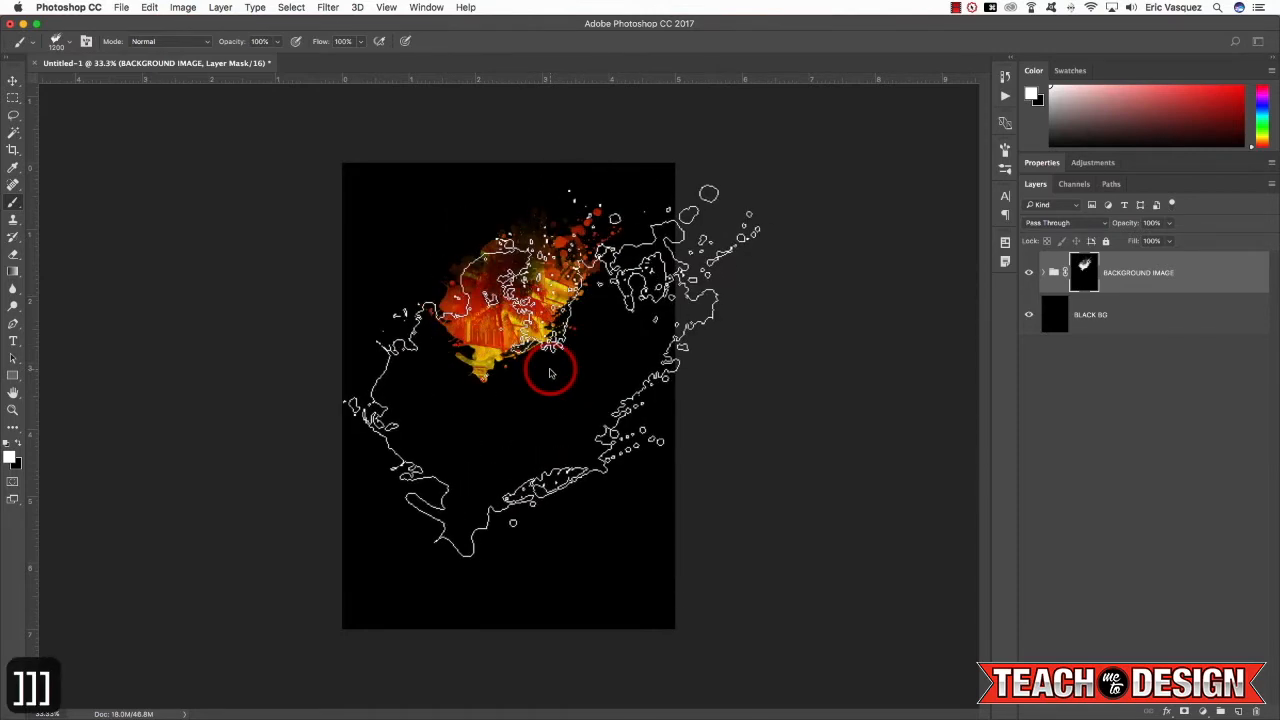
mouse_move(590, 366)
mouse_down()
mouse_move(594, 330)
mouse_move(453, 297)
mouse_up()
Choose the 2637 px splatter brush tip and rotate it to -38°.
key(F5)
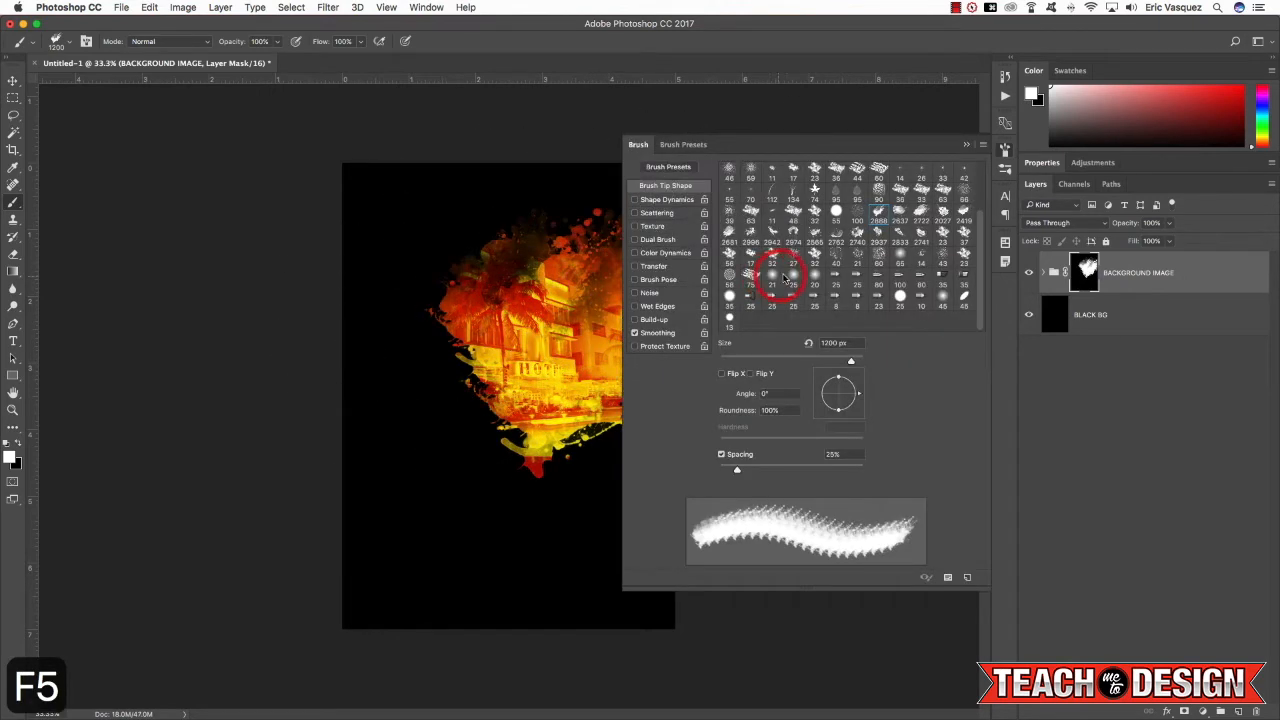
click(920, 216)
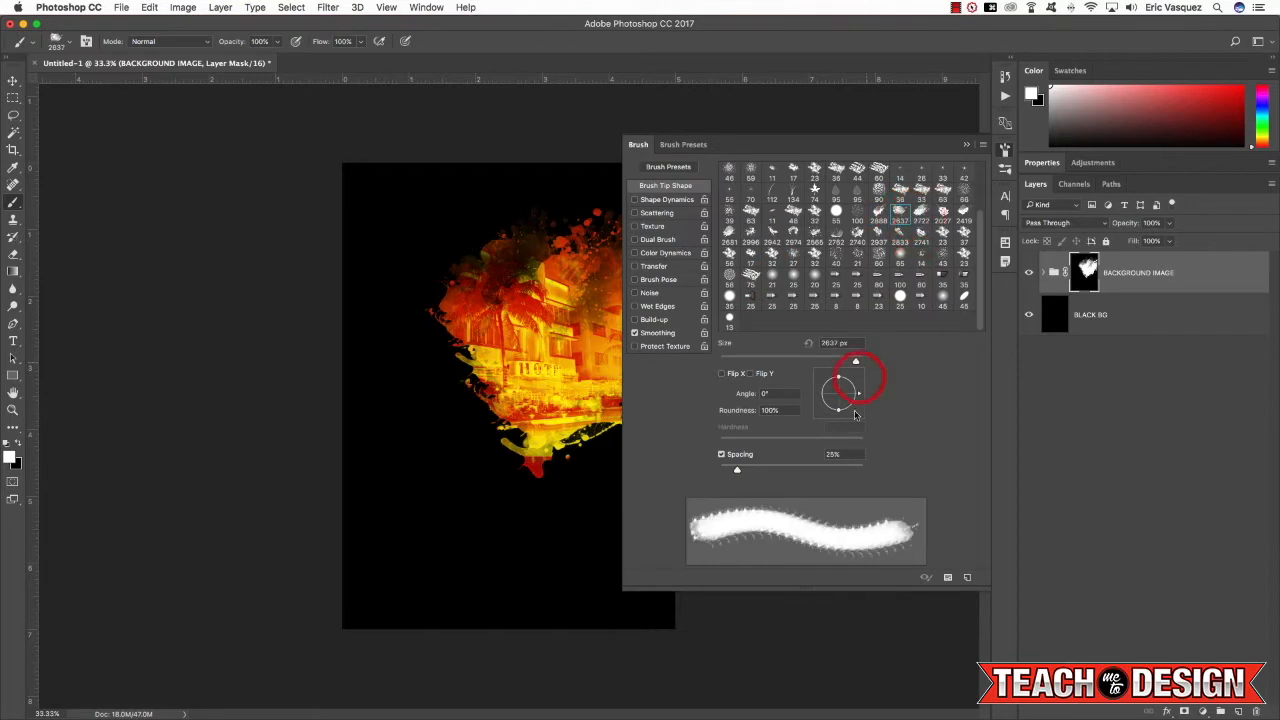
drag(857, 395, 854, 406)
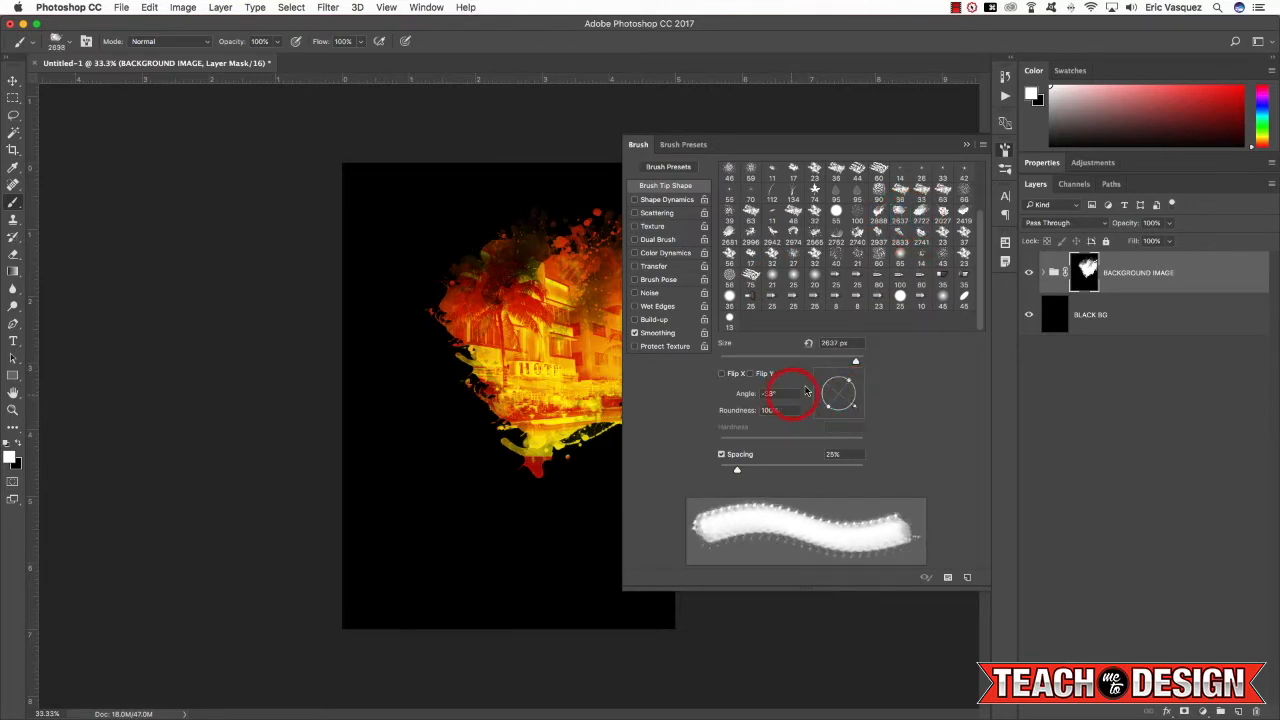
key(F5)
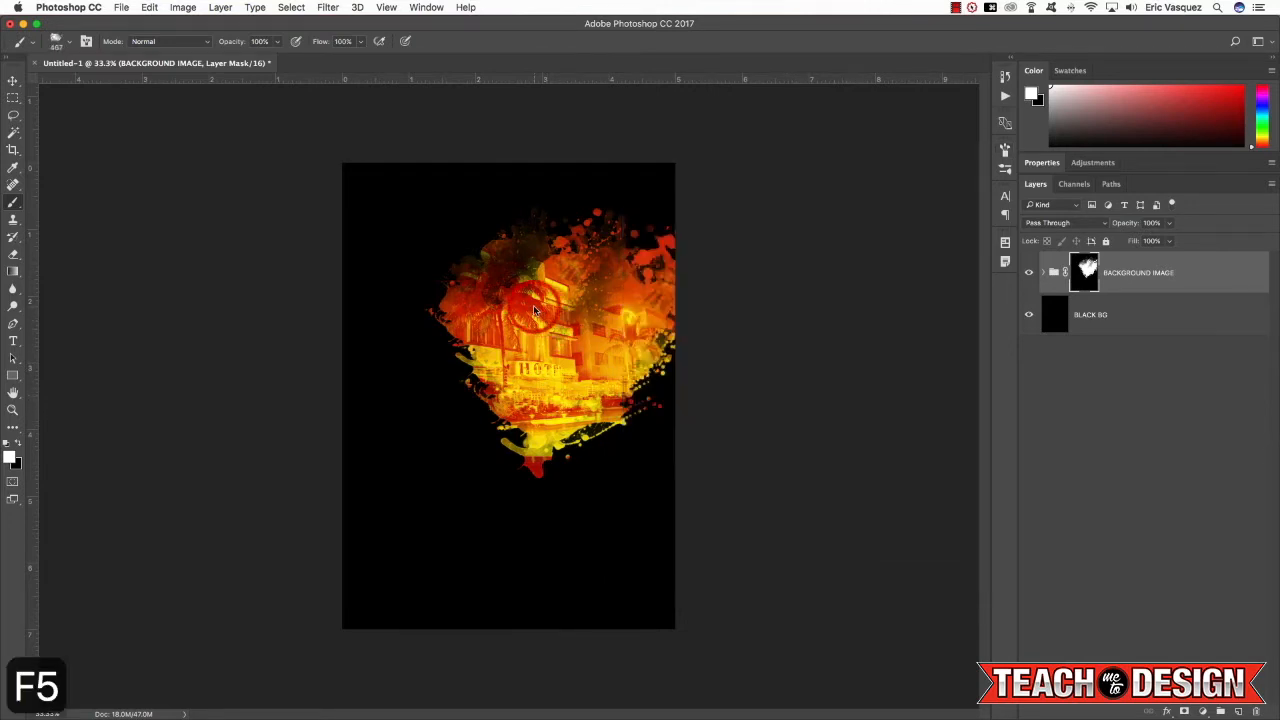
Enlarge the splatter brush to 900 px and reveal the left side of the building on the group mask.
key(bracketright)
key(bracketright)
key(bracketright)
key(bracketright)
key(bracketright)
mouse_move(497, 297)
mouse_down()
mouse_move(527, 369)
mouse_move(518, 401)
mouse_move(501, 391)
mouse_move(475, 402)
mouse_move(459, 354)
mouse_move(570, 401)
mouse_move(513, 341)
mouse_up()
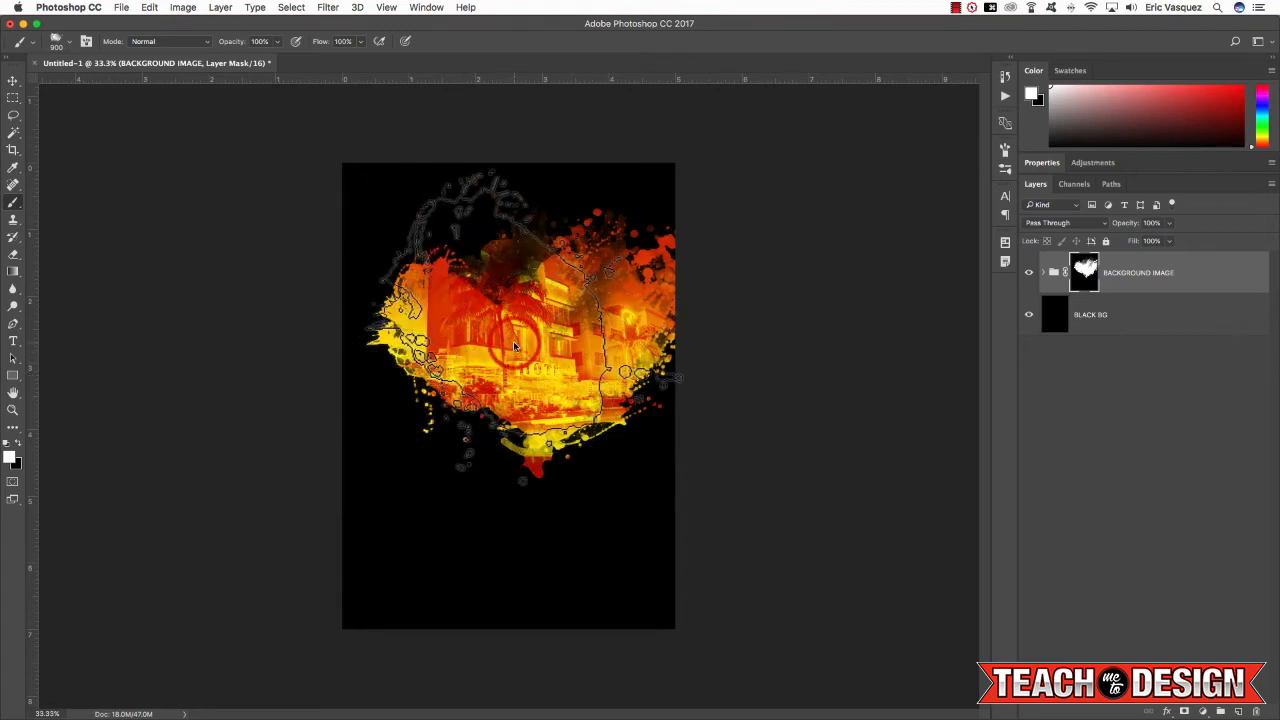
Choose the 2833 px splatter brush tip and reduce its size to 1700 px.
key(F5)
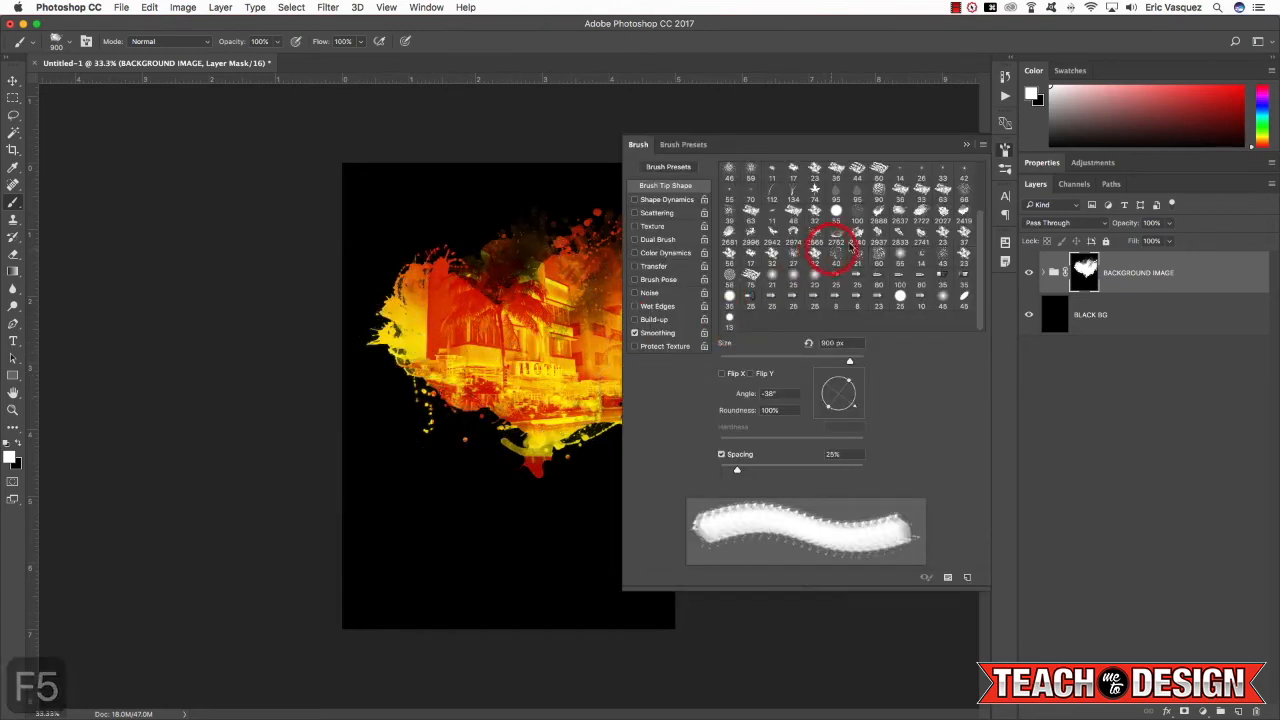
click(878, 236)
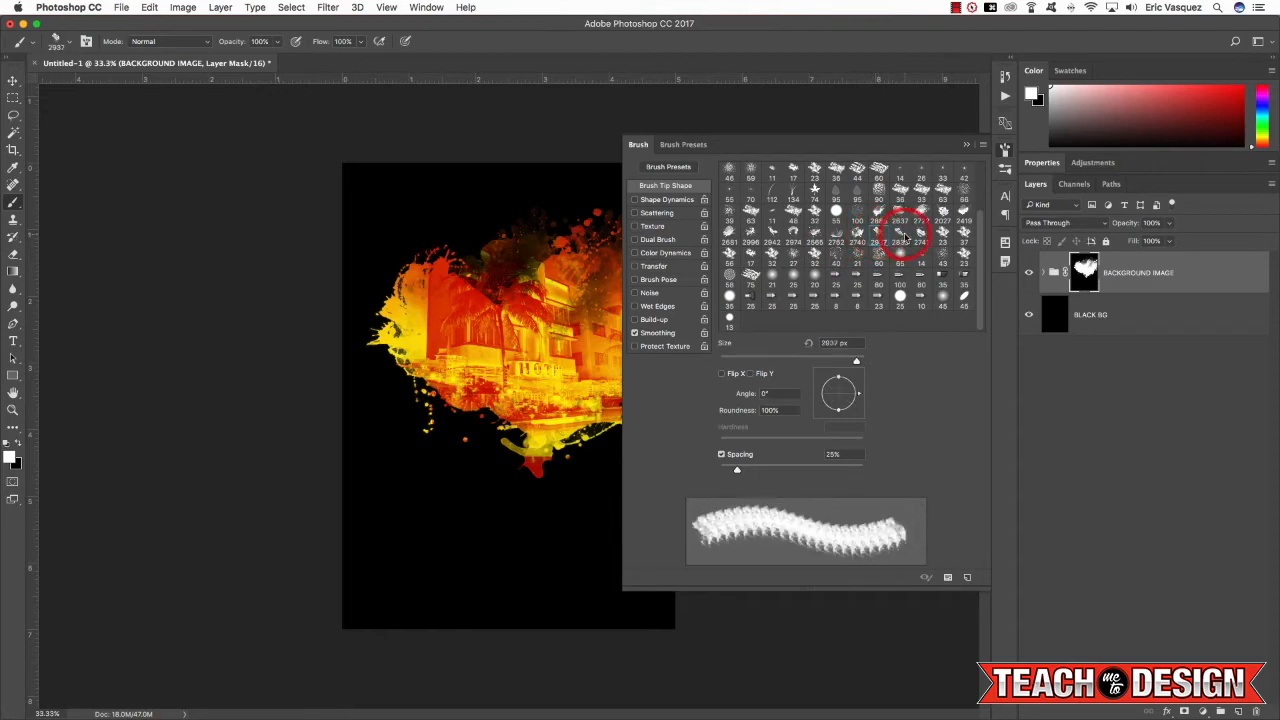
click(902, 236)
key(F5)
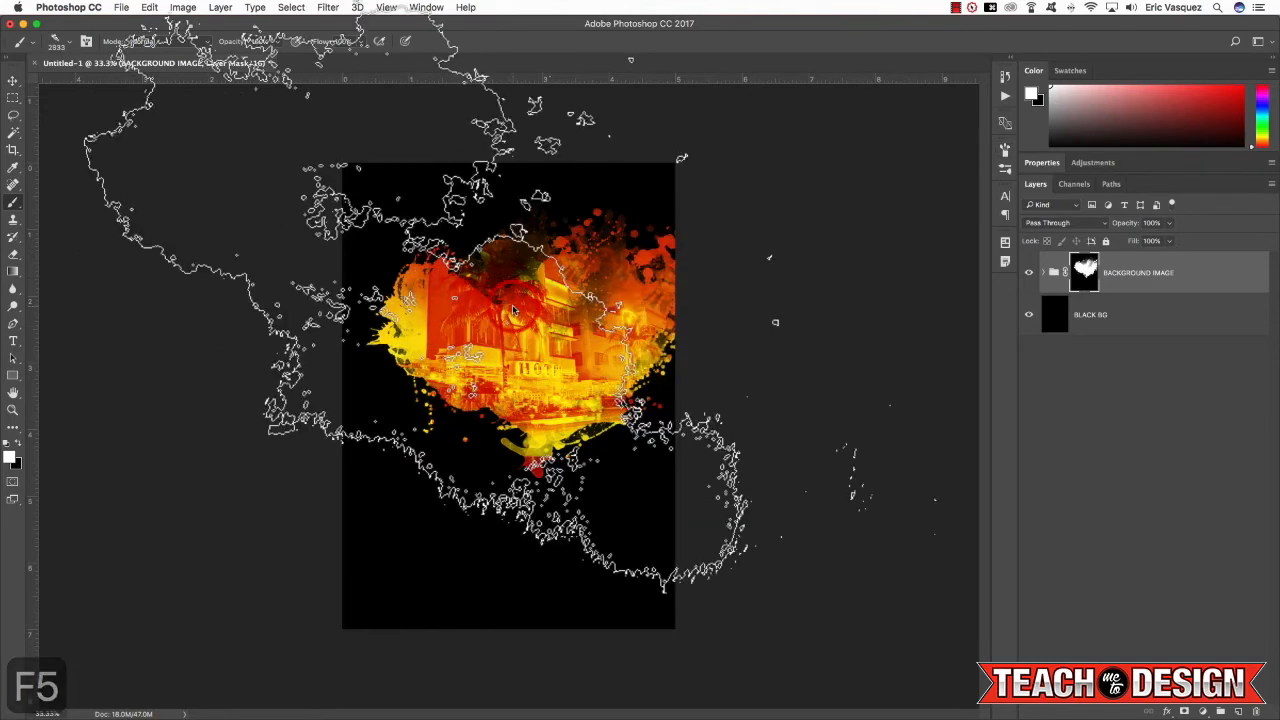
key(bracketleft)
key(bracketleft)
key(bracketleft)
key(bracketleft)
key(bracketleft)
key(bracketleft)
key(bracketleft)
key(bracketleft)
key(bracketleft)
key(bracketleft)
key(bracketleft)
key(bracketleft)
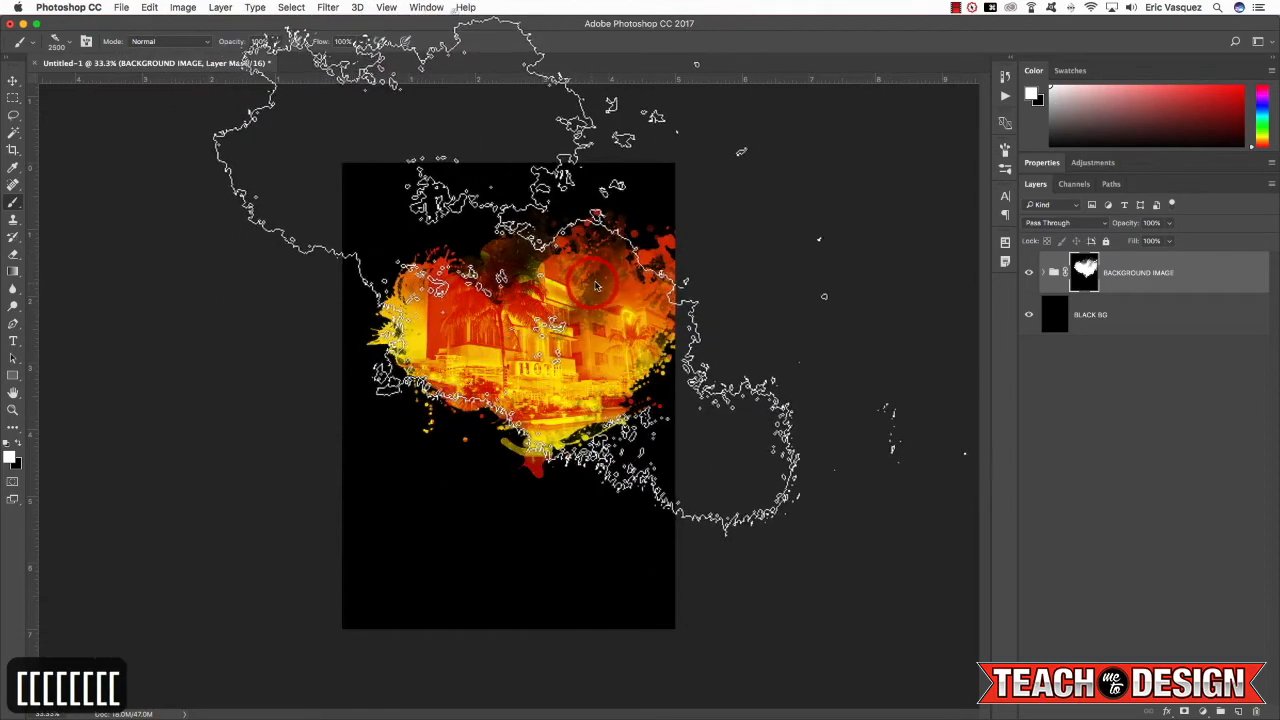
key(bracketleft)
key(bracketleft)
Stamp white splatters over the upper part of the group mask to reveal the sky up to the page's top edge.
click(597, 307)
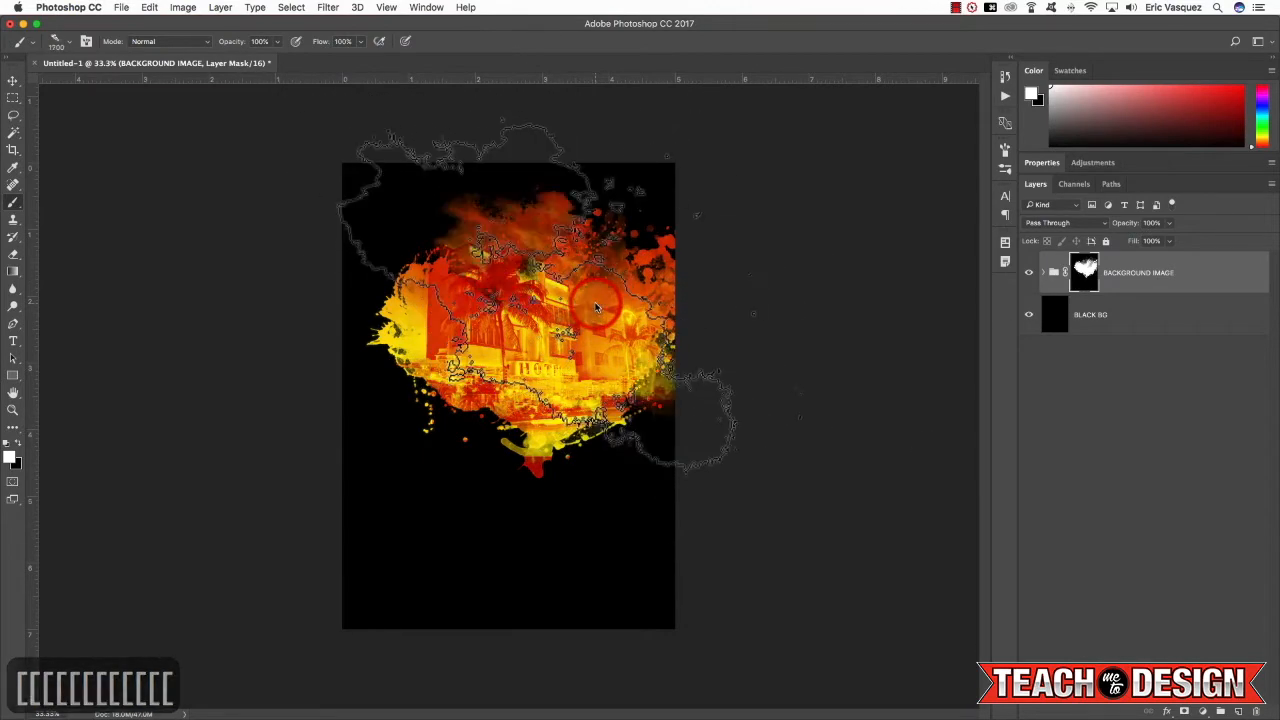
click(597, 307)
click(597, 307)
click(626, 242)
click(626, 242)
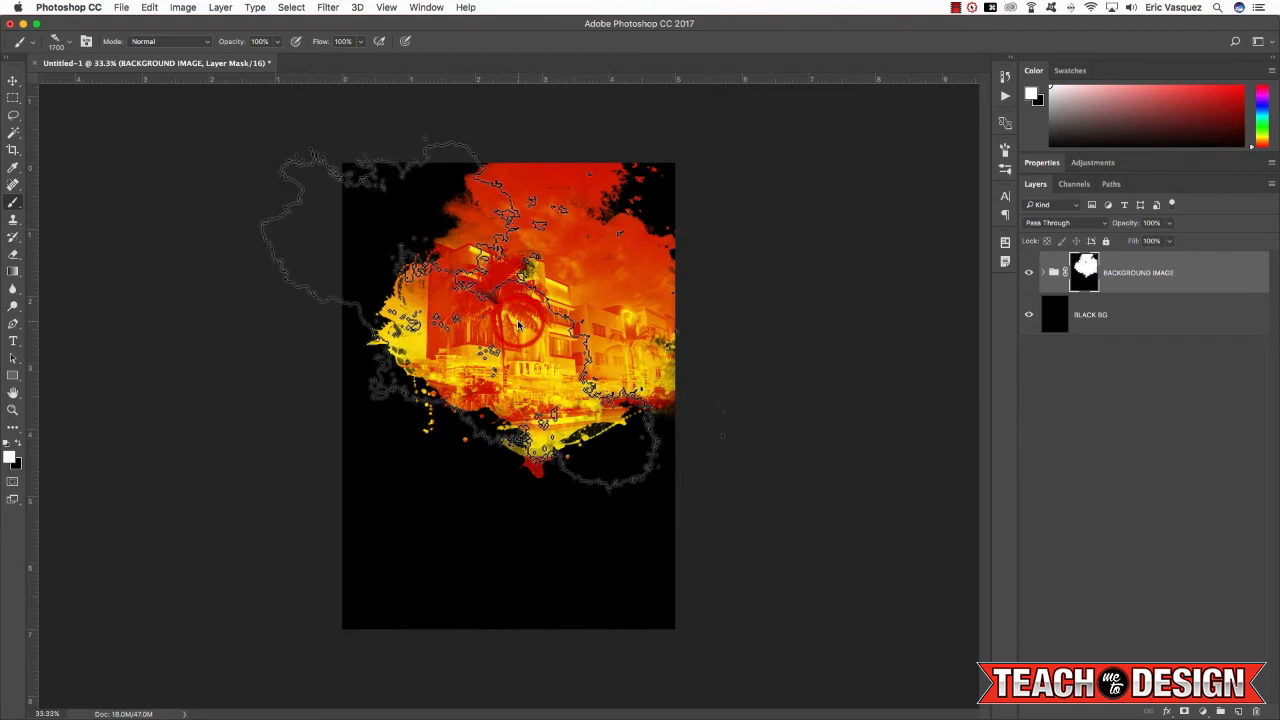
Switch to another large splatter tip angled at -35°, reduce it to 1200 px and reveal more of the sky's left edge.
key(F5)
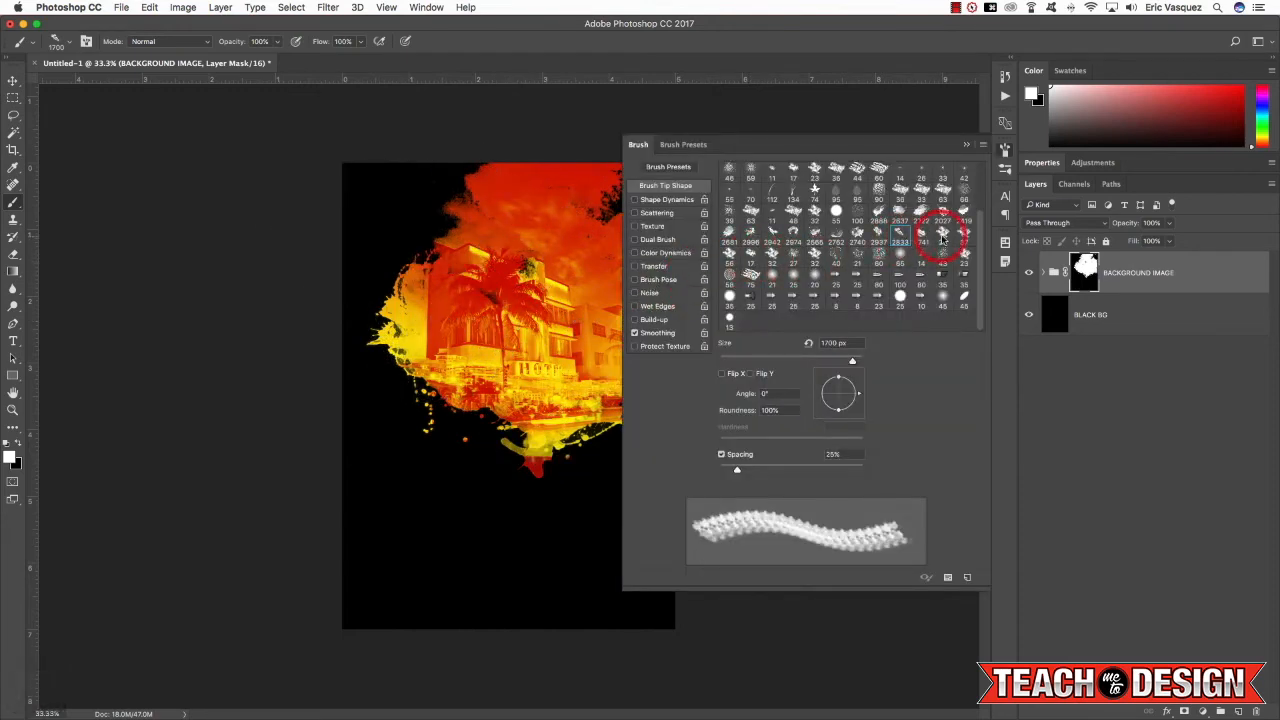
click(921, 236)
drag(862, 394, 829, 398)
key(F5)
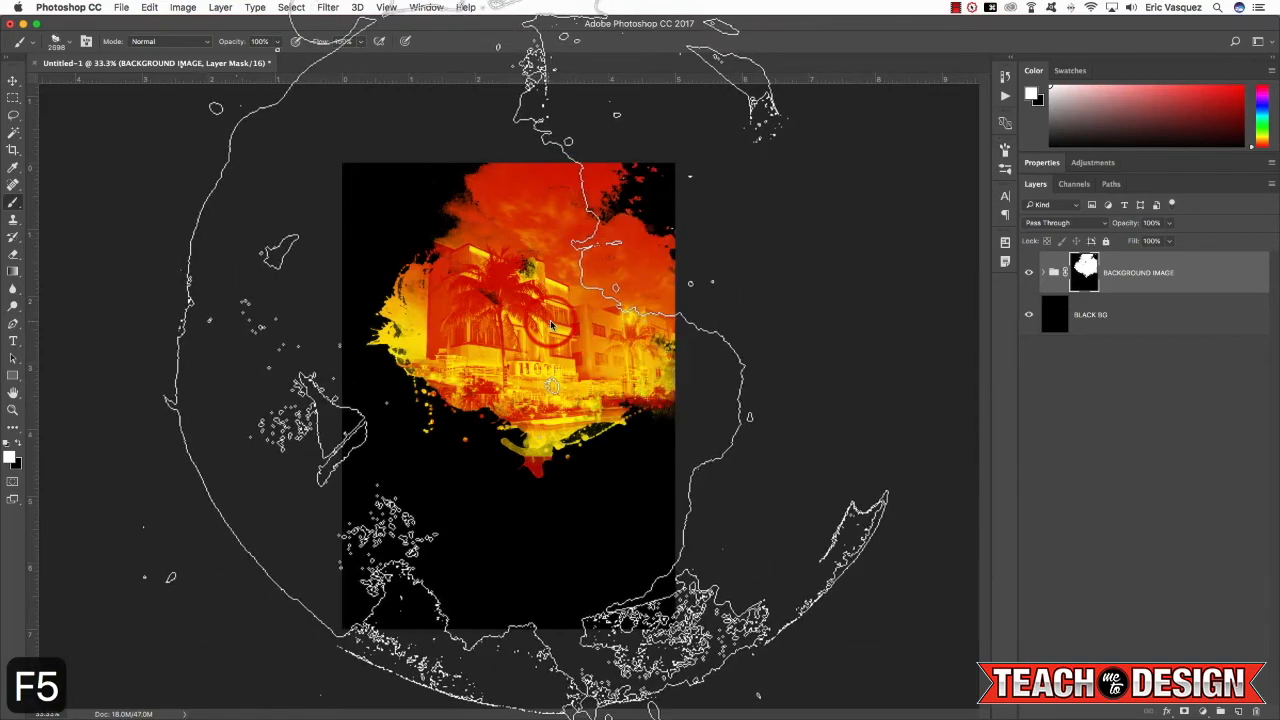
key(bracketleft)
key(bracketleft)
key(bracketleft)
key(bracketleft)
key(bracketleft)
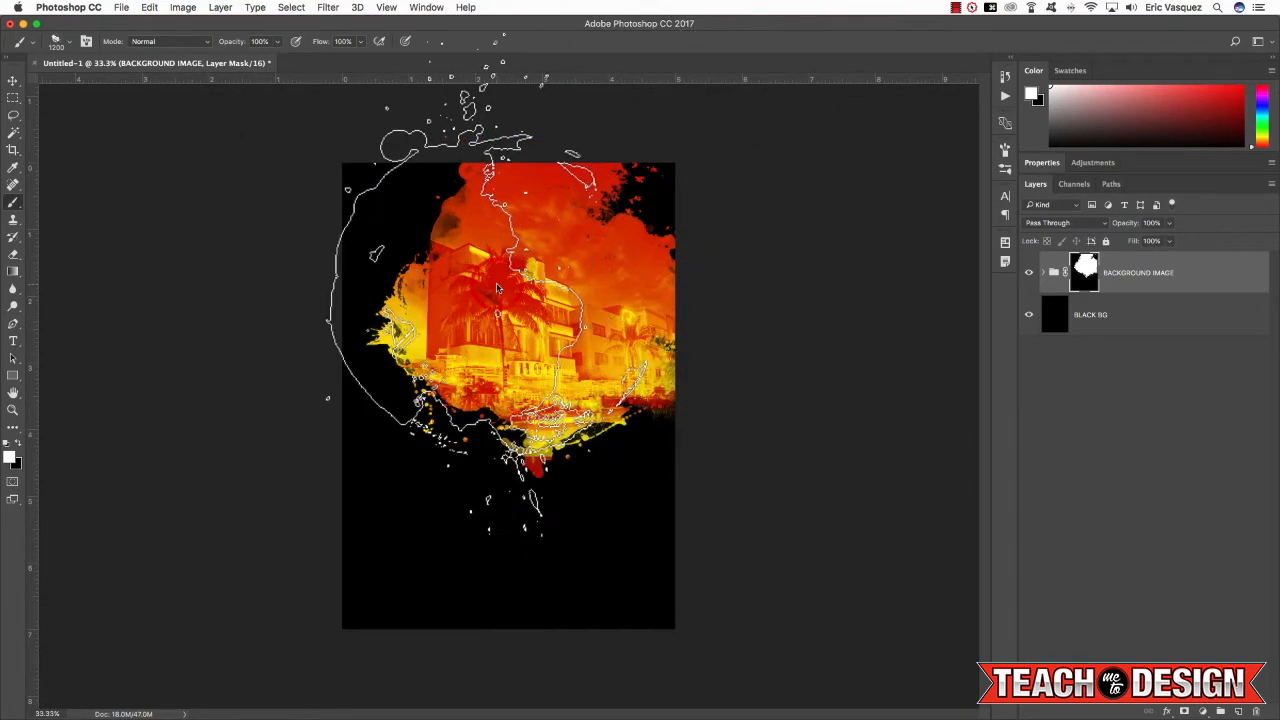
Choose the 2565 px splatter brush tip, reduce it to 1023 px and rotate it to 150°.
key(F5)
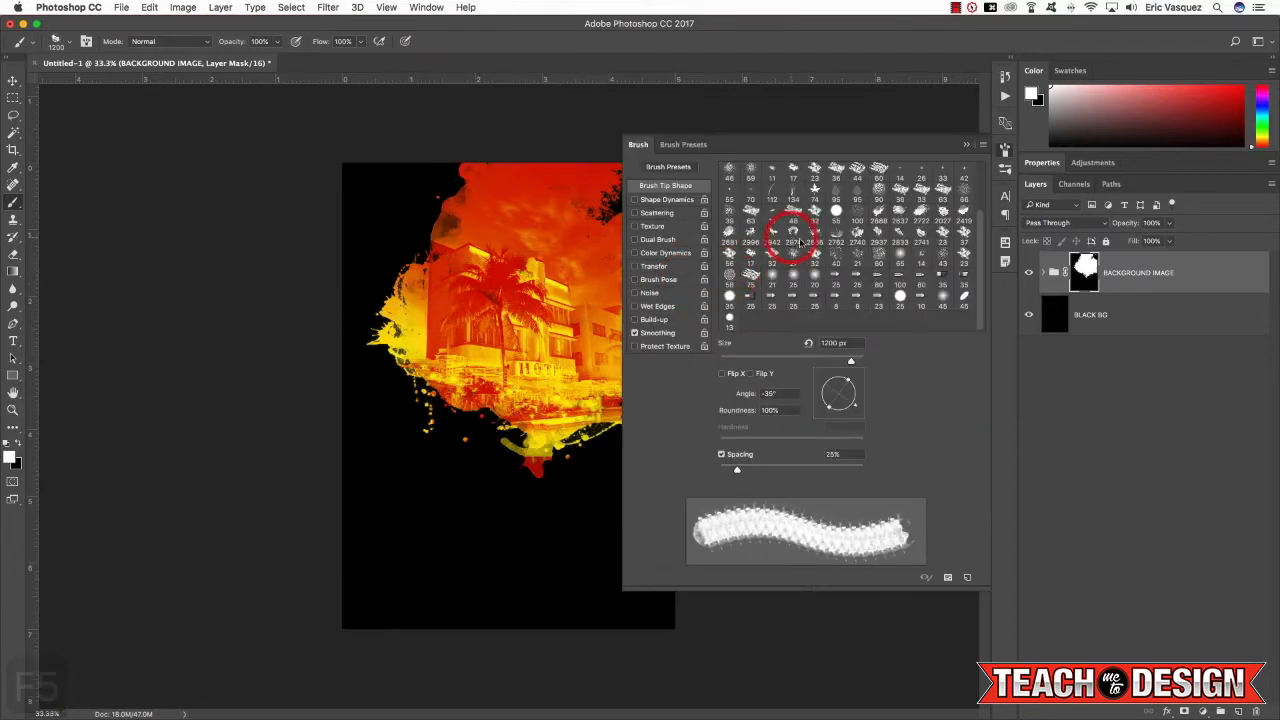
click(816, 236)
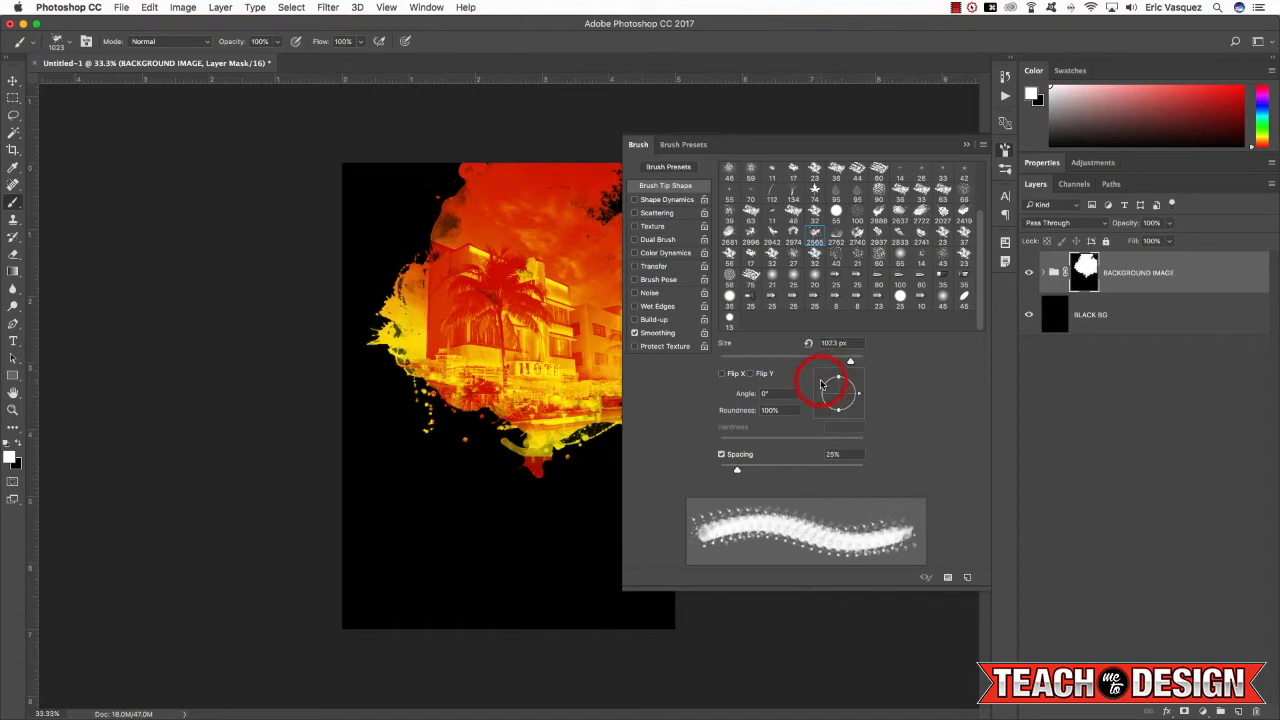
key(F5)
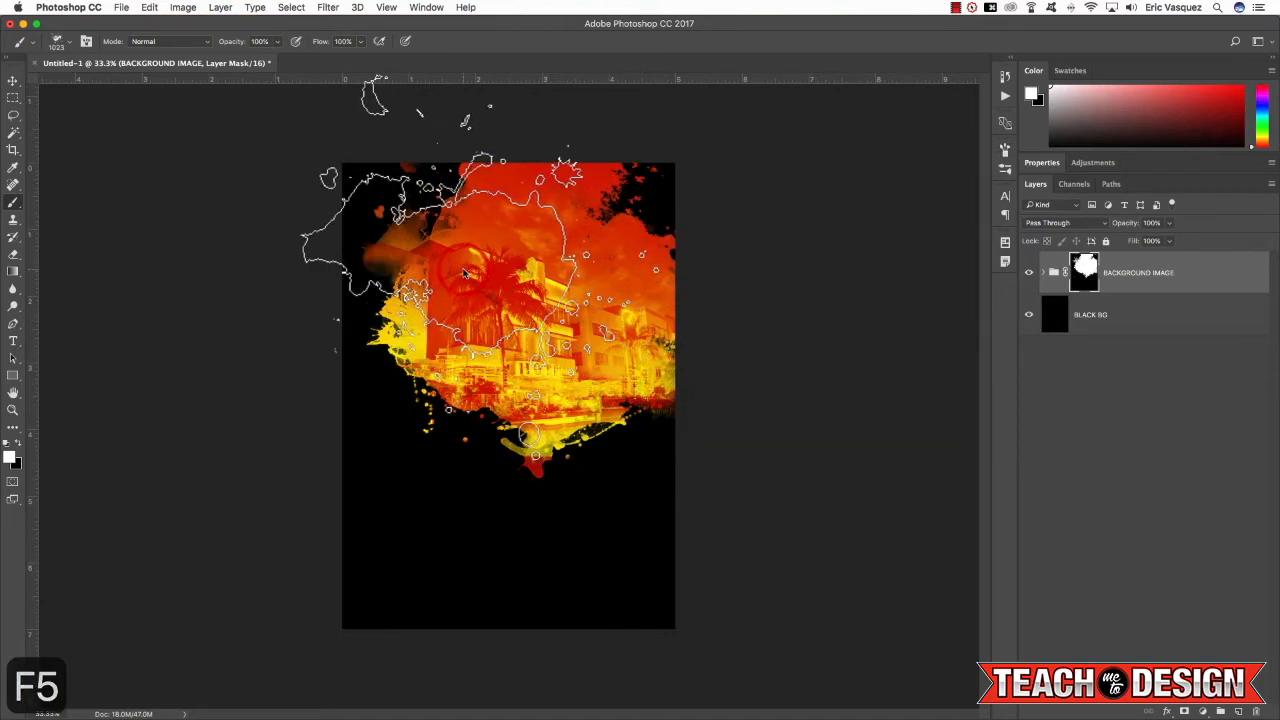
Reveal the photo's upper-left area with white splatter and hide part of its lower-left edge with black on the group mask.
drag(446, 259, 441, 263)
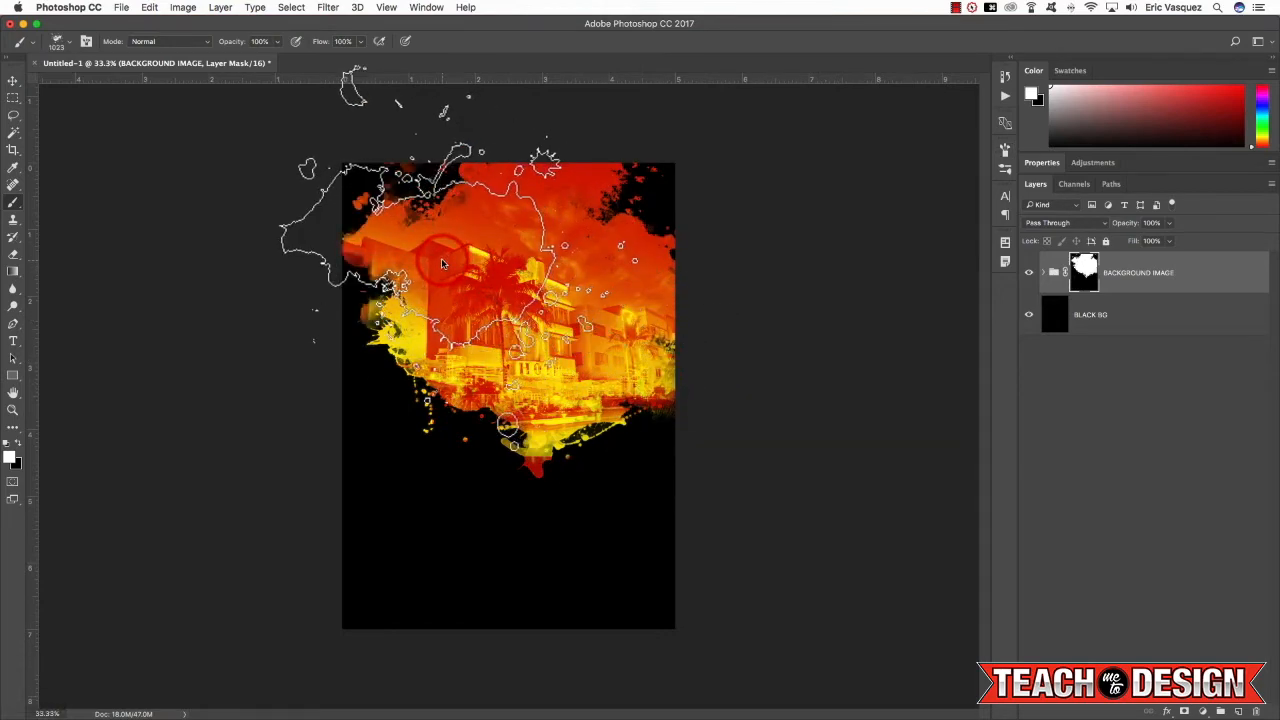
key(x)
drag(449, 410, 449, 400)
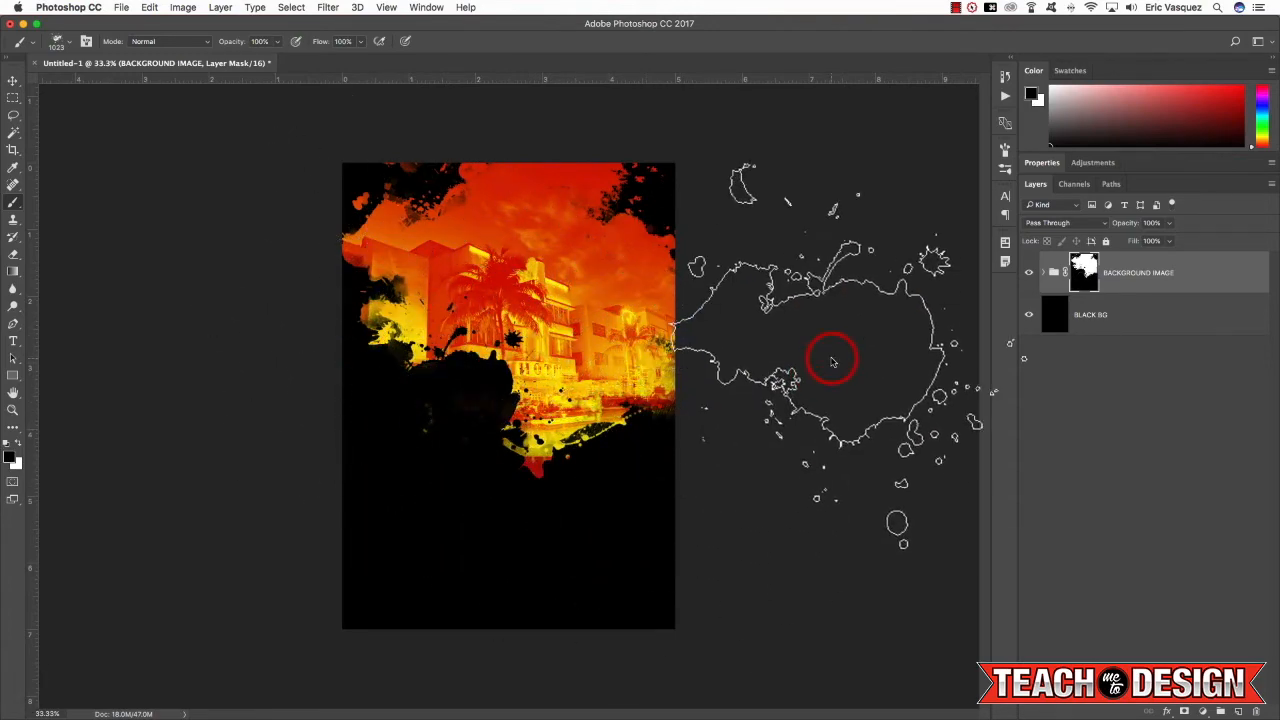
Reselect the 2565 px splatter tip at 0° and 1023 px, try a black stamp over the sky and undo it.
key(F5)
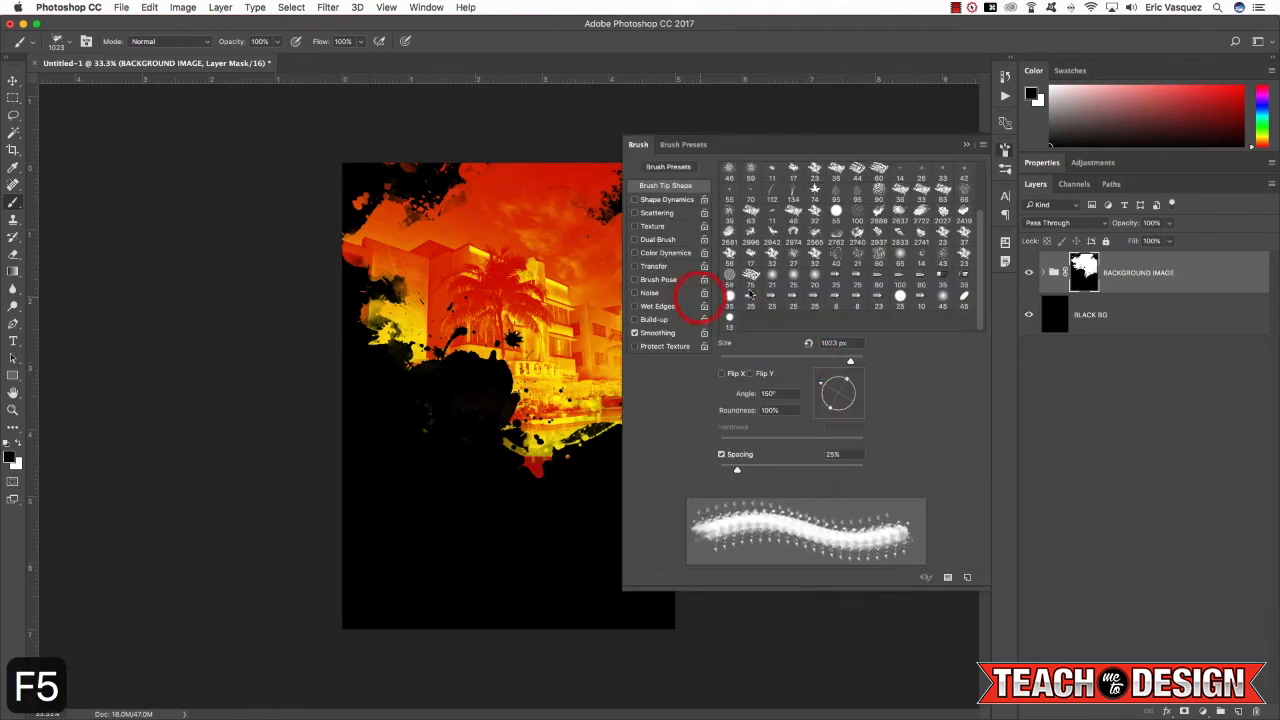
click(815, 236)
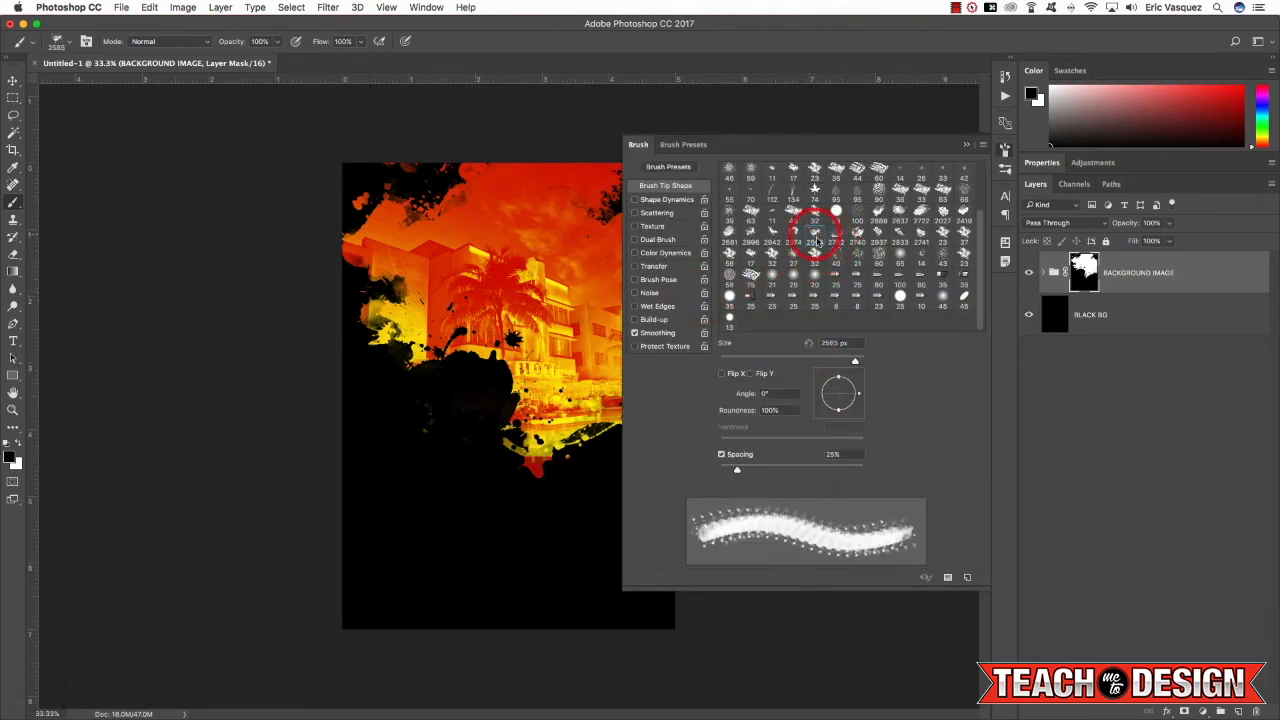
click(643, 148)
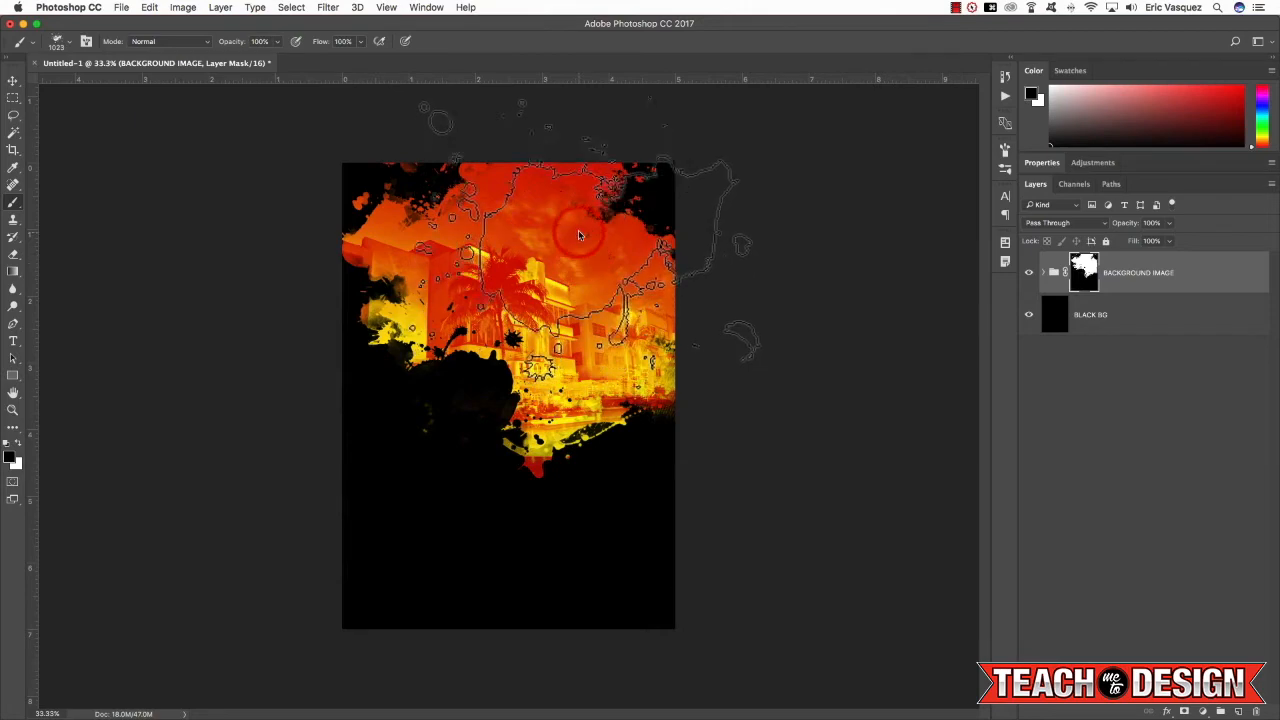
click(583, 235)
key(super+z)
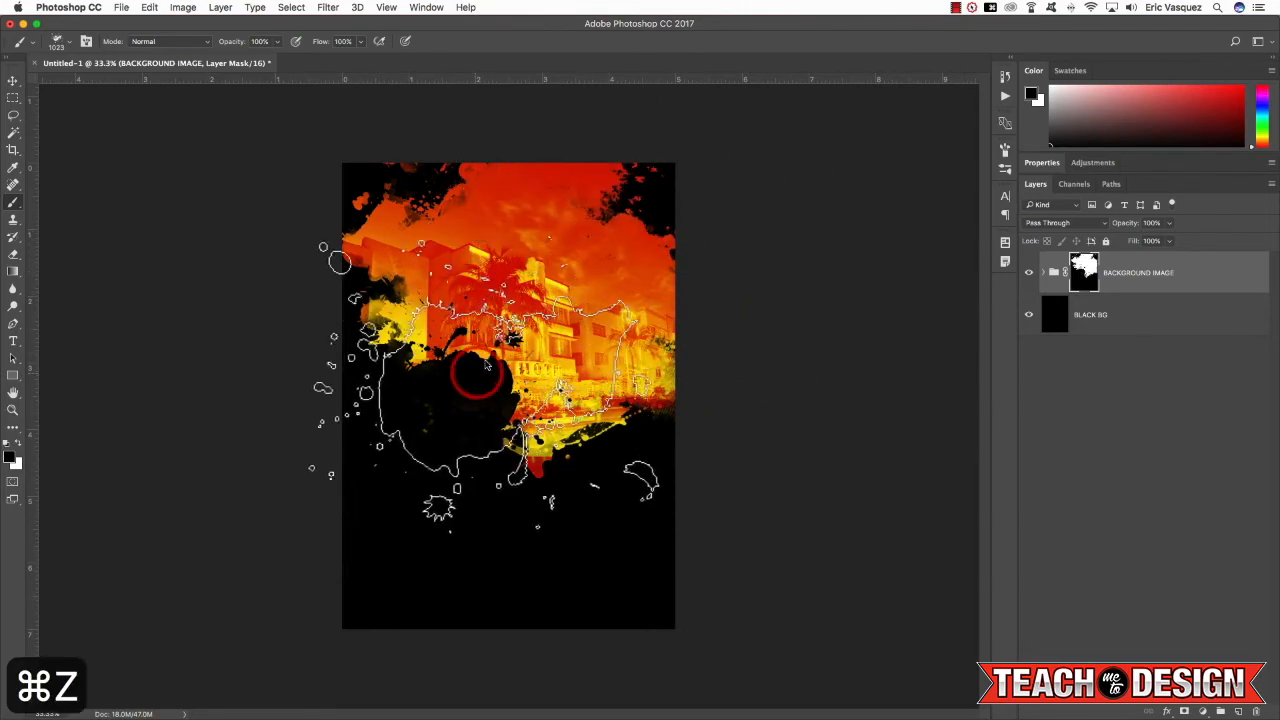
Swap the foreground back to white and reveal the street below the palm tree and the upper-left sky.
key(x)
click(510, 345)
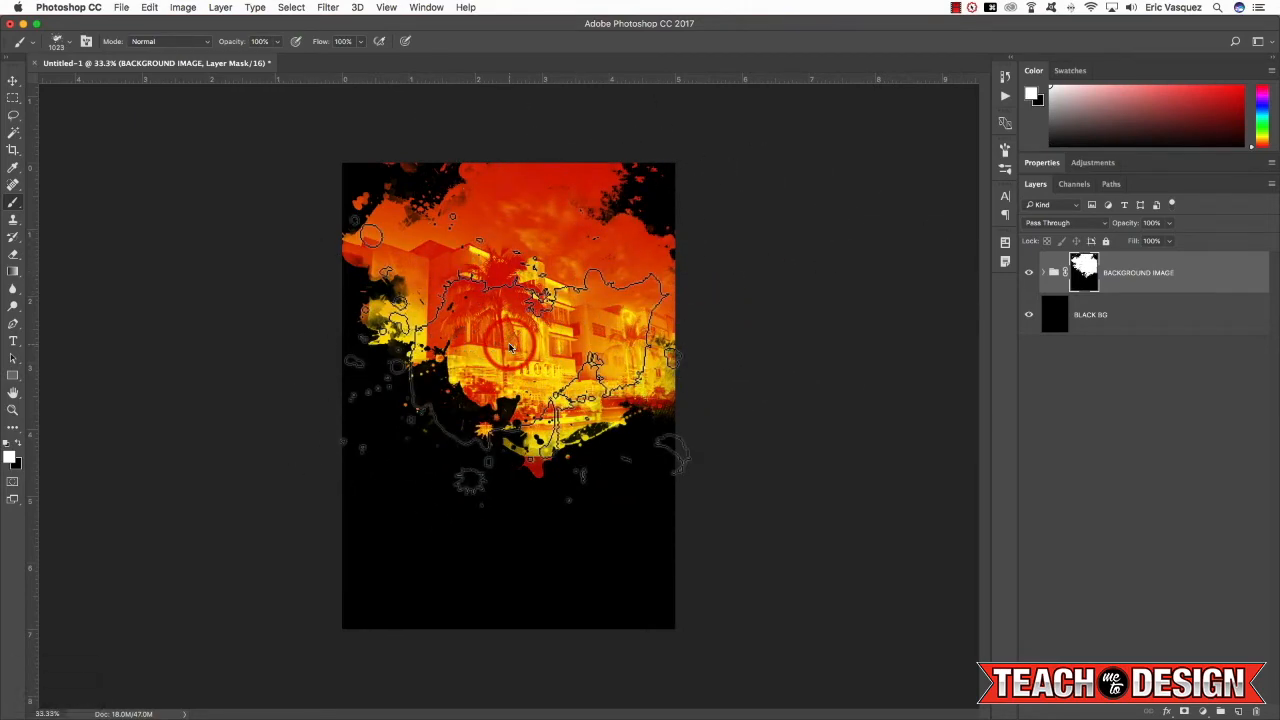
click(467, 182)
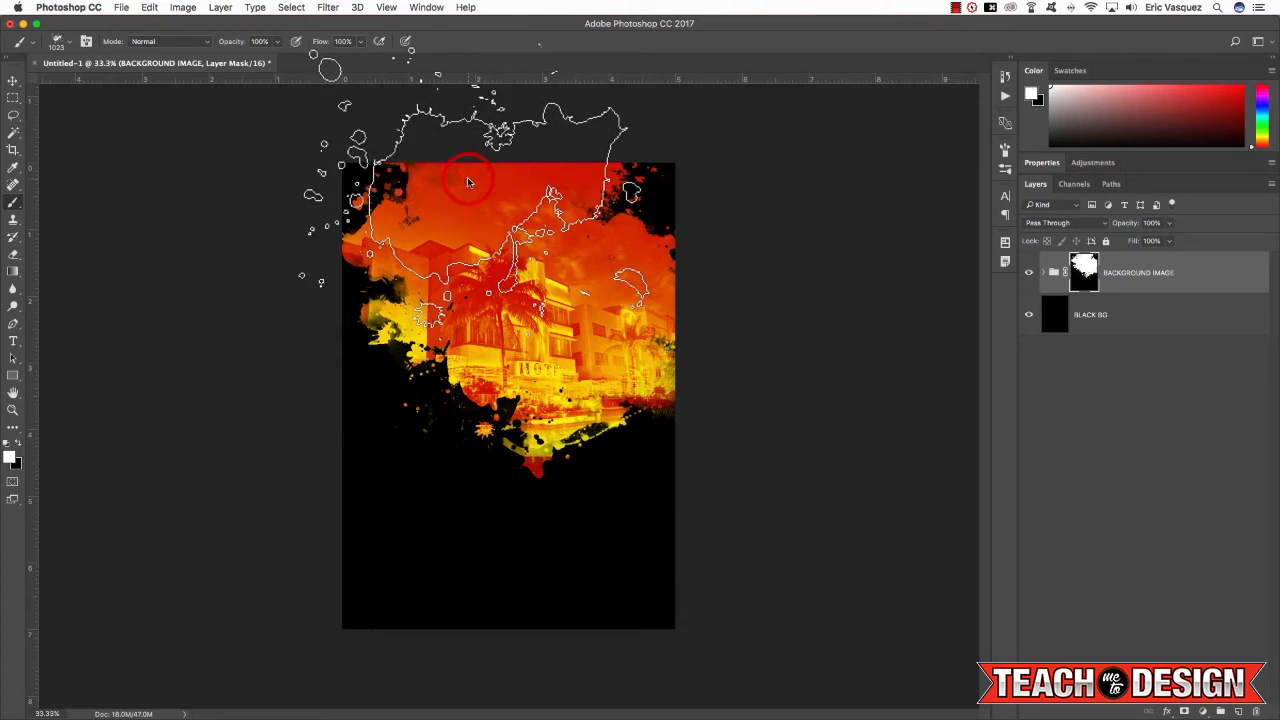
Choose the 2942 px splatter brush tip, rotate it to -20° and reduce its size to 814 px.
key(F5)
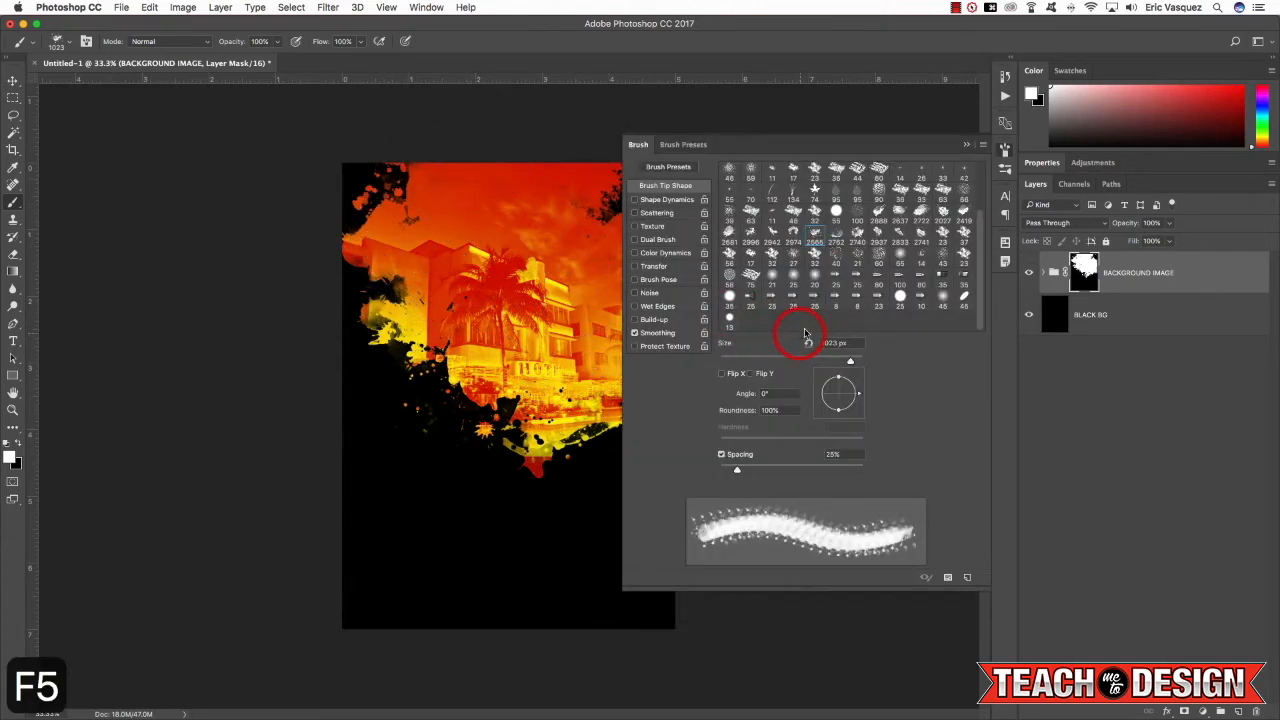
click(773, 232)
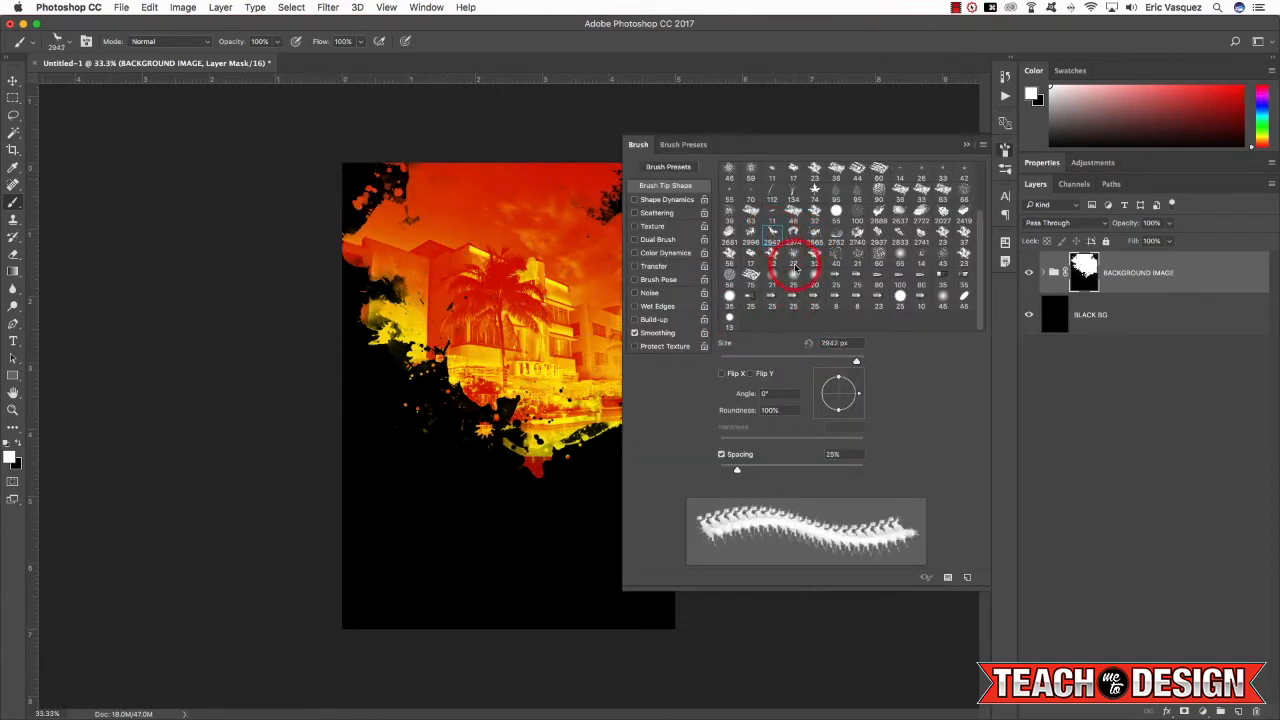
drag(857, 402, 855, 364)
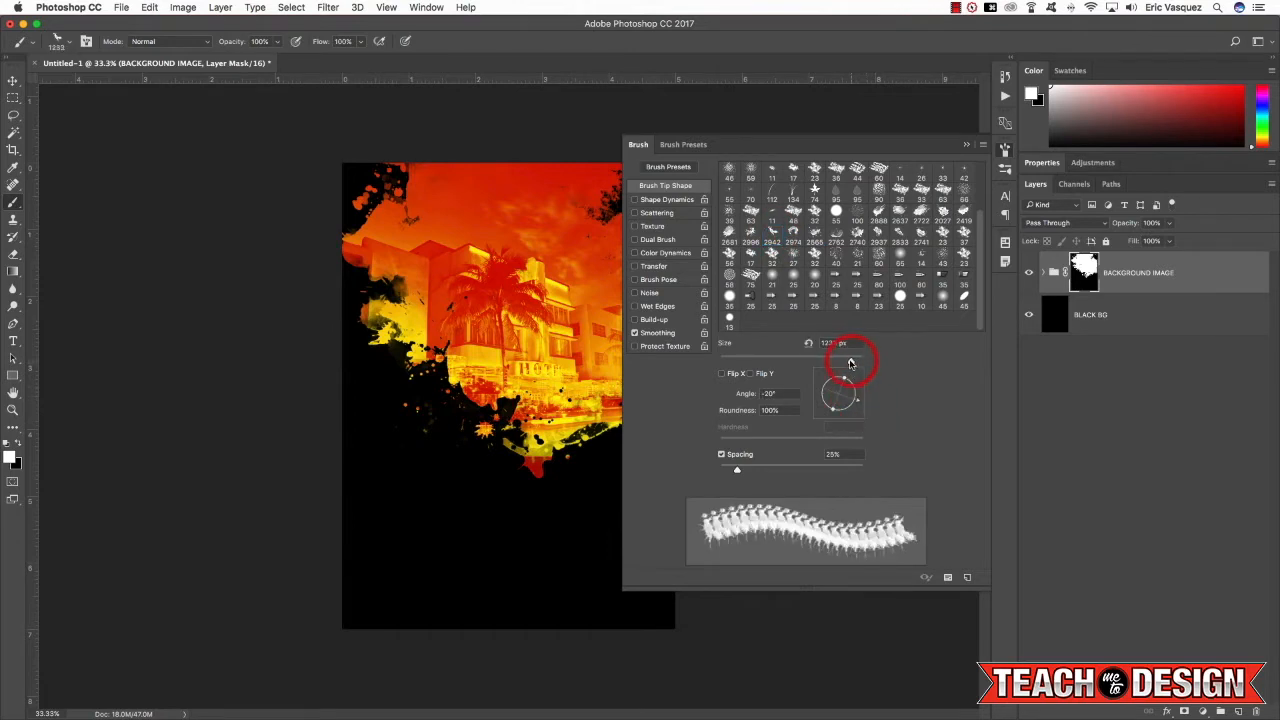
key(F5)
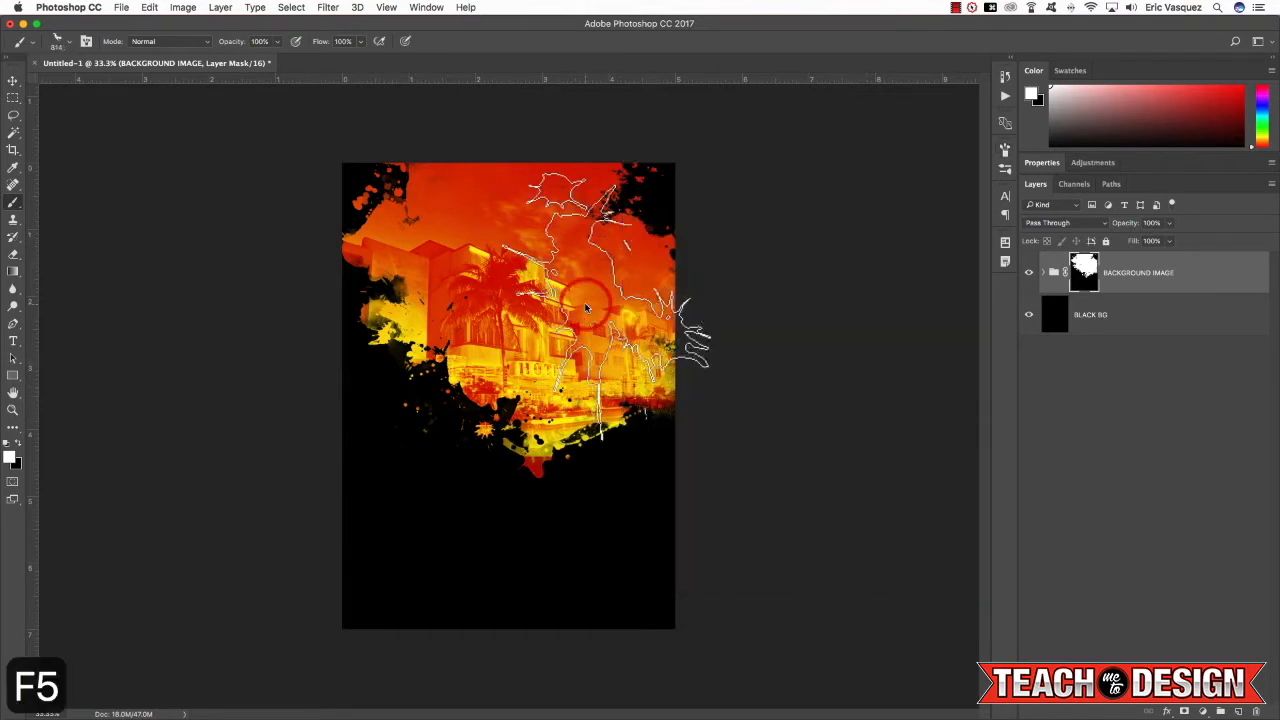
Set the brush opacity to 40% and stamp faint splatters along the photo's upper-right, left and lower-left edges on the mask.
key(4)
click(617, 235)
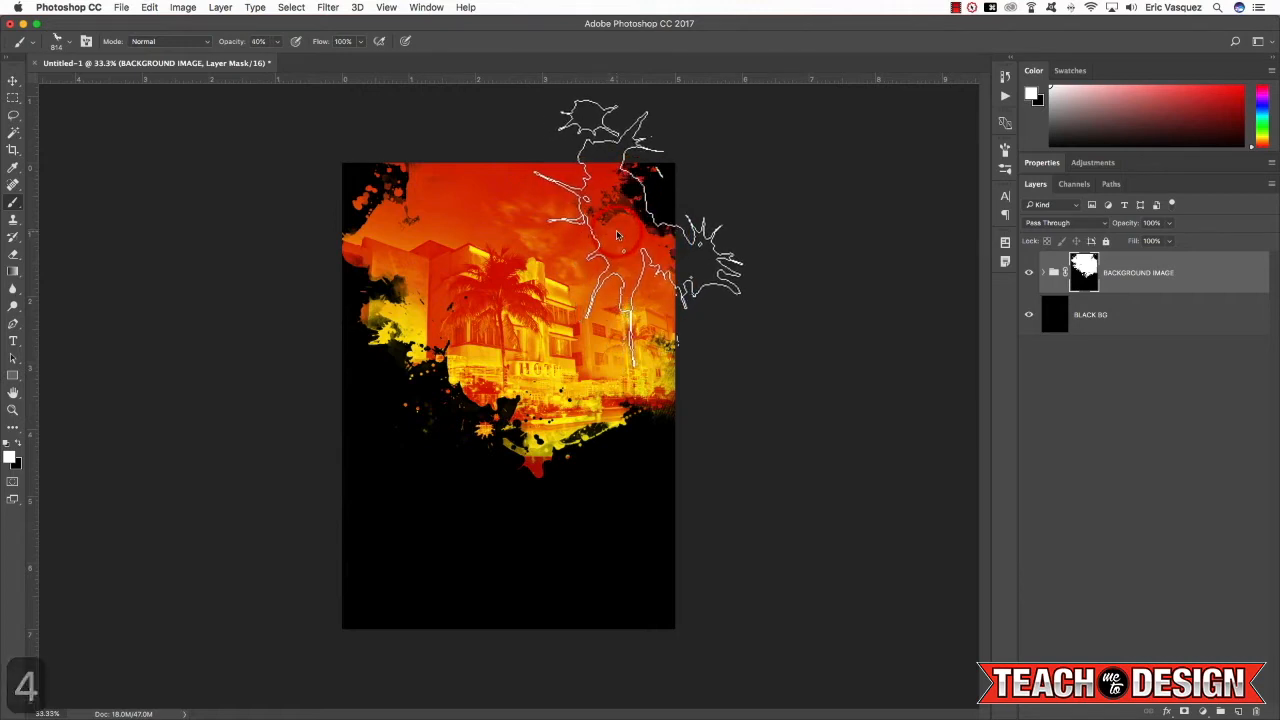
click(404, 236)
click(433, 362)
click(428, 360)
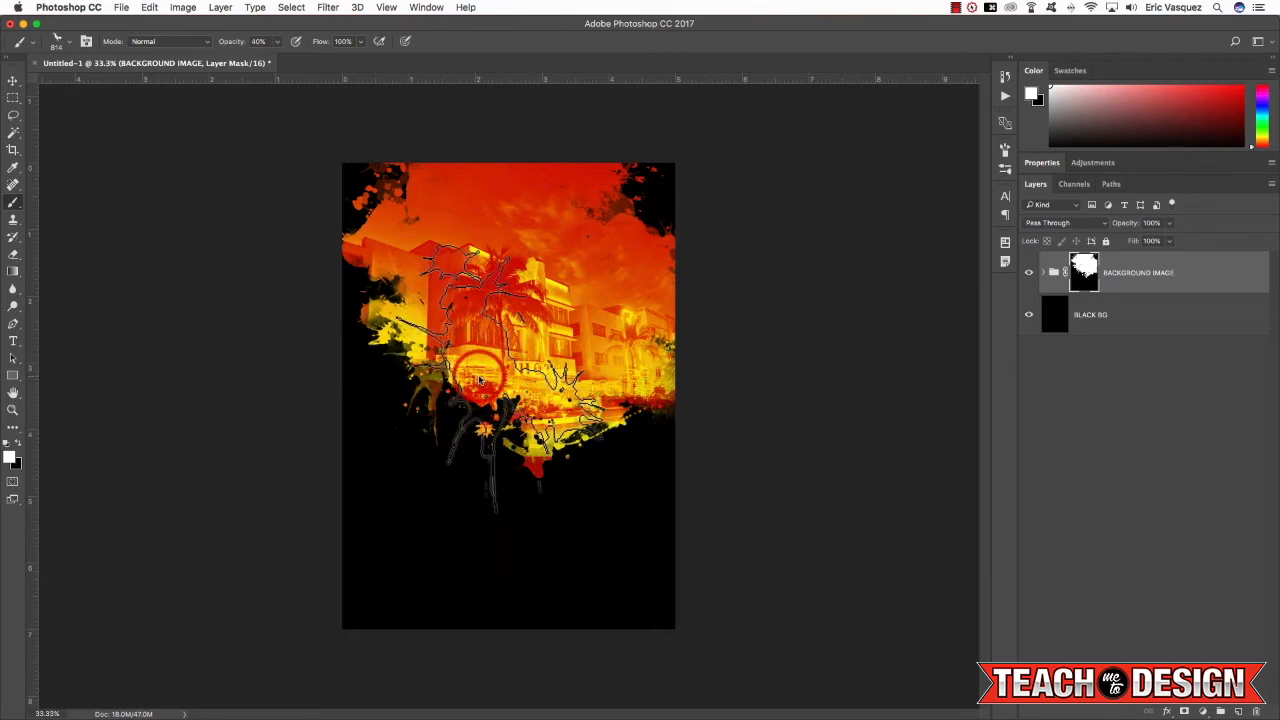
Choose the 2565 px splatter tip again, reduce it to 486 px and stamp faint splatters along the photo's lower-right edge.
key(F5)
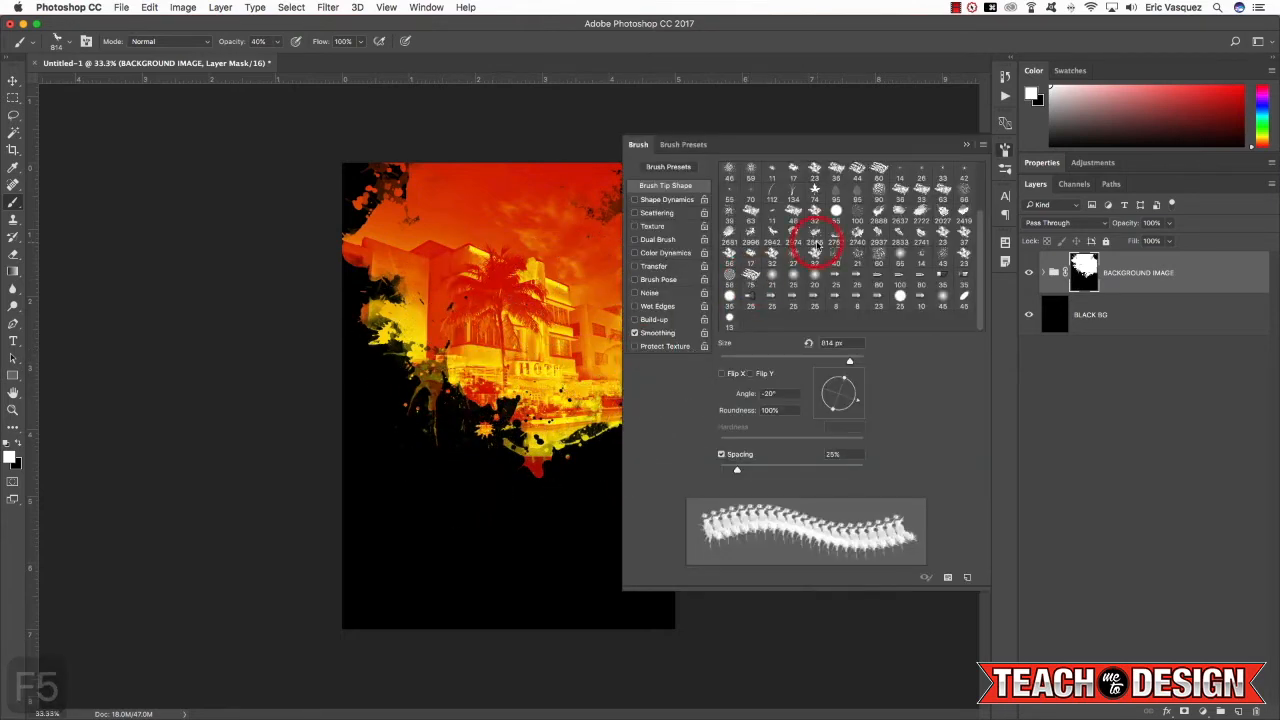
click(815, 232)
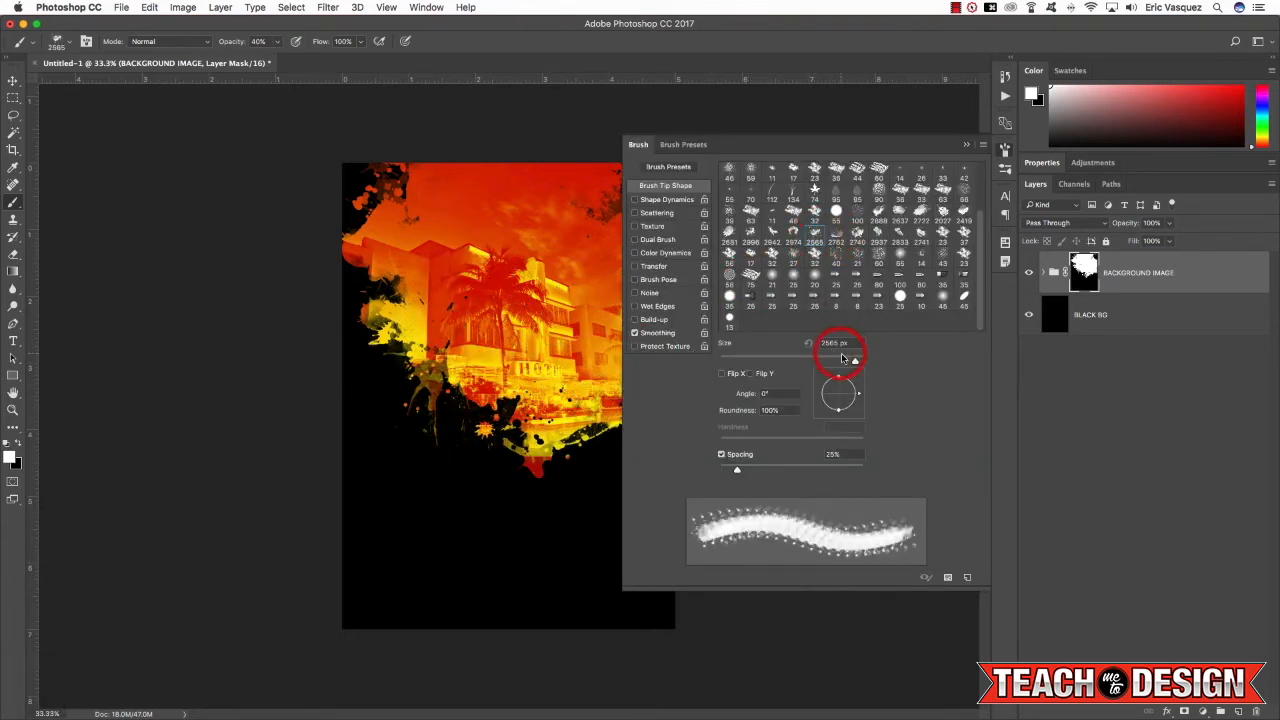
key(F5)
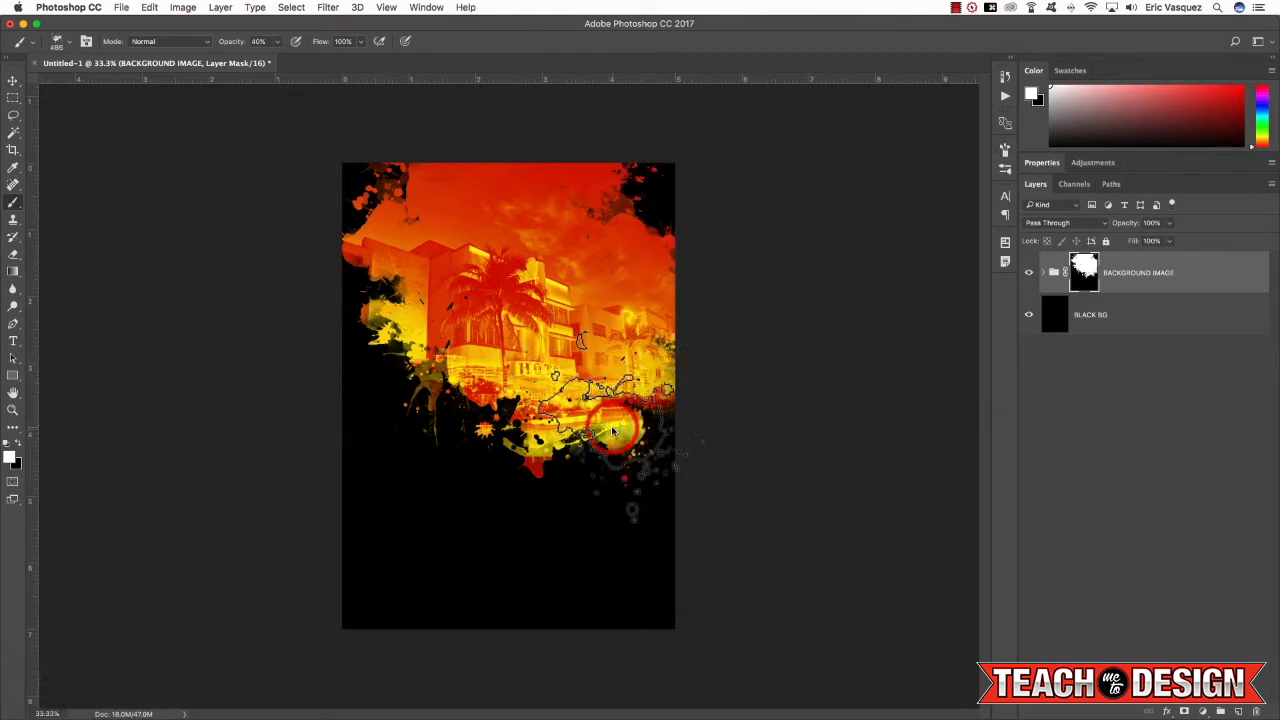
Stamp a faint splatter on the photo's lower-right edge, then enlarge the brush to 700 px and rotate its tip.
mouse_move(613, 430)
mouse_down()
mouse_move(462, 348)
mouse_move(440, 322)
mouse_move(462, 350)
mouse_move(432, 386)
mouse_up()
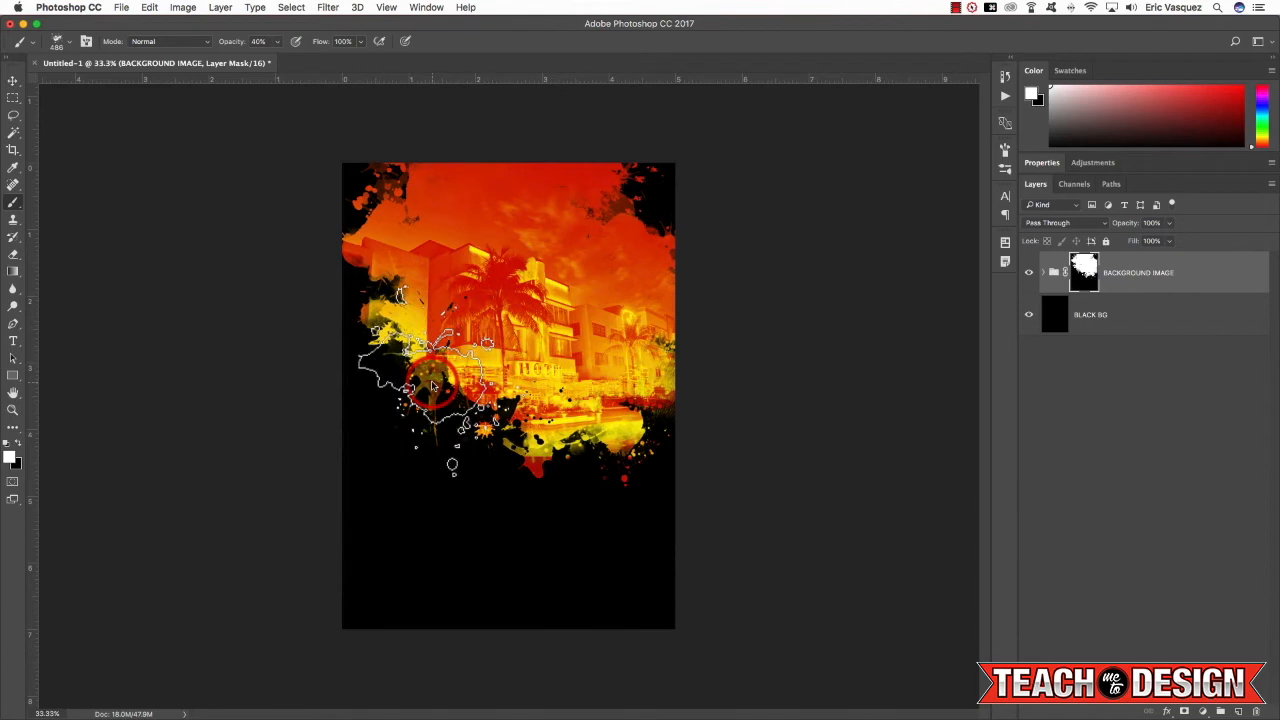
key(bracketright)
key(bracketright)
key(bracketright)
key(F5)
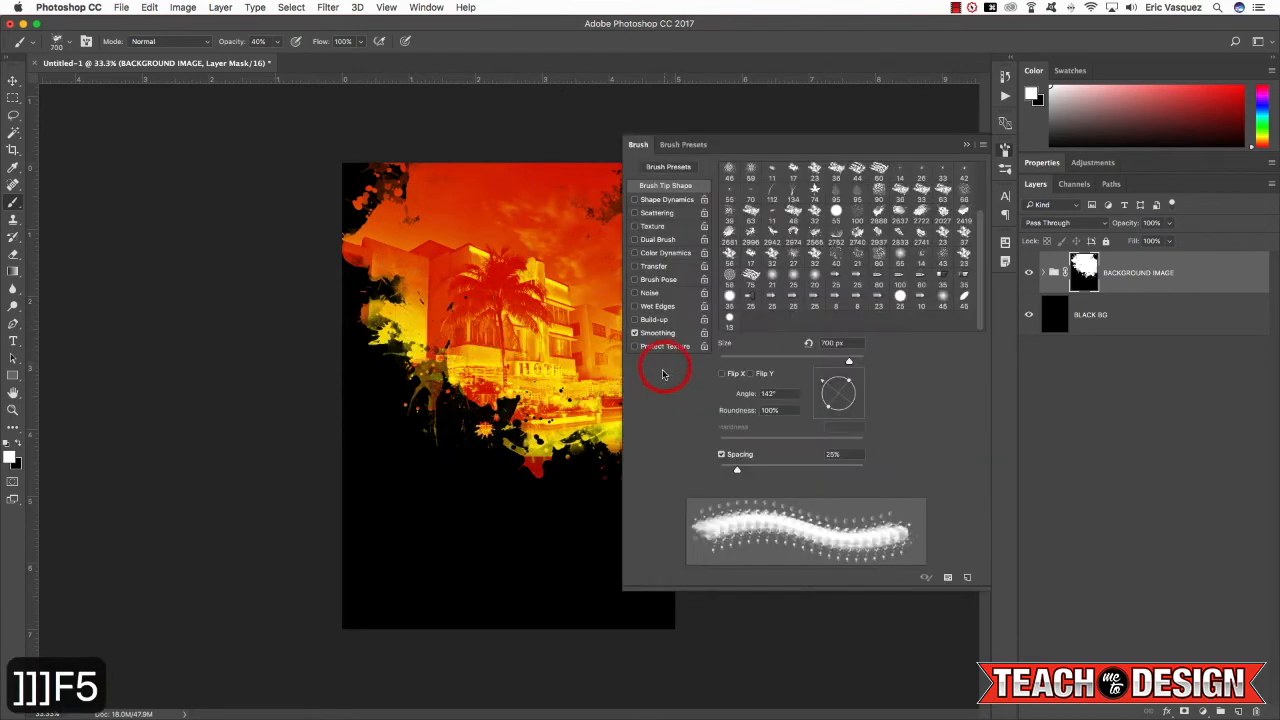
mouse_move(801, 382)
mouse_down()
mouse_move(862, 380)
mouse_move(863, 410)
mouse_move(849, 409)
mouse_up()
key(F5)
Enlarge the splatter brush to 800 px and stamp faint splatters along the photo's lower-left and left edges.
click(490, 390)
key(bracketright)
key(bracketright)
key(bracketright)
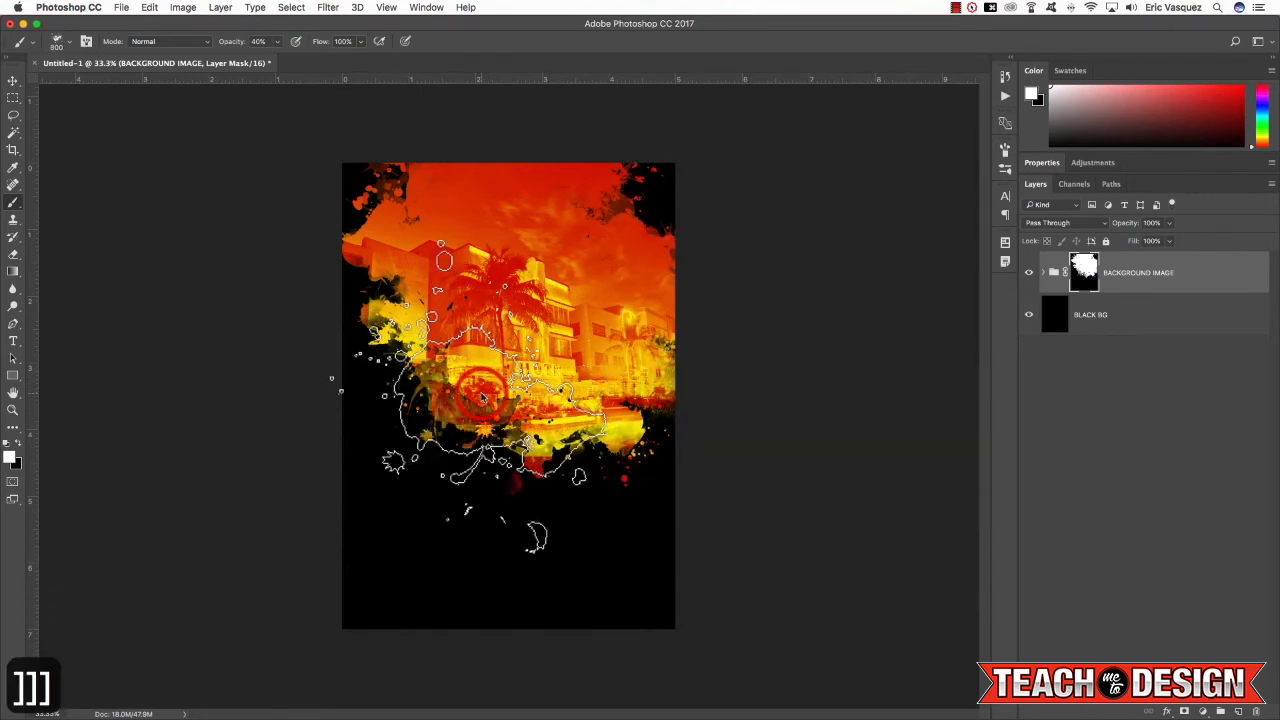
mouse_move(481, 397)
mouse_down()
mouse_move(406, 362)
mouse_move(411, 201)
mouse_move(425, 252)
mouse_move(429, 217)
mouse_move(408, 195)
mouse_up()
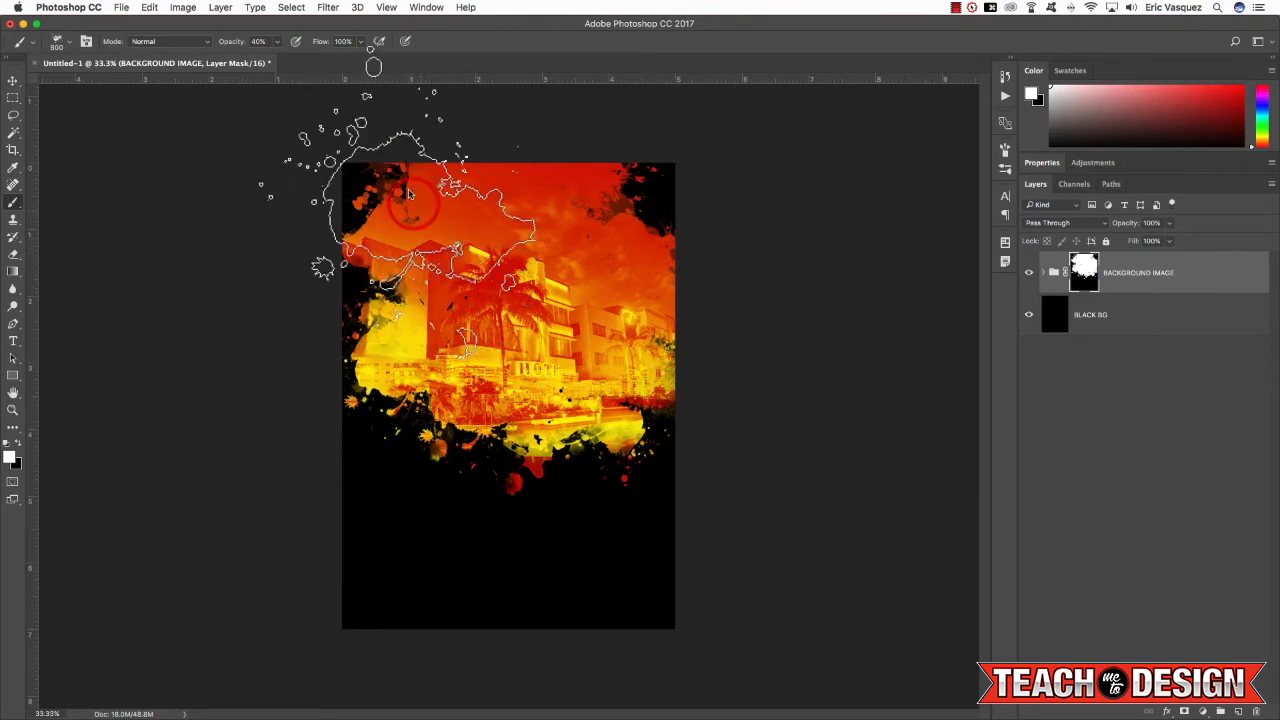
Splatter the upper-left corner of the mask with black, then splatter white beside it and along the photo's bottom edge.
key(x)
drag(372, 150, 364, 173)
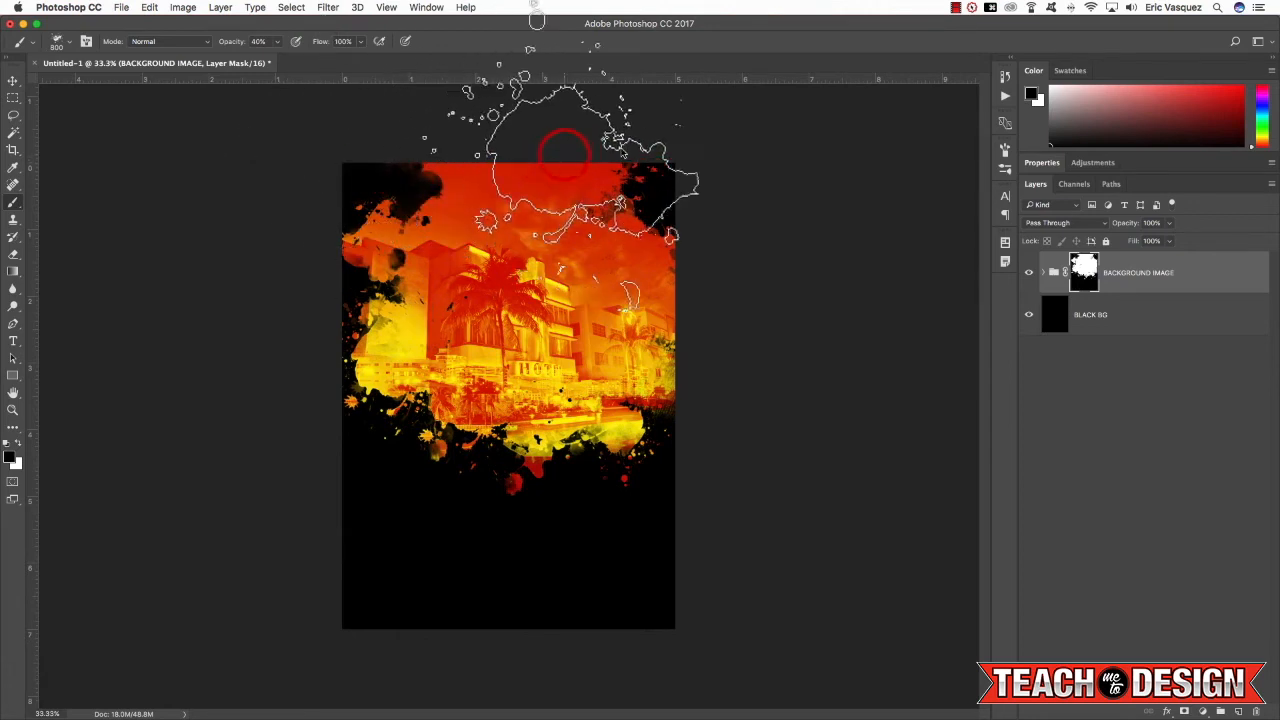
key(x)
drag(457, 143, 455, 152)
click(456, 153)
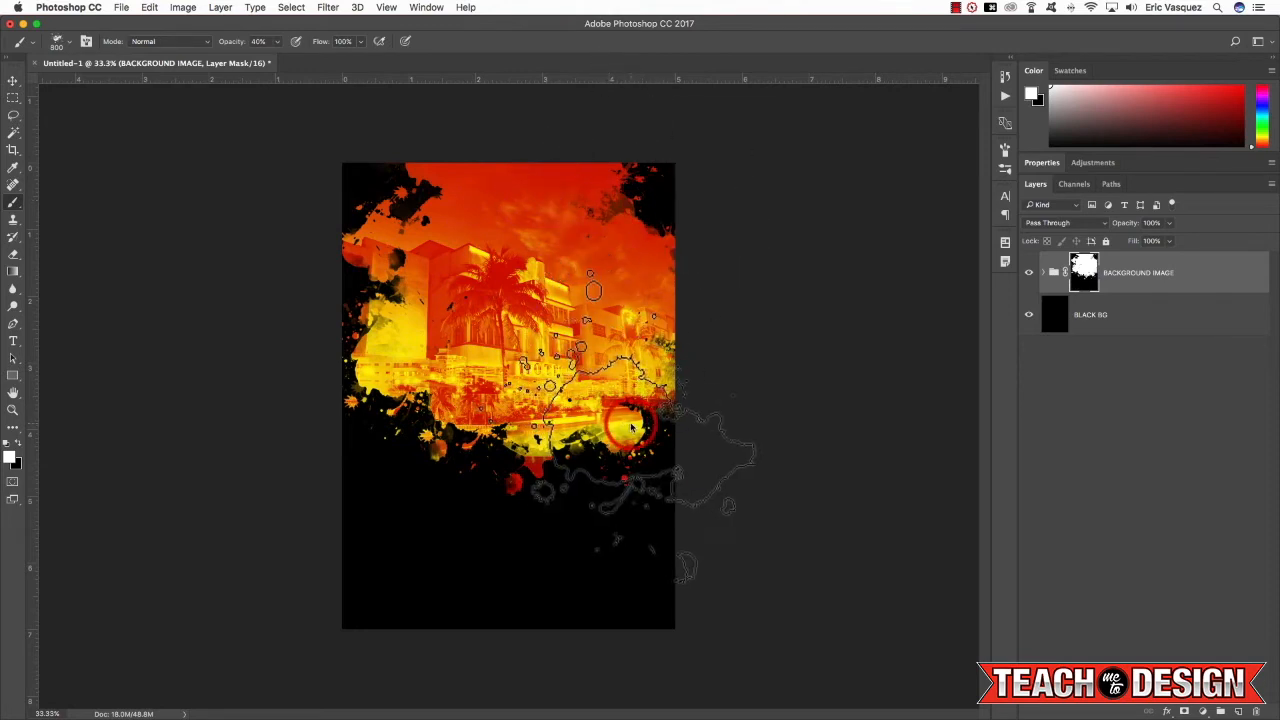
drag(543, 455, 546, 447)
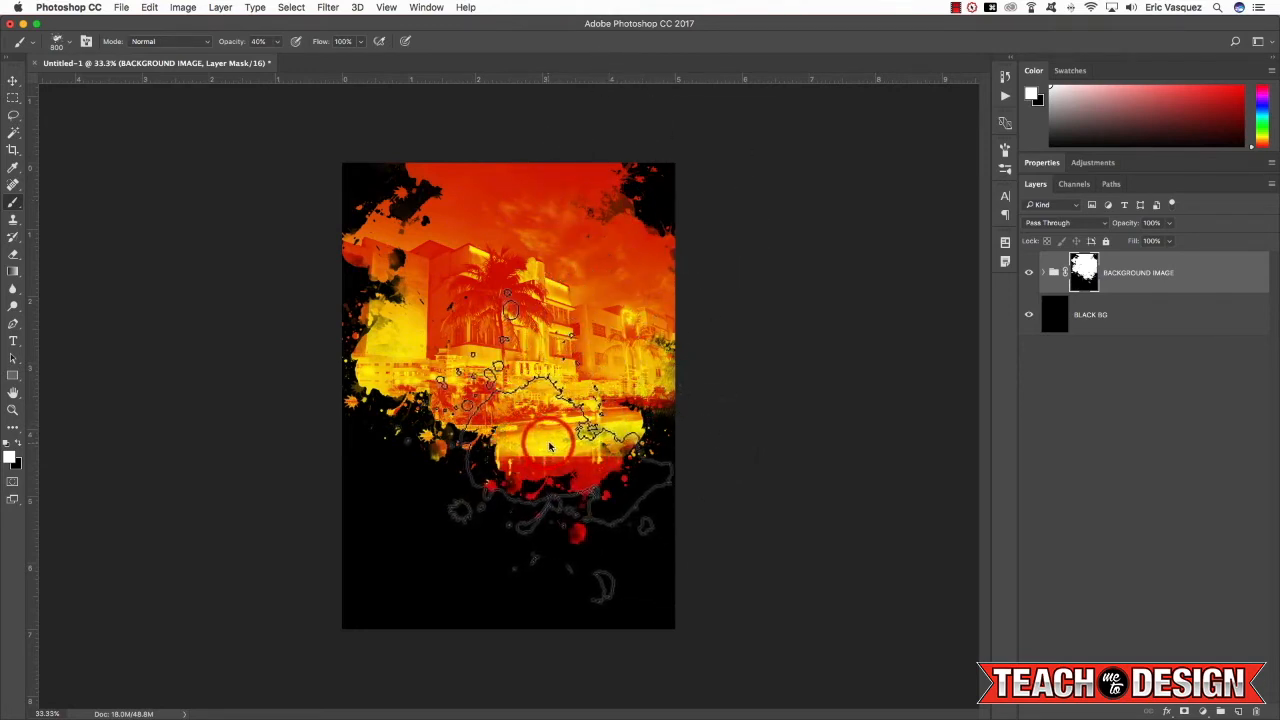
key(v)
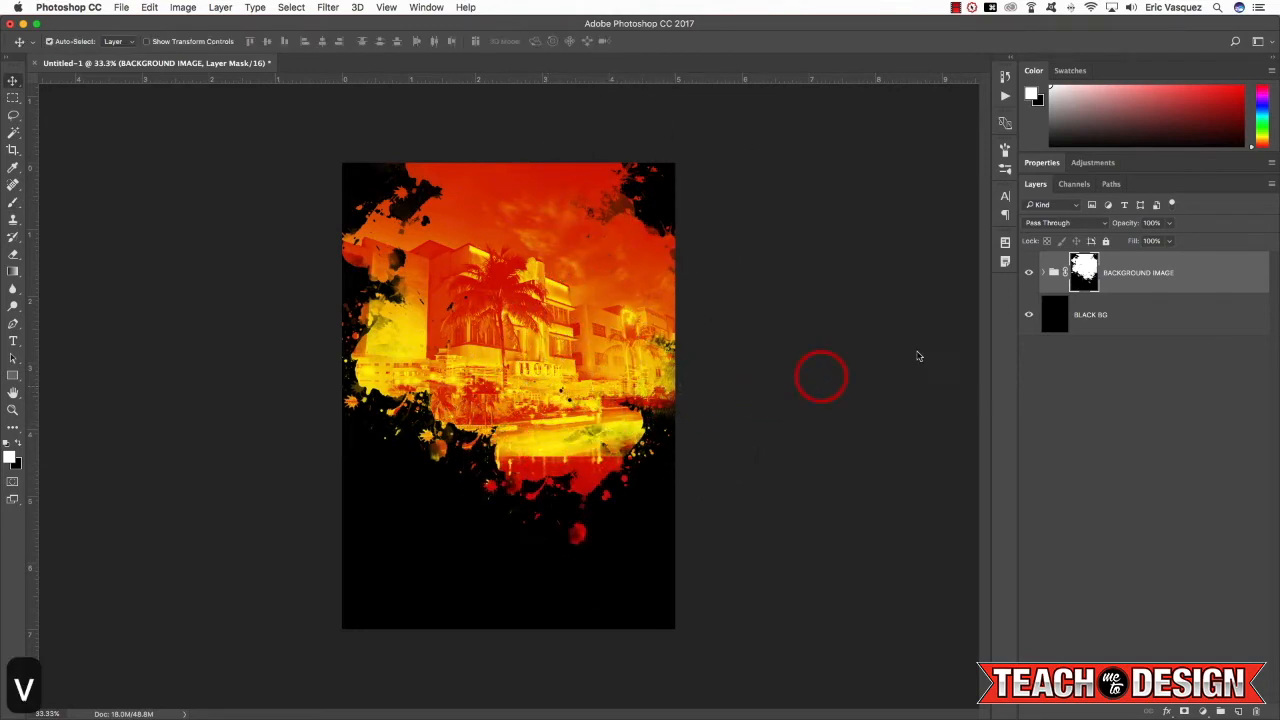
Try a bright blue as the dark color stop of the Gradient Map 1 gradient.
click(1044, 274)
click(1085, 316)
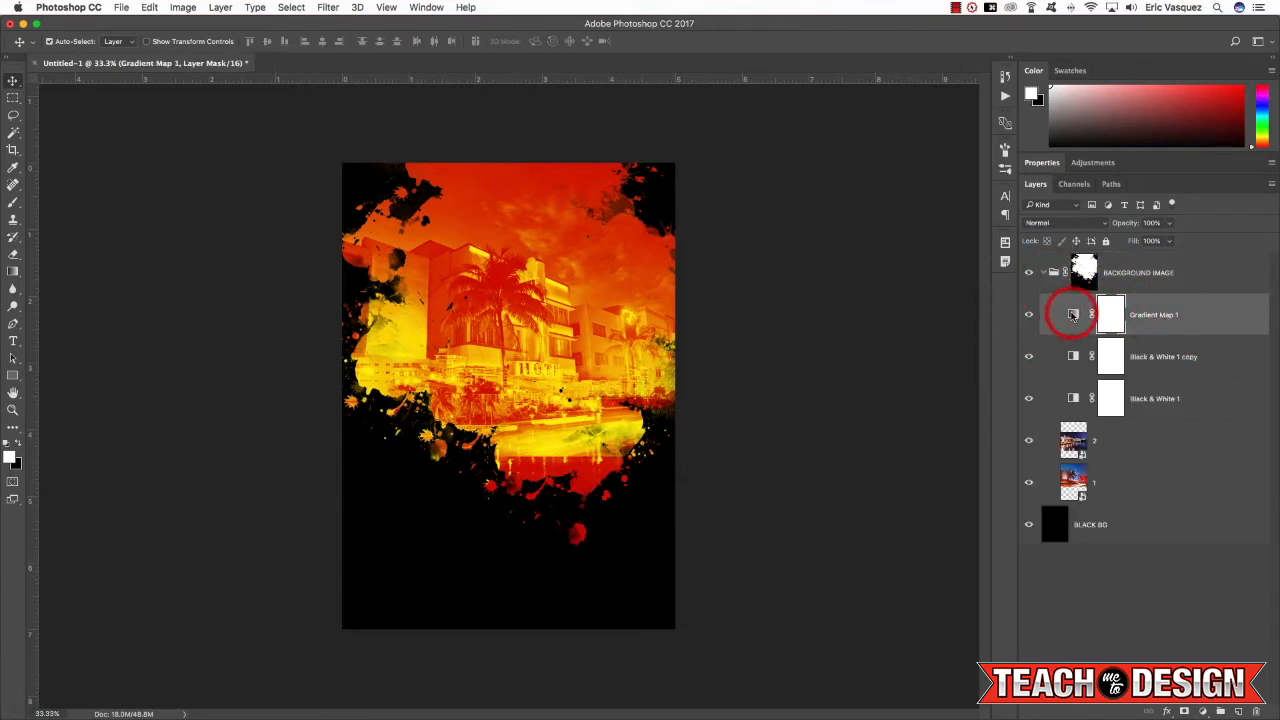
click(1073, 316)
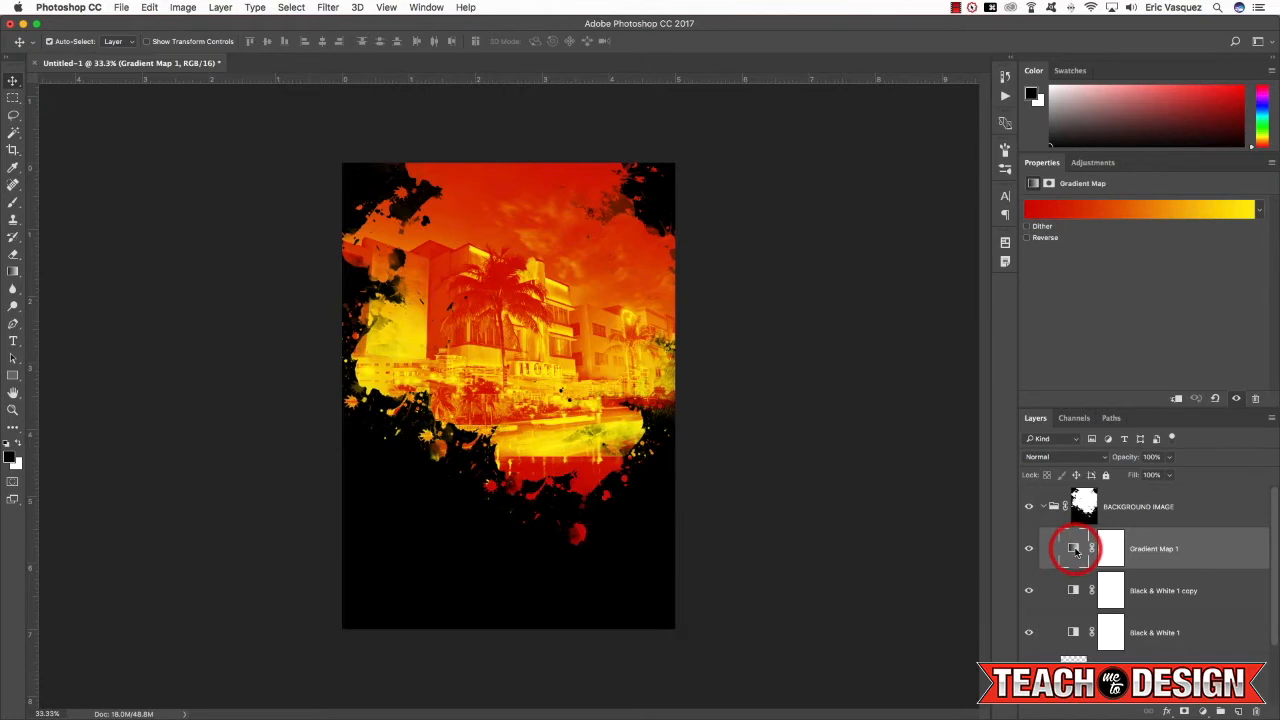
click(1103, 377)
click(1067, 213)
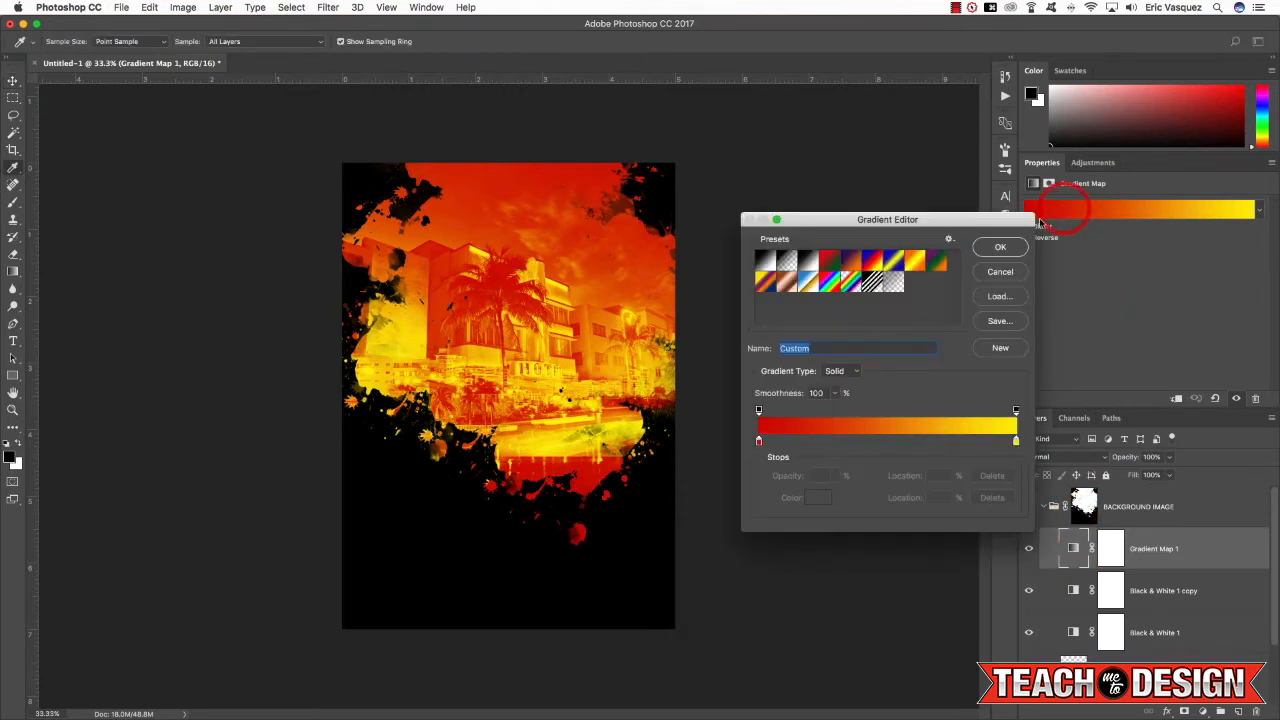
double_click(759, 442)
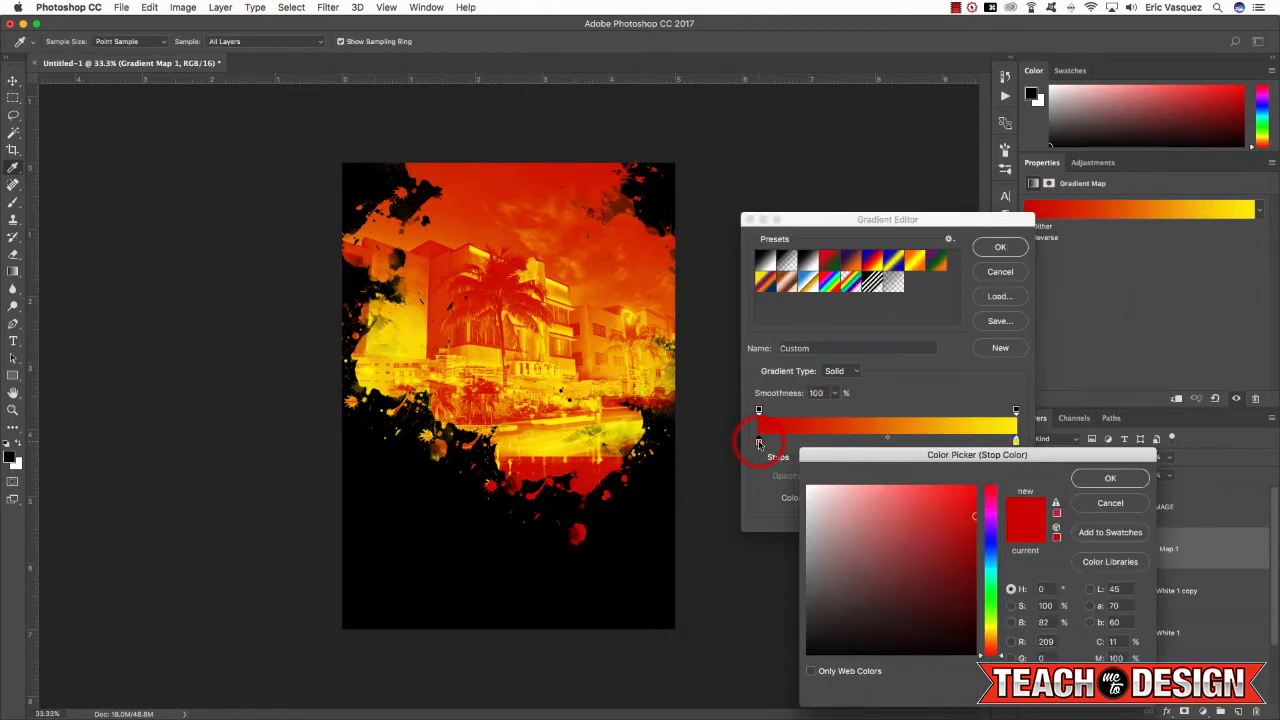
click(965, 573)
drag(969, 579, 996, 555)
click(990, 524)
click(1118, 482)
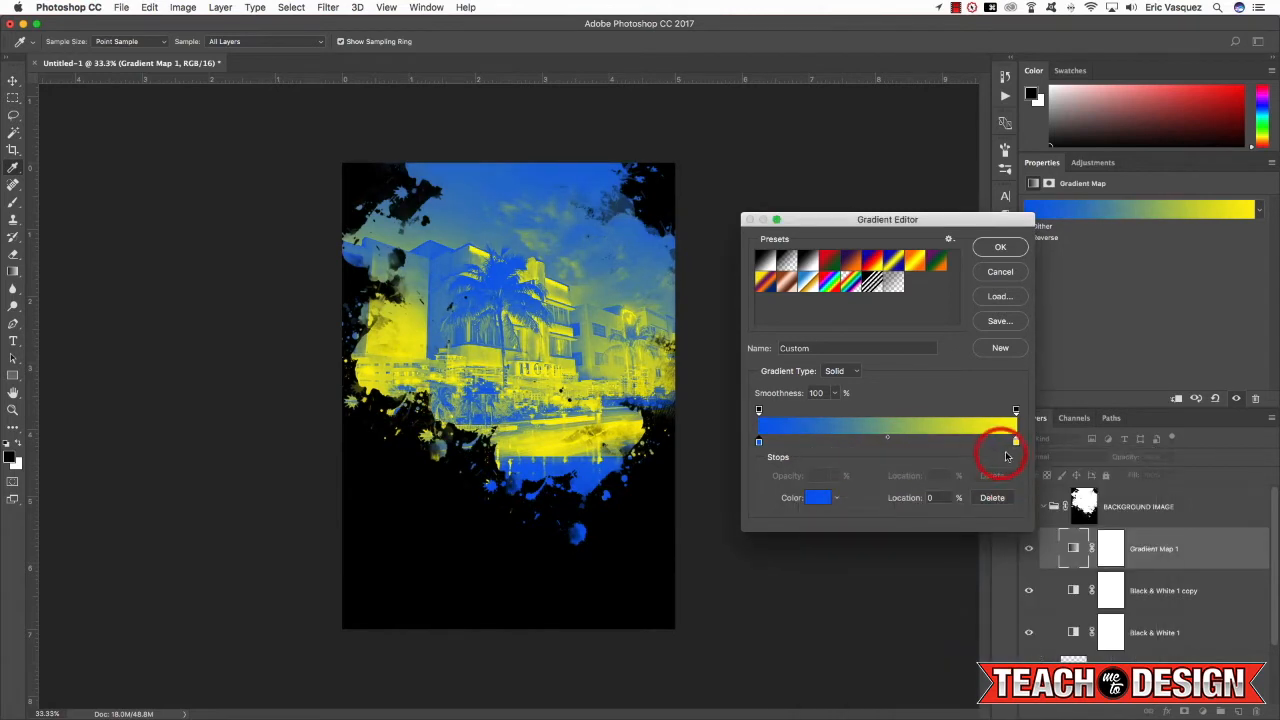
Try orange and light green as the bright gradient stop, then discard all the gradient color changes.
double_click(1016, 443)
click(911, 503)
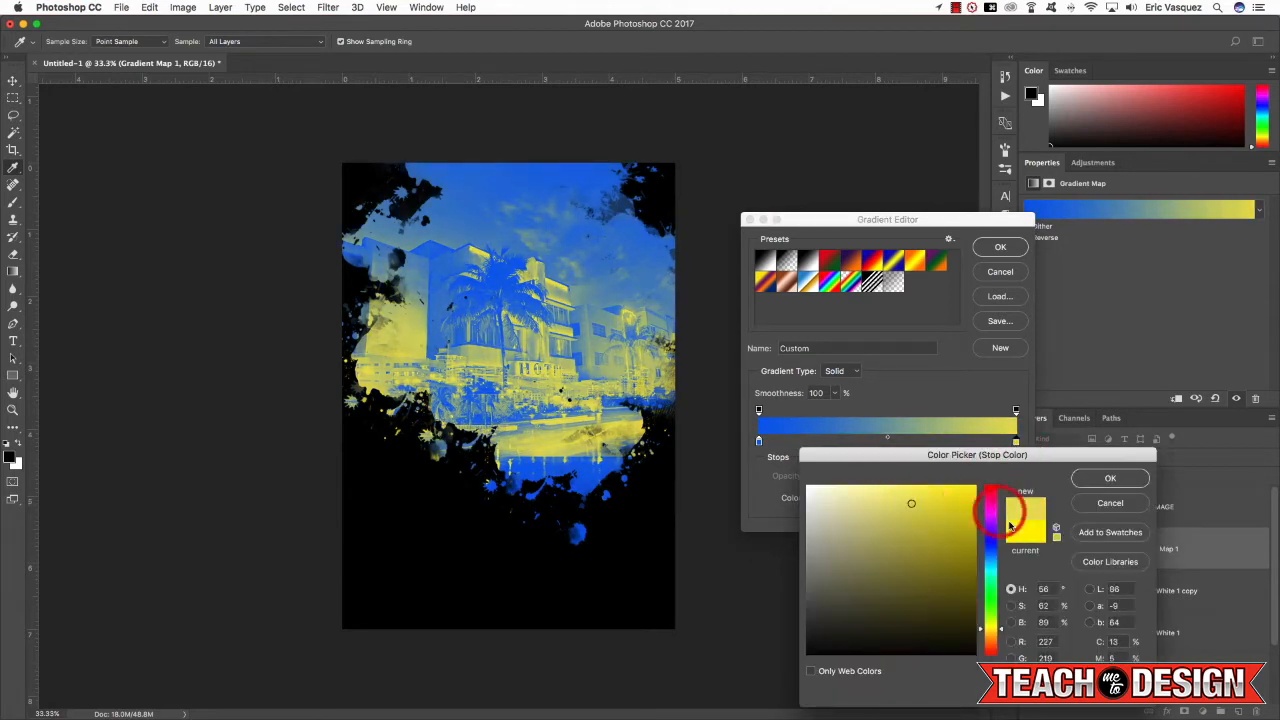
click(988, 640)
drag(937, 518, 981, 480)
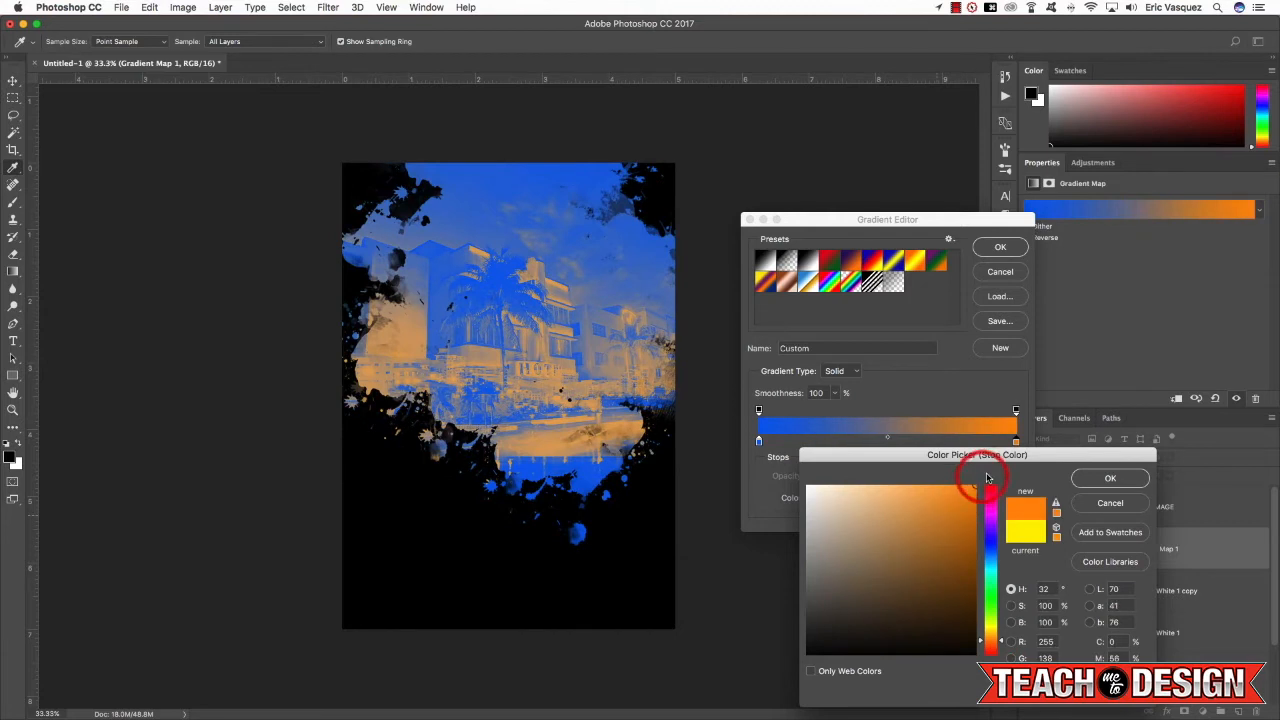
drag(955, 523, 1009, 477)
mouse_move(985, 642)
mouse_down()
mouse_move(994, 606)
mouse_move(990, 620)
mouse_up()
click(908, 515)
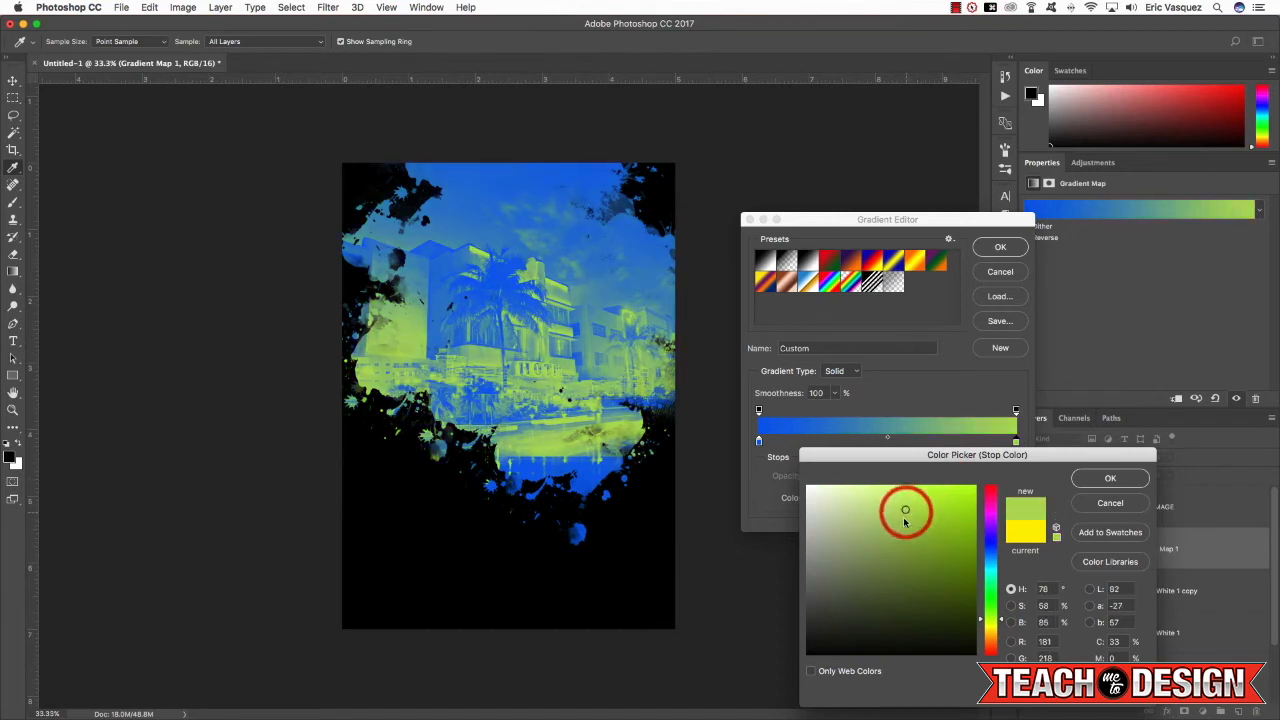
click(1110, 478)
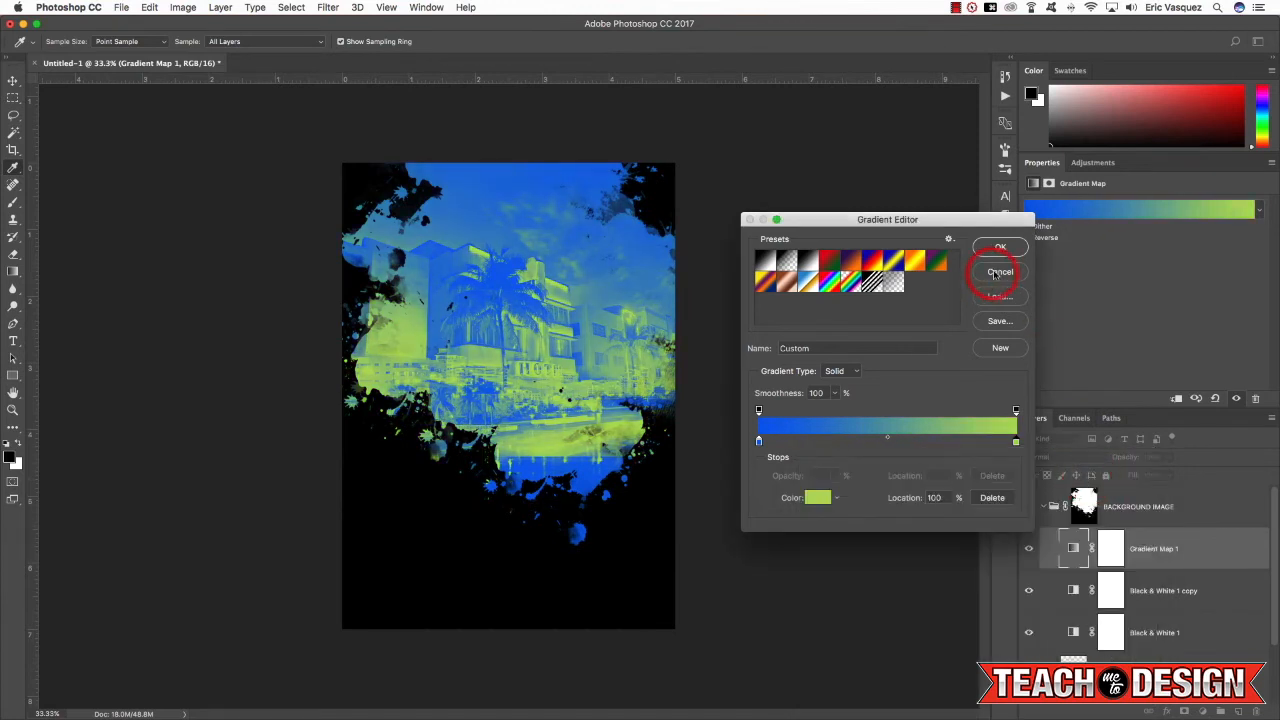
click(998, 272)
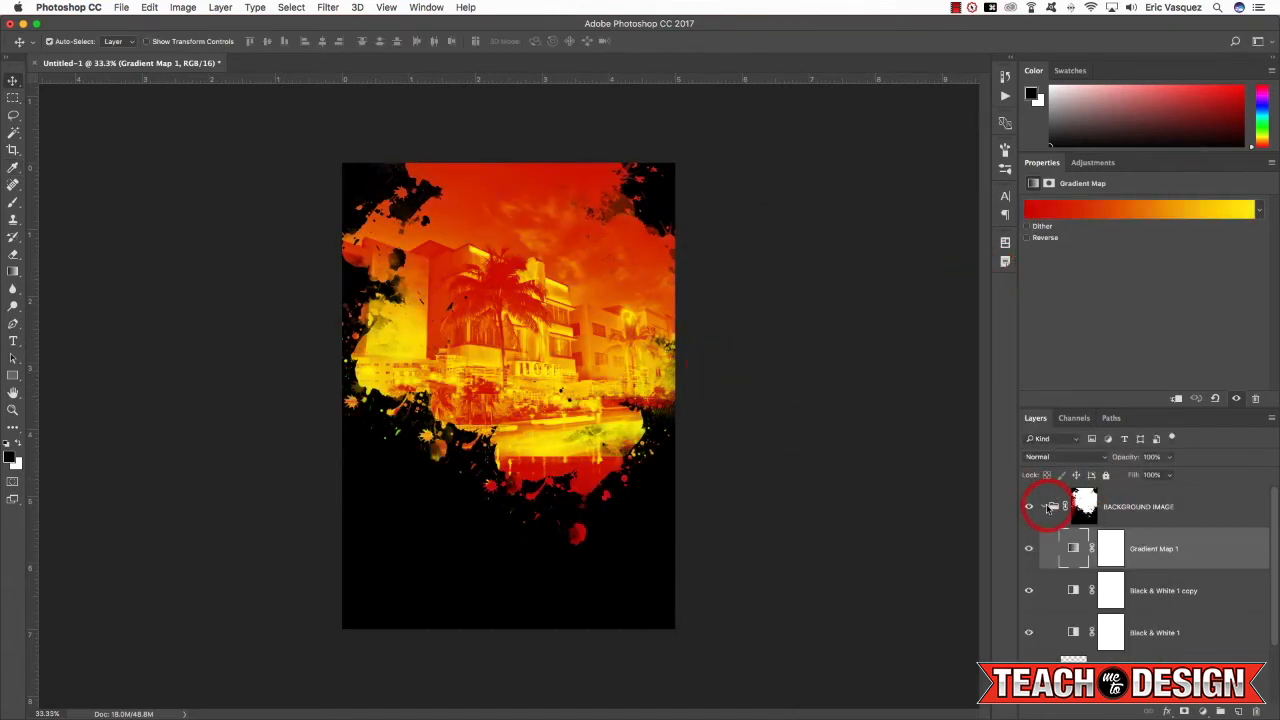
Target the BACKGROUND IMAGE group's mask with the Brush tool and choose the 2888 px splatter tip.
click(1047, 509)
click(1047, 508)
click(1080, 504)
key(b)
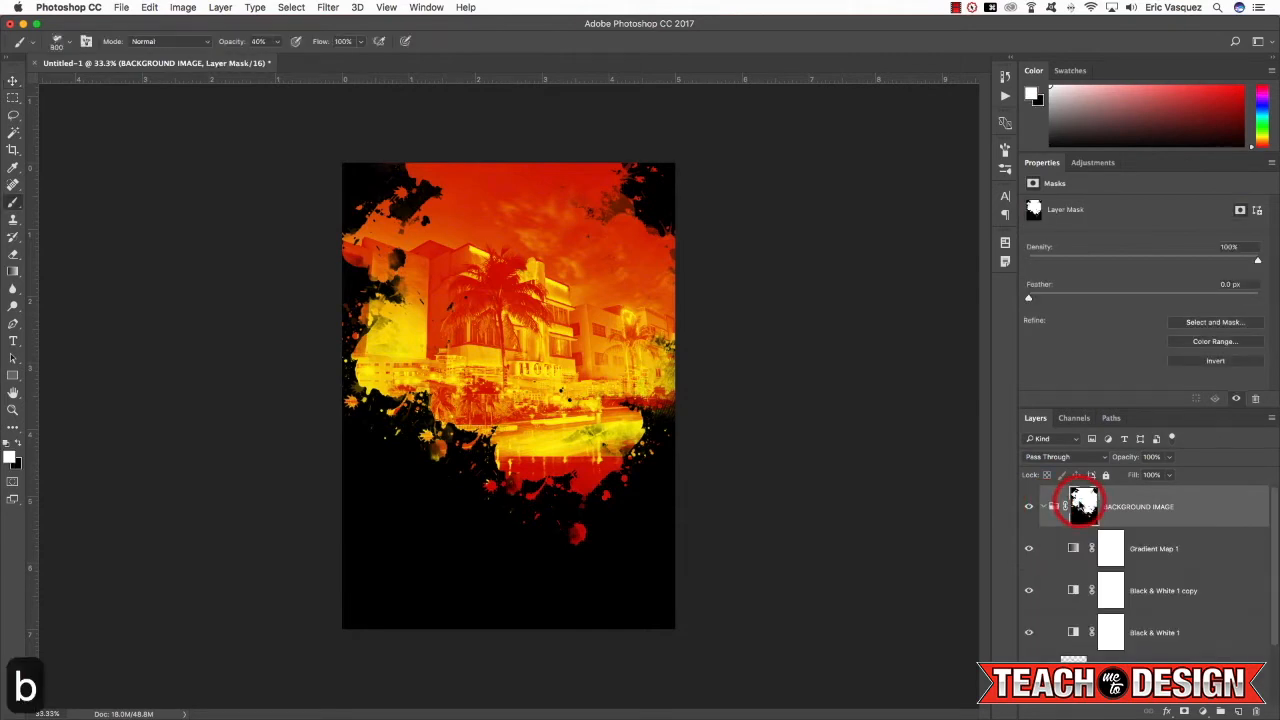
key(F5)
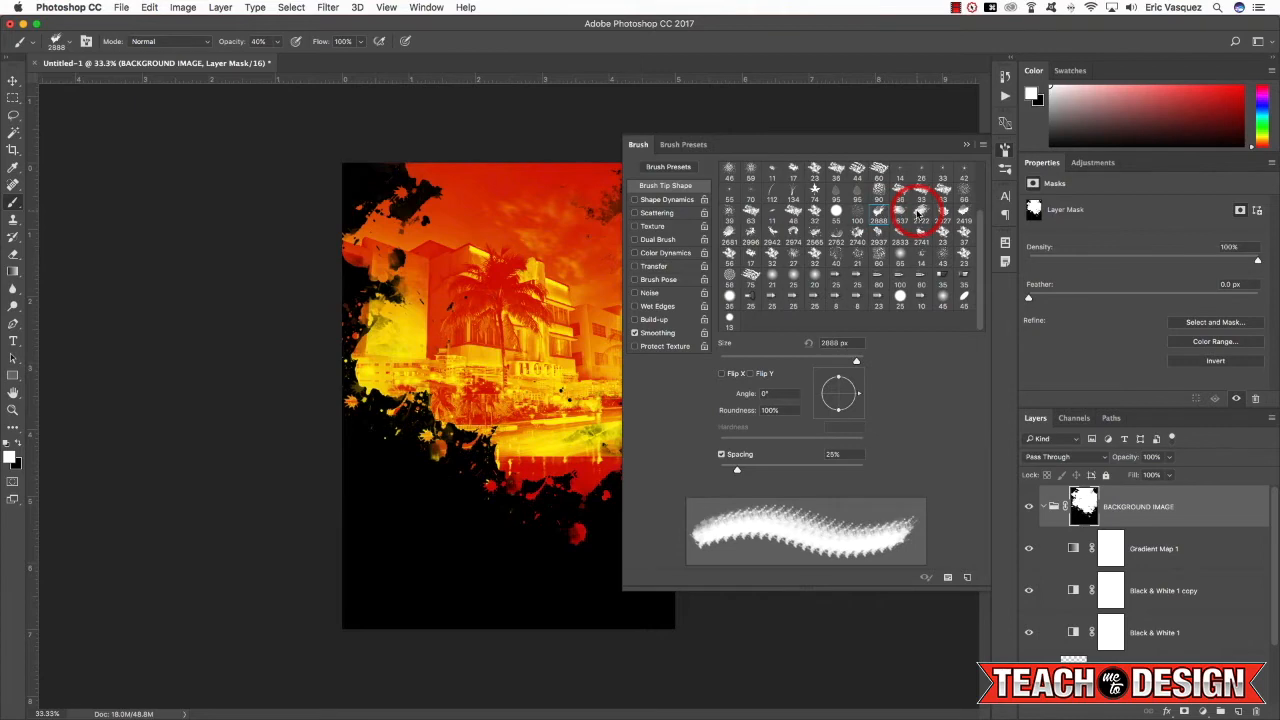
click(893, 209)
click(878, 210)
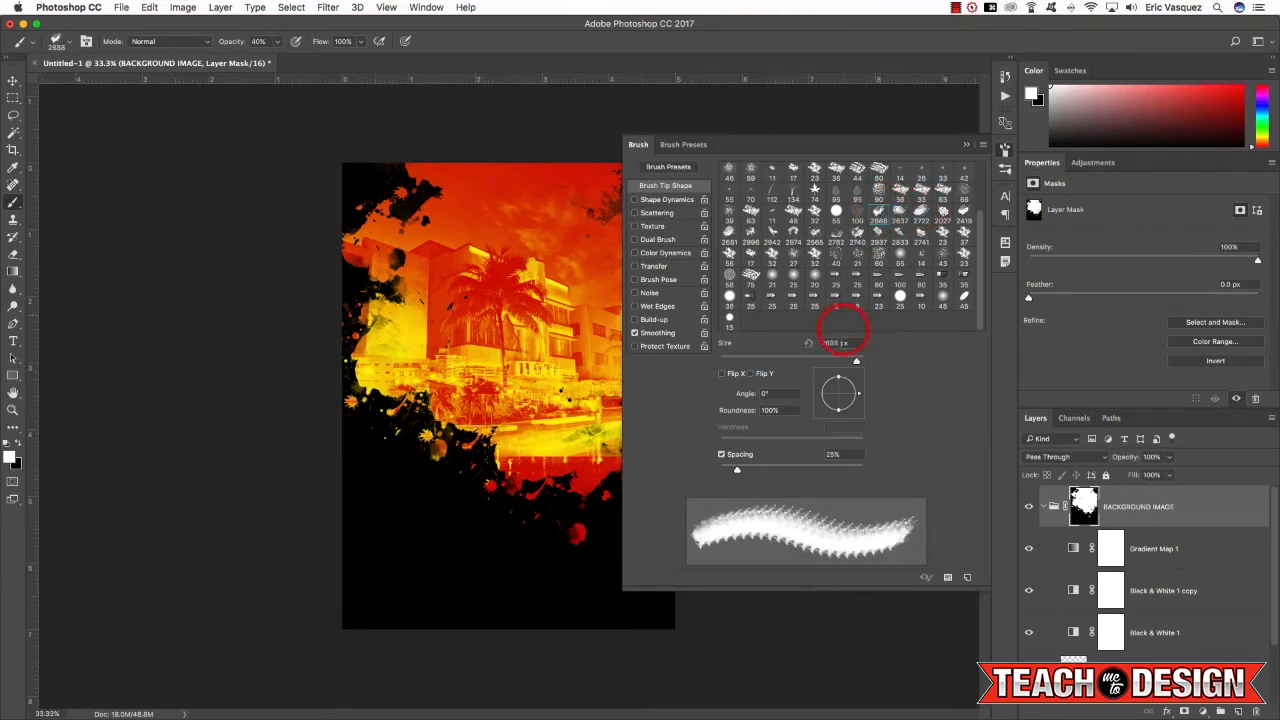
key(F5)
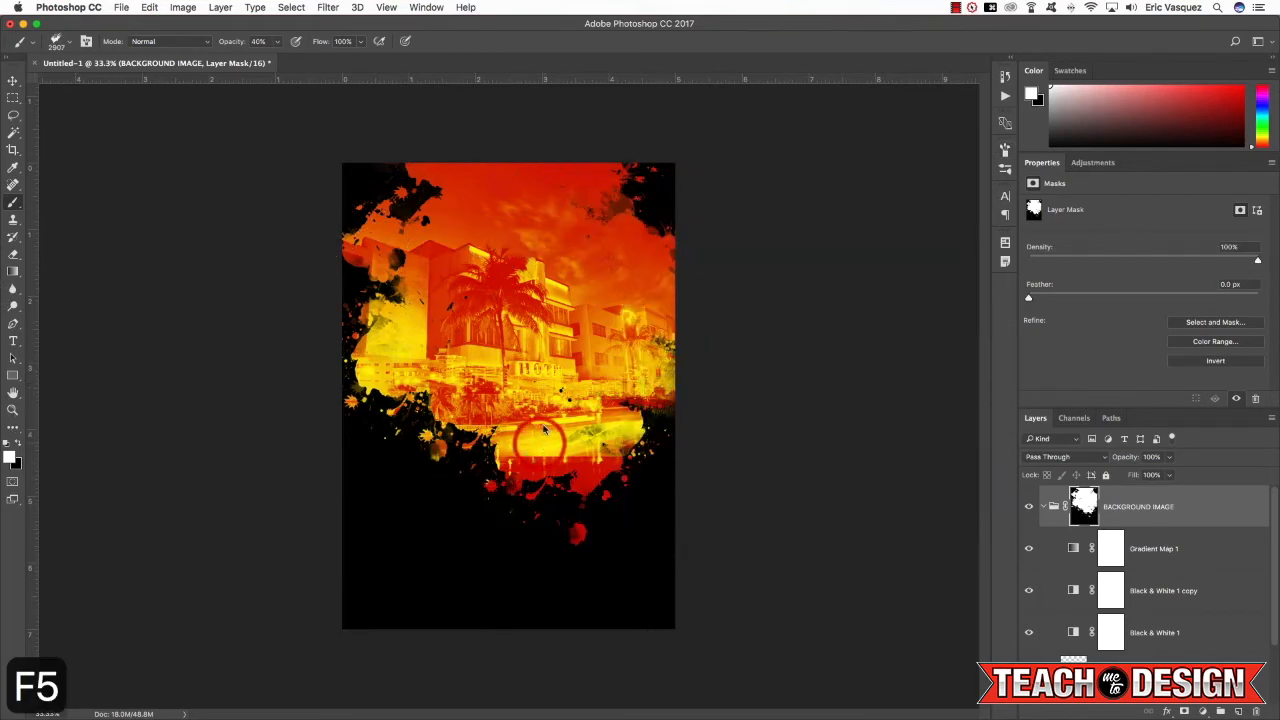
Reduce the new splatter brush to about 700 px.
key(bracketleft)
key(bracketleft)
key(bracketleft)
key(bracketleft)
key(bracketleft)
key(bracketleft)
key(bracketleft)
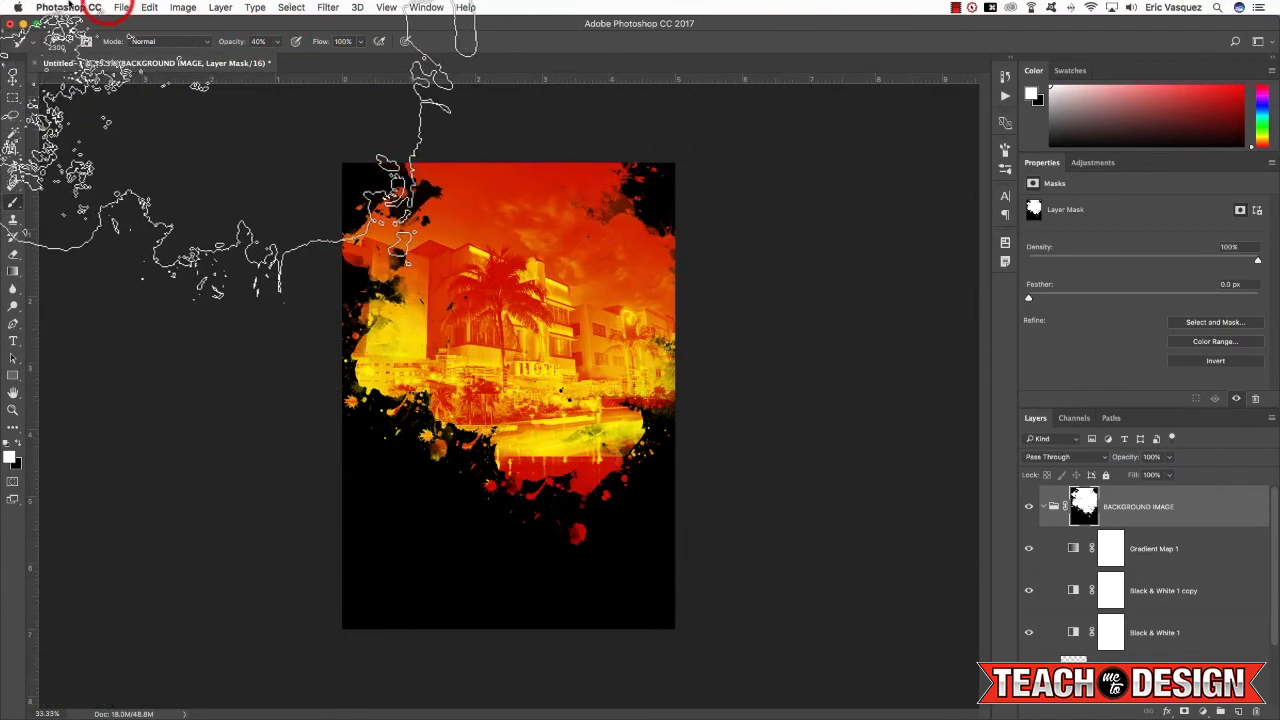
click(67, 44)
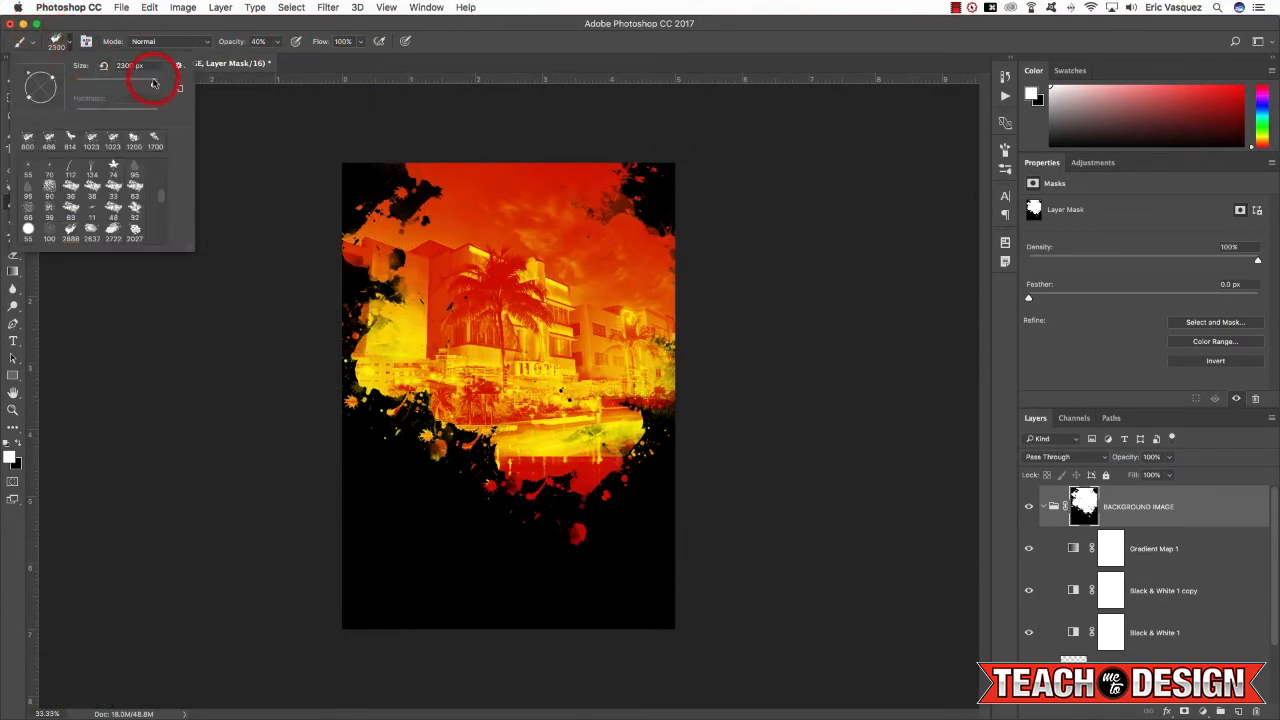
click(86, 42)
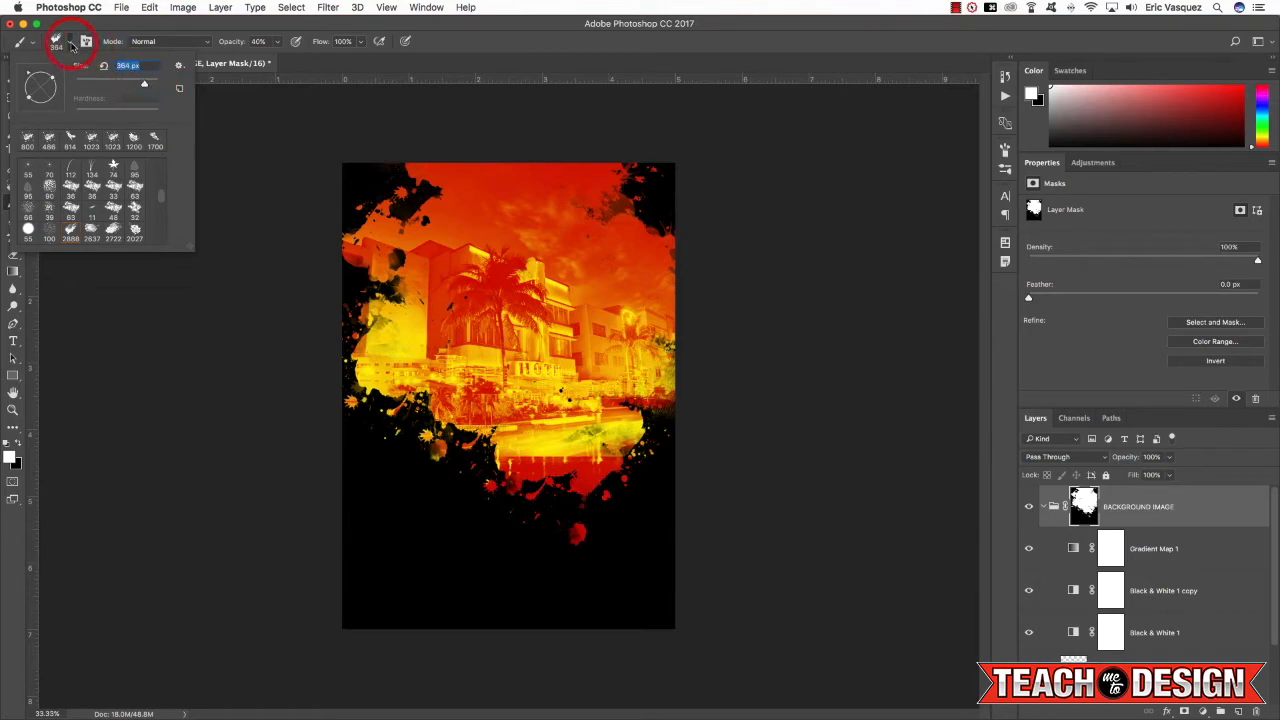
click(153, 97)
key(bracketright)
key(bracketright)
key(bracketright)
key(bracketright)
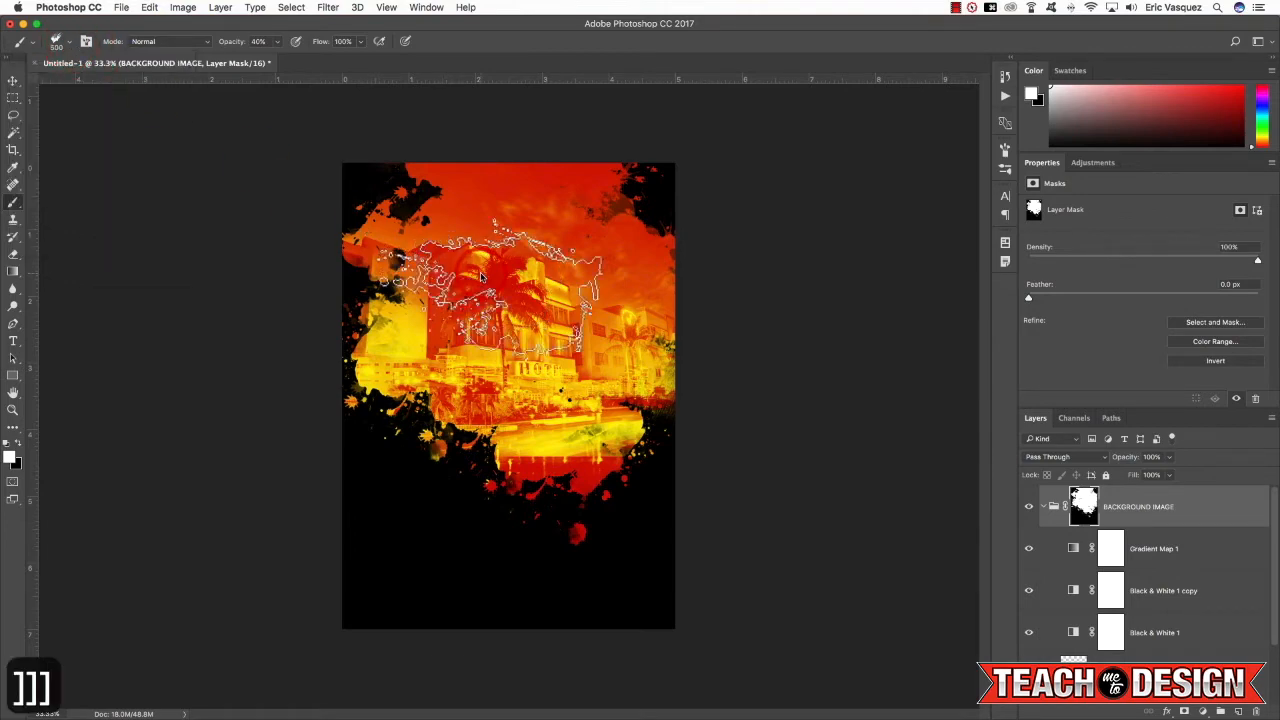
Rotate the brush tip to 105° and reveal more street at the photo's lower-left edge, raising the brush to 100% opacity and 700 px.
key(F5)
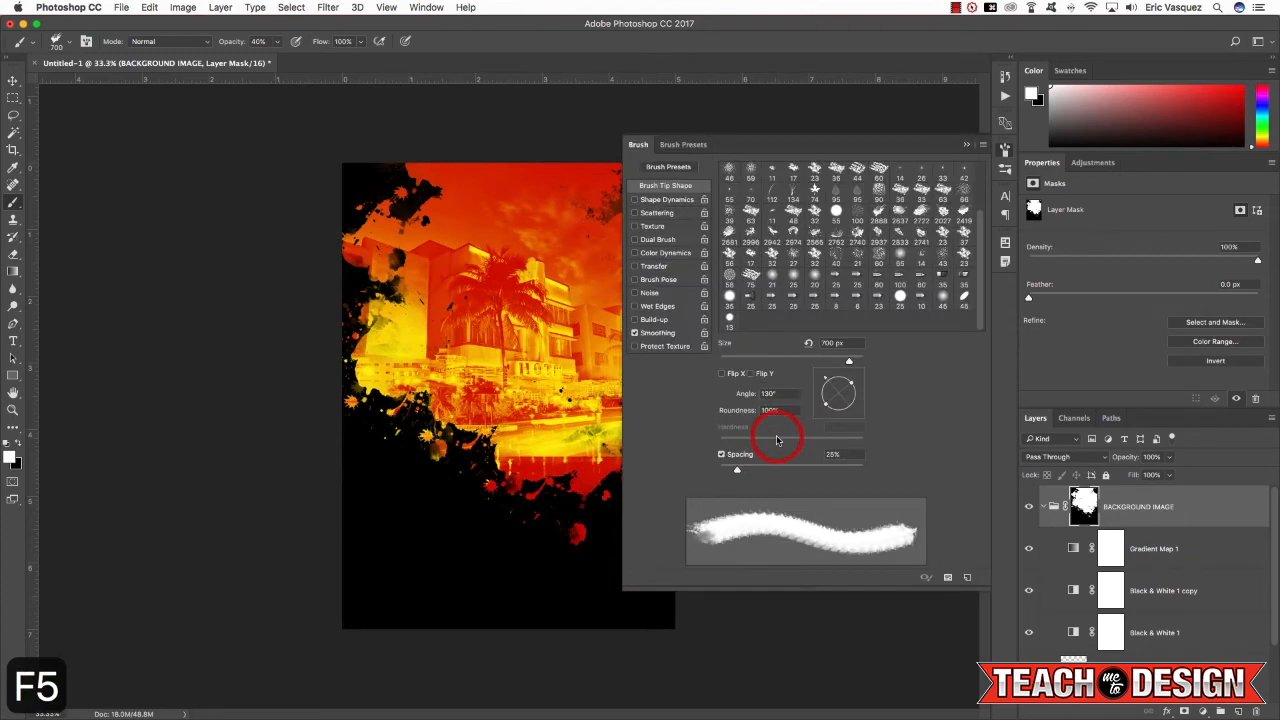
drag(831, 376, 834, 377)
key(F5)
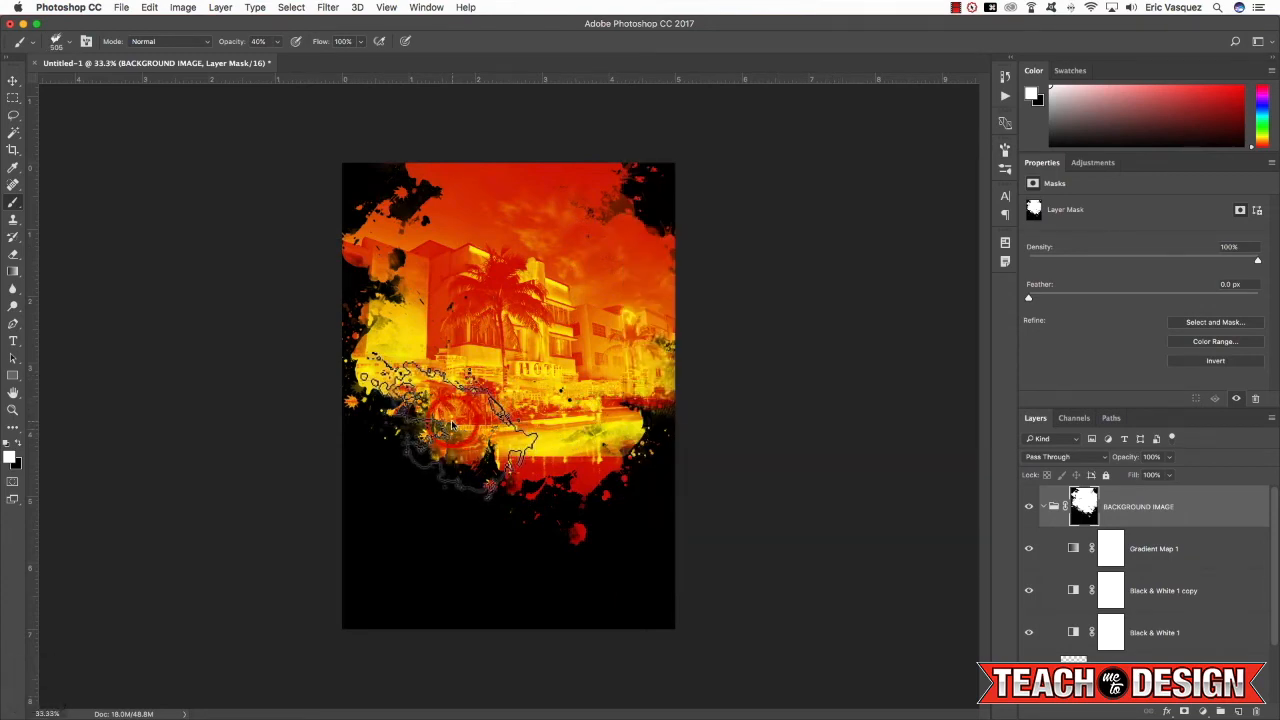
key(0)
key(bracketright)
key(bracketright)
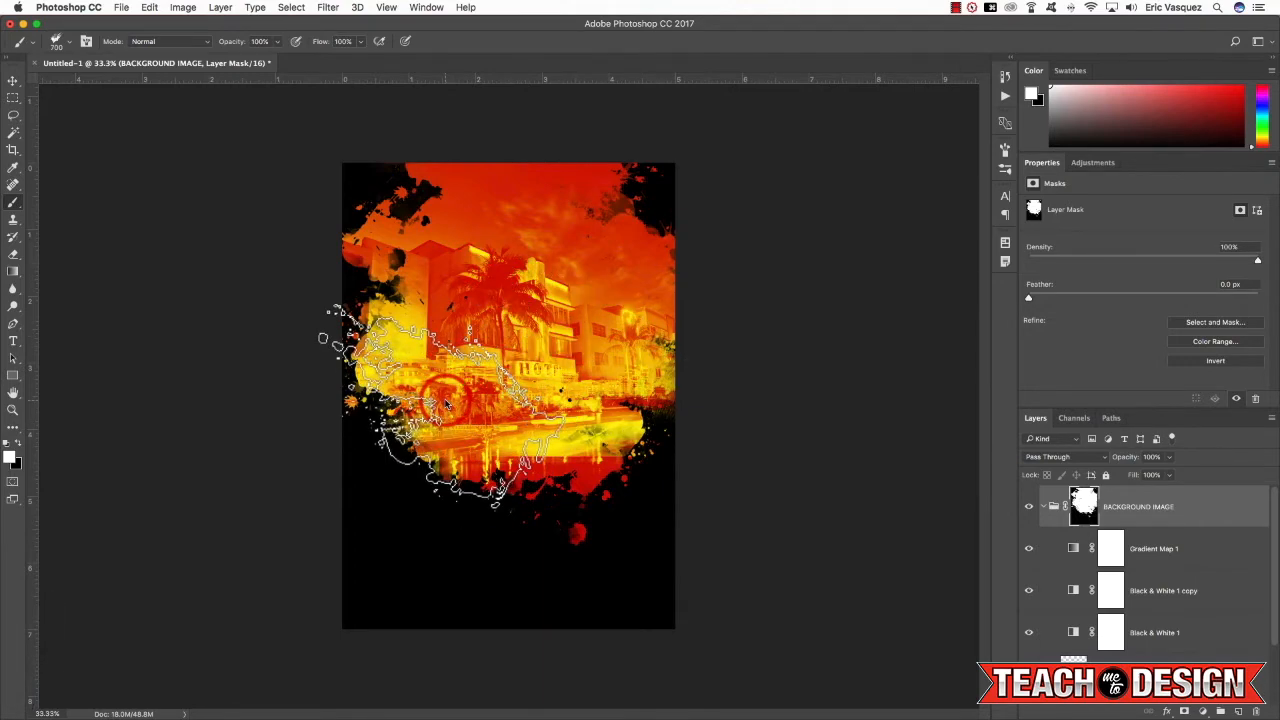
Try hiding the photo's lower-left edge with black splatter and undo the last strokes.
key(x)
click(395, 402)
key(super+z)
key(alt+super+z)
key(alt+super+z)
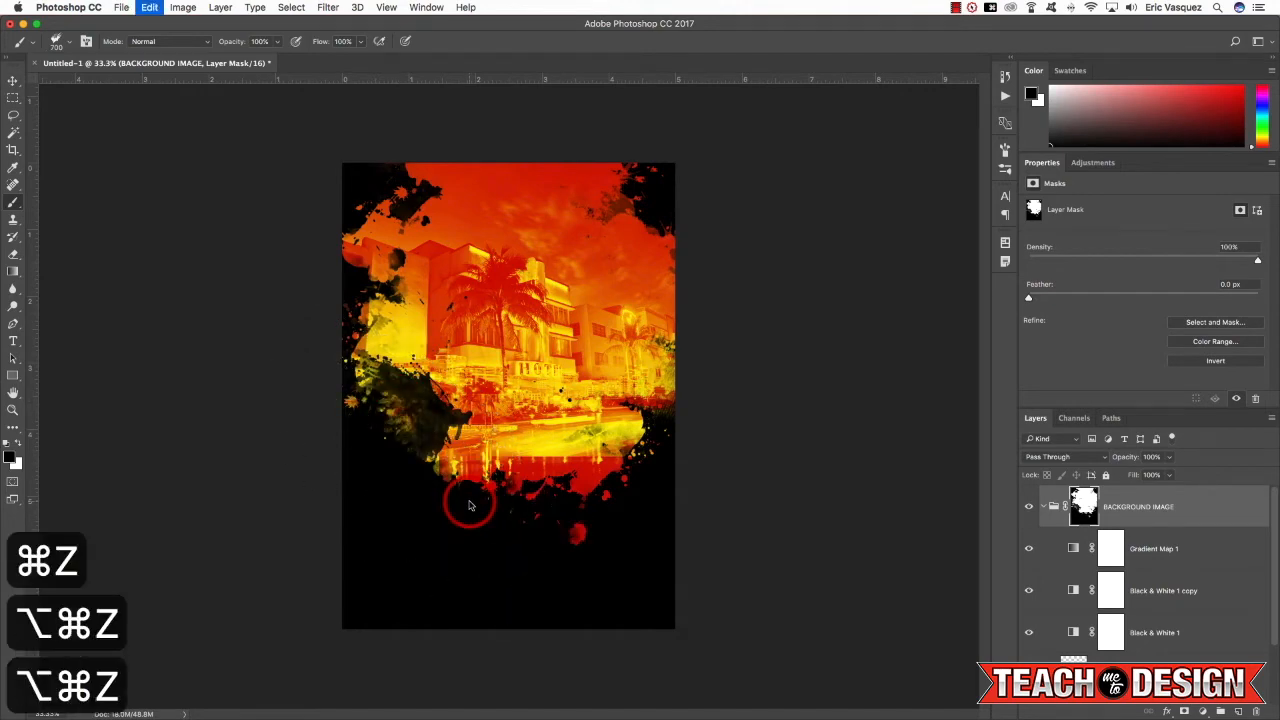
Rotate the splatter tip again and stamp black splatters over the photo's lower-left edge and upper-right corner.
key(F5)
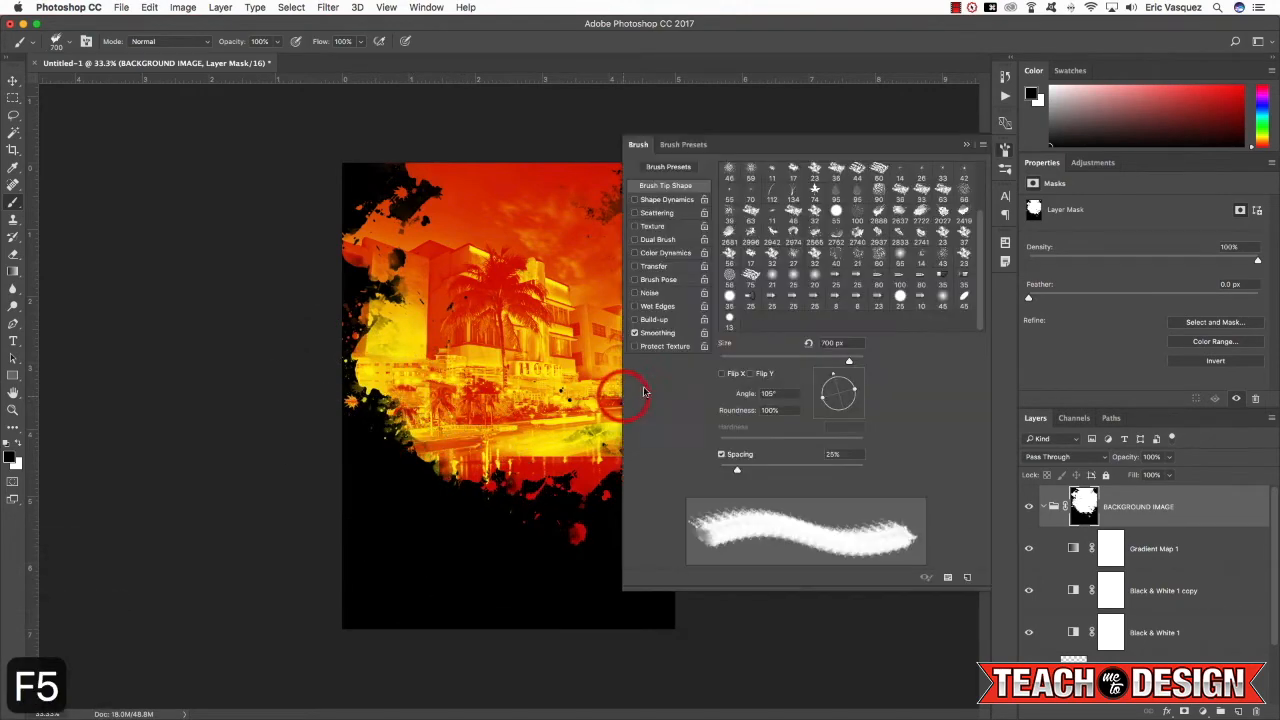
drag(842, 407, 856, 398)
key(F5)
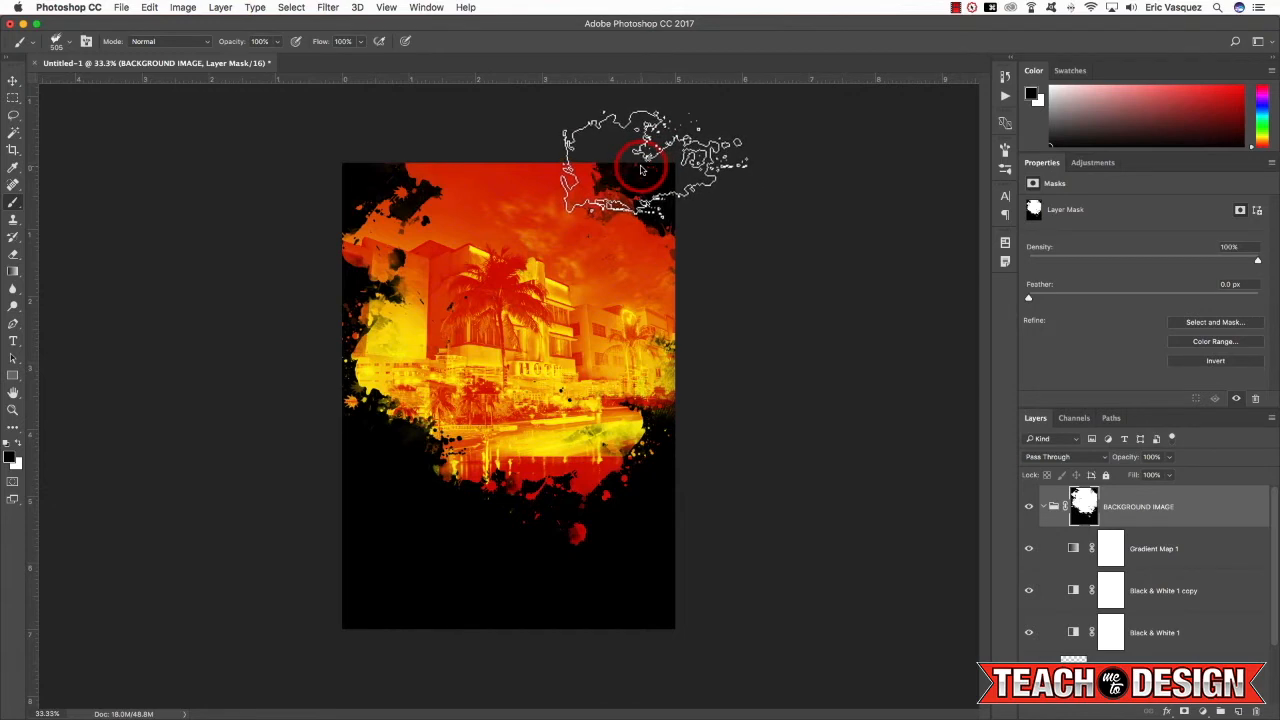
key(v)
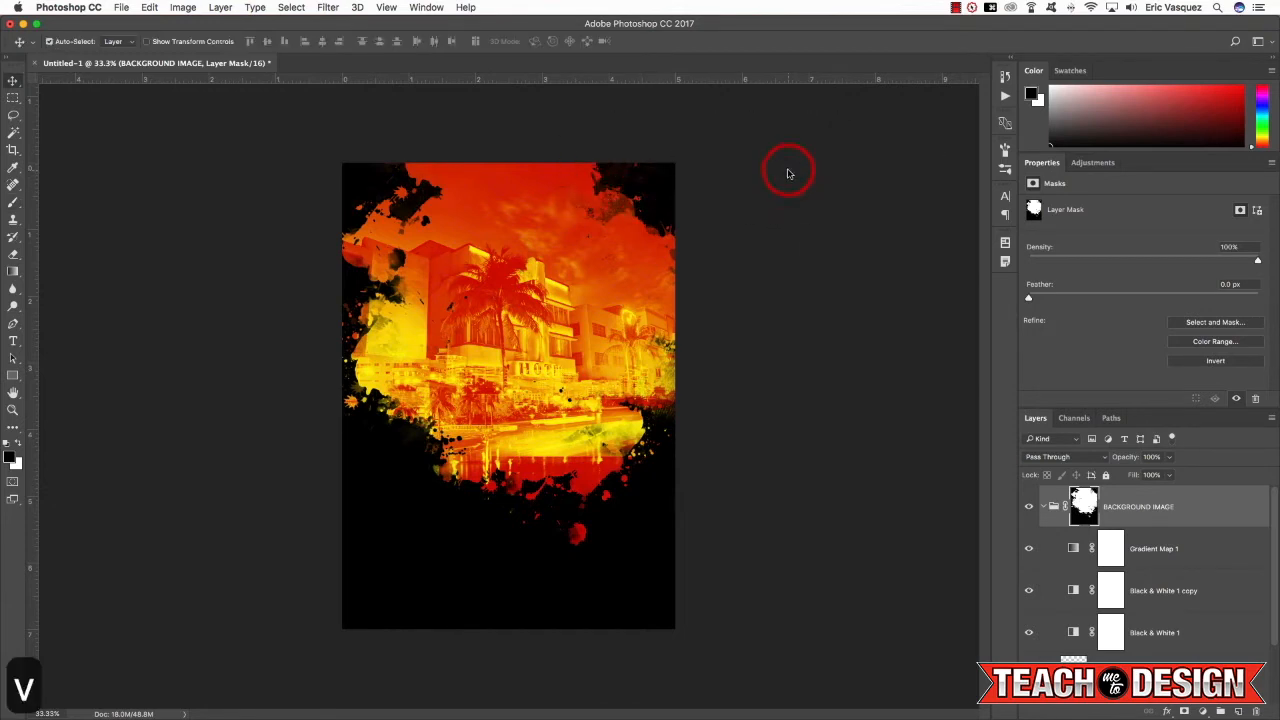
Collapse the BACKGROUND IMAGE group and nudge it upward in large increments.
click(1045, 507)
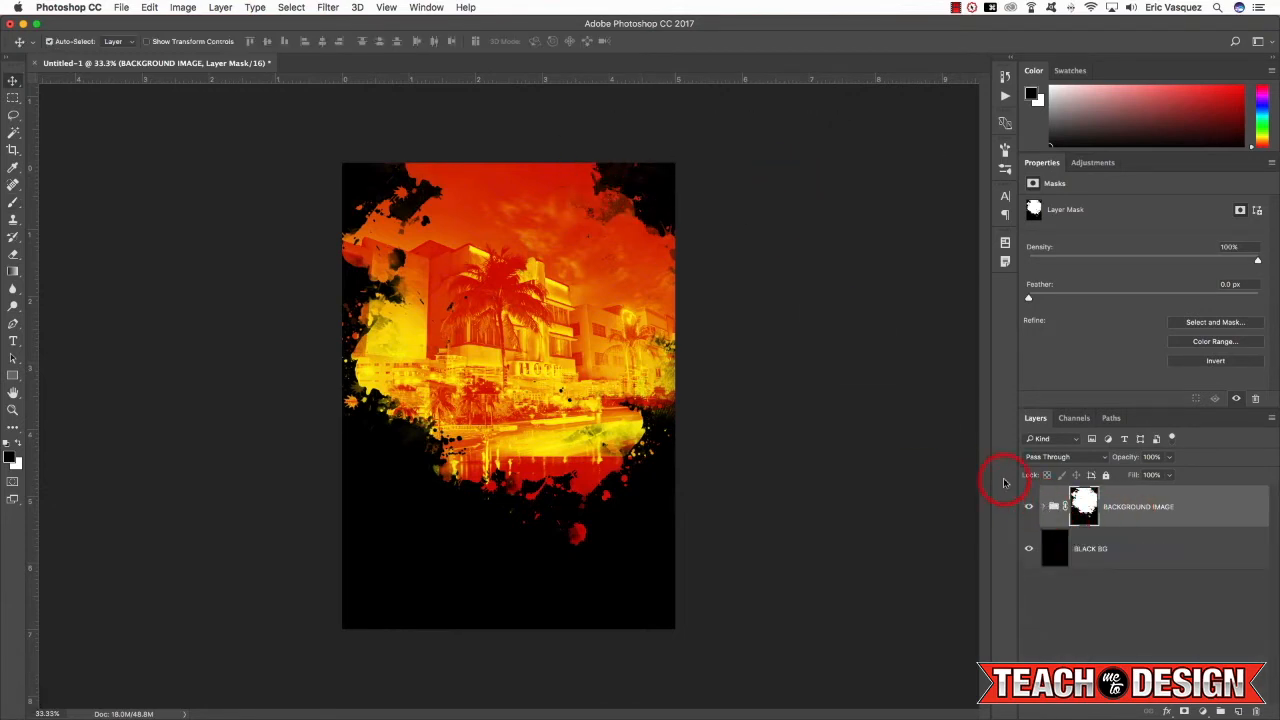
key(v)
key(shift+Up)
key(shift+Up)
key(shift+Up)
key(shift+Up)
key(shift+Up)
key(shift+Up)
key(shift+Up)
key(shift+Up)
key(shift+Up)
key(shift+Up)
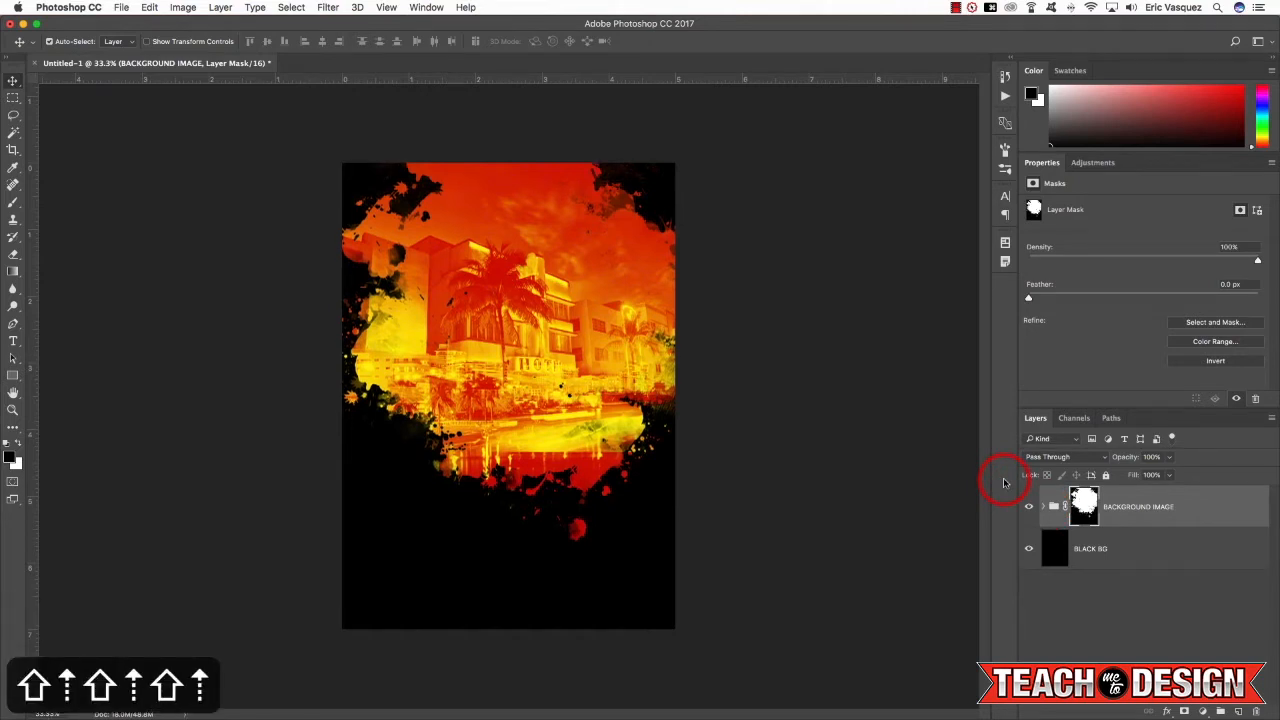
Nudge the BACKGROUND IMAGE group further up in large increments, and bring it partway back down.
key(shift+Up)
key(shift+Up)
key(shift+Up)
key(shift+Up)
key(shift+Up)
key(shift+Up)
key(shift+Up)
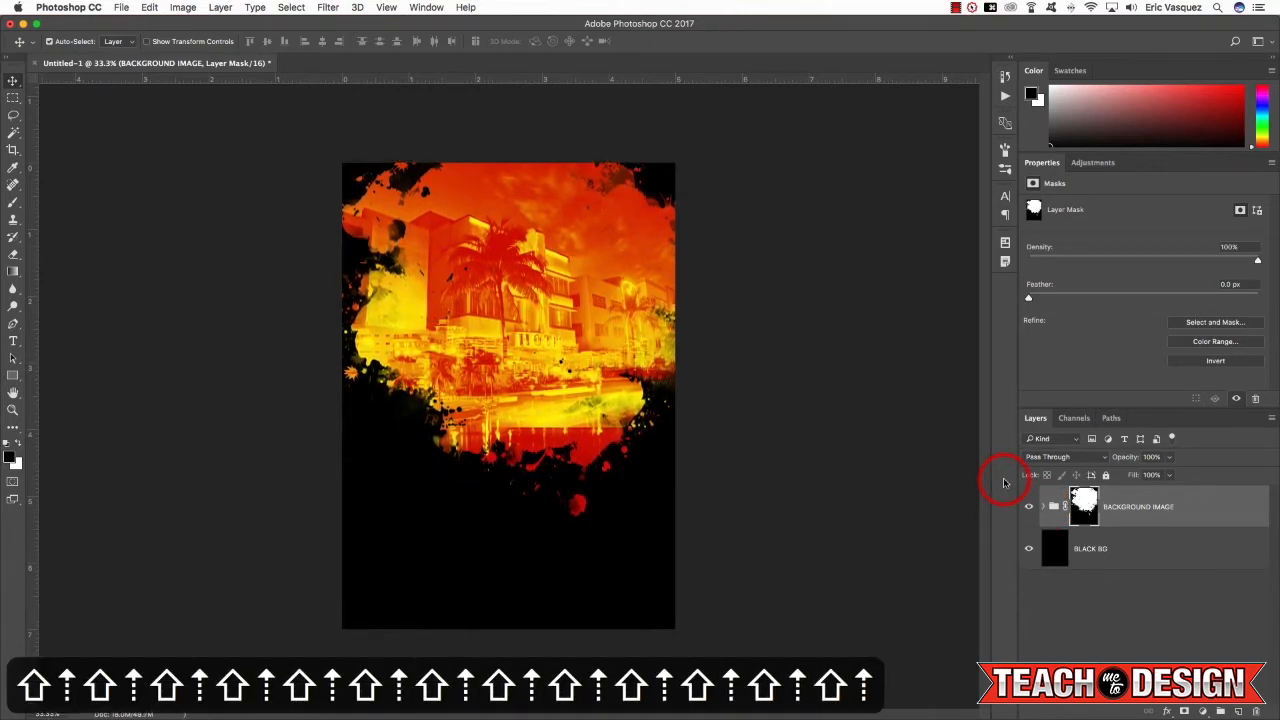
key(shift+Up)
key(shift+Up)
key(shift+Up)
key(shift+Up)
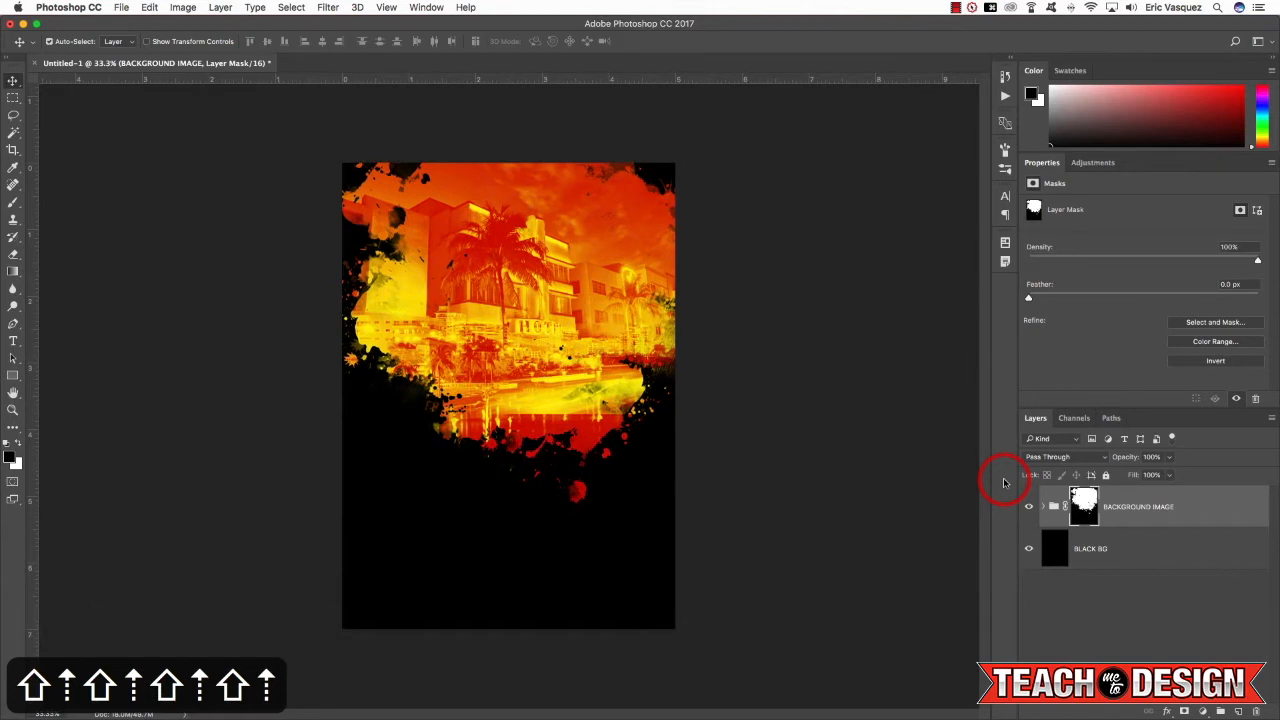
key(shift+Down)
key(shift+Down)
key(shift+Down)
key(shift+Down)
key(shift+Down)
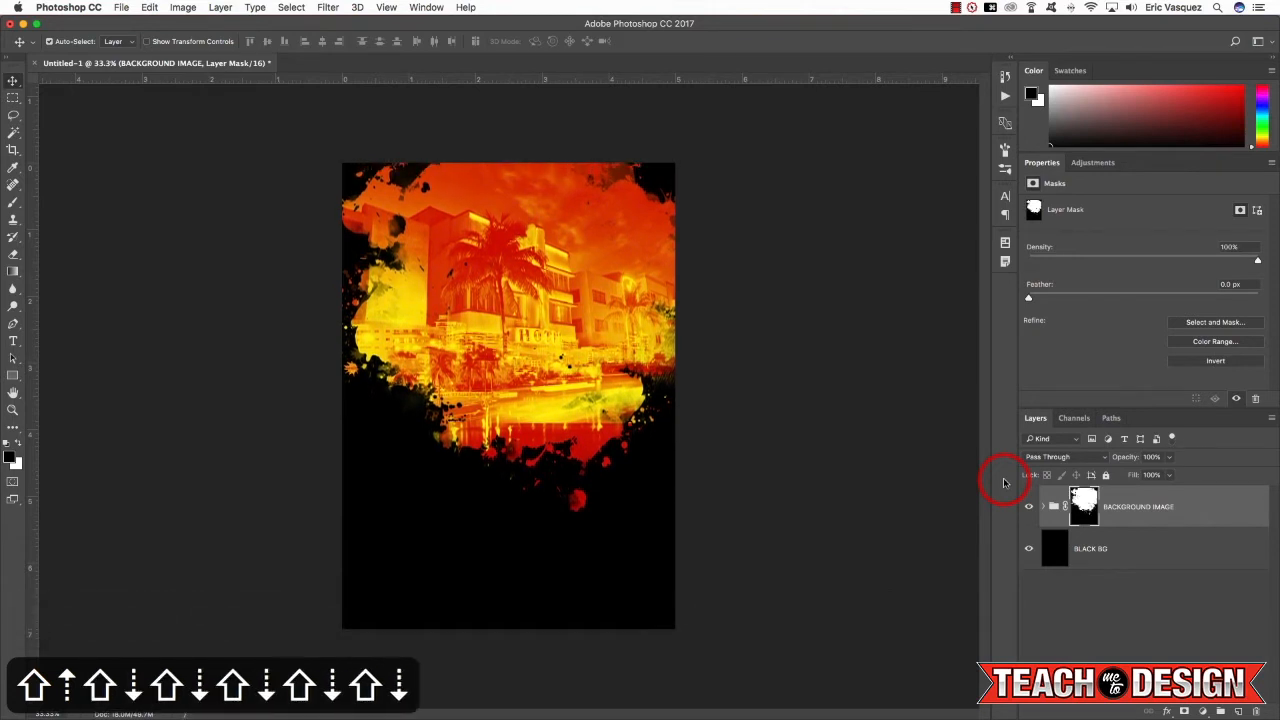
Select photo layers 1 and 2 inside the BACKGROUND IMAGE group and shift them together up and to the right with Free Transform.
click(1045, 508)
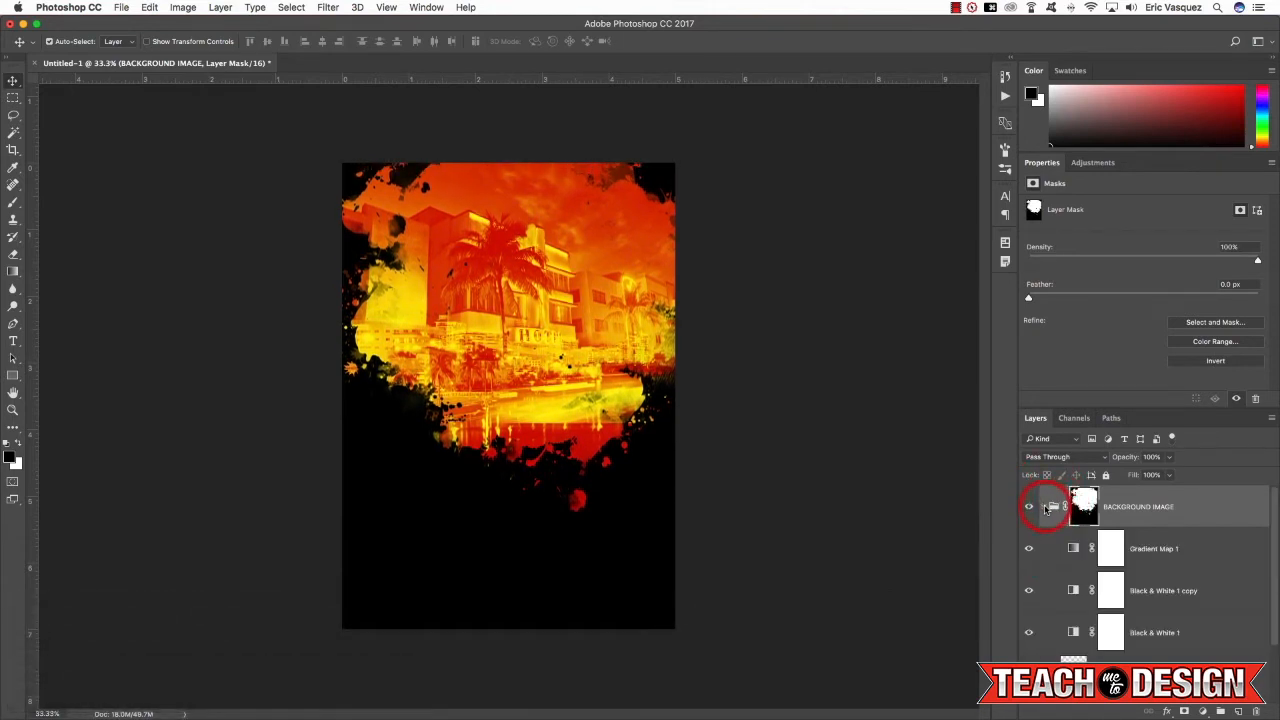
drag(1277, 572, 1150, 656)
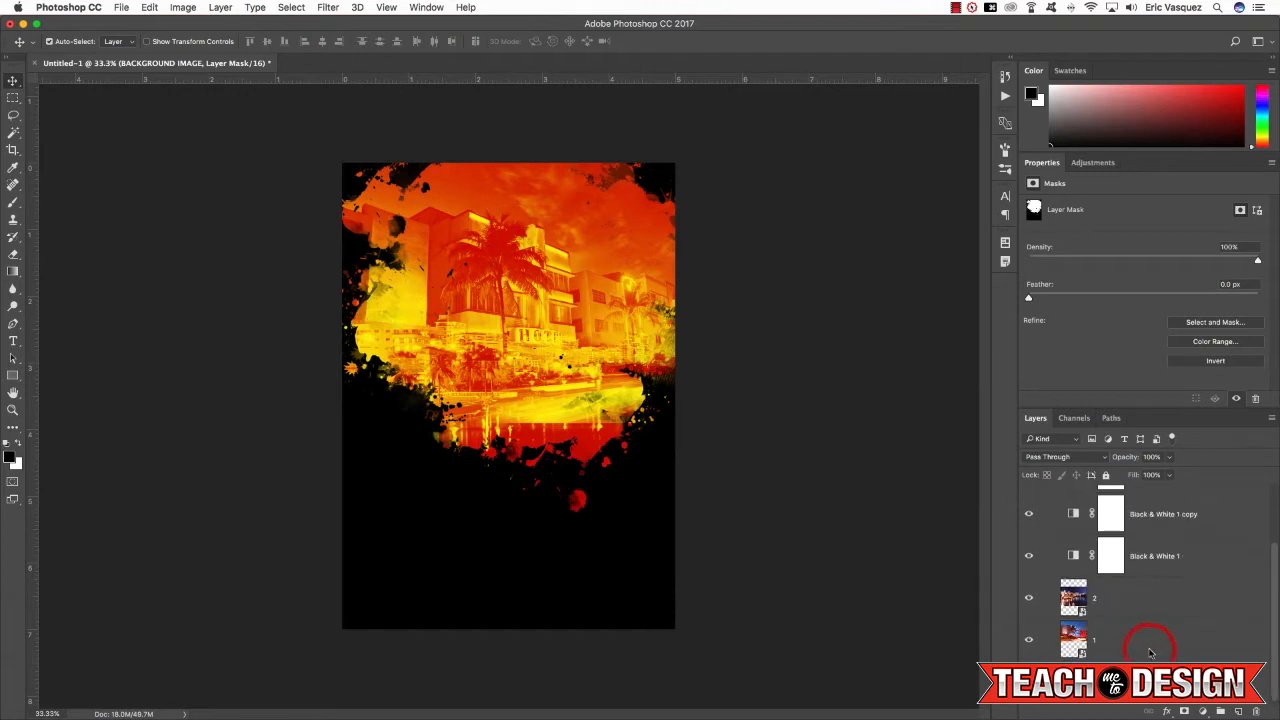
click(1145, 630)
shift+click(1162, 596)
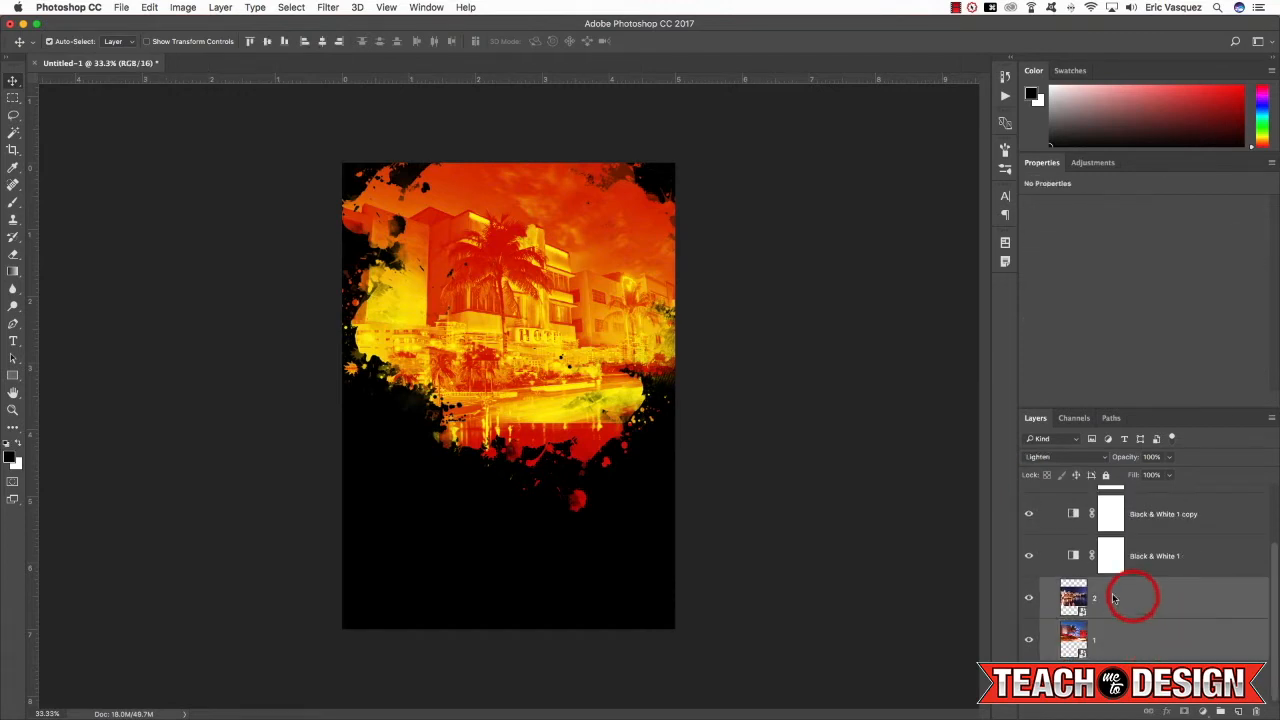
key(v)
key(super+t)
drag(605, 395, 640, 360)
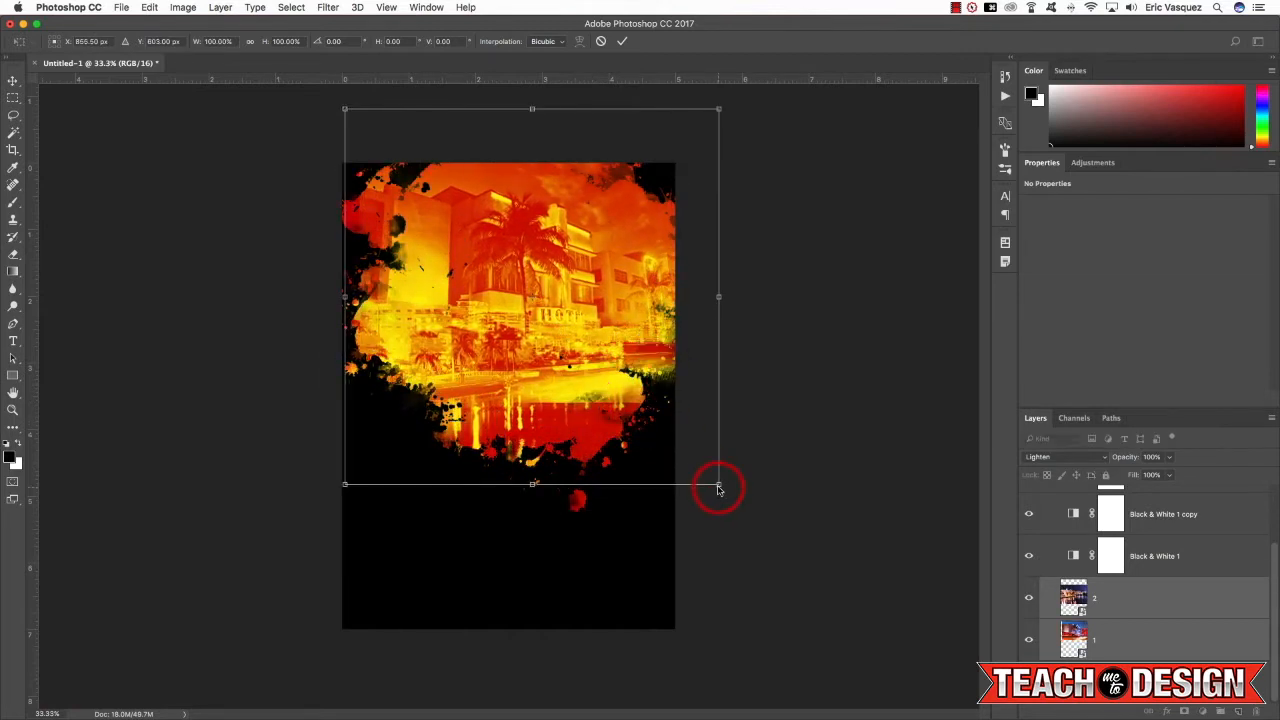
Enlarge both photos to about 142%, position the hotel and palm within the splatter area, and collapse the BACKGROUND IMAGE group.
drag(720, 486, 746, 511)
mouse_move(620, 375)
mouse_down()
mouse_move(623, 392)
mouse_move(611, 391)
mouse_up()
drag(723, 543, 748, 563)
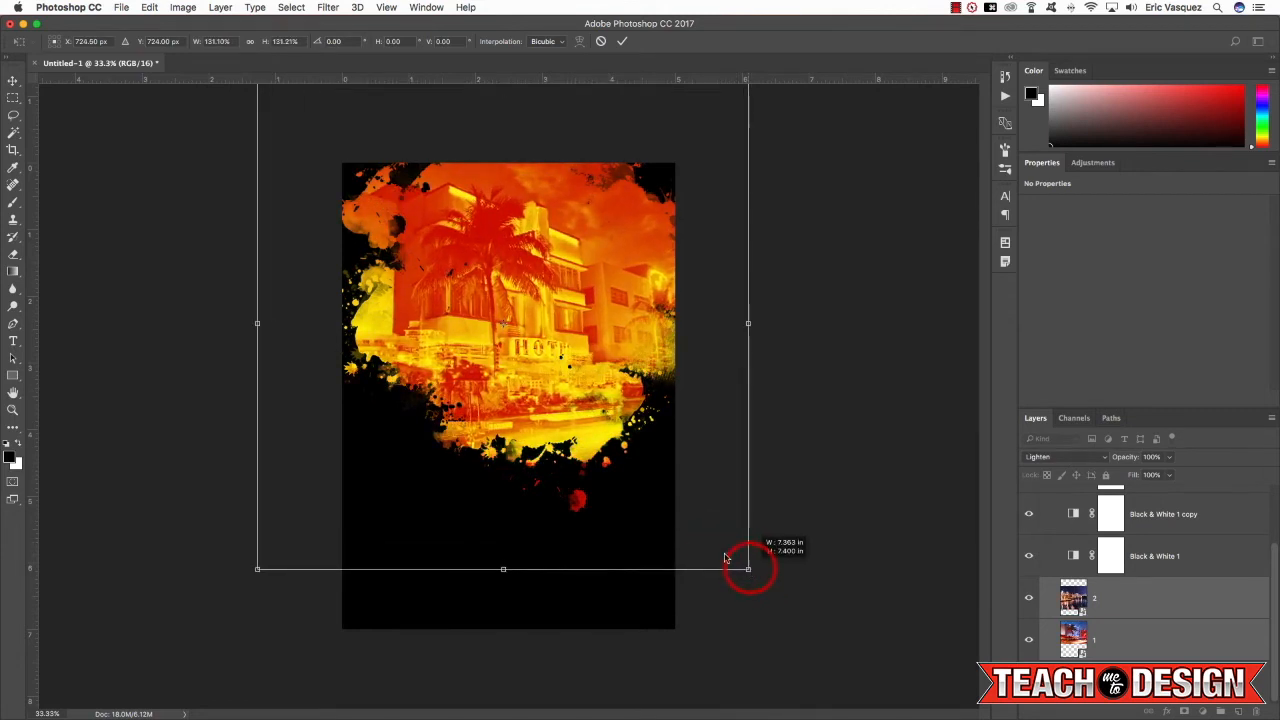
drag(597, 414, 609, 480)
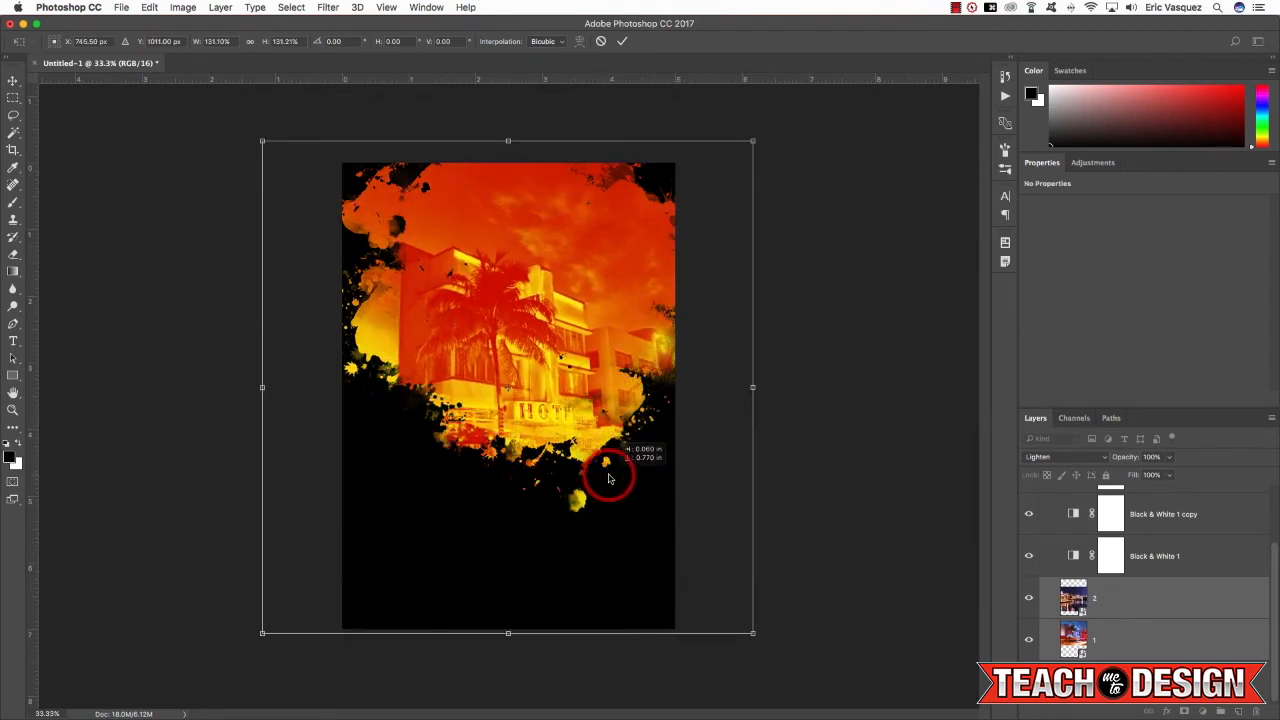
drag(755, 143, 770, 122)
drag(682, 226, 654, 189)
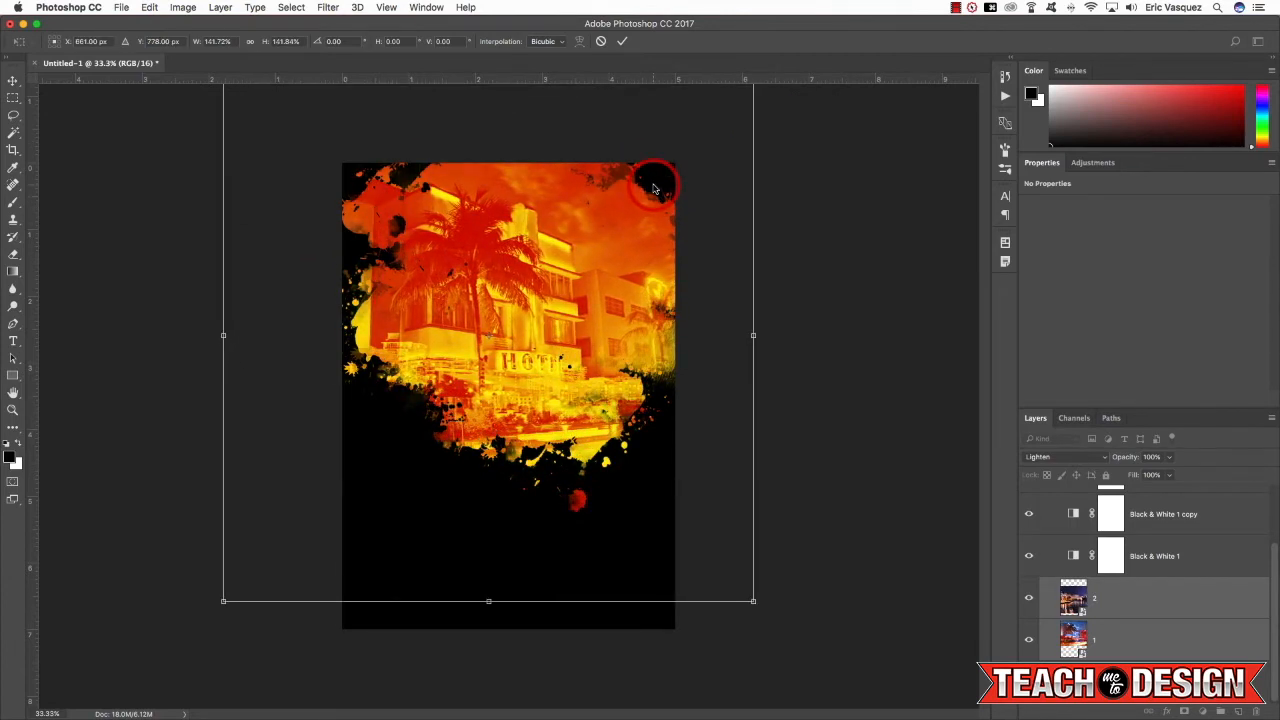
key(Return)
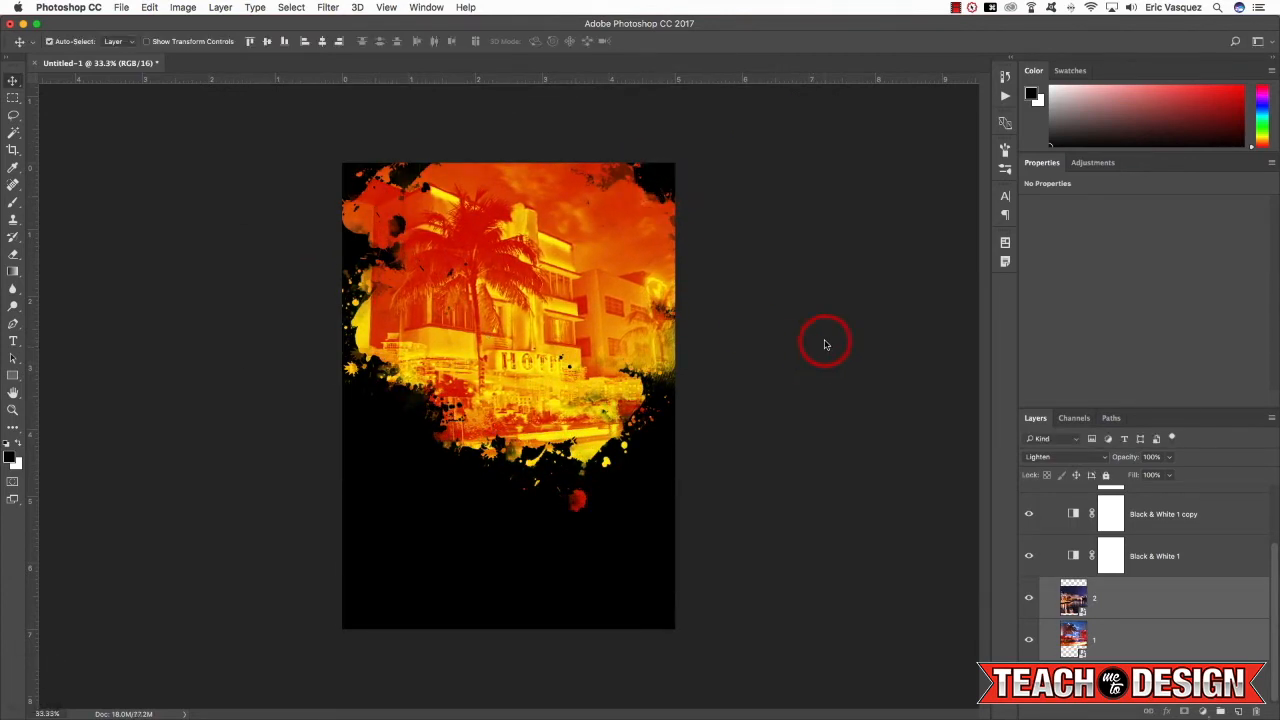
drag(1273, 600, 1267, 543)
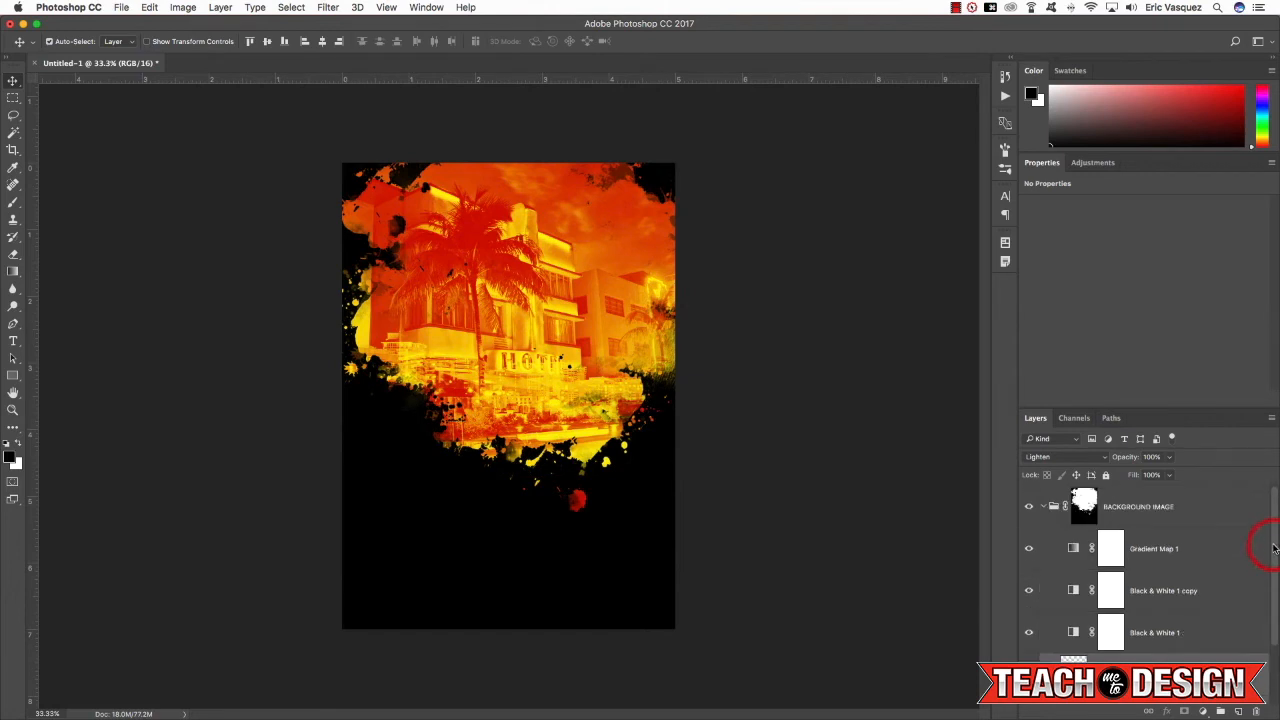
click(1044, 508)
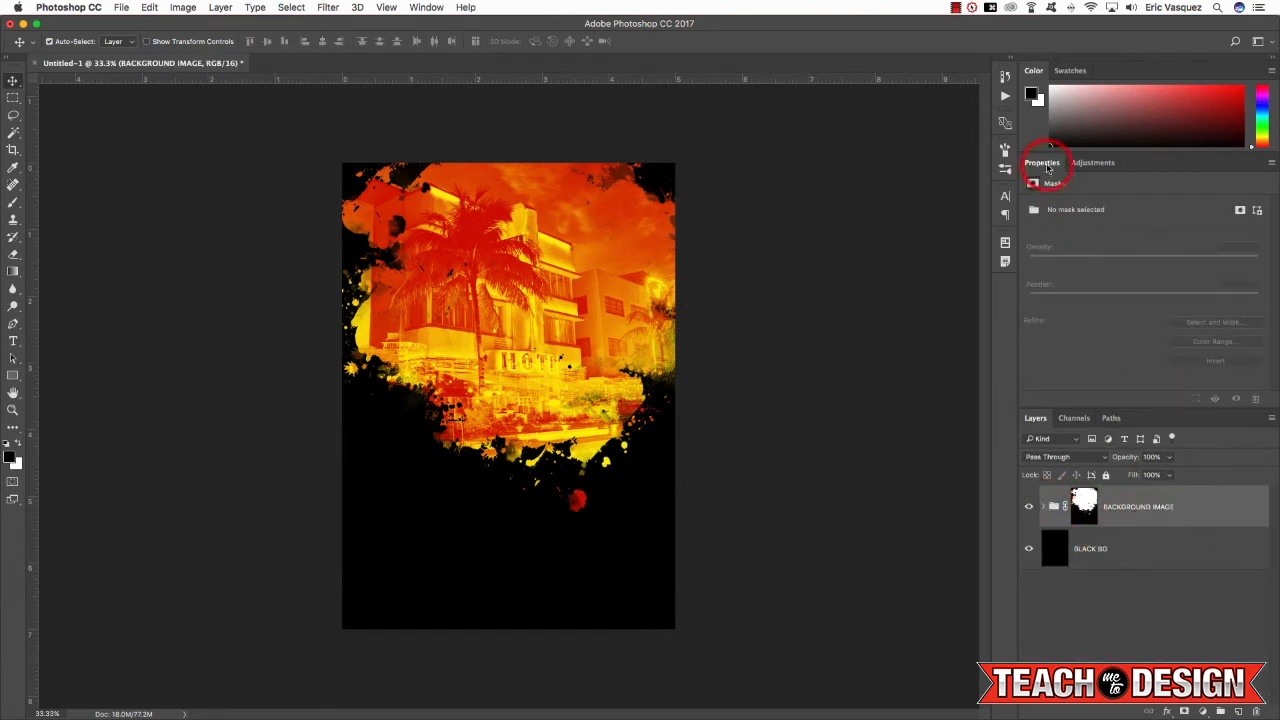
Add a new layer above the BACKGROUND IMAGE group and write the text MIAMI over the hotel photo.
double_click(1042, 163)
click(1238, 711)
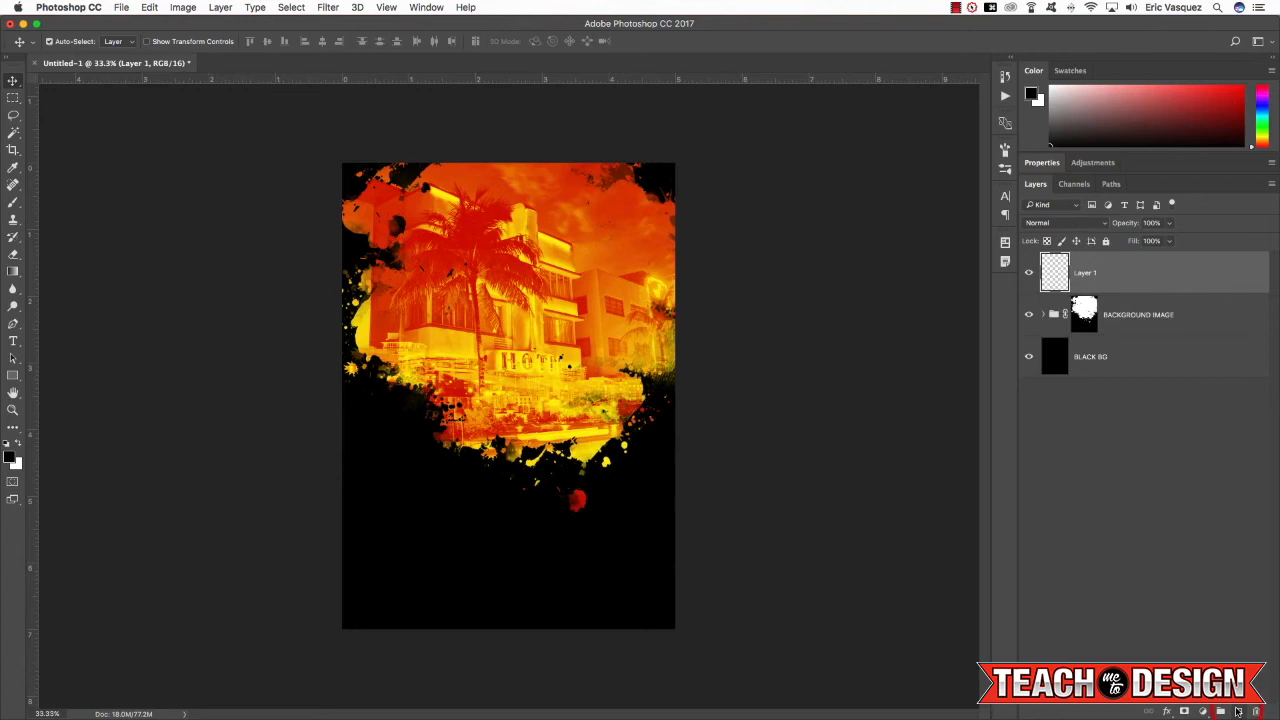
key(t)
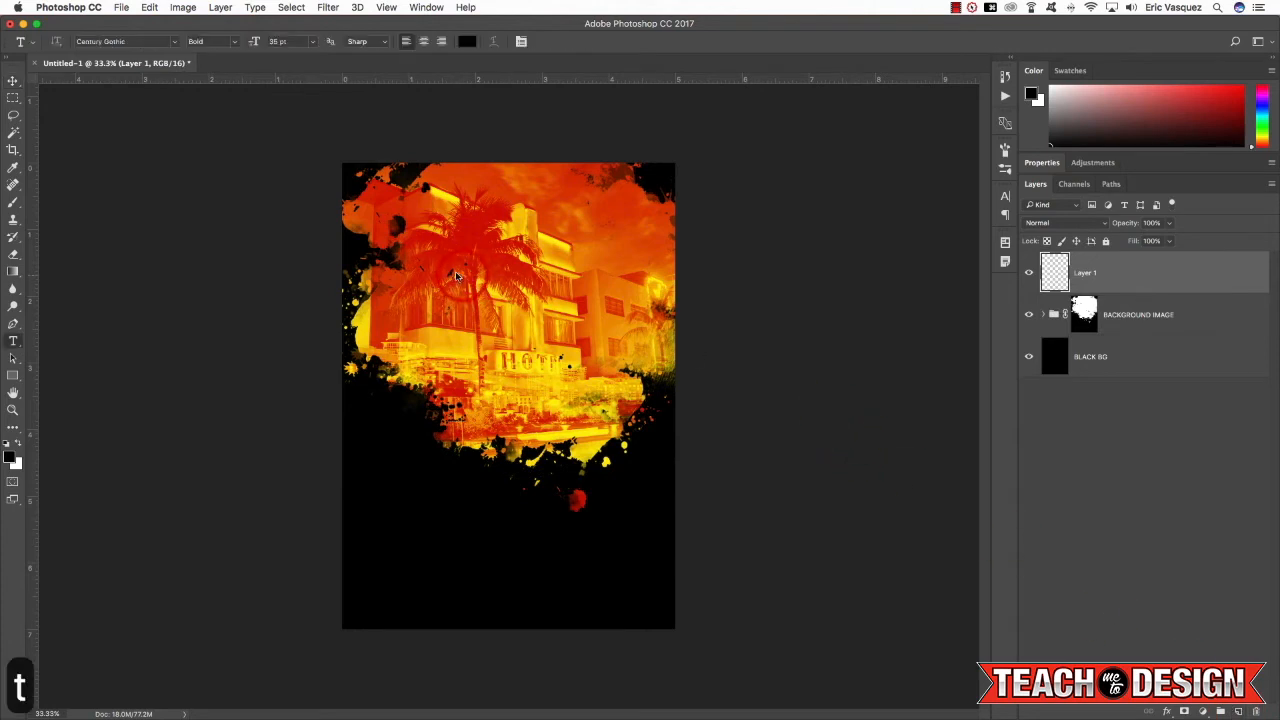
click(410, 300)
text(MIAMI)
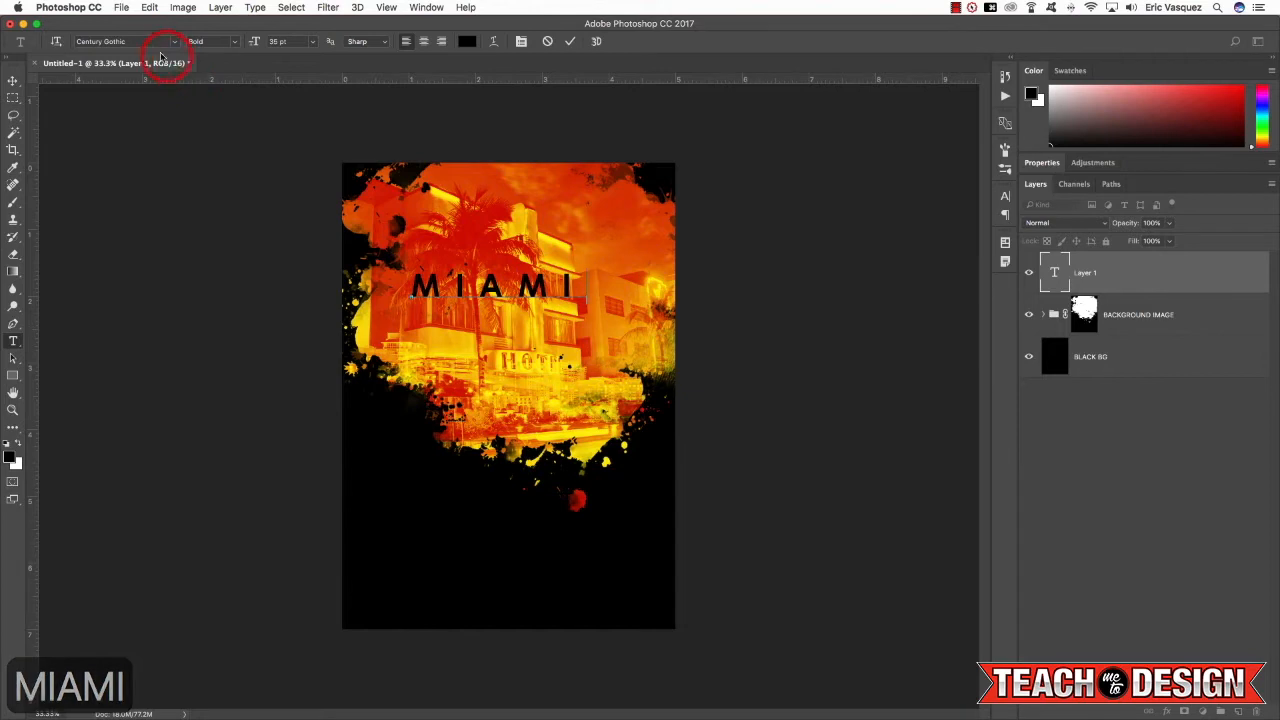
Set the MIAMI text's font to Atlantic Cruise and its color to white.
key(super+a)
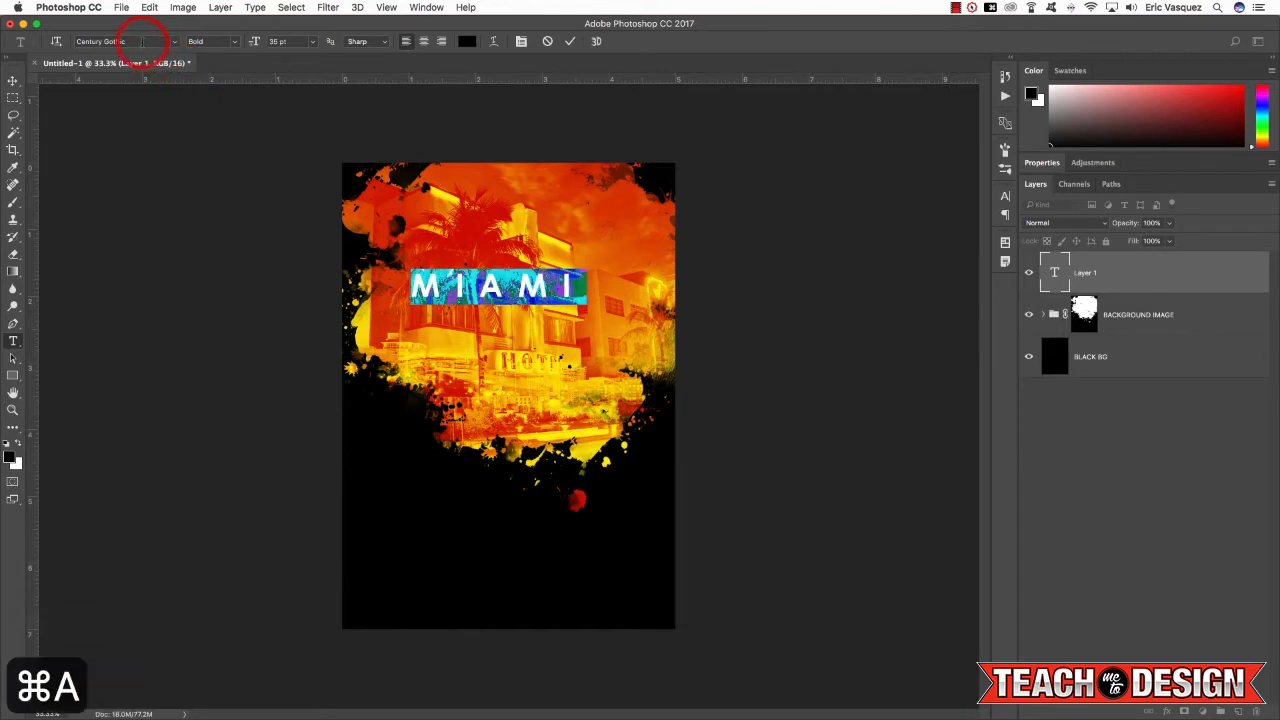
text(atlant)
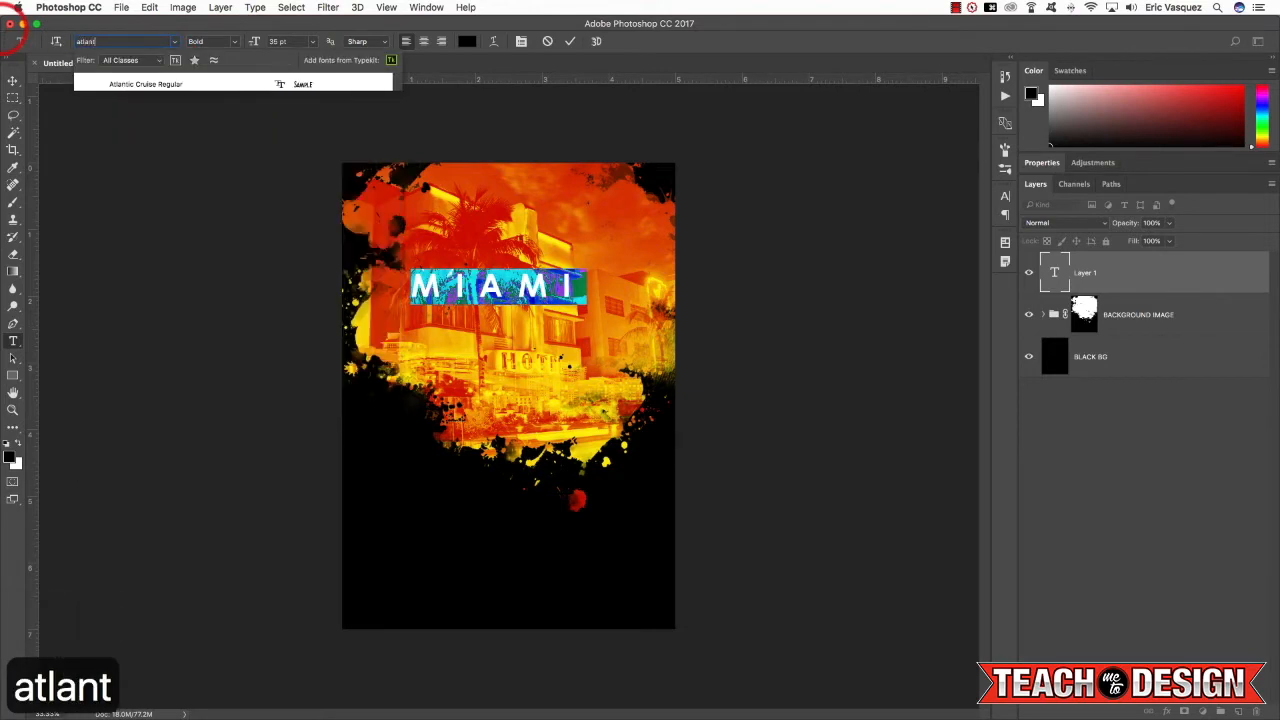
key(Down)
key(Return)
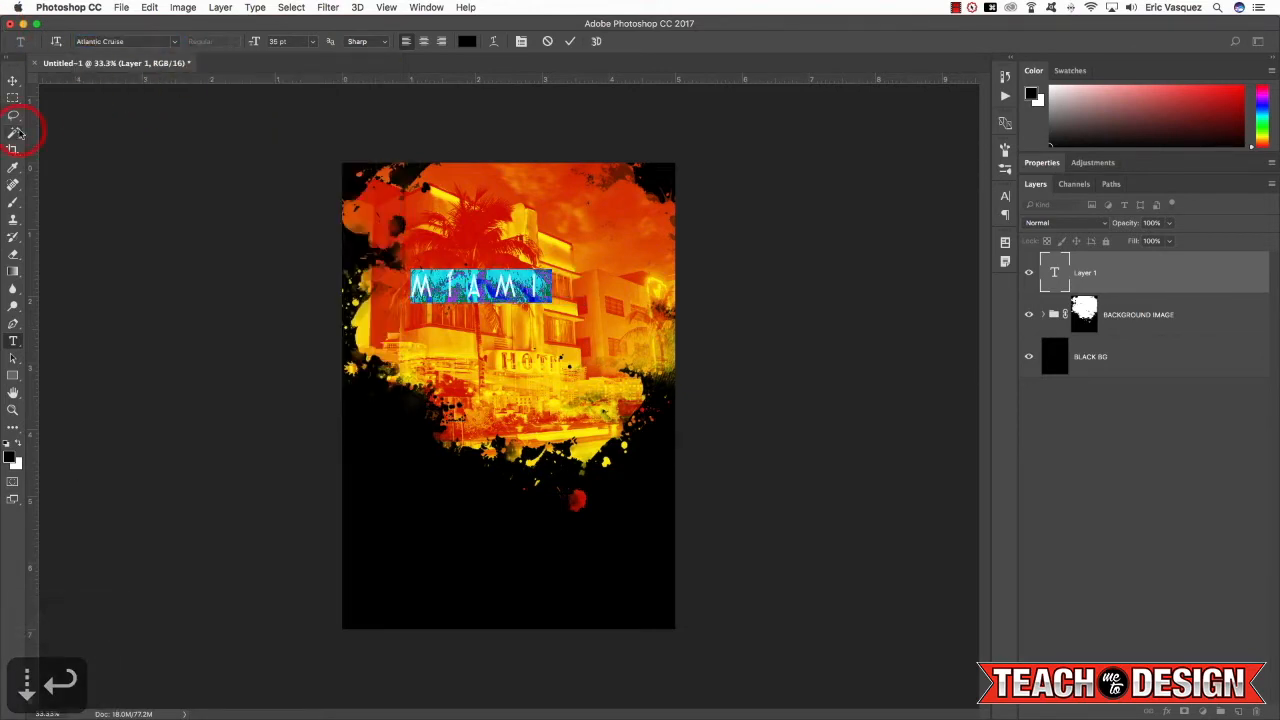
click(19, 446)
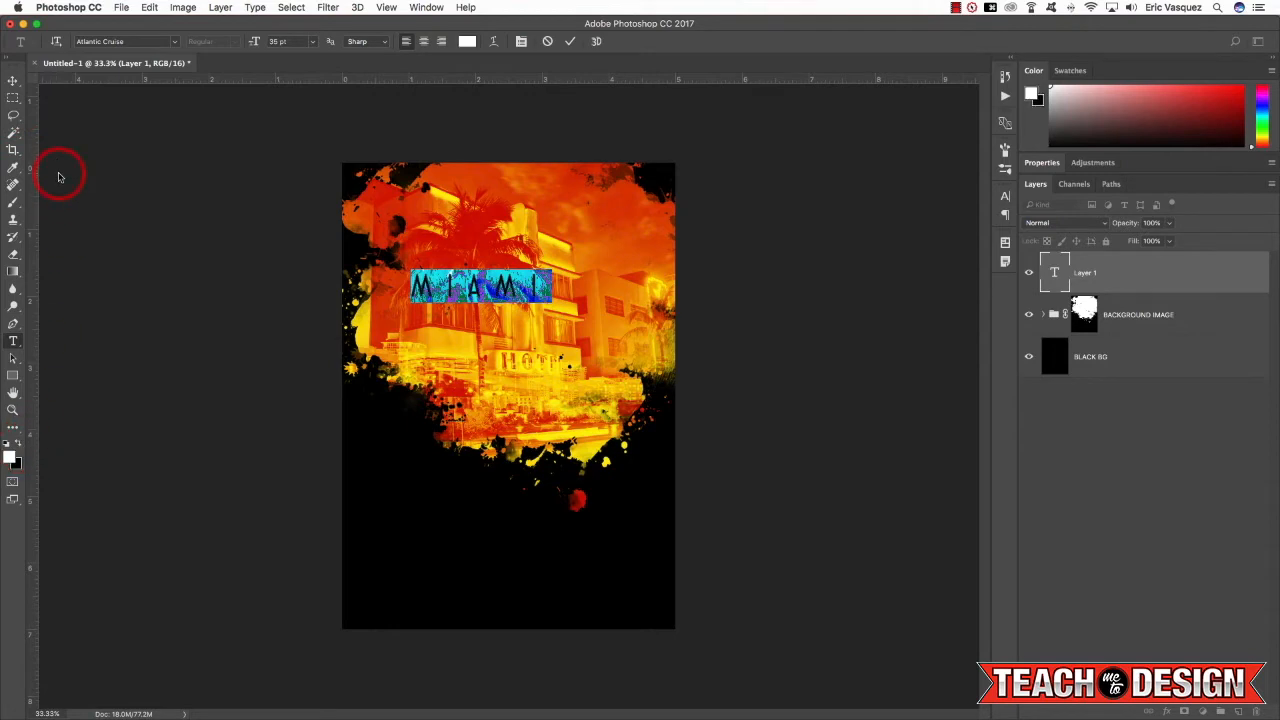
click(13, 82)
Enlarge the MIAMI text to about 201% and position it across the upper part of the hotel.
key(v)
key(super+t)
drag(566, 266, 686, 205)
drag(656, 253, 645, 257)
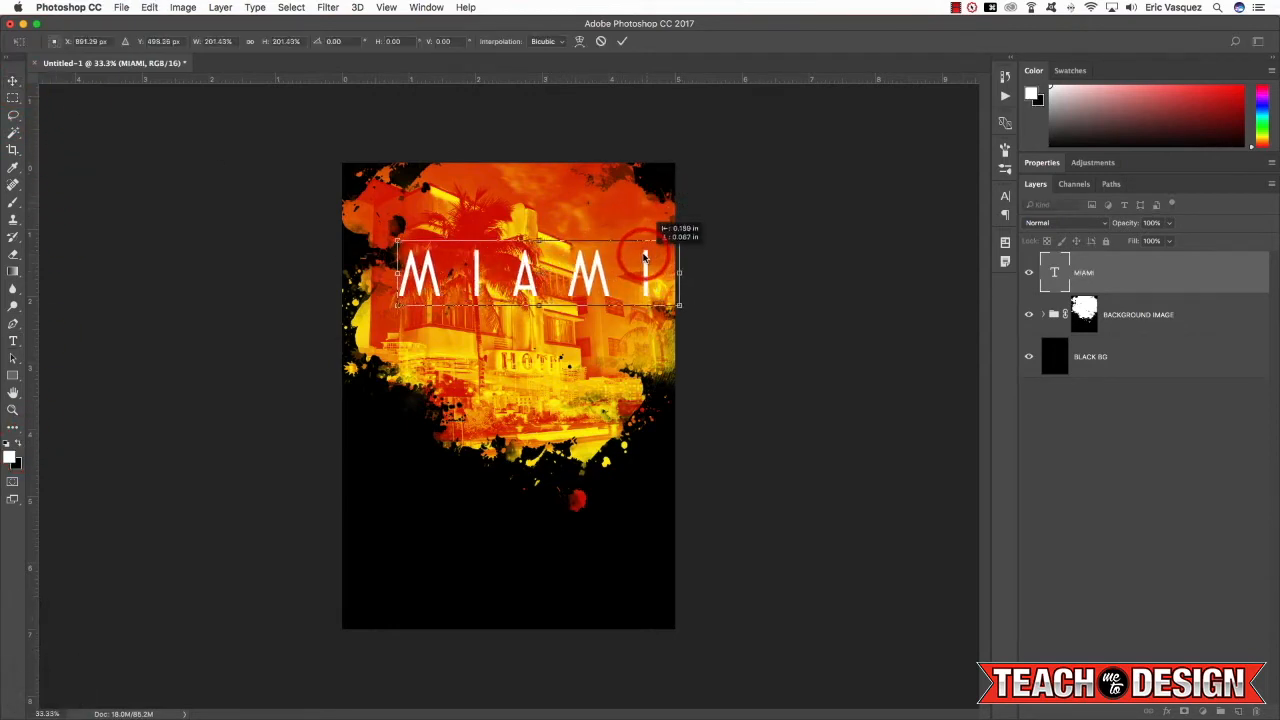
key(Return)
Nudge the MIAMI text down and left in large increments to center it on the flyer.
key(shift+Down)
key(shift+Down)
key(shift+Down)
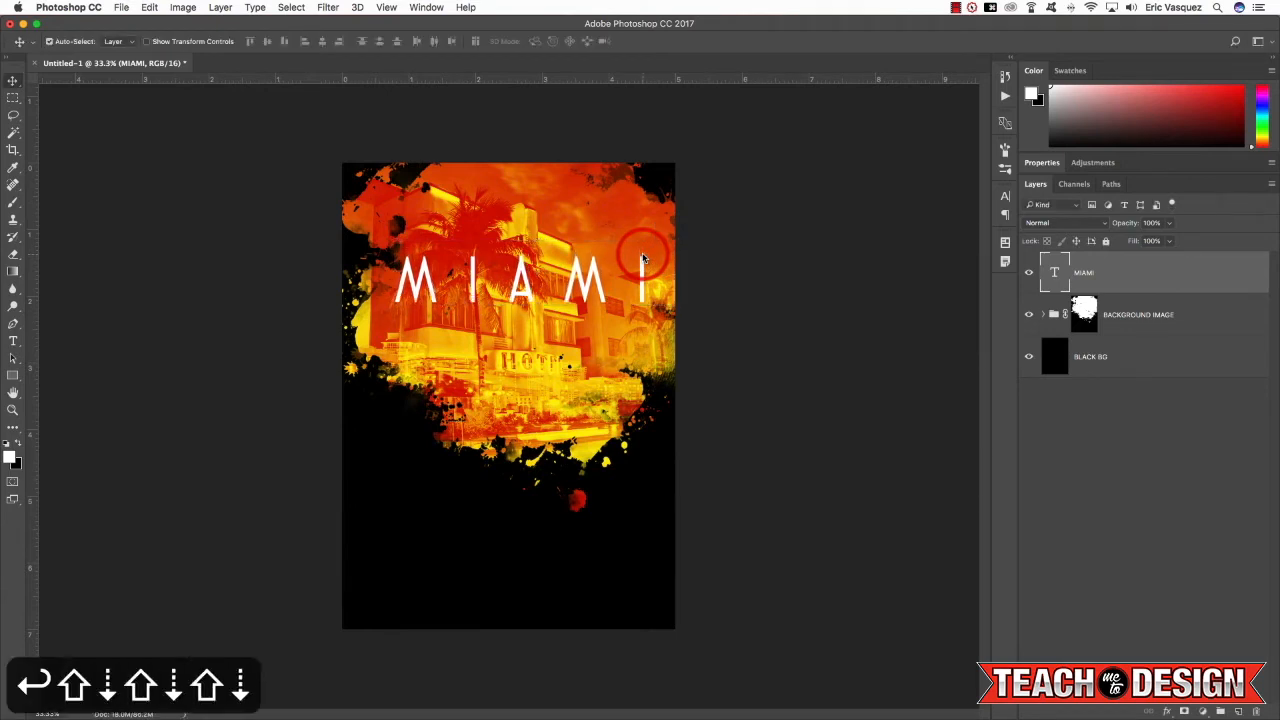
key(shift+Left)
key(shift+Left)
key(shift+Left)
key(shift+Left)
key(shift+Left)
key(shift+Left)
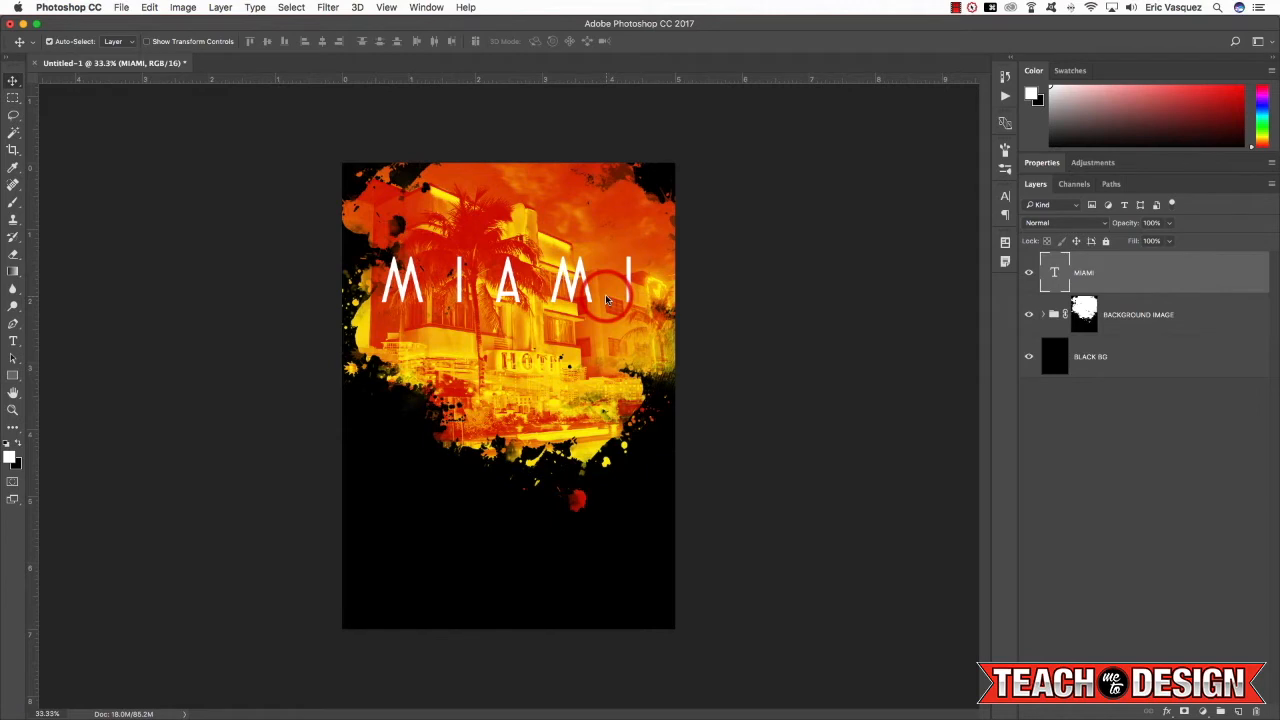
Duplicate the MIAMI layer, send the copy one level down in the layer stack, and place it directly beneath the original word.
click(1140, 276)
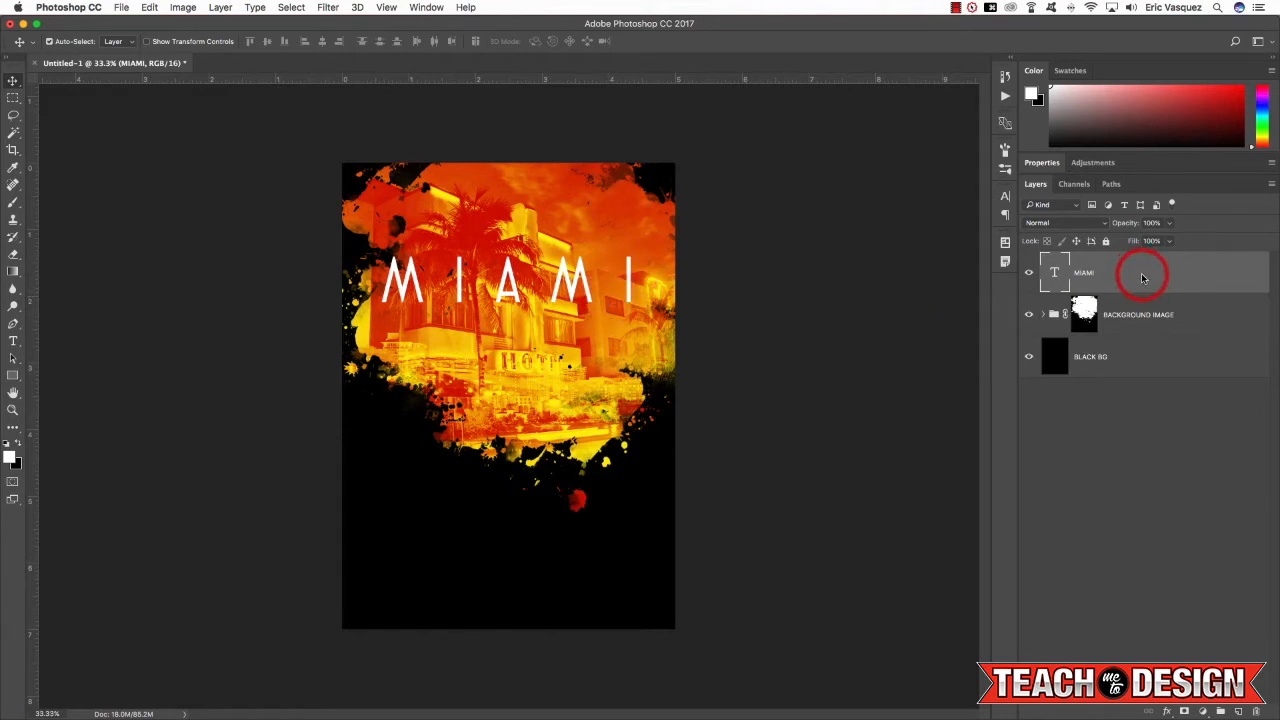
key(super+j)
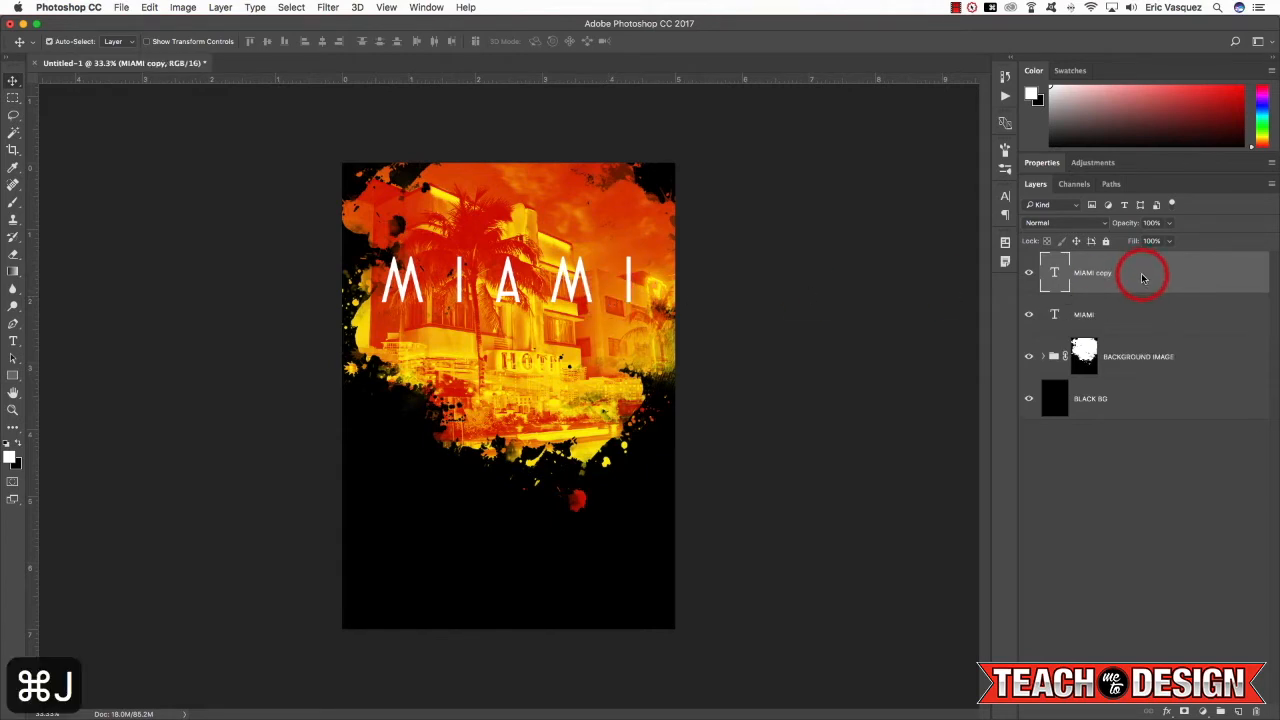
key(super+bracketleft)
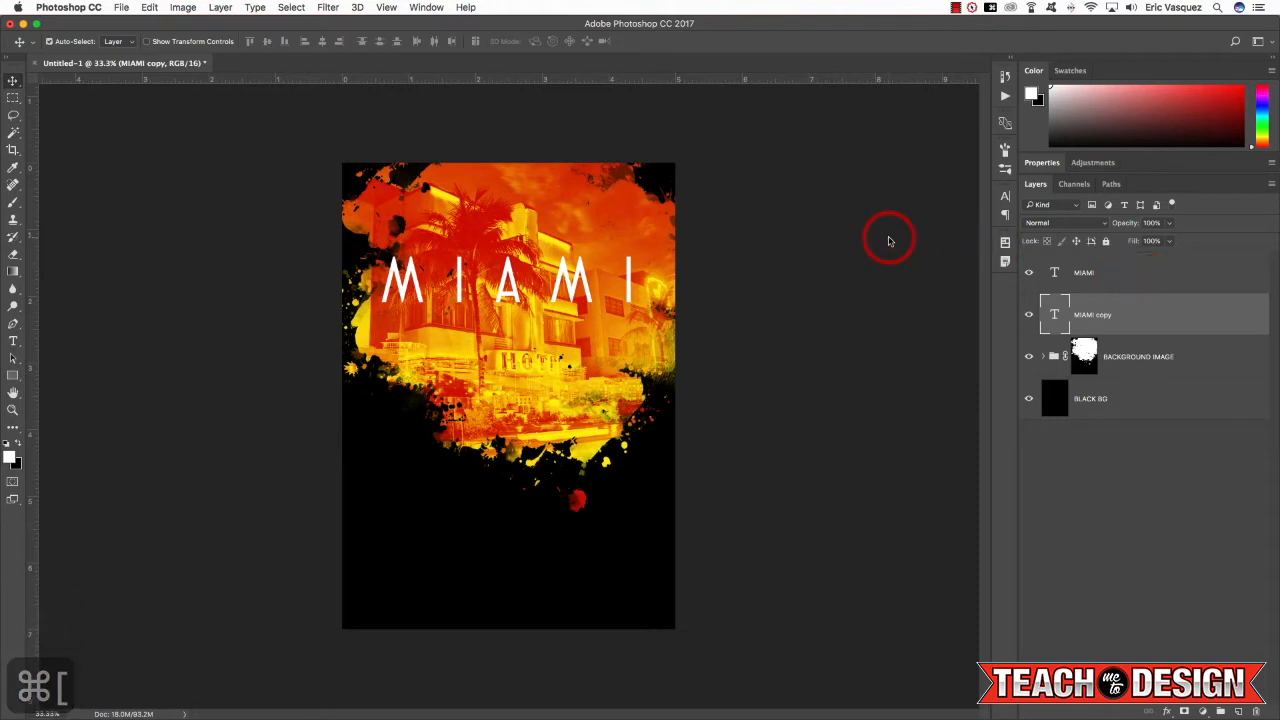
key(super+t)
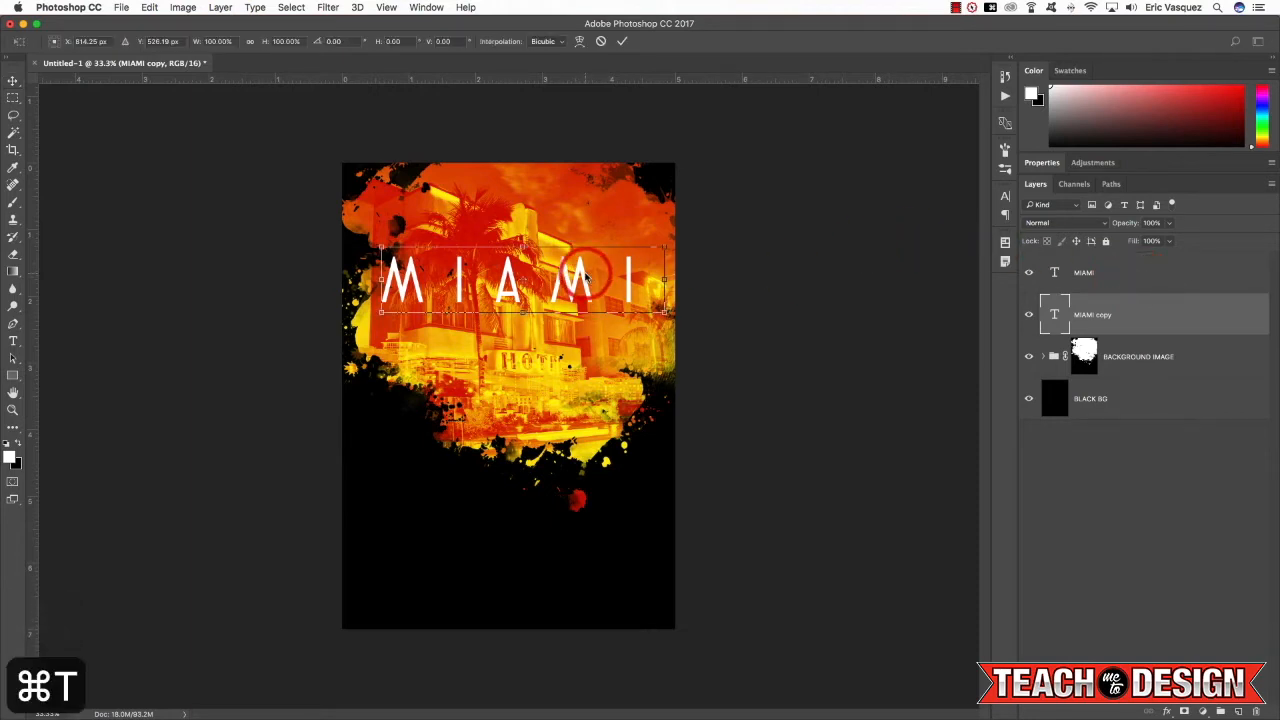
drag(587, 280, 588, 341)
key(Return)
Replace the duplicated lower text with NIGHTS.
key(t)
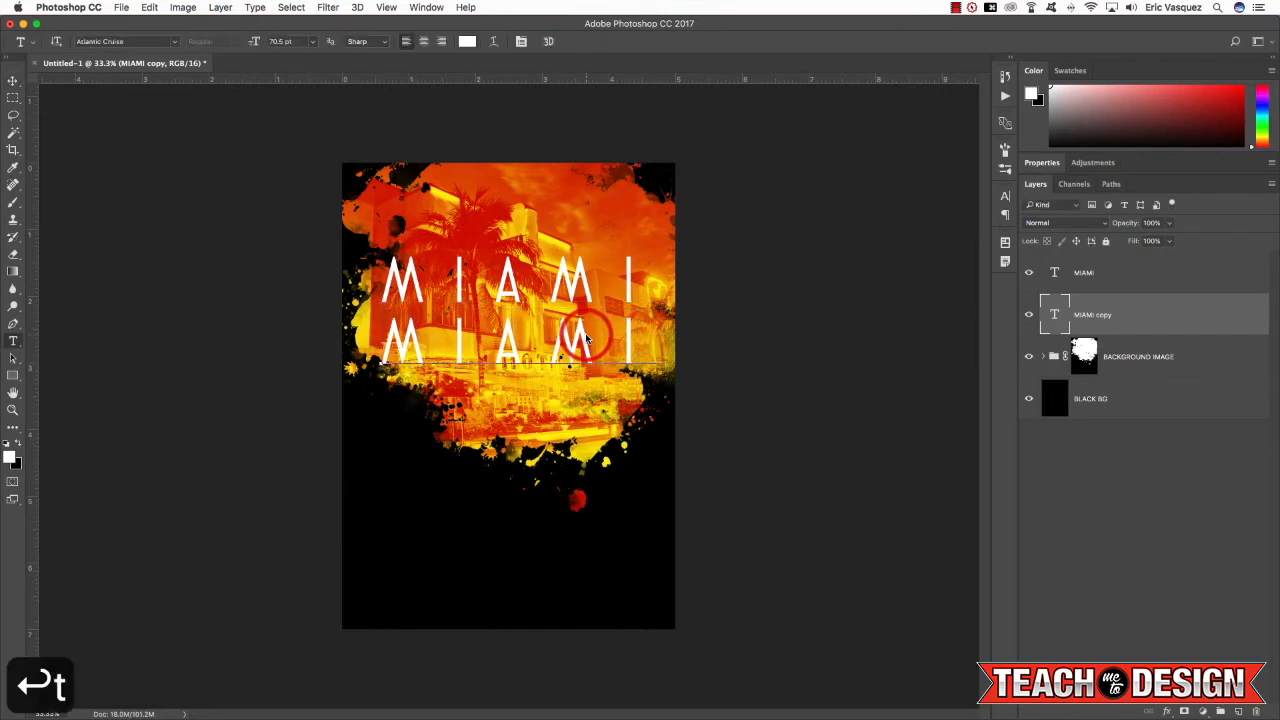
double_click(587, 341)
text(NIGHTS)
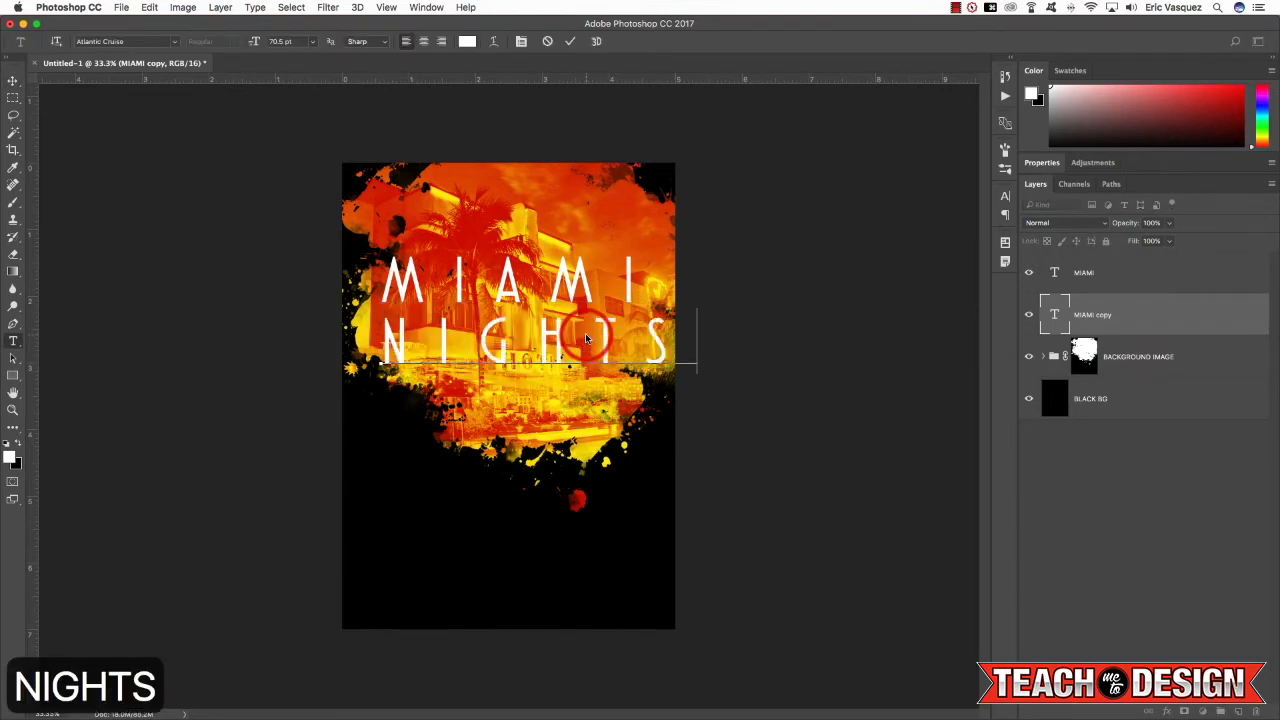
click(13, 80)
key(v)
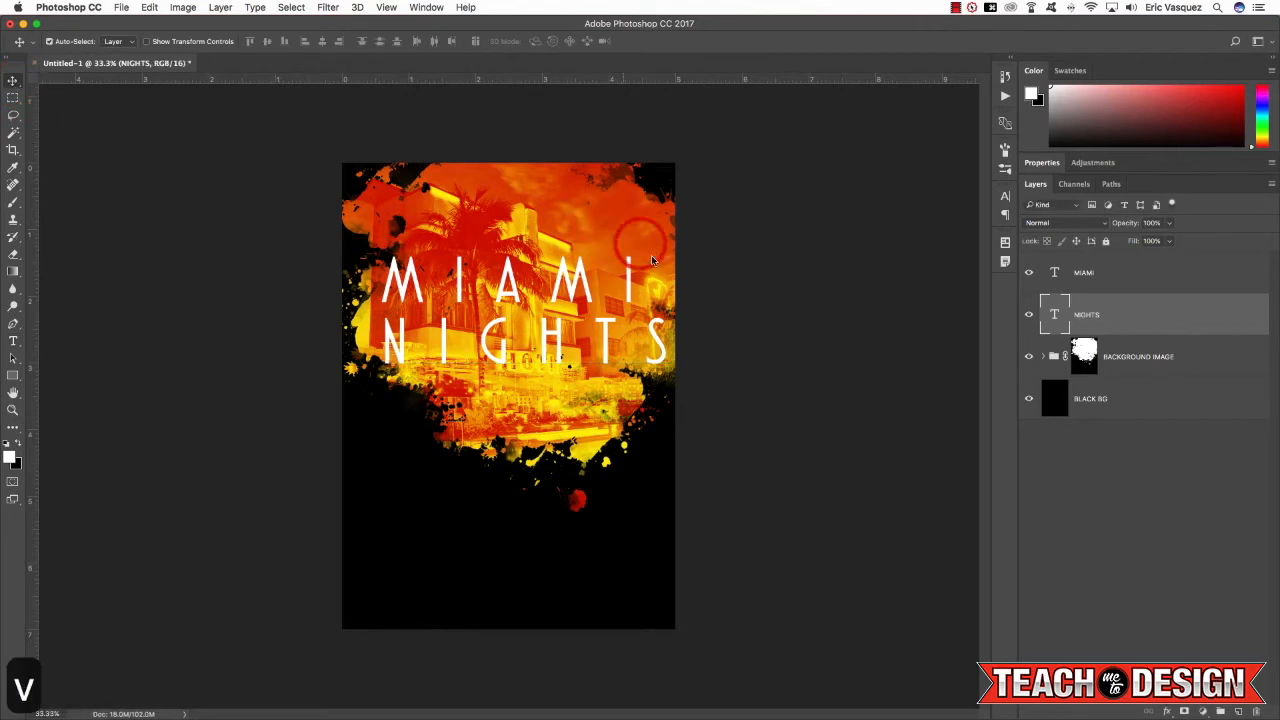
Scale the NIGHTS text down to match the width of MIAMI and nudge it up closer to that word.
key(super+t)
drag(699, 378, 663, 352)
key(Return)
key(shift+Up)
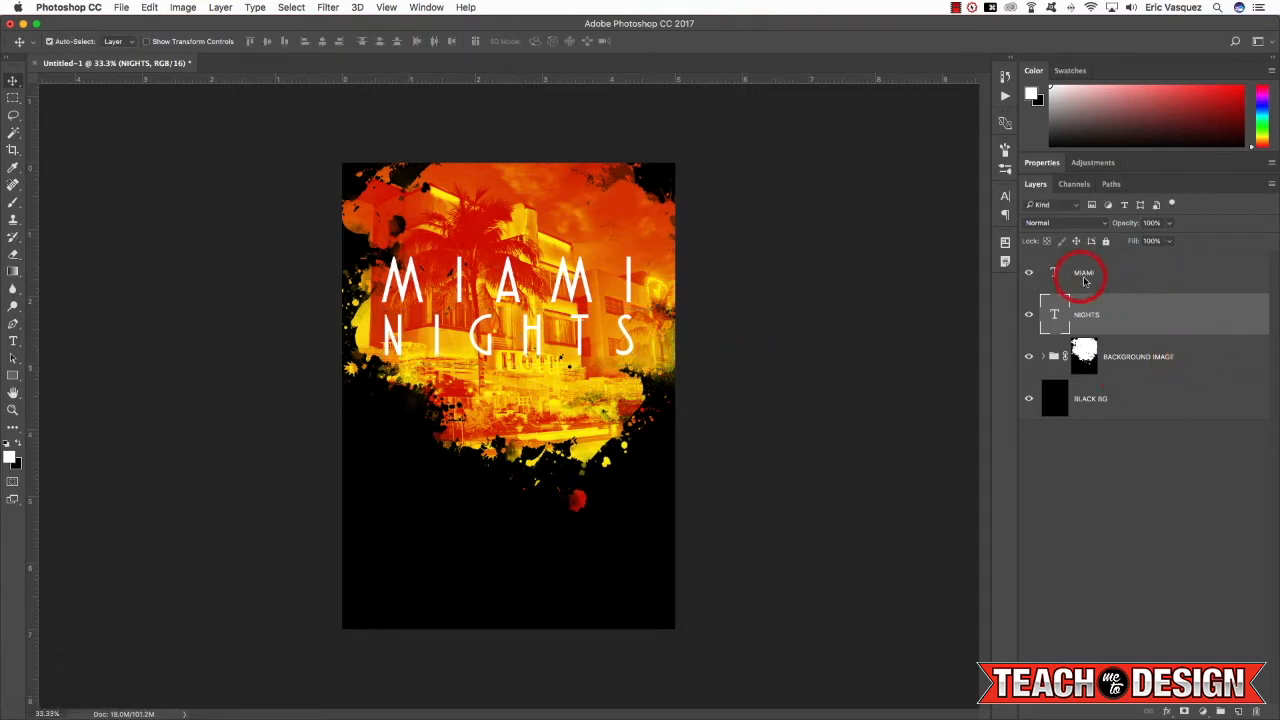
Select the MIAMI and NIGHTS text layers and convert them into a single smart object.
shift+click(1170, 279)
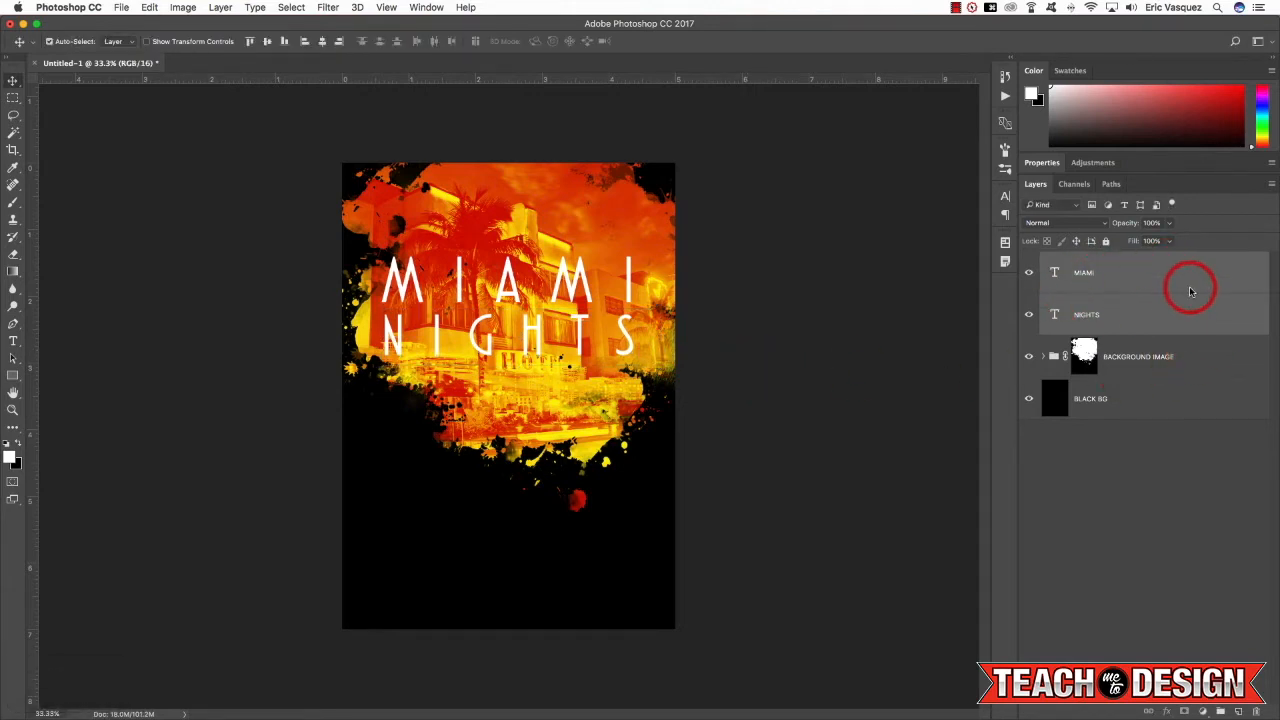
right_click(1183, 271)
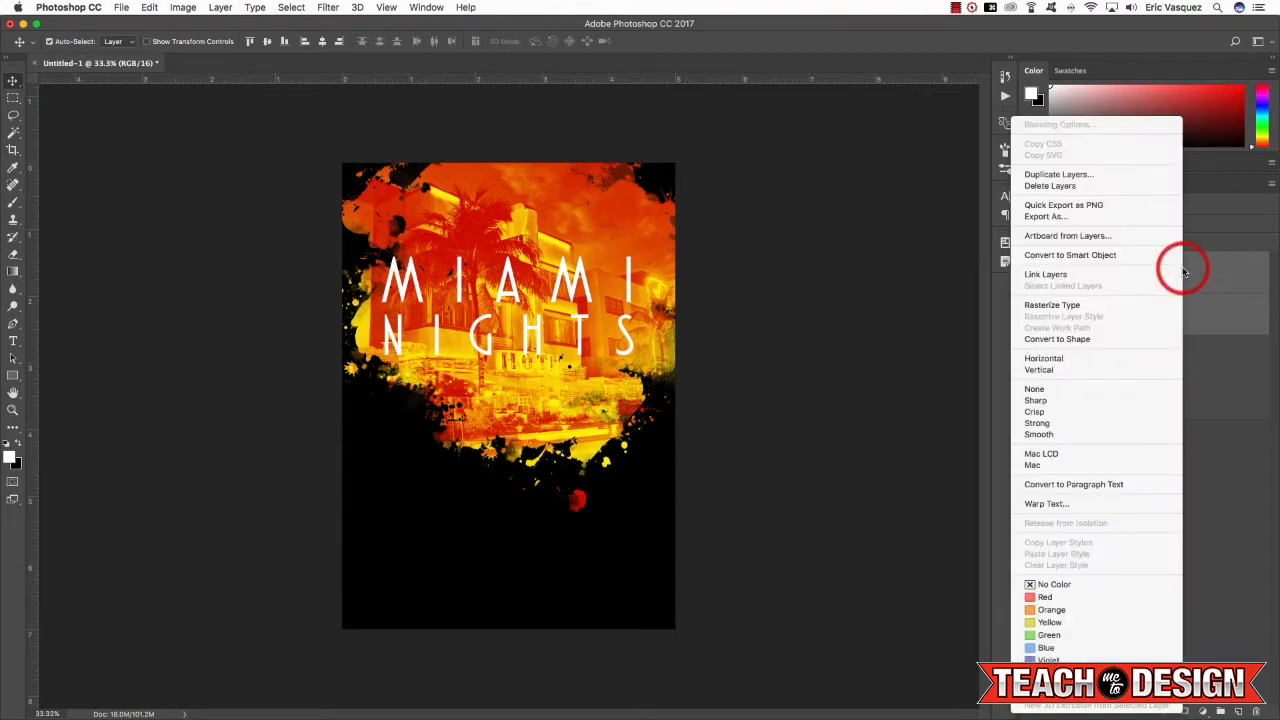
click(1094, 254)
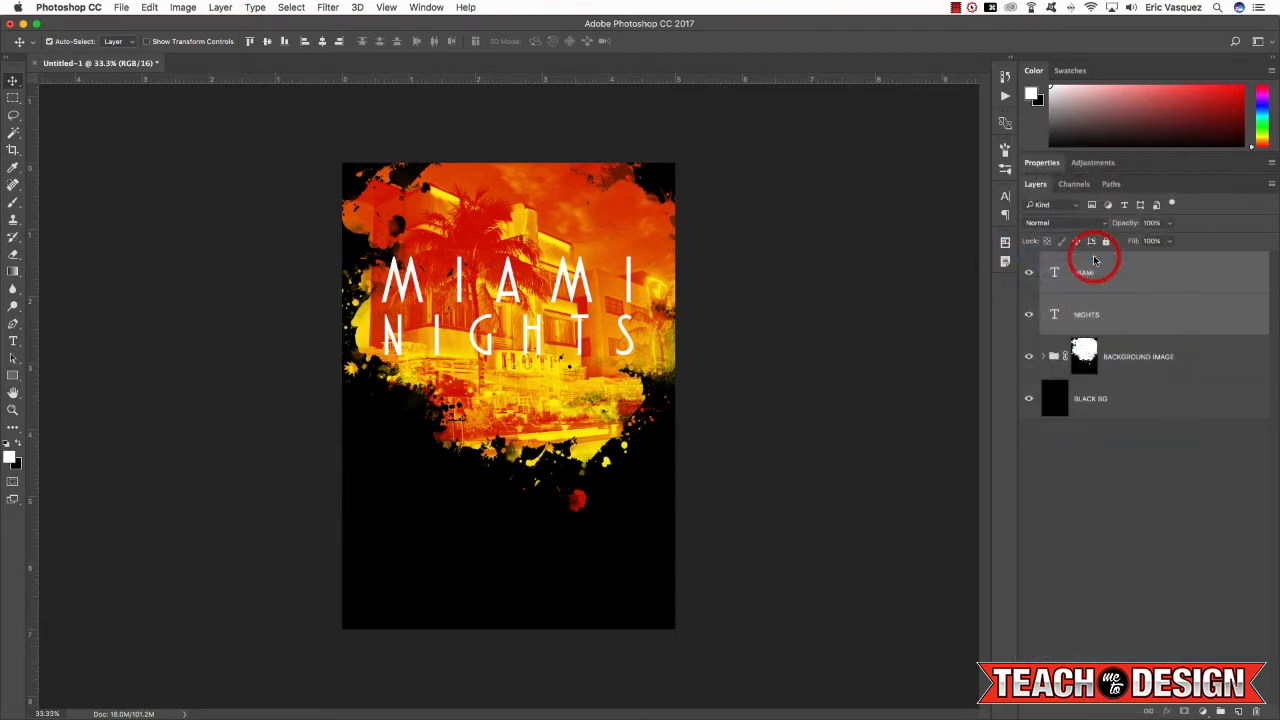
Rename the title smart object layer as MIAMI NIGHTS.
double_click(1087, 273)
key(Down)
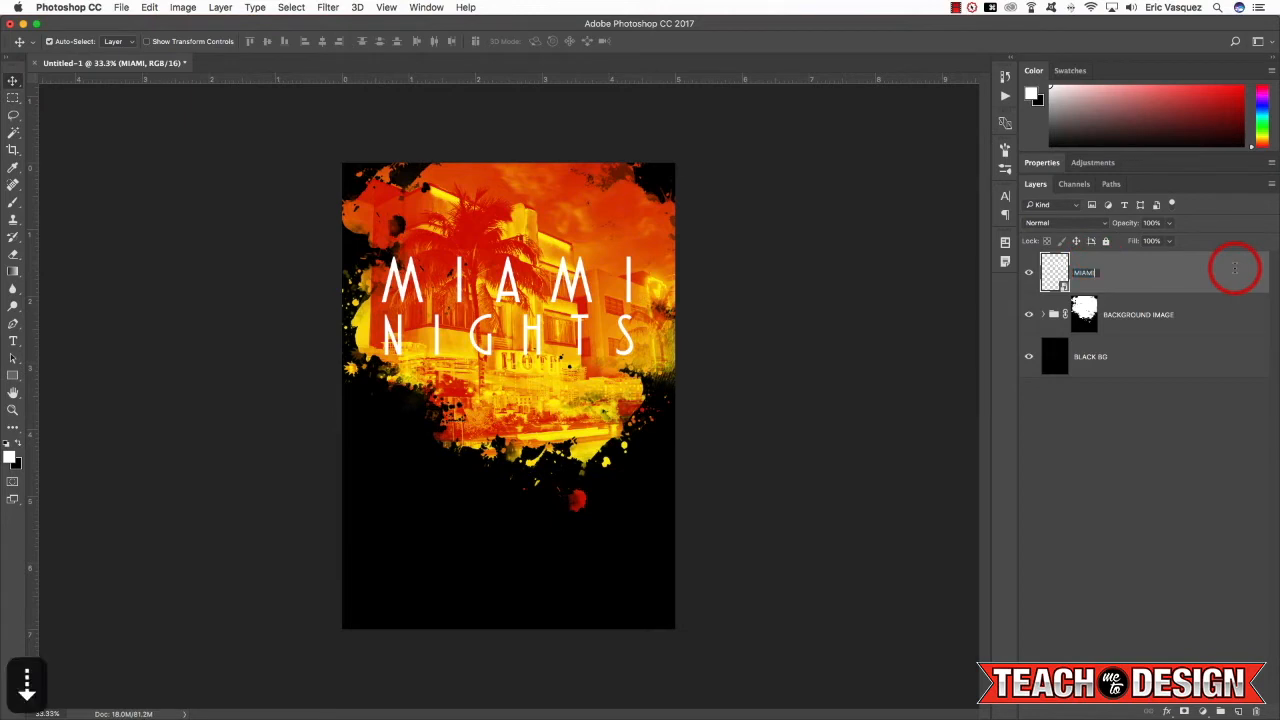
text(NIGHTS)
key(Return)
Nudge the MIAMI NIGHTS title to the right in seven large increments.
key(shift+Right)
key(shift+Right)
key(shift+Right)
key(shift+Right)
key(shift+Right)
key(shift+Right)
key(shift+Right)
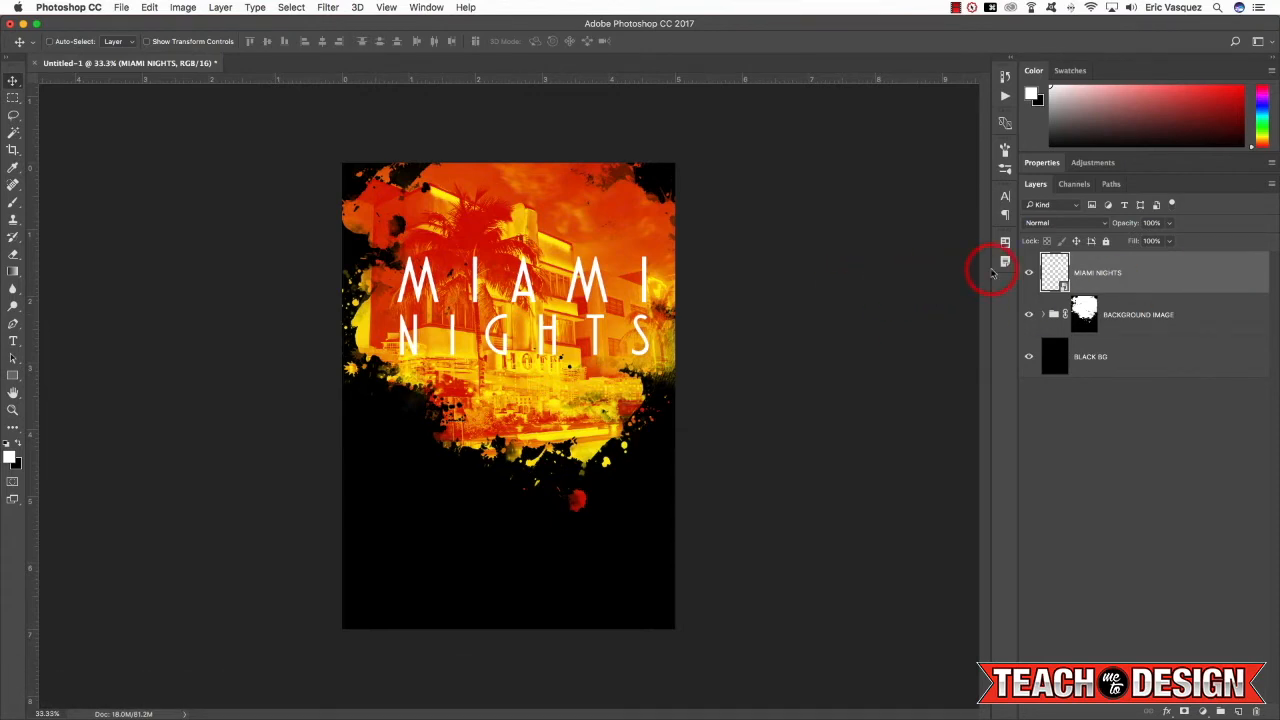
Duplicate the MIAMI NIGHTS layer, send the copy below the original, then hide the original and select the copy.
key(super+j)
key(super+bracketleft)
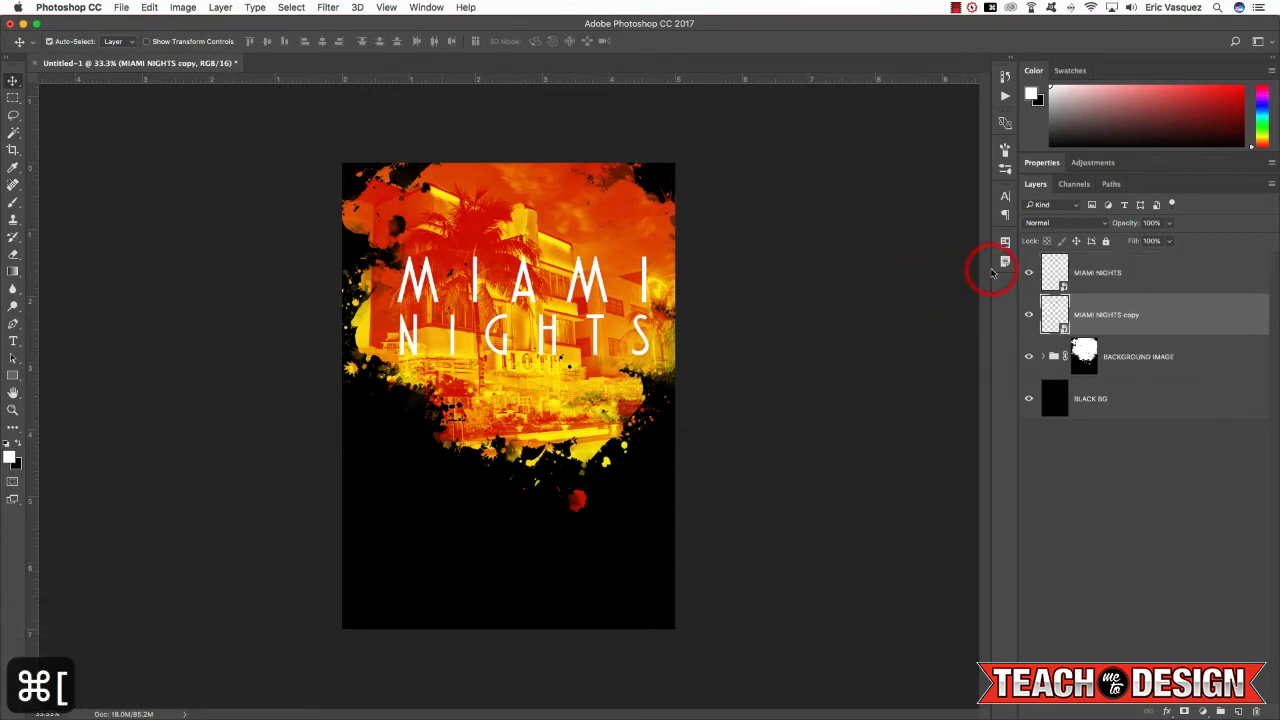
click(1063, 271)
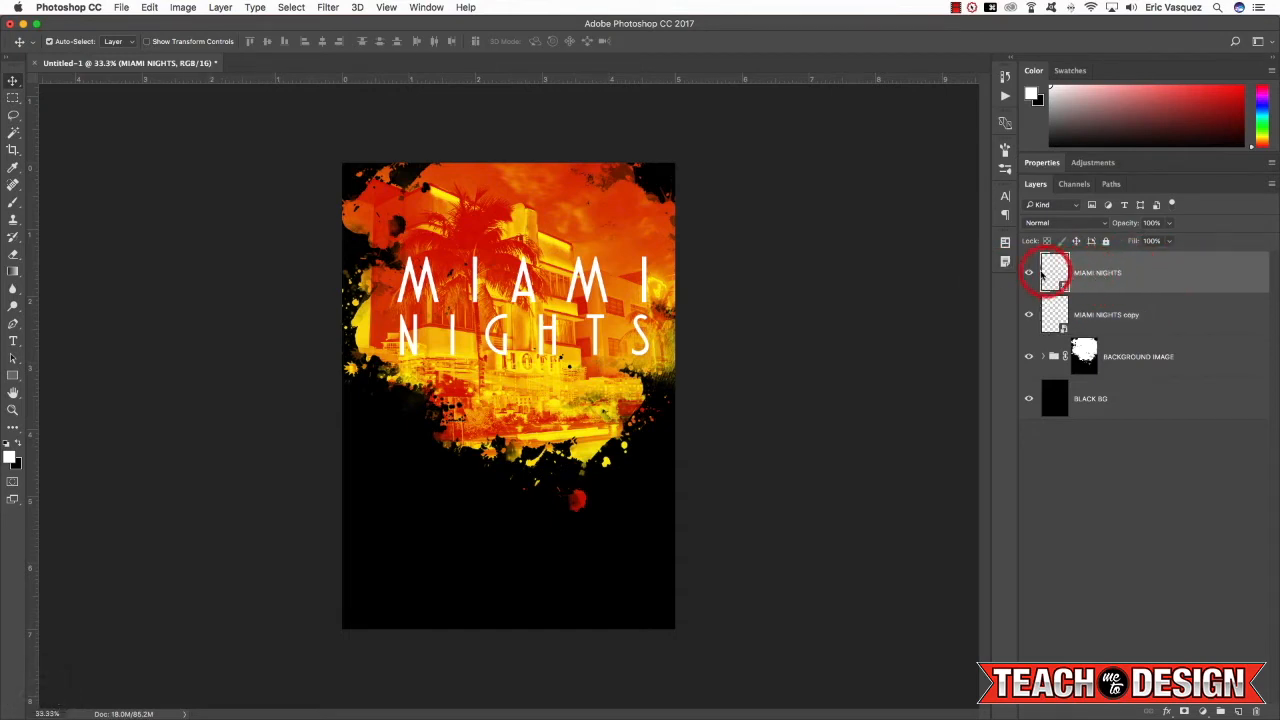
click(1057, 312)
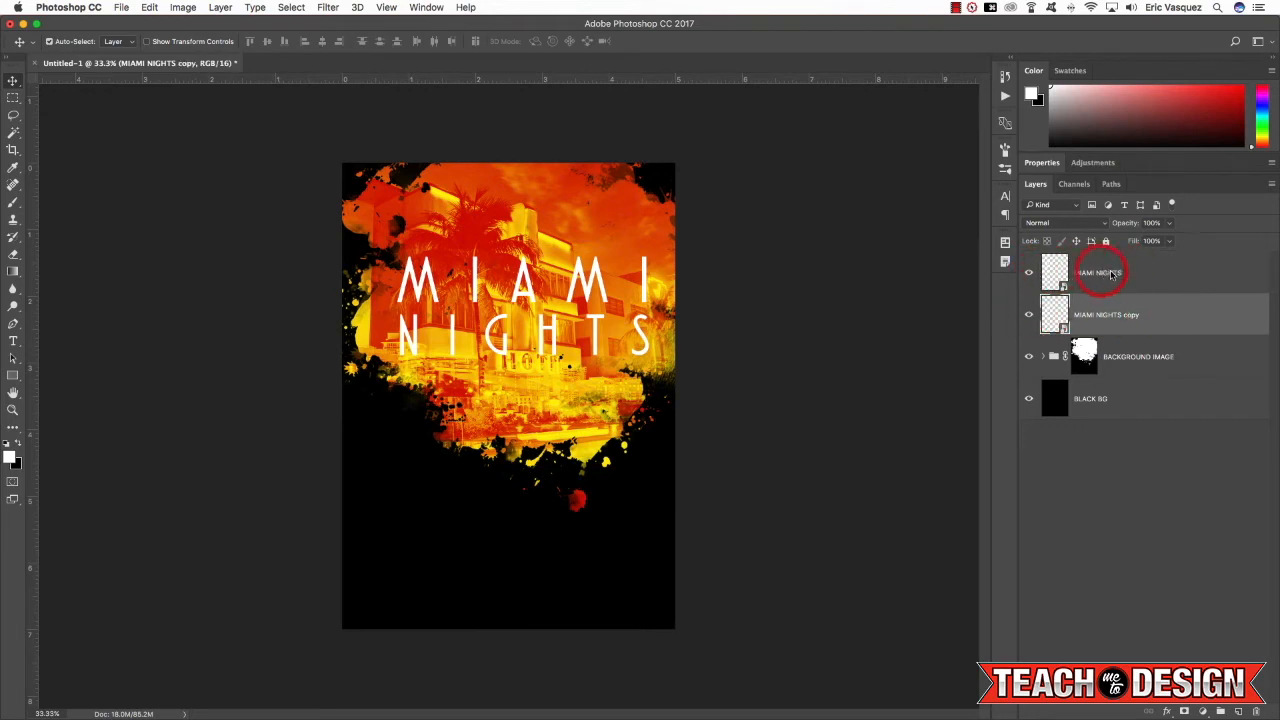
click(1152, 281)
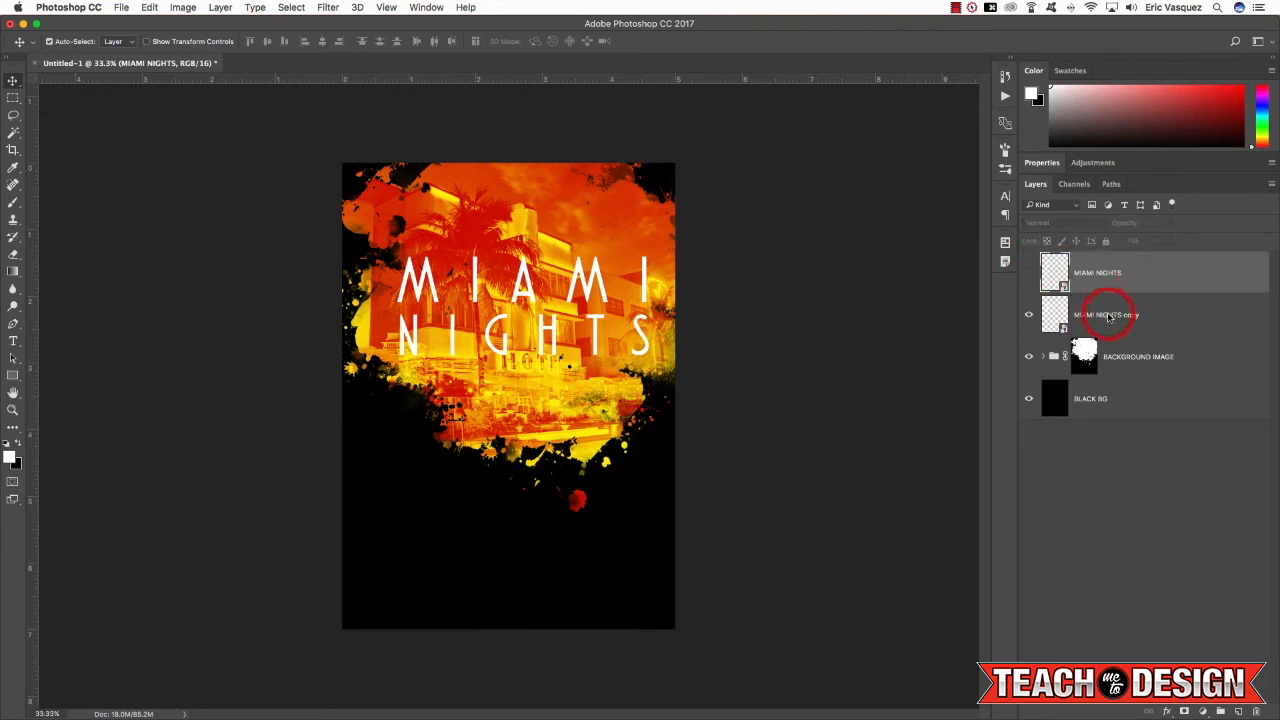
click(1108, 318)
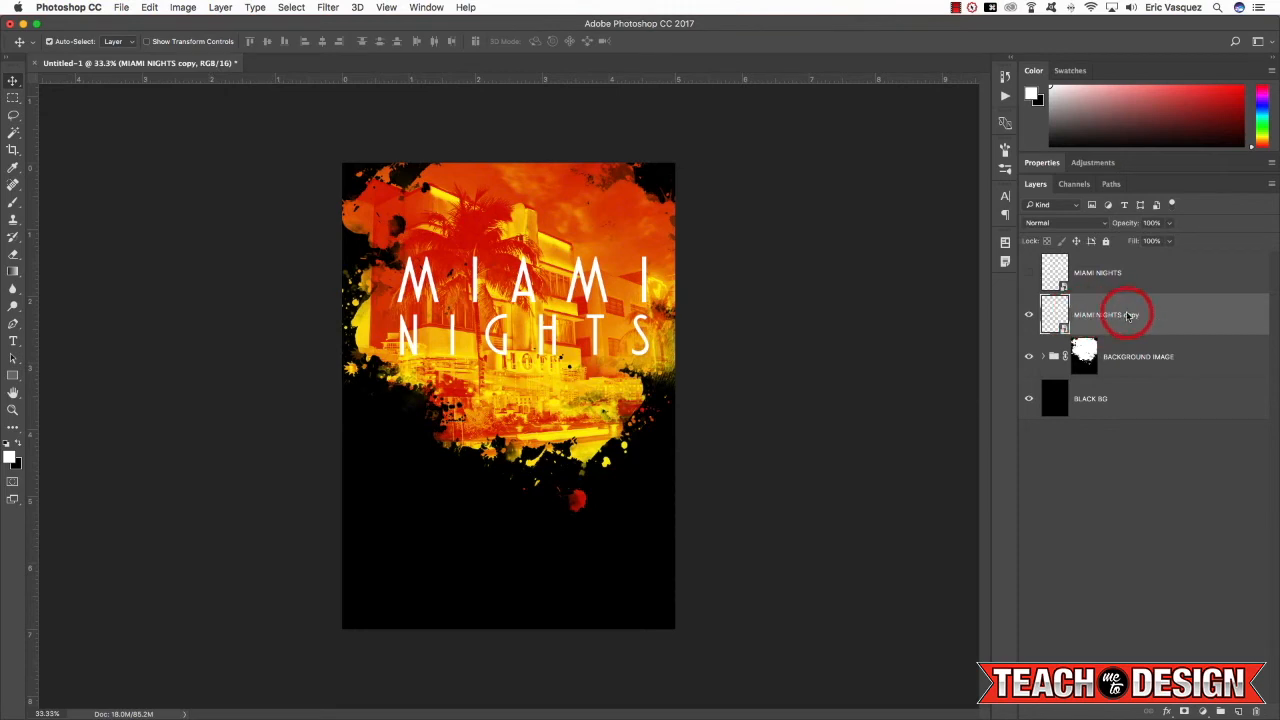
click(1029, 315)
click(1029, 315)
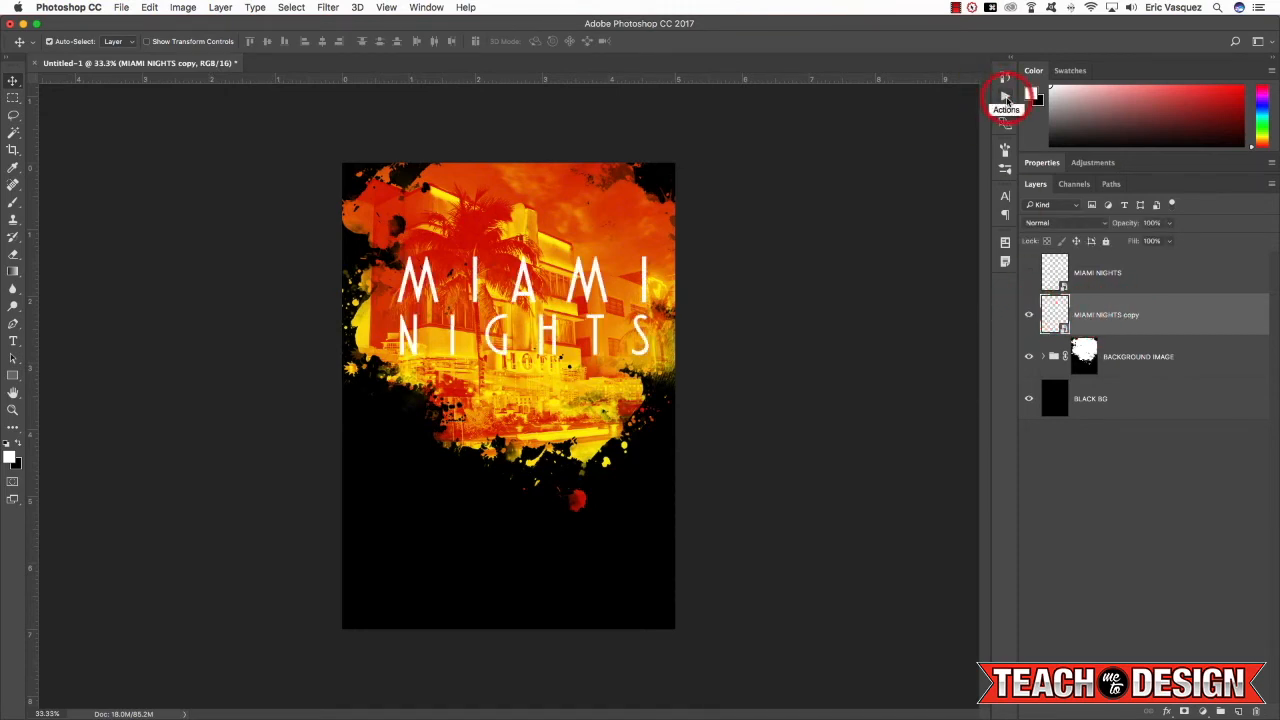
Create a new action named Extrude in the Default Actions set and start recording it.
click(1005, 97)
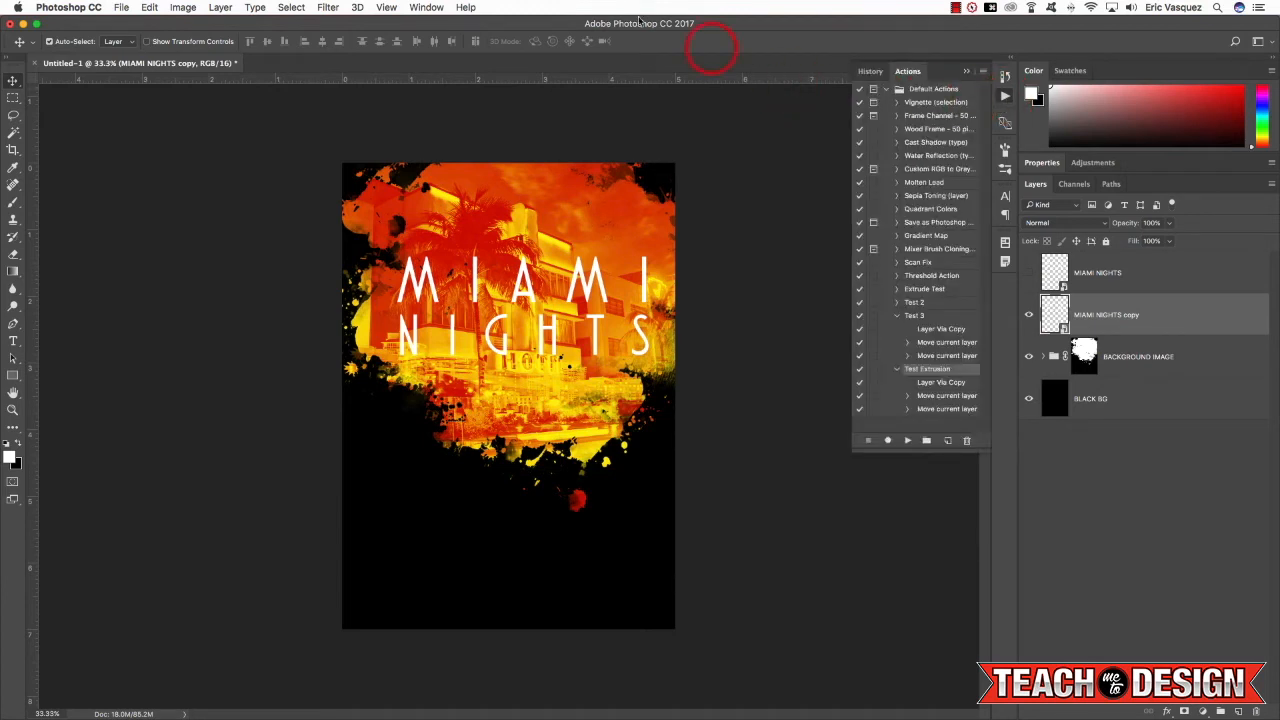
click(427, 7)
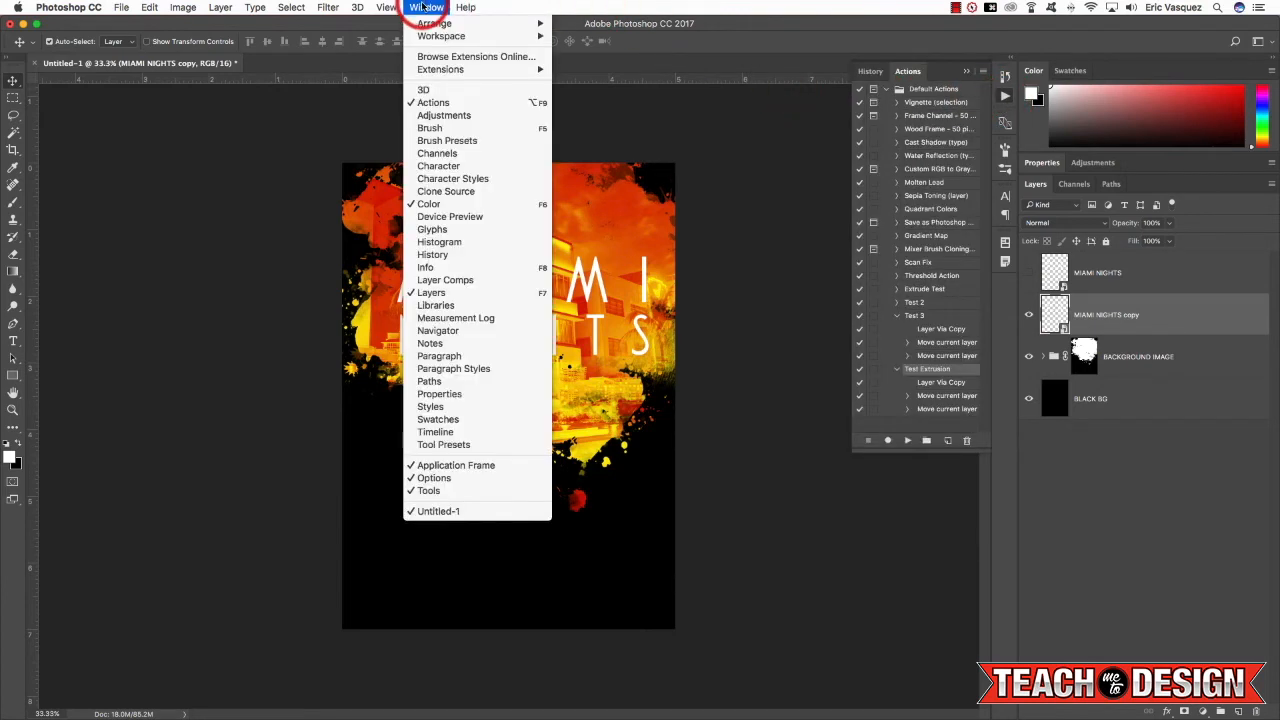
click(429, 103)
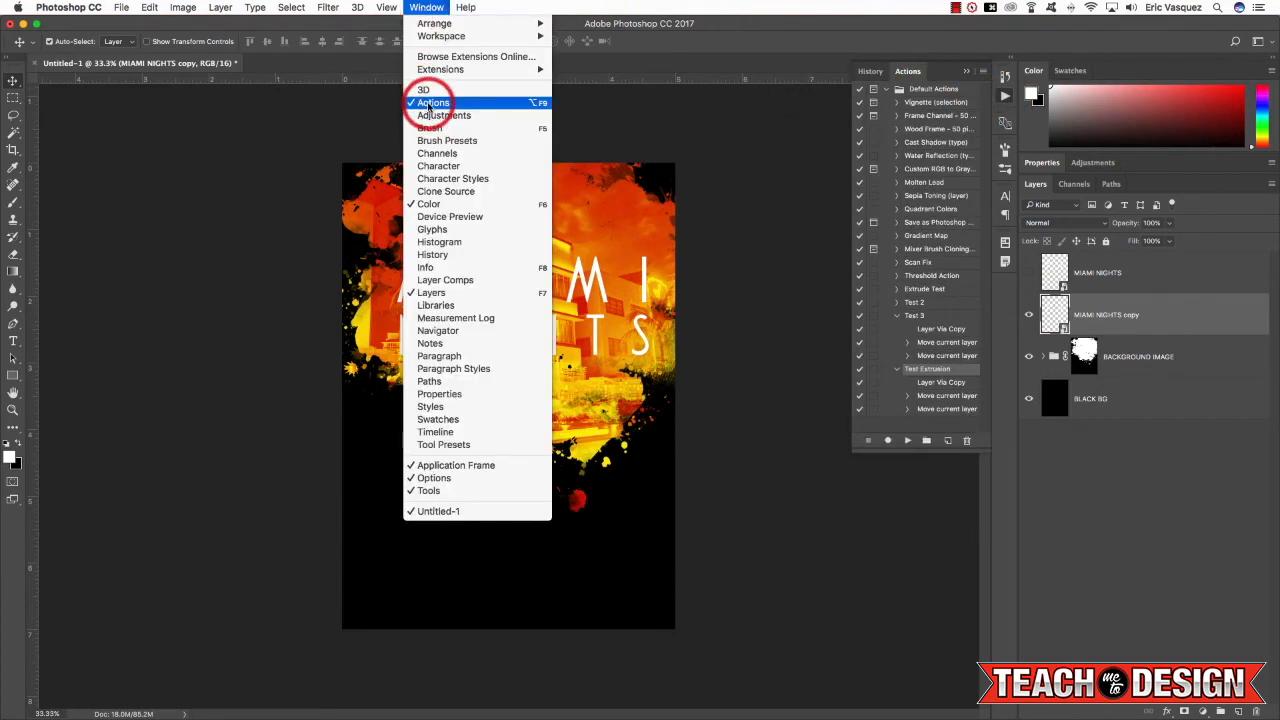
click(640, 131)
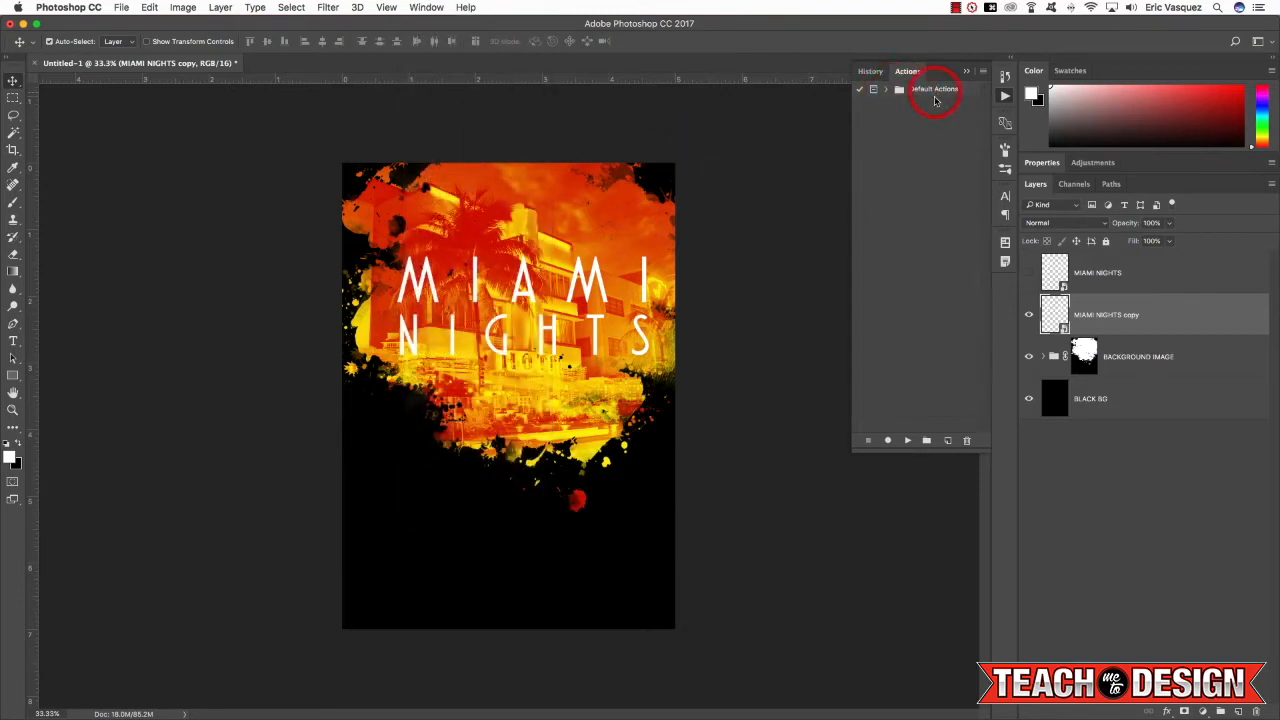
click(949, 441)
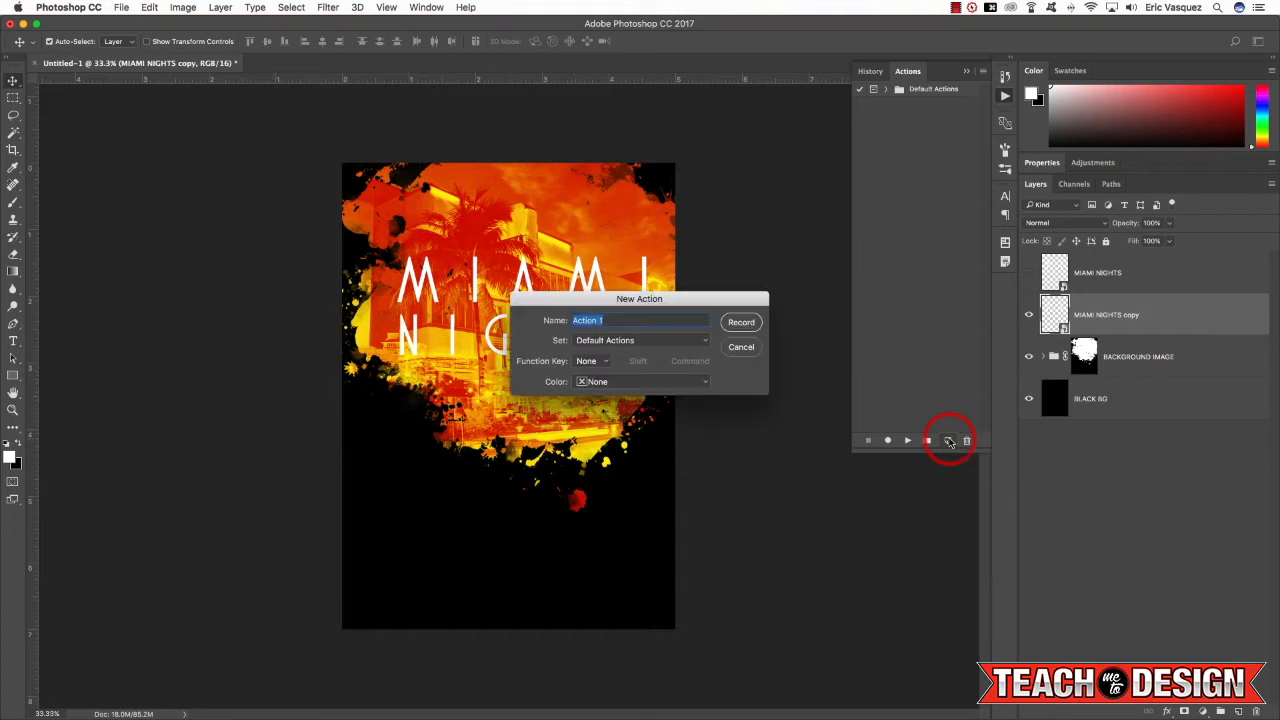
text(Extrude)
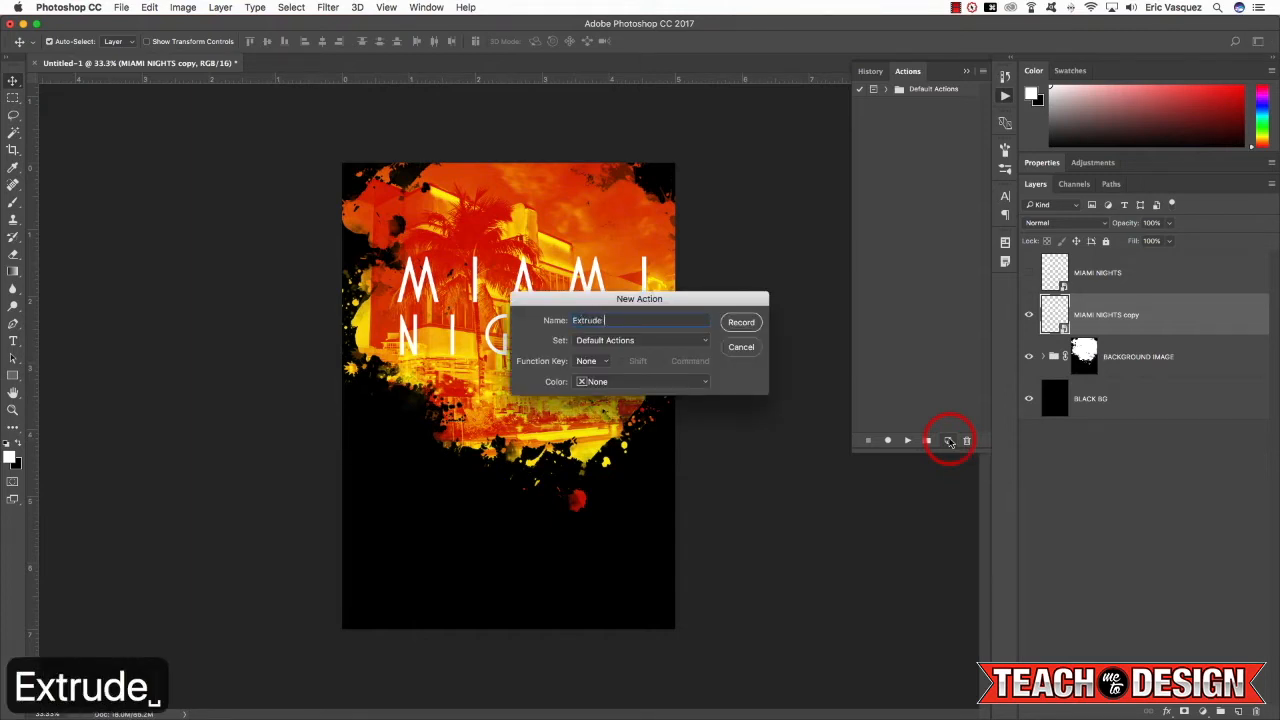
key(Return)
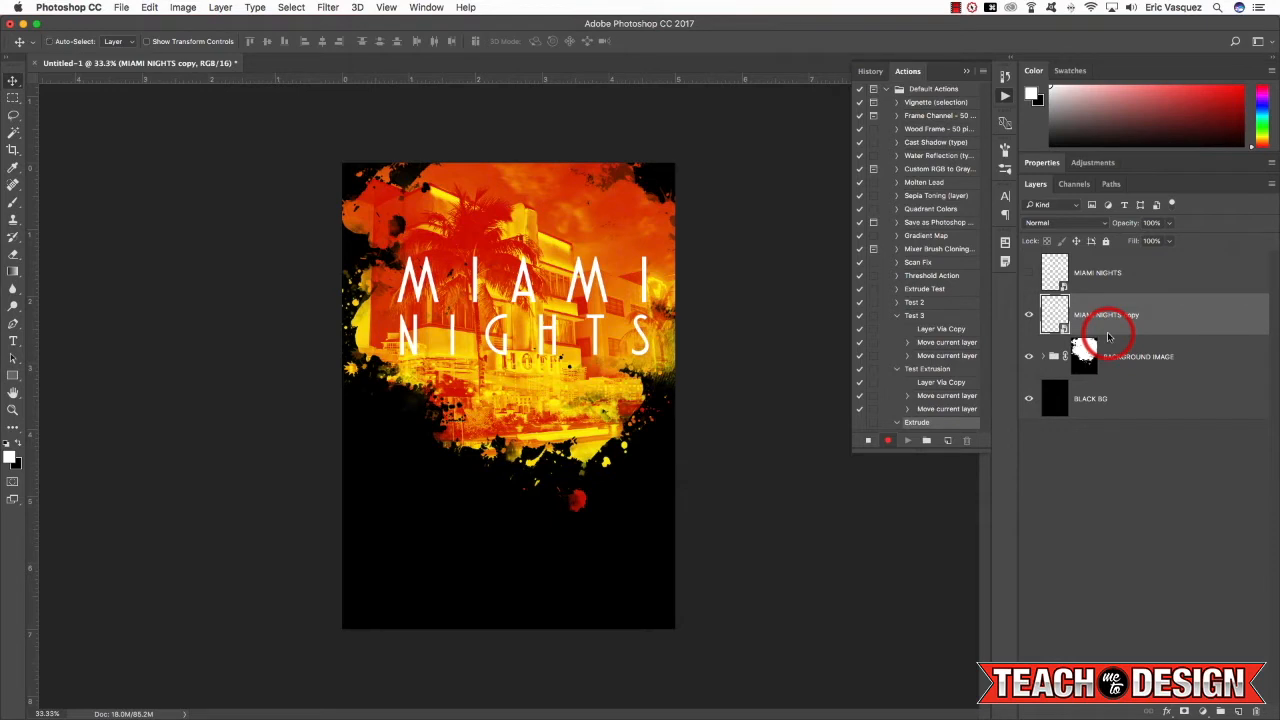
Record duplicating the title copy, sending it one level down, and nudging it one step down and one step right, then stop recording.
key(super+j)
key(super+bracketleft)
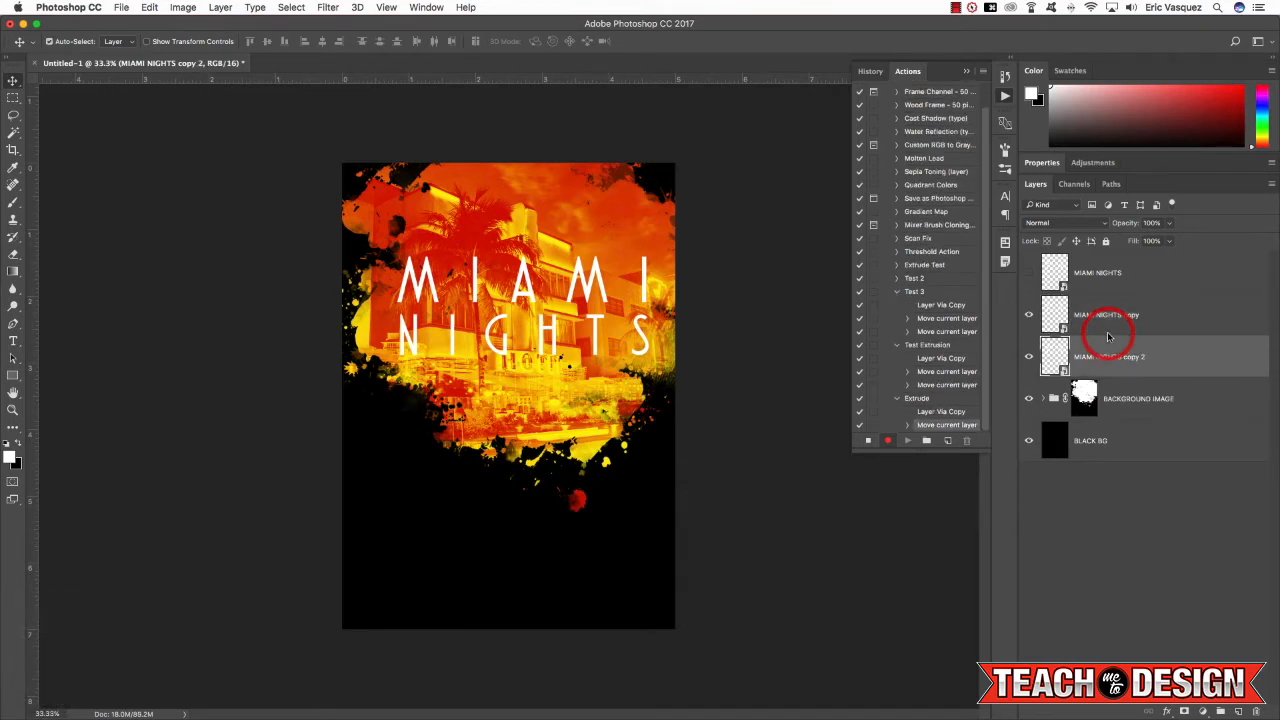
key(v)
key(Down)
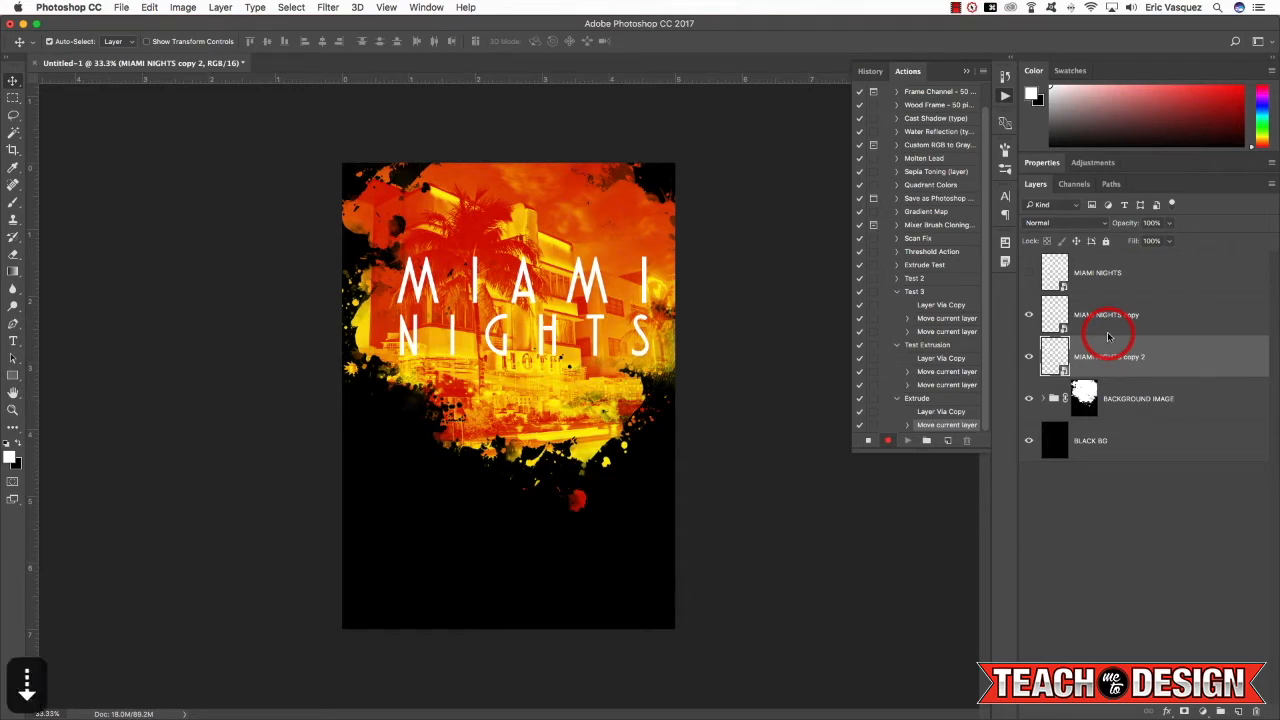
key(Right)
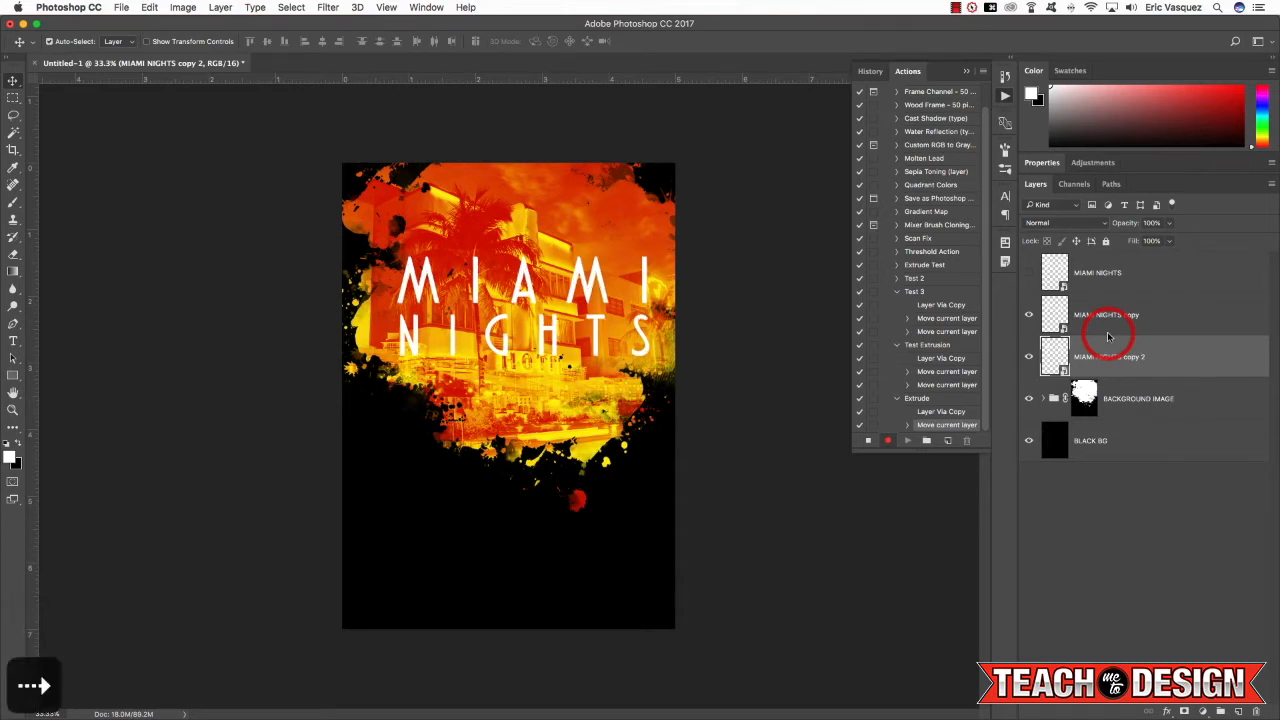
click(870, 441)
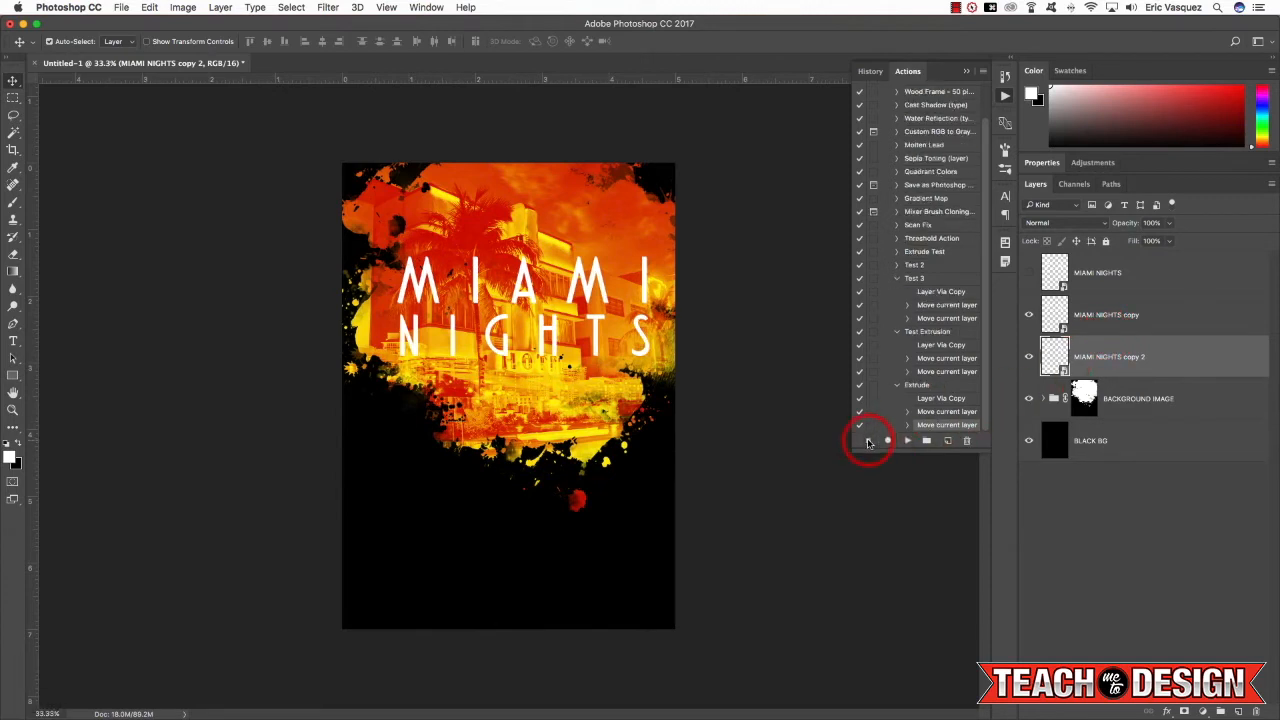
Play the Extrude action repeatedly until the stacked title layers reach MIAMI NIGHTS copy 50.
drag(988, 452, 988, 507)
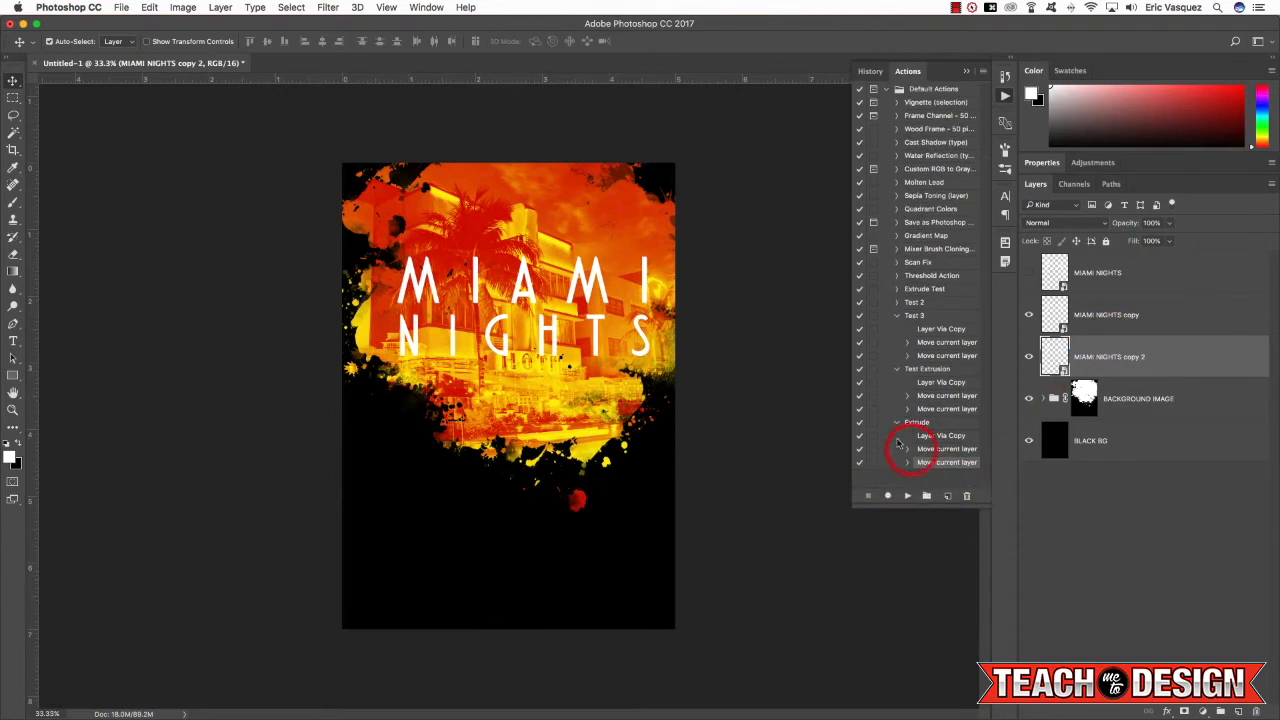
drag(855, 425, 746, 428)
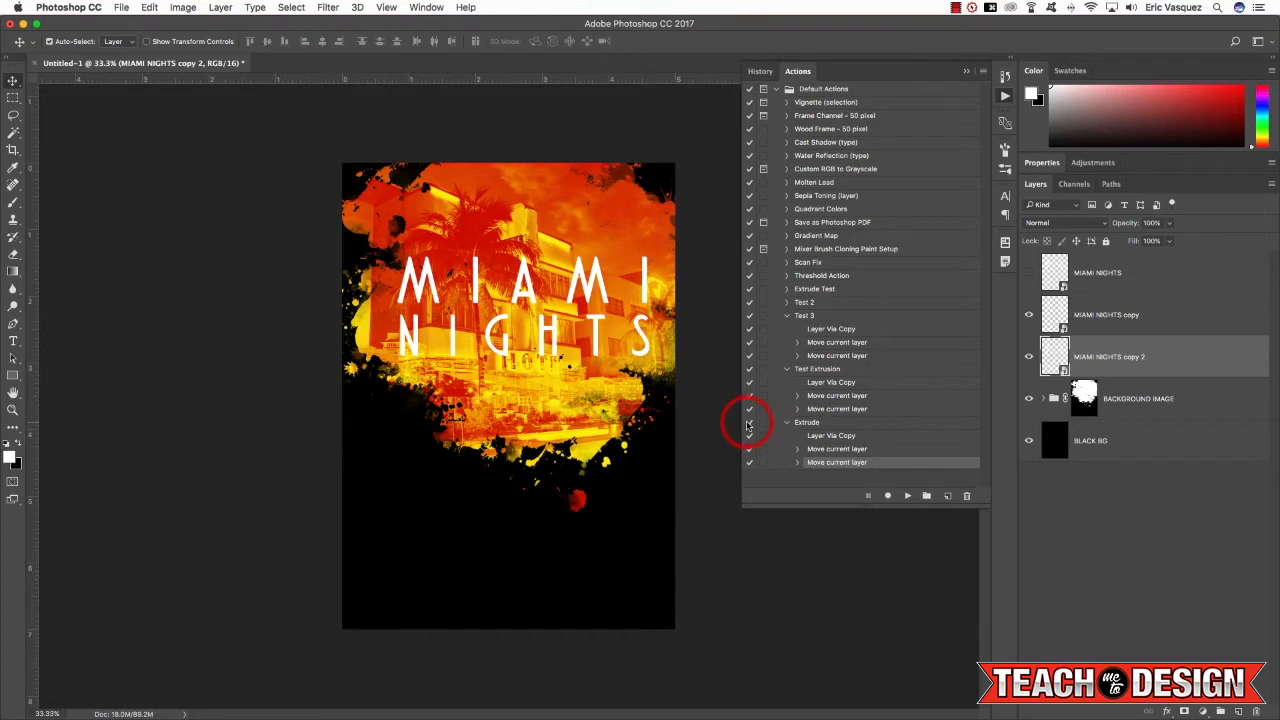
click(840, 425)
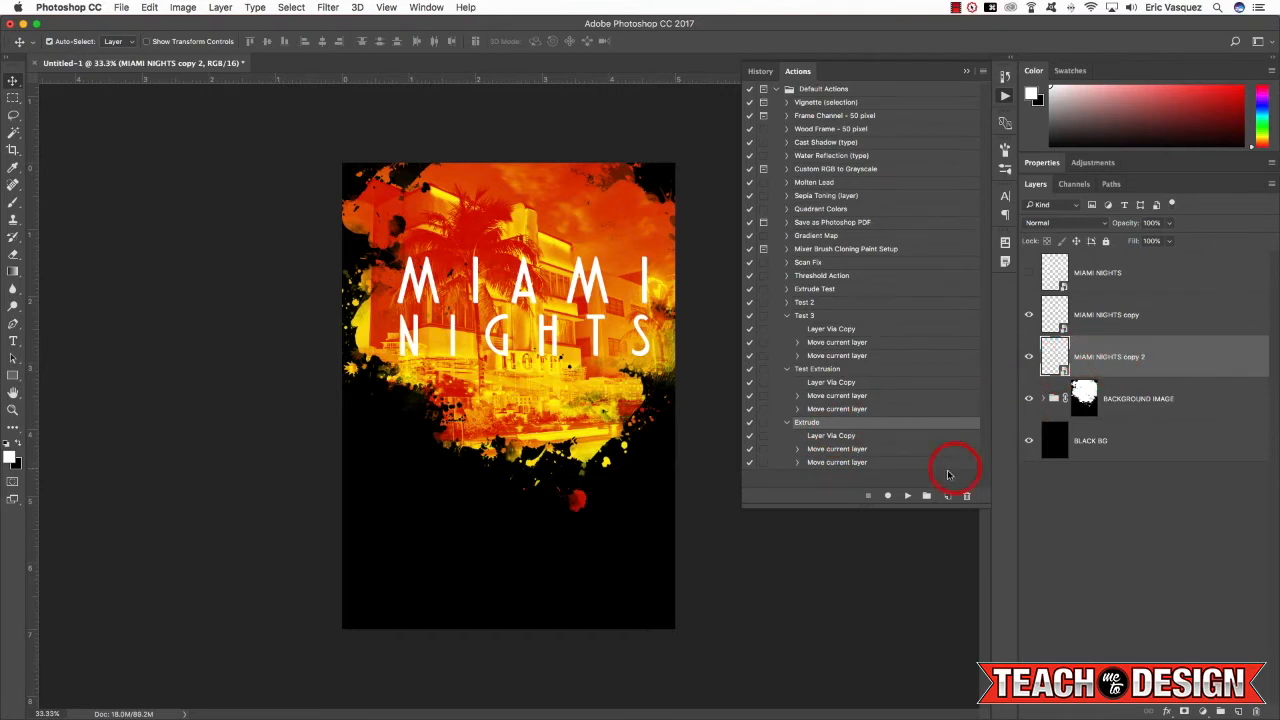
click(906, 495)
click(906, 496)
click(906, 496)
click(906, 496)
click(906, 496)
click(906, 496)
click(906, 496)
click(906, 496)
click(906, 496)
click(906, 496)
click(906, 496)
click(906, 496)
click(906, 496)
click(906, 496)
click(906, 496)
click(906, 496)
click(906, 496)
click(906, 496)
click(906, 496)
click(906, 496)
click(906, 496)
click(906, 496)
click(906, 496)
click(906, 496)
click(906, 496)
click(906, 496)
click(906, 496)
click(906, 496)
click(906, 496)
click(906, 496)
click(906, 496)
click(906, 496)
click(906, 496)
click(906, 496)
click(906, 496)
click(906, 496)
click(906, 496)
click(906, 496)
click(906, 496)
click(906, 496)
click(906, 496)
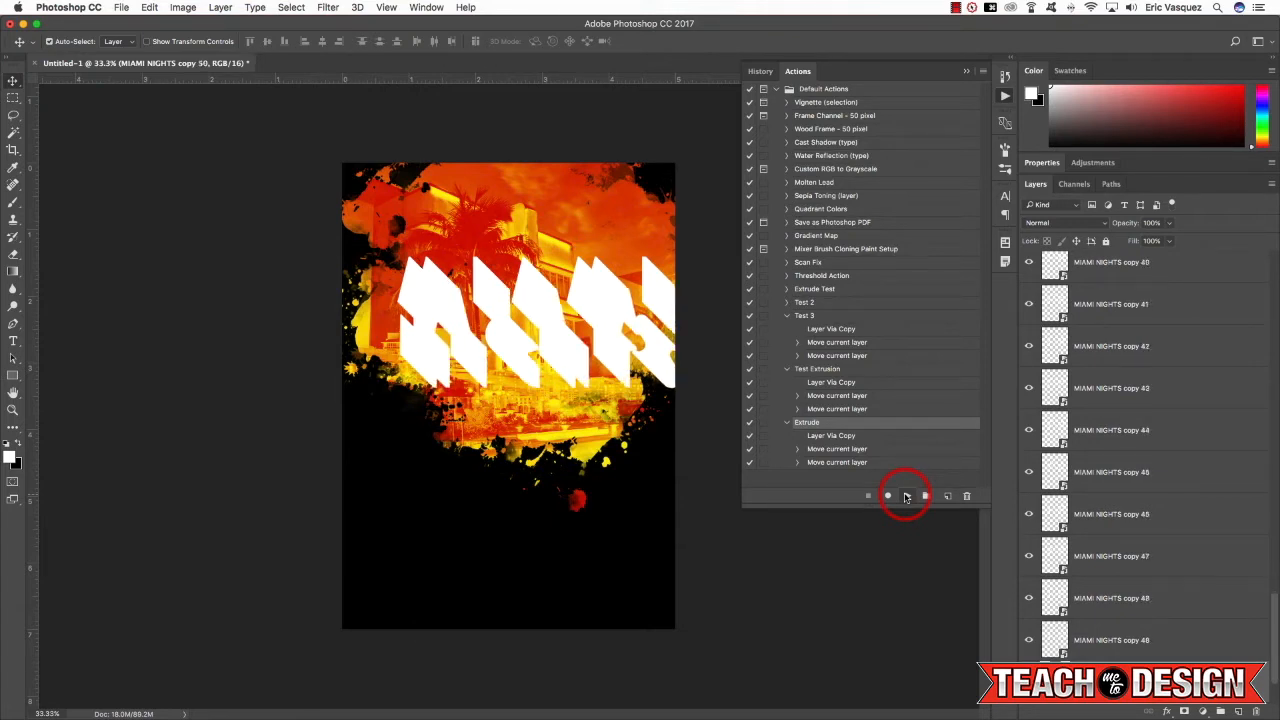
Select all the MIAMI NIGHTS copy layers and group them under the name EXTRUSION.
drag(1275, 606, 1274, 270)
shift+click(1164, 307)
click(1276, 300)
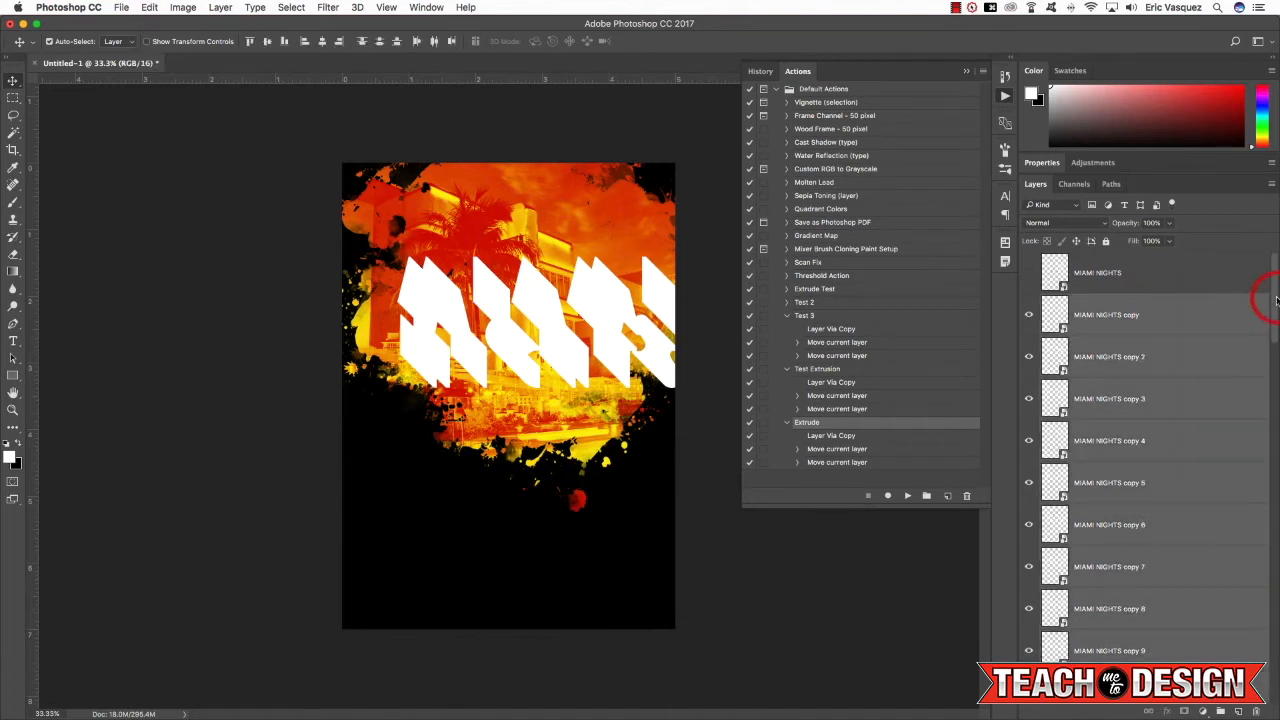
key(super+g)
double_click(1080, 301)
text(EXTRUSION)
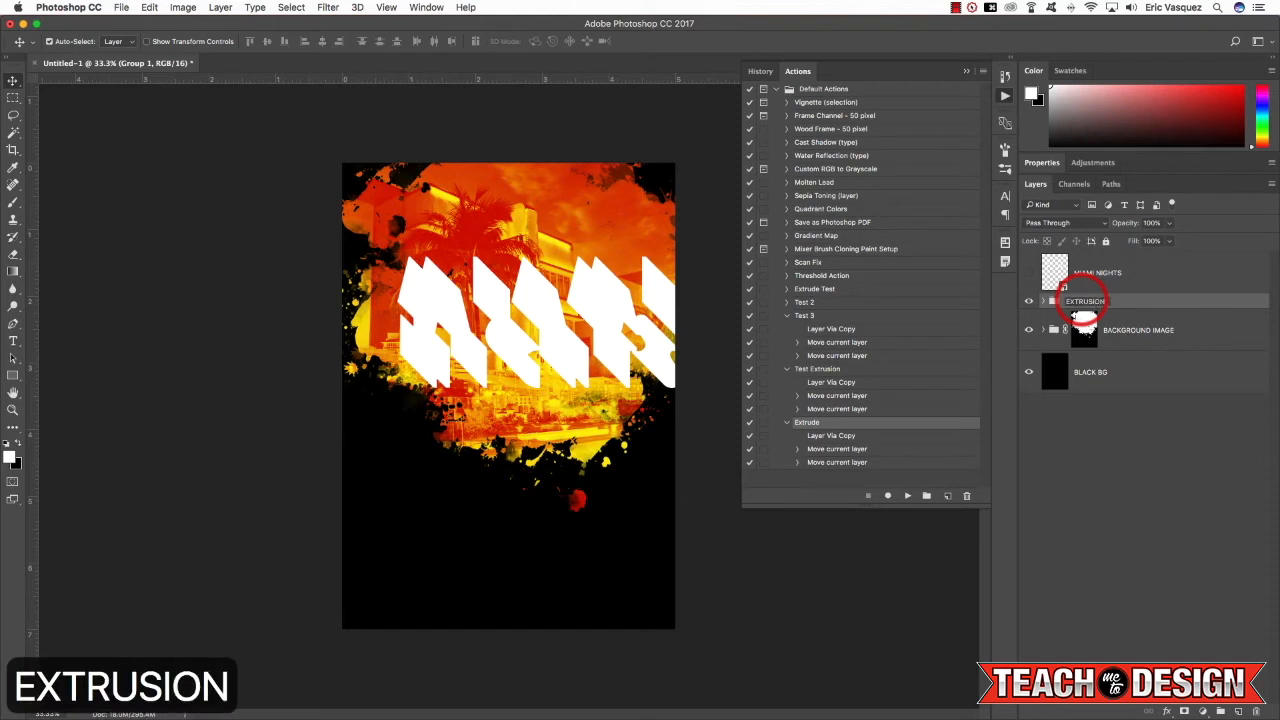
key(Return)
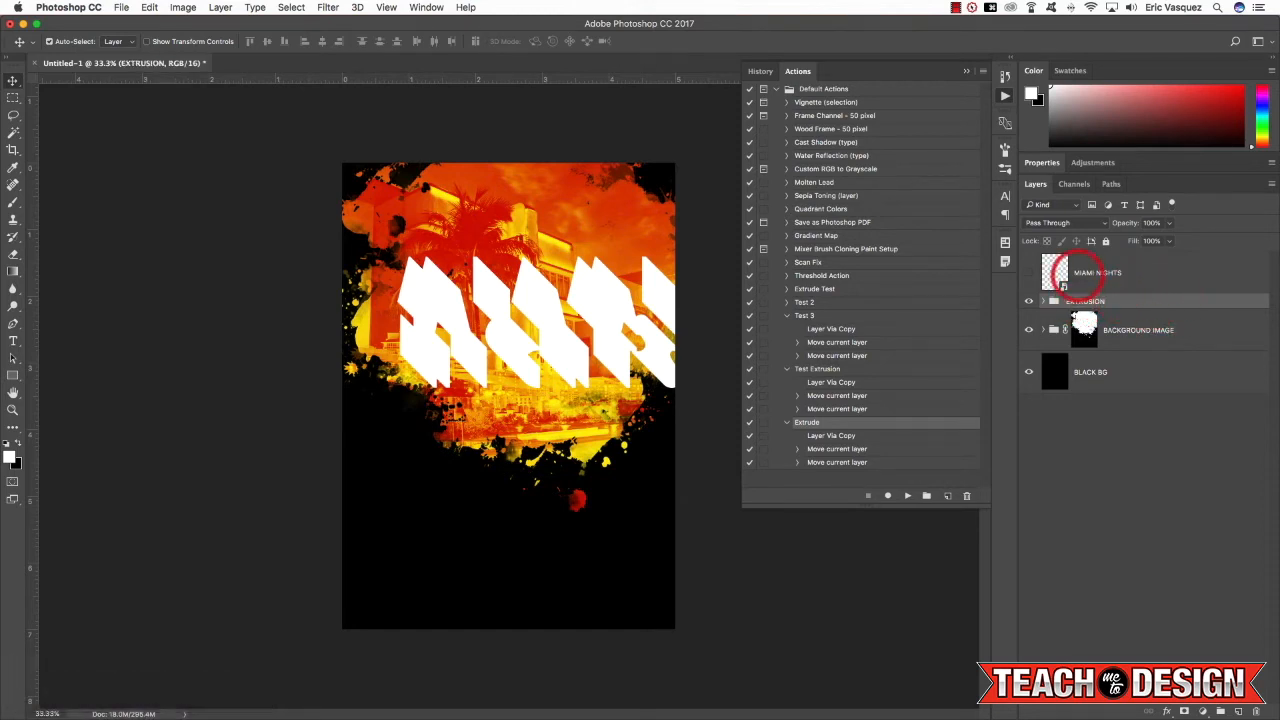
Set the EXTRUSION group's fill to 0% and make the original MIAMI NIGHTS layer visible again.
click(1169, 243)
drag(1171, 258, 1047, 258)
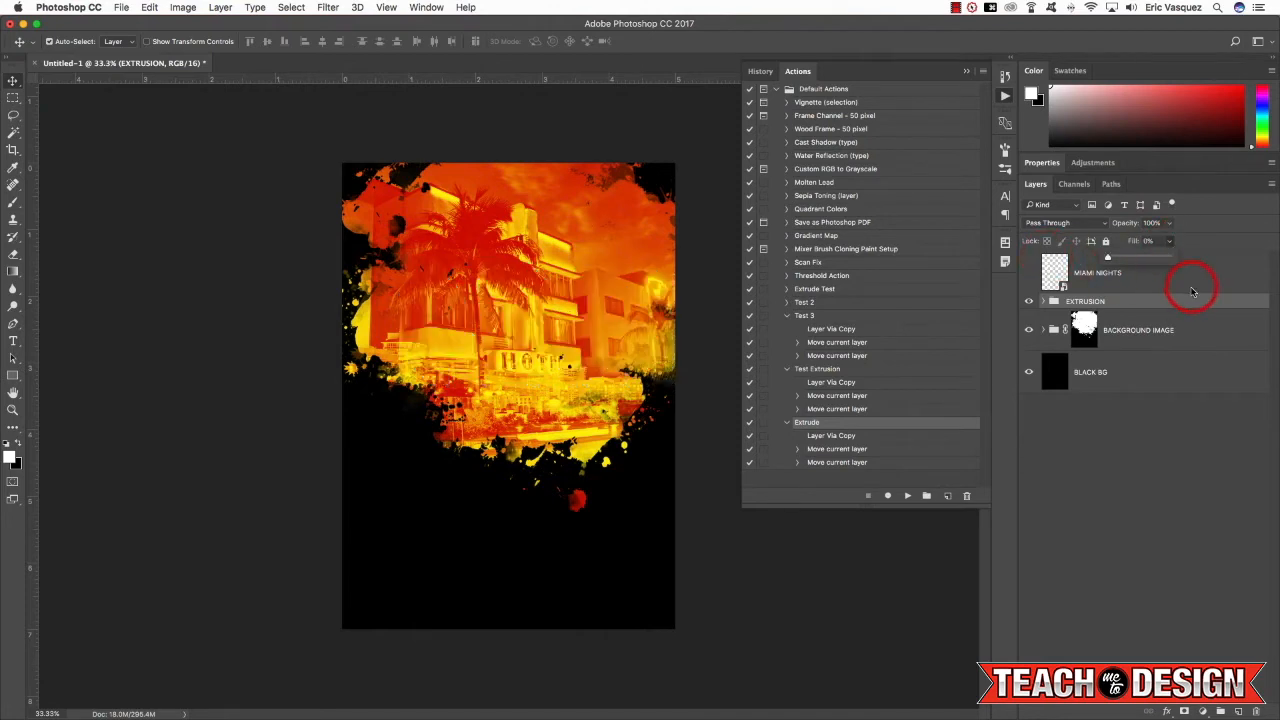
click(1192, 287)
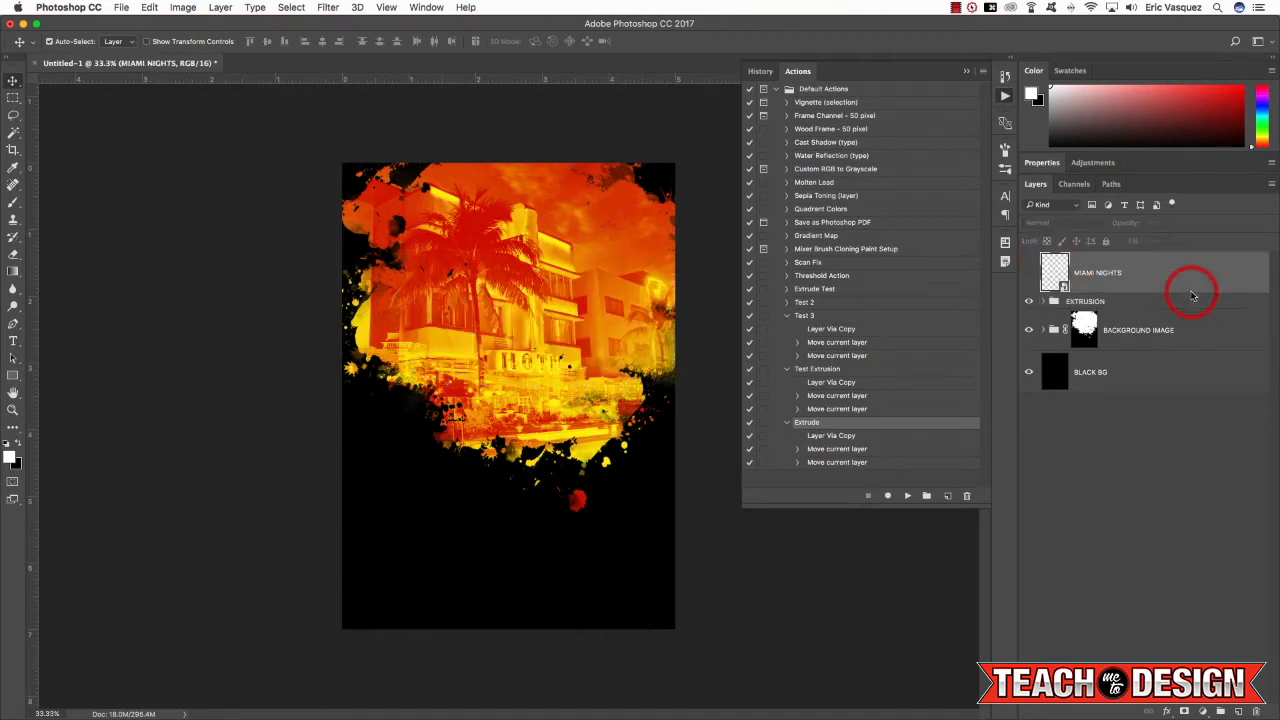
click(1029, 272)
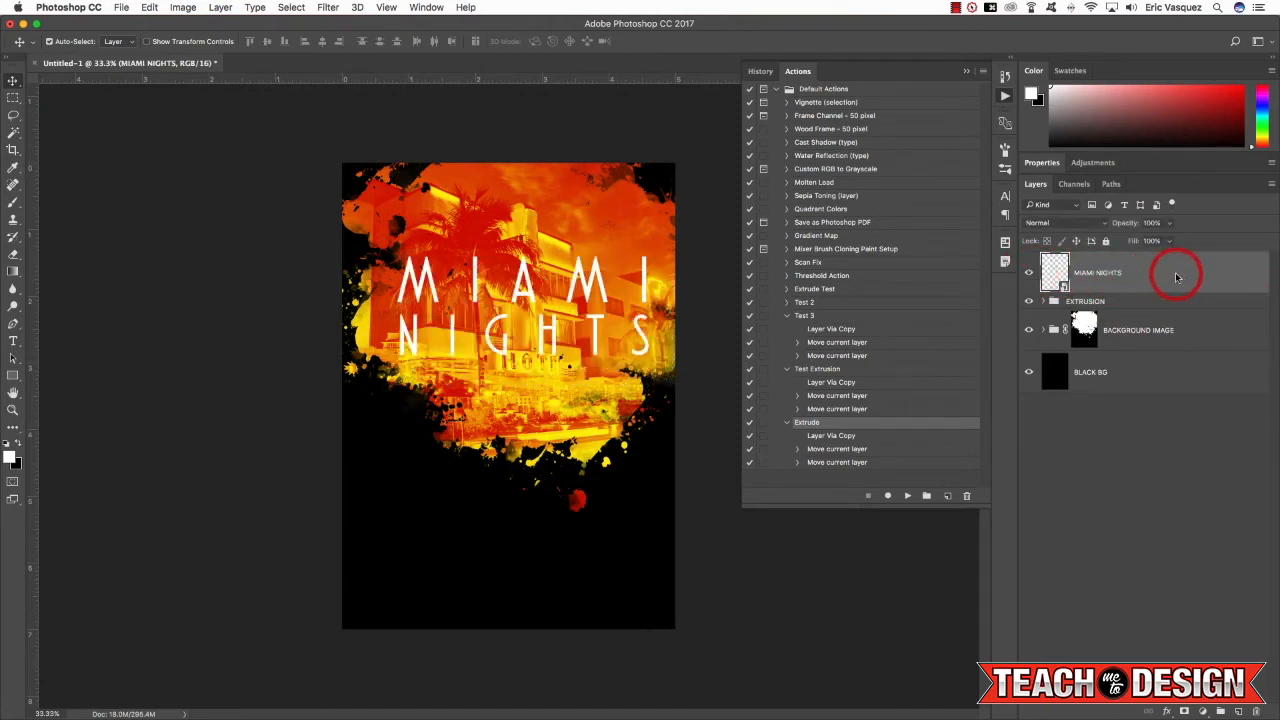
Add a Color Overlay to the EXTRUSION group, using the orange-red sampled from the sky in the photo.
click(1148, 300)
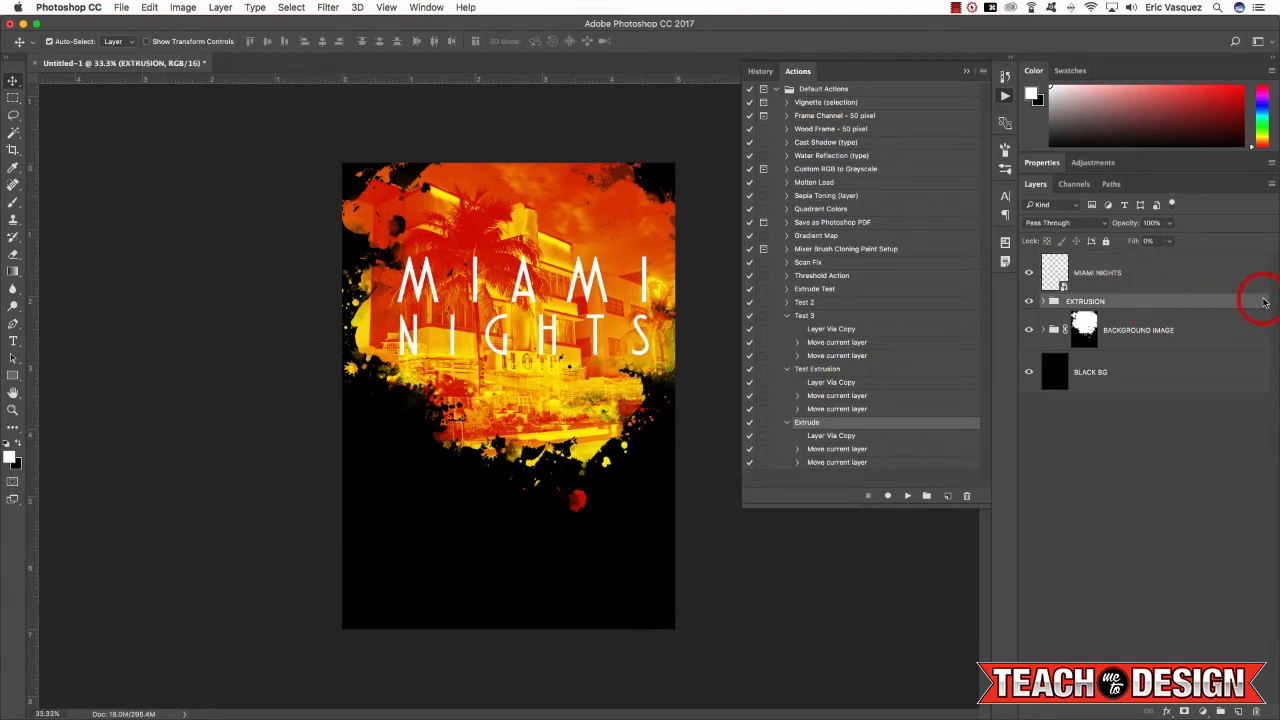
double_click(1263, 302)
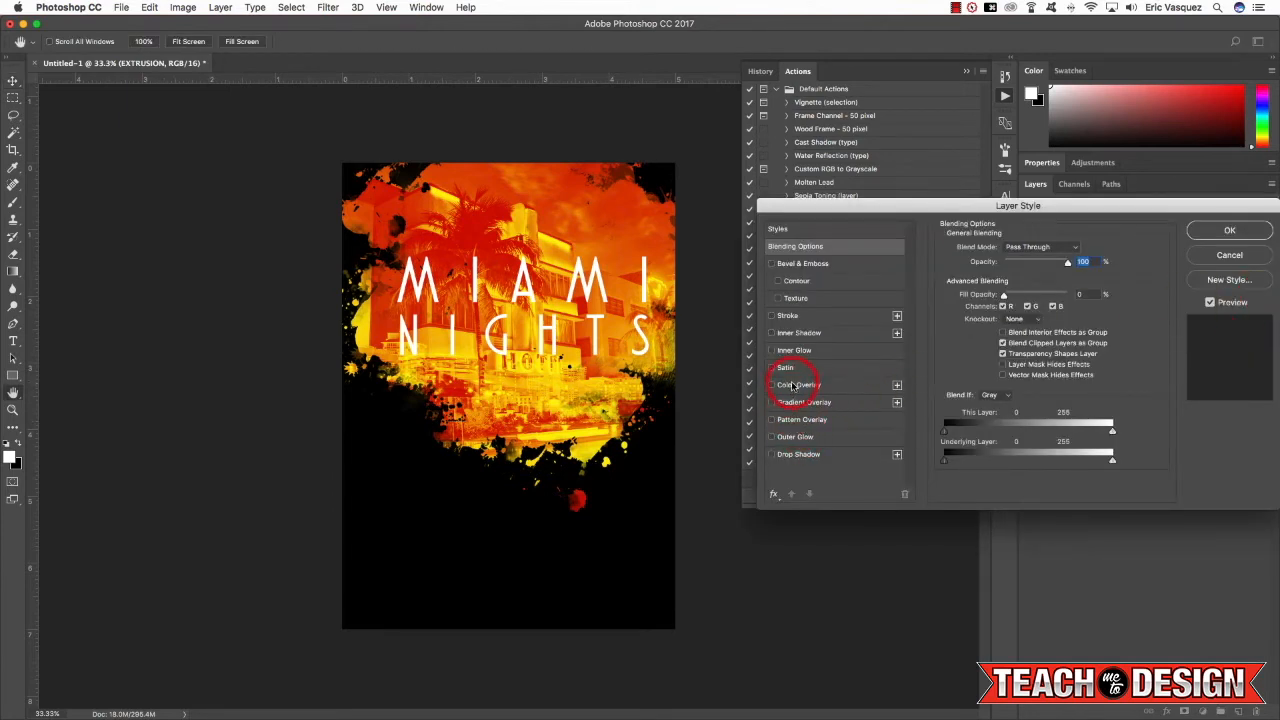
click(800, 386)
click(1076, 249)
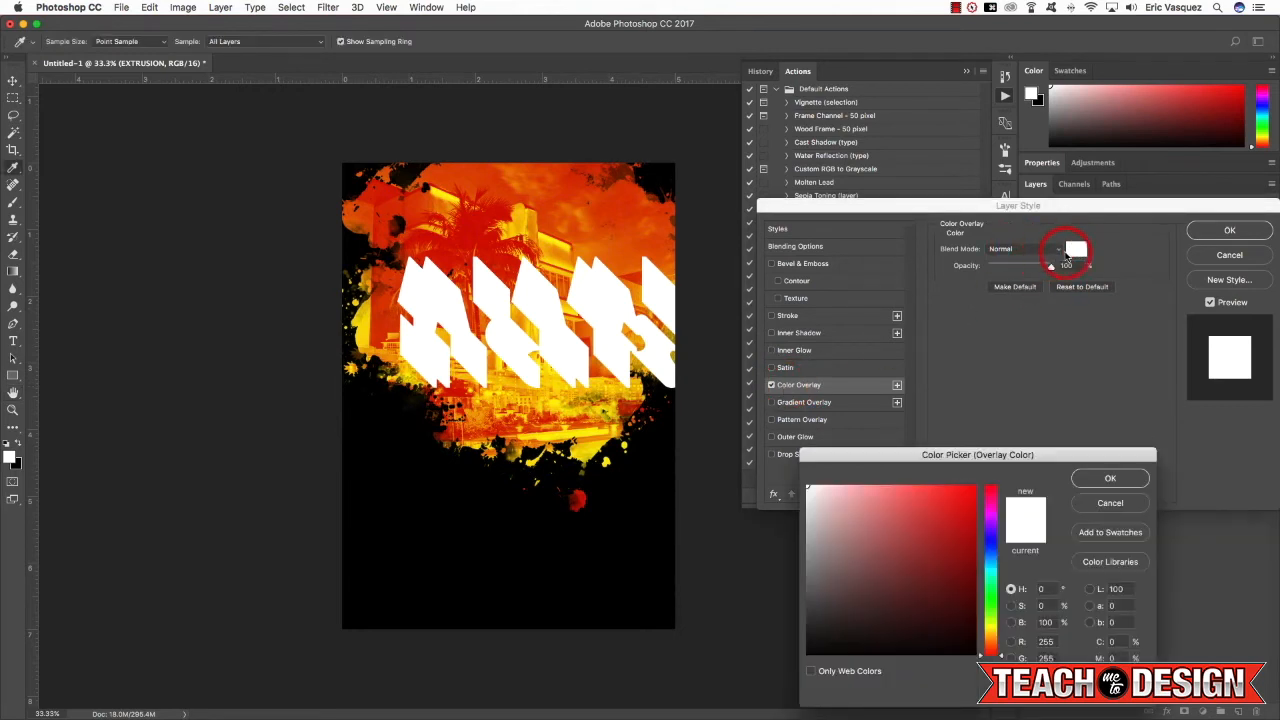
click(466, 245)
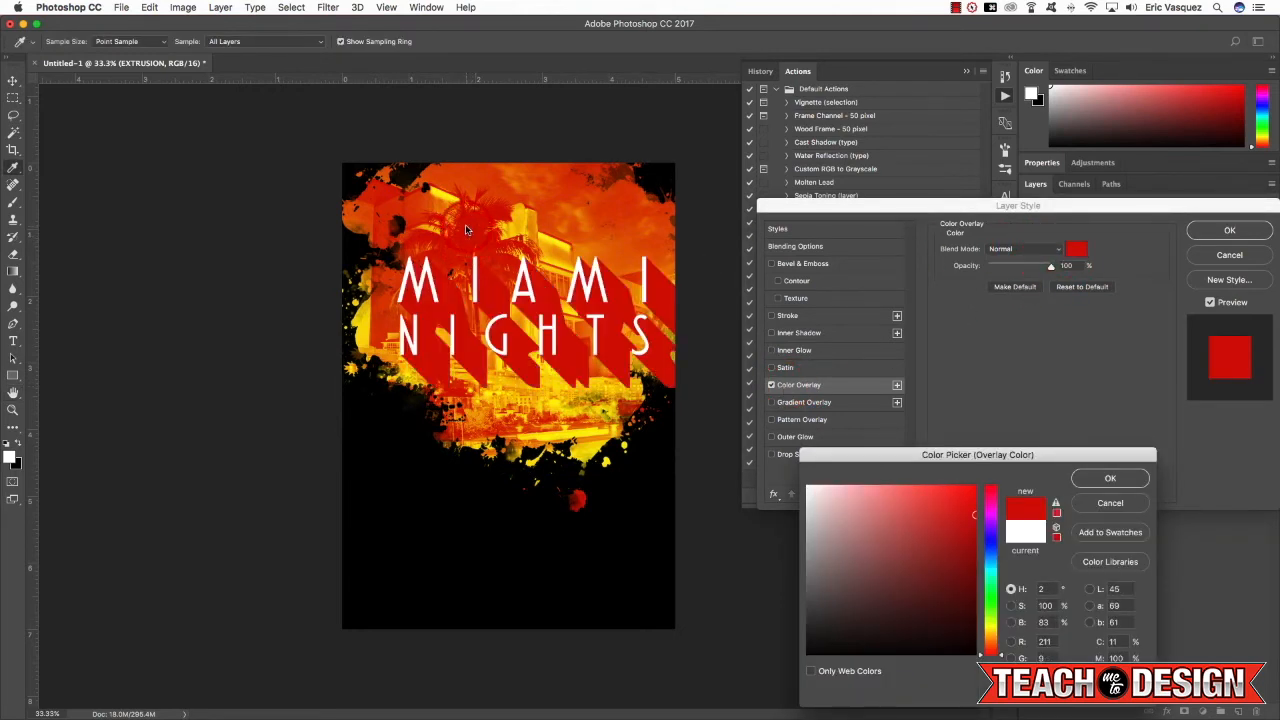
click(562, 213)
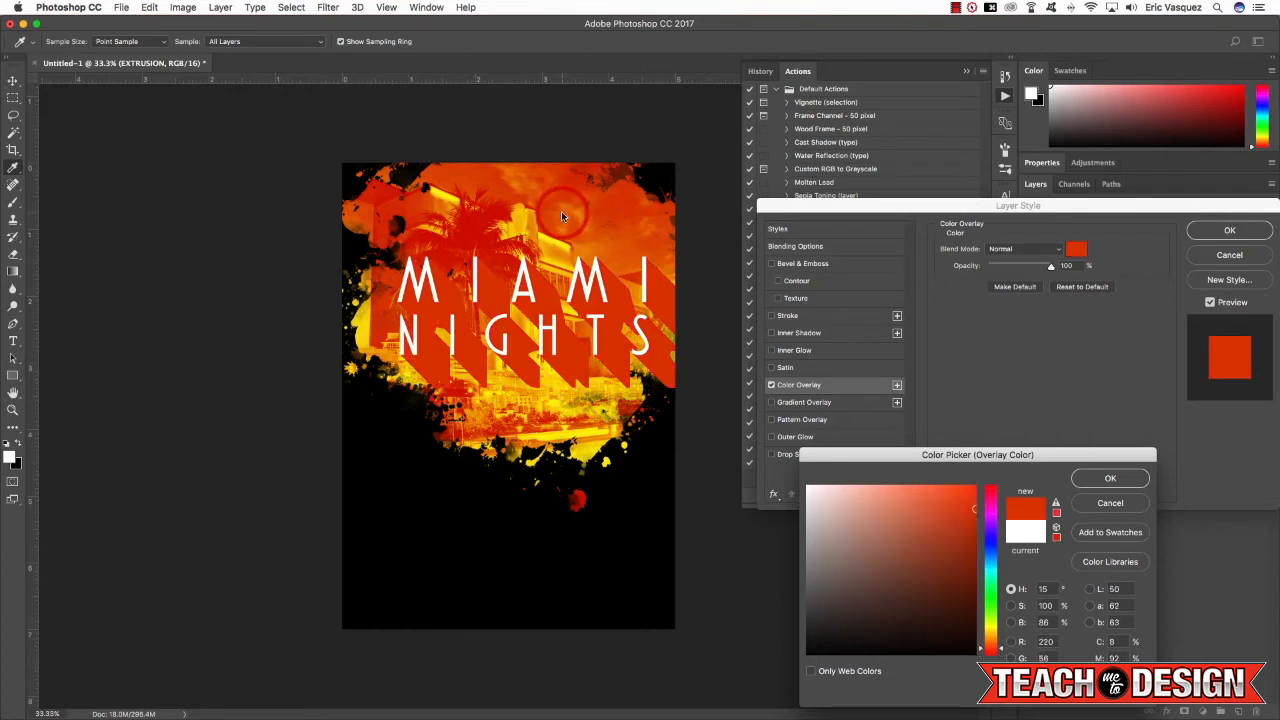
click(1111, 479)
Set the EXTRUSION group's color overlay to Multiply at 70% opacity.
click(1025, 250)
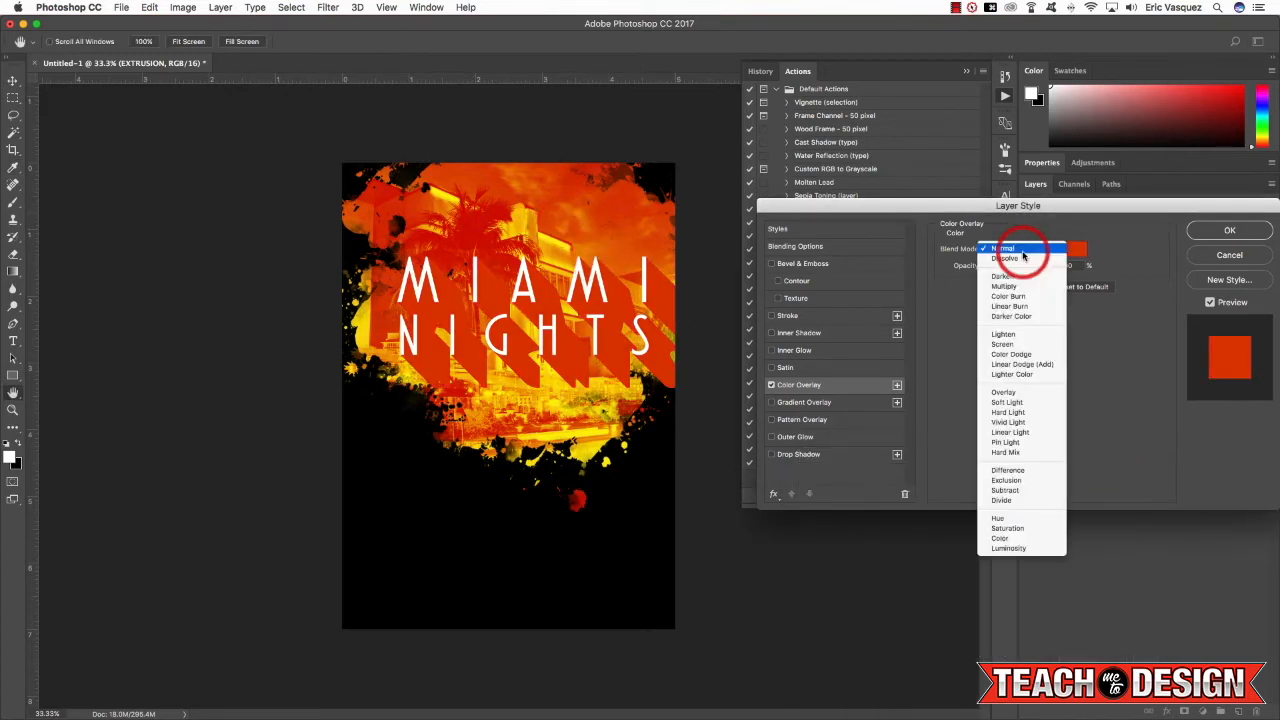
click(1013, 287)
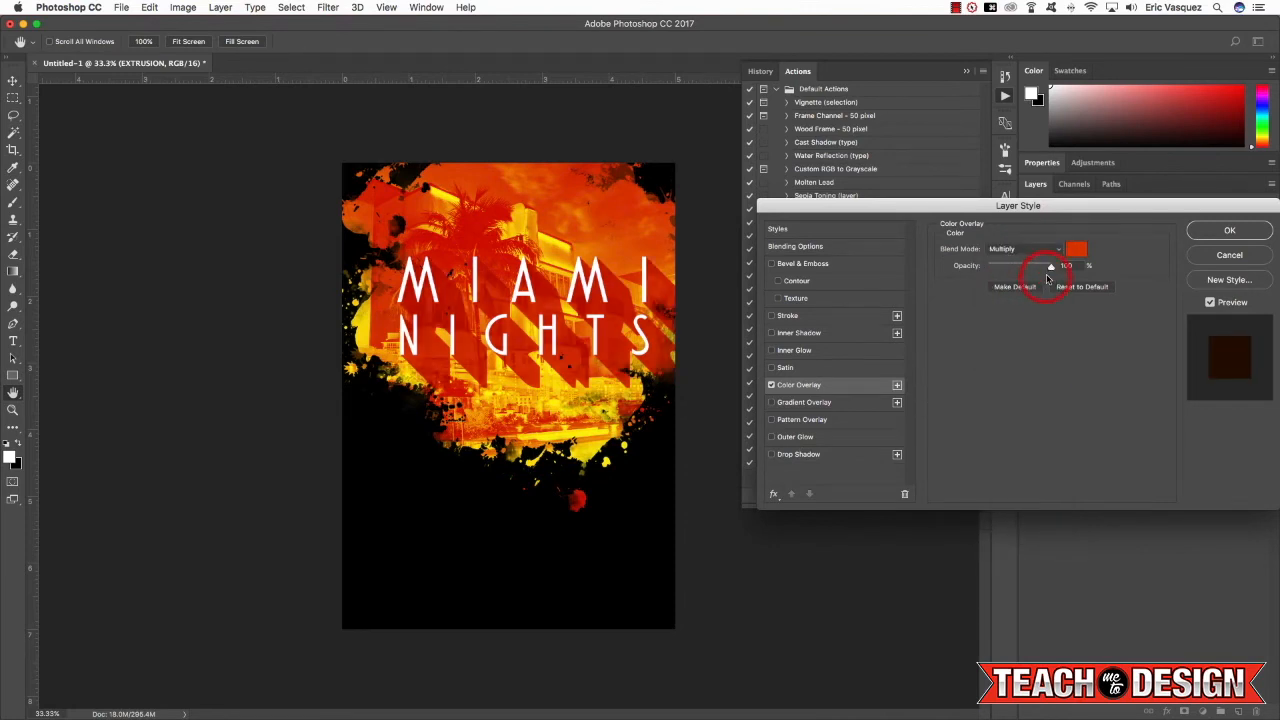
drag(1050, 268, 1031, 268)
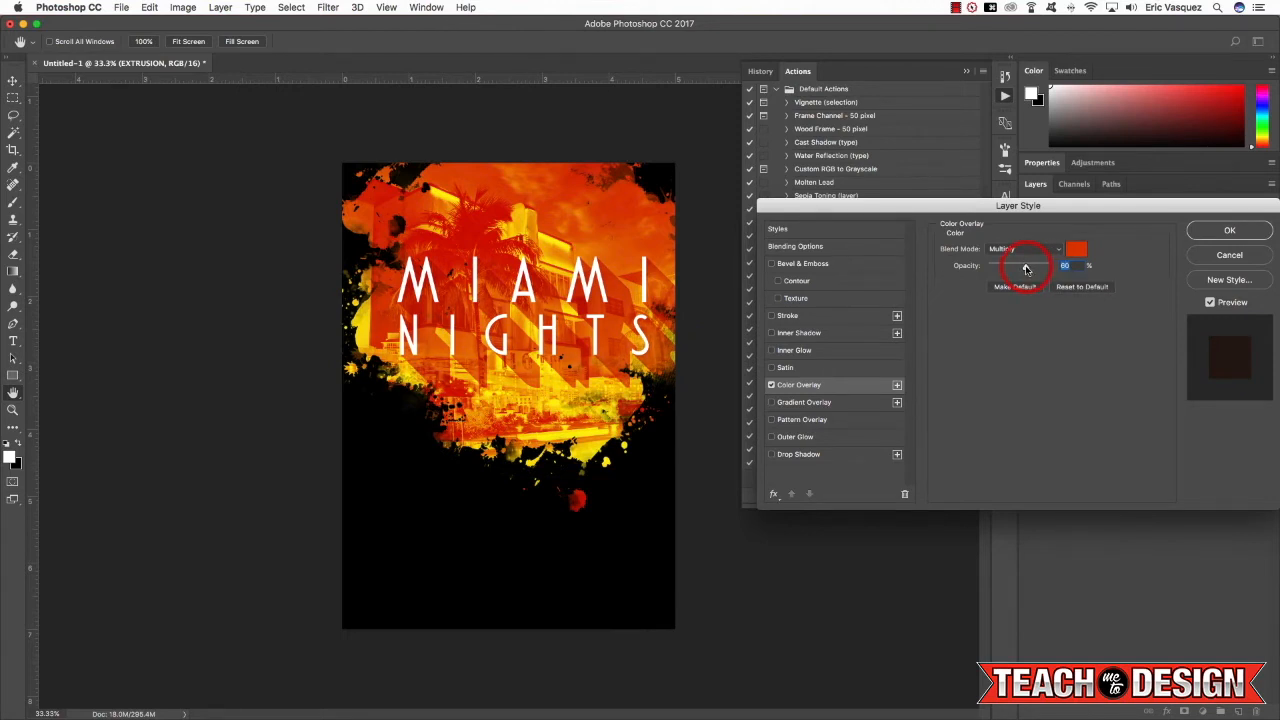
click(1078, 251)
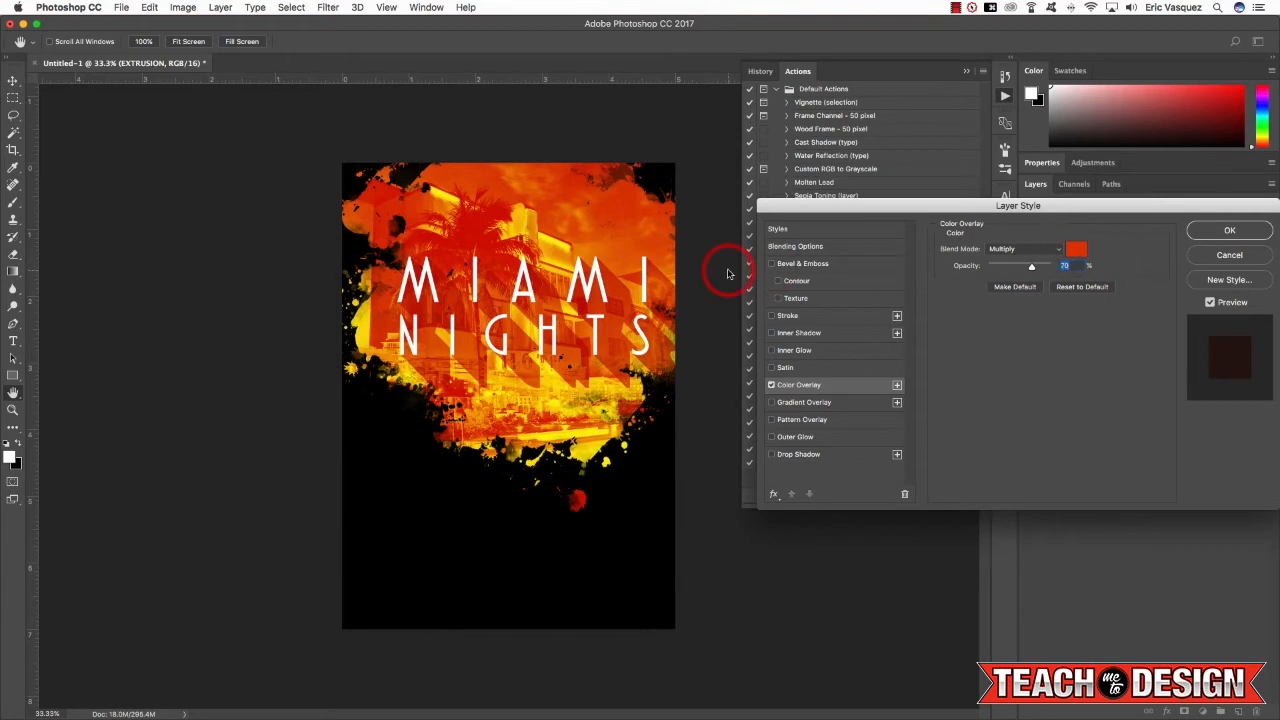
Copy the color code of the EXTRUSION group's color overlay, keeping the color as it is.
key(super+equal)
key(super+equal)
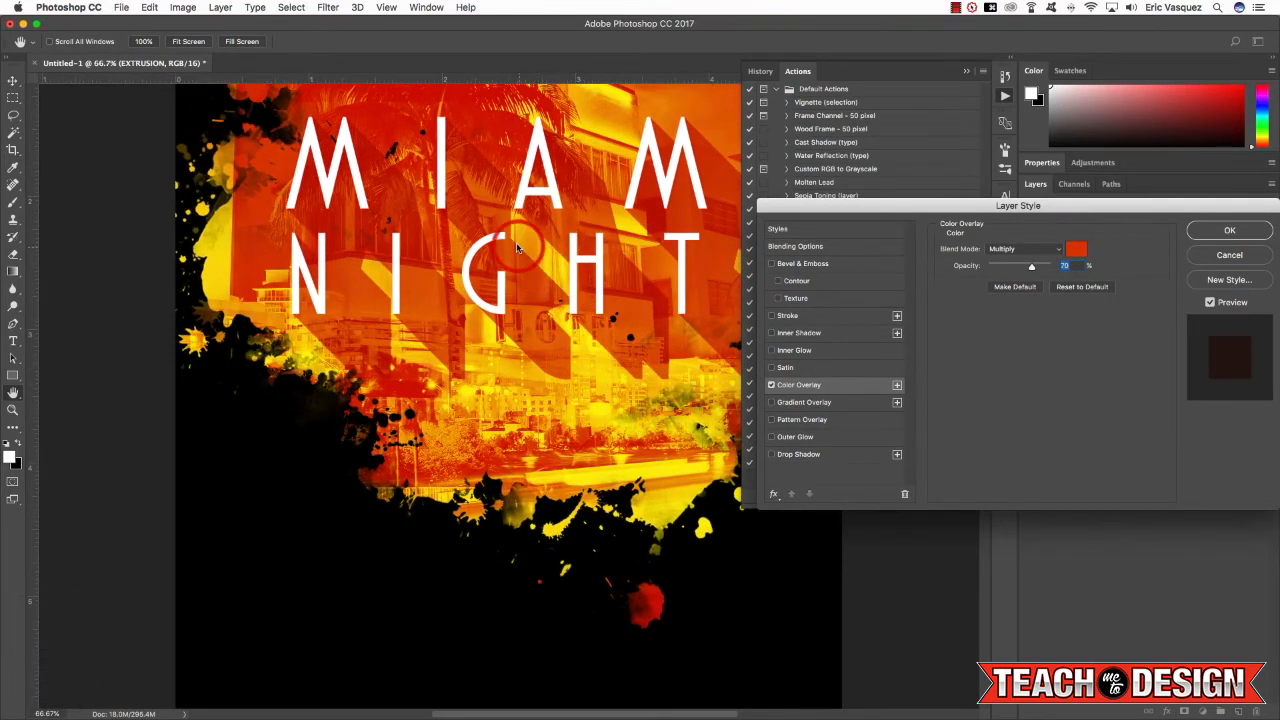
scroll(519, 250, down, 1)
scroll(519, 250, left, 1)
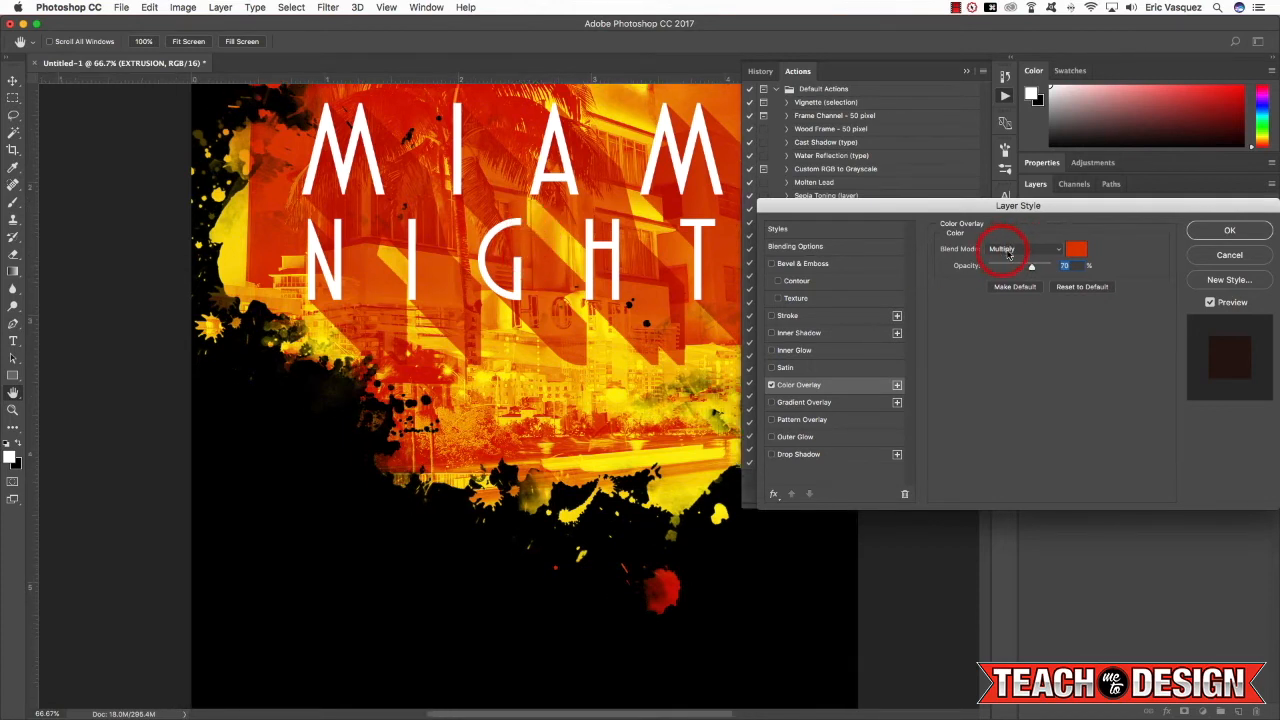
click(1078, 250)
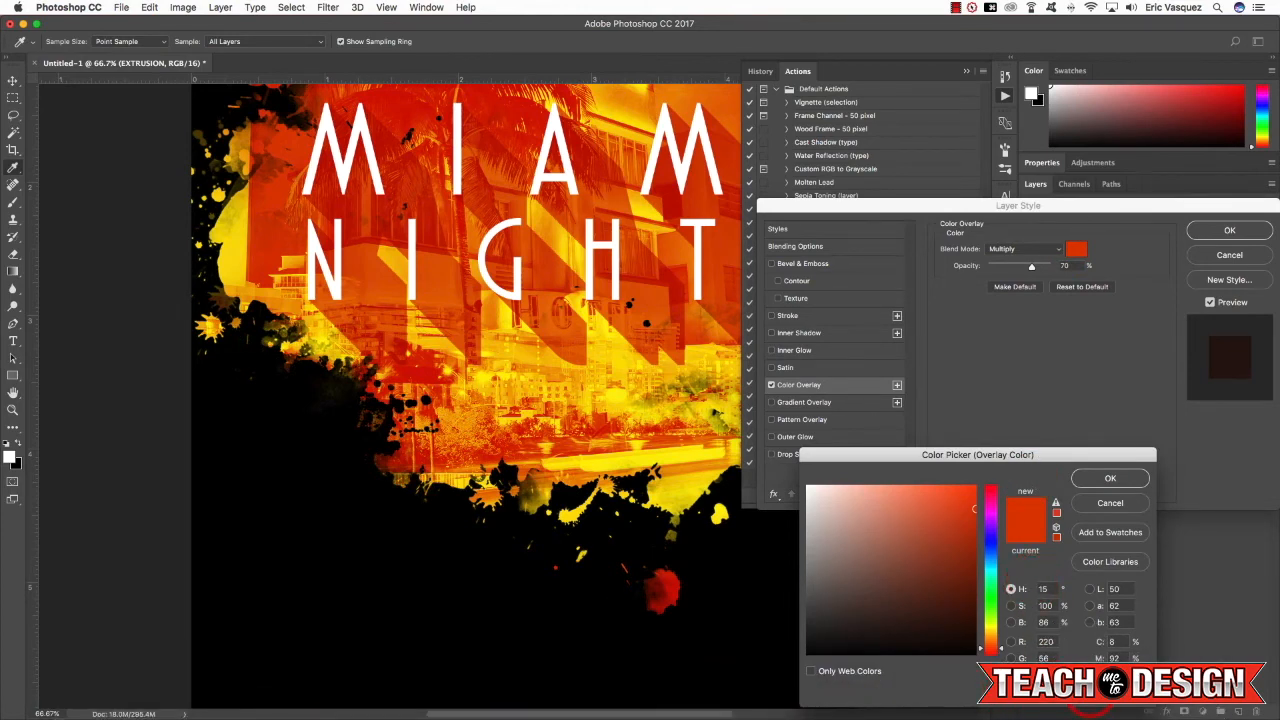
key(super+c)
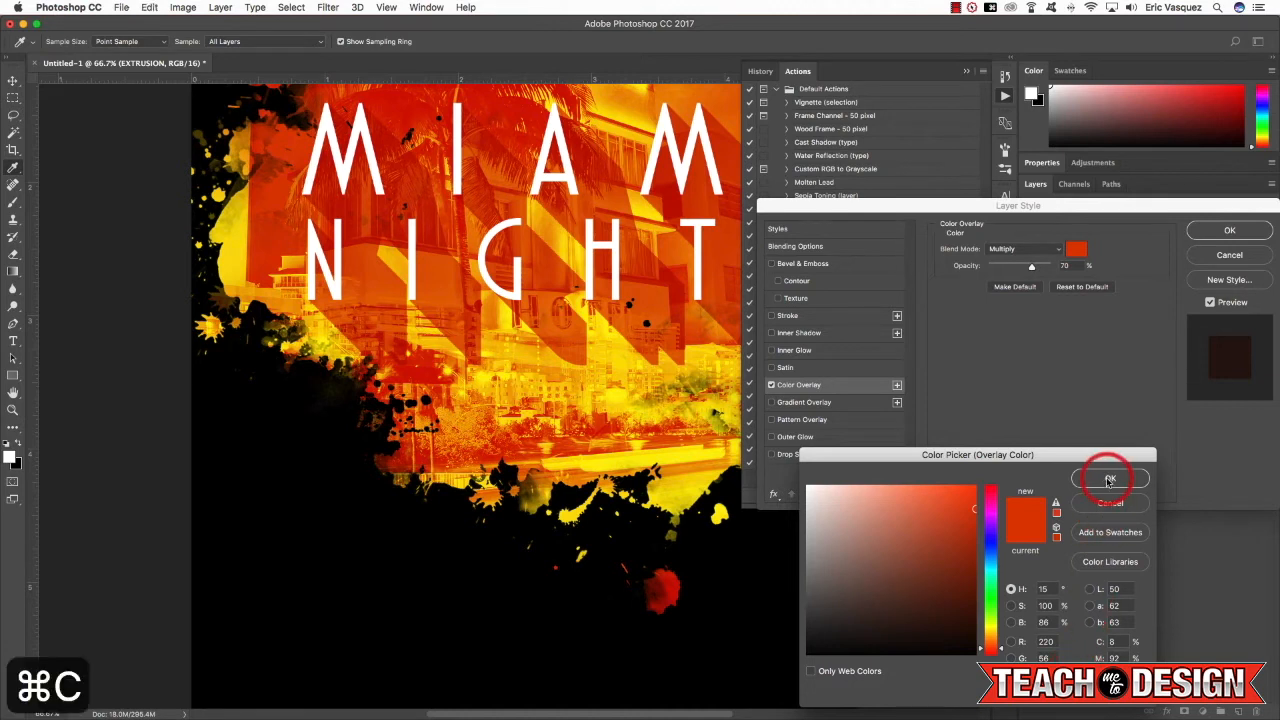
click(1106, 478)
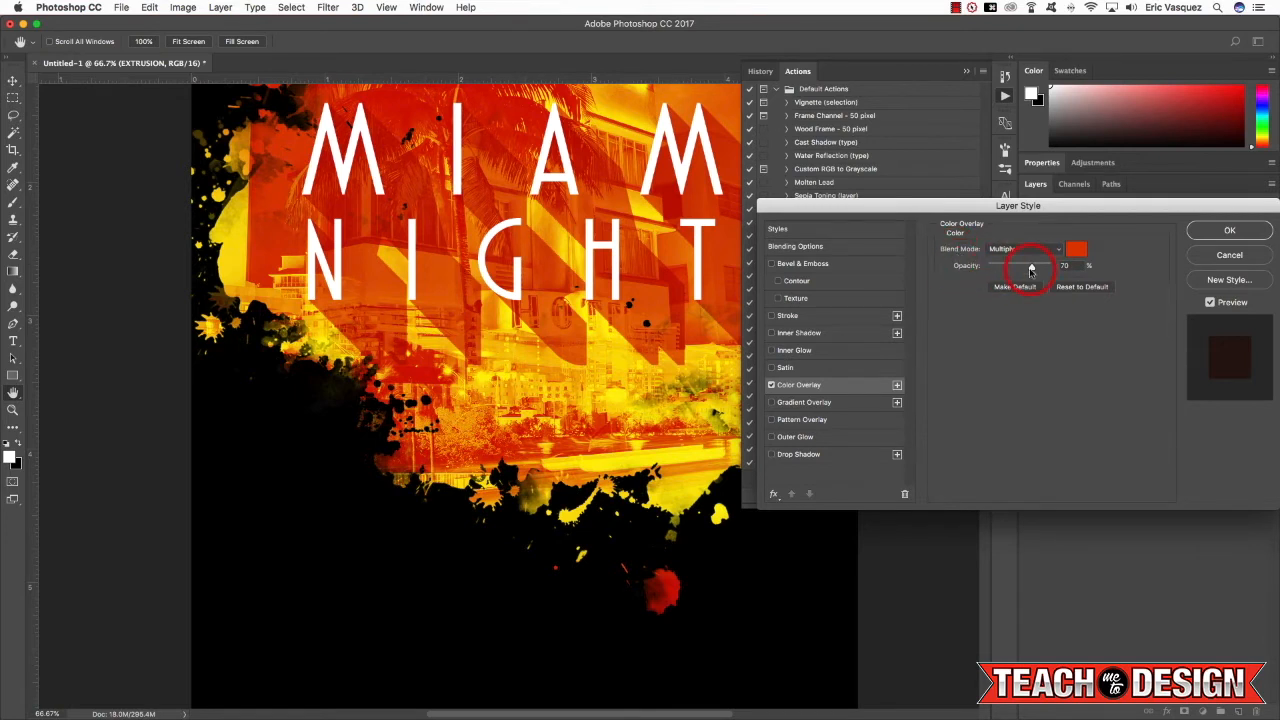
Add a 3 px outside stroke to the EXTRUSION group, colored with the copied overlay color.
click(771, 316)
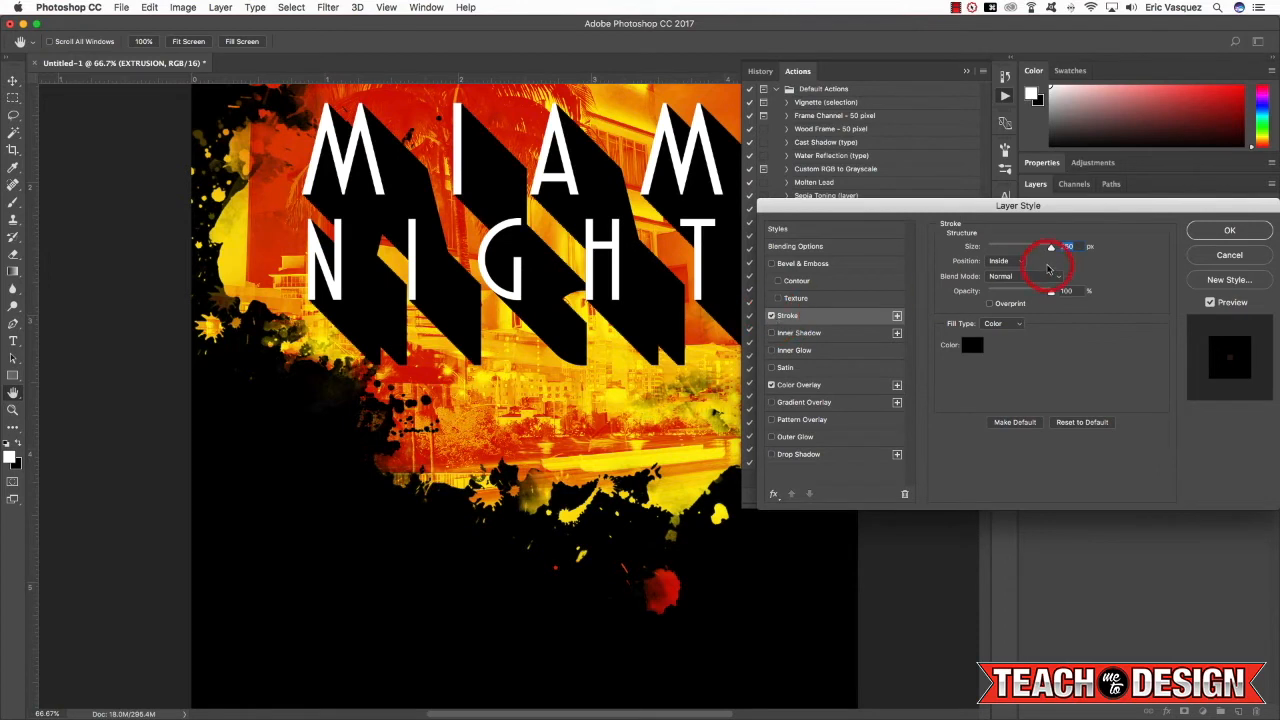
click(1000, 262)
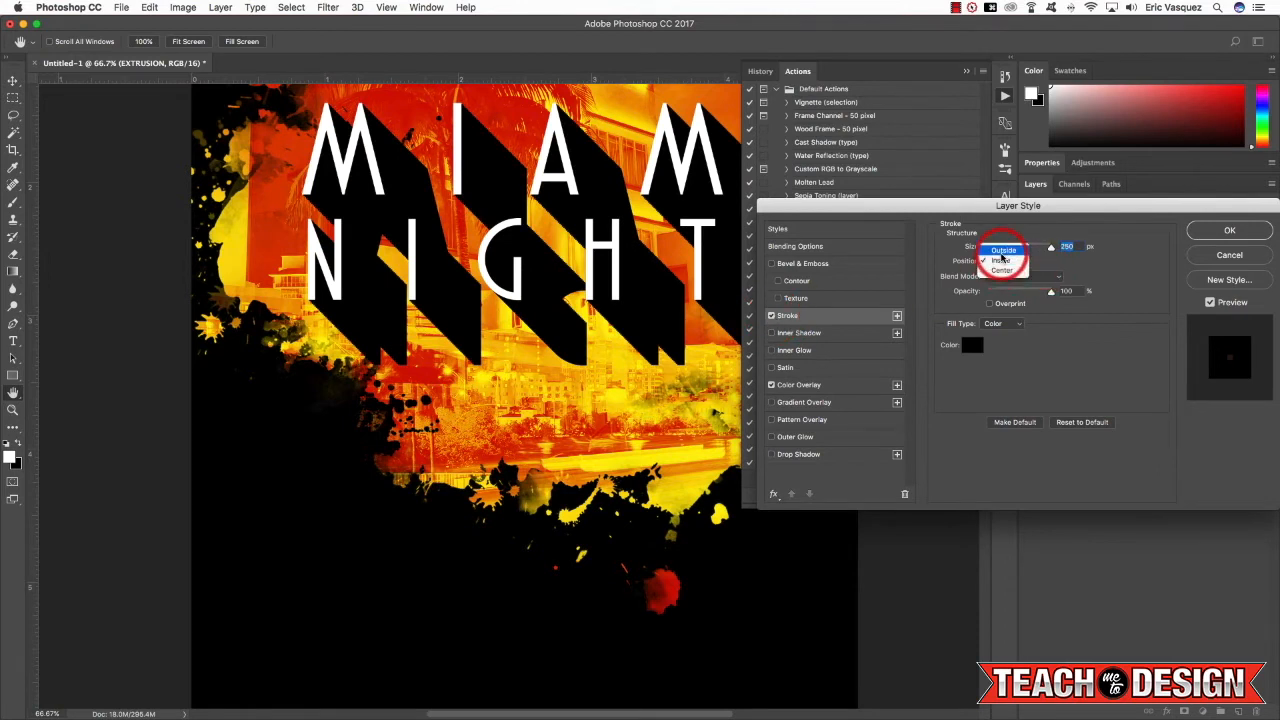
click(1000, 249)
drag(1060, 250, 989, 249)
click(976, 348)
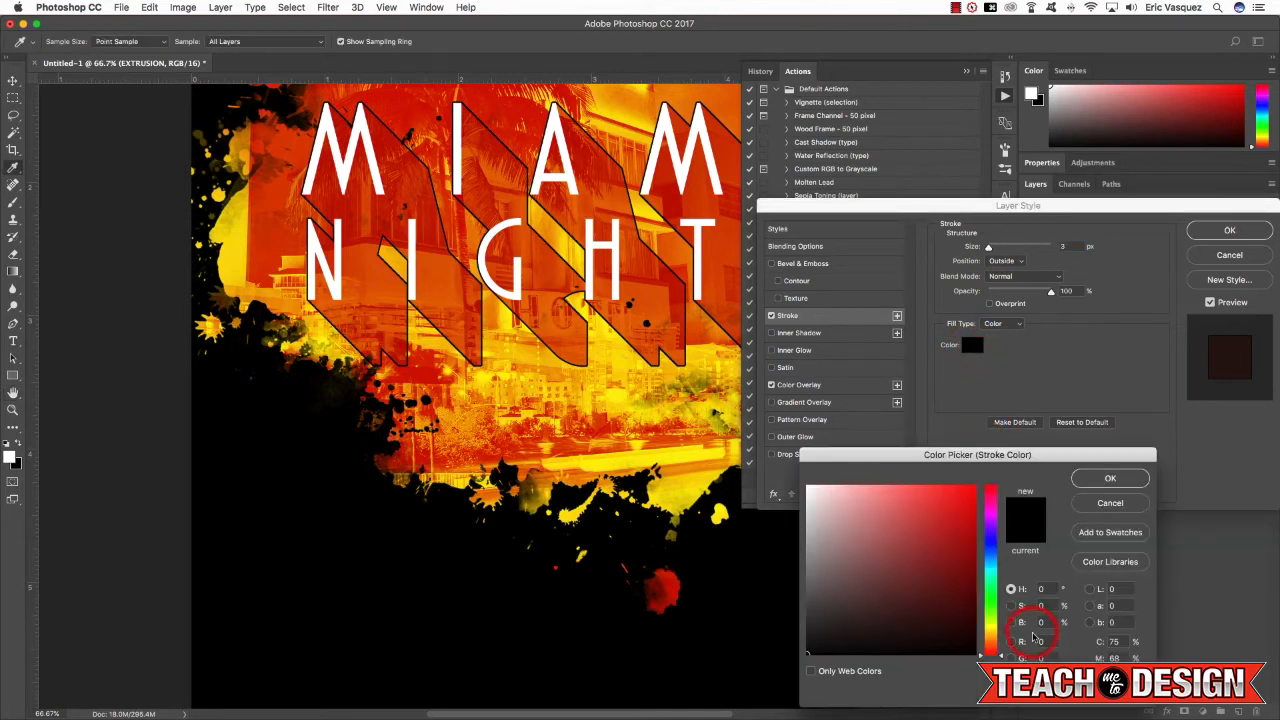
key(super+v)
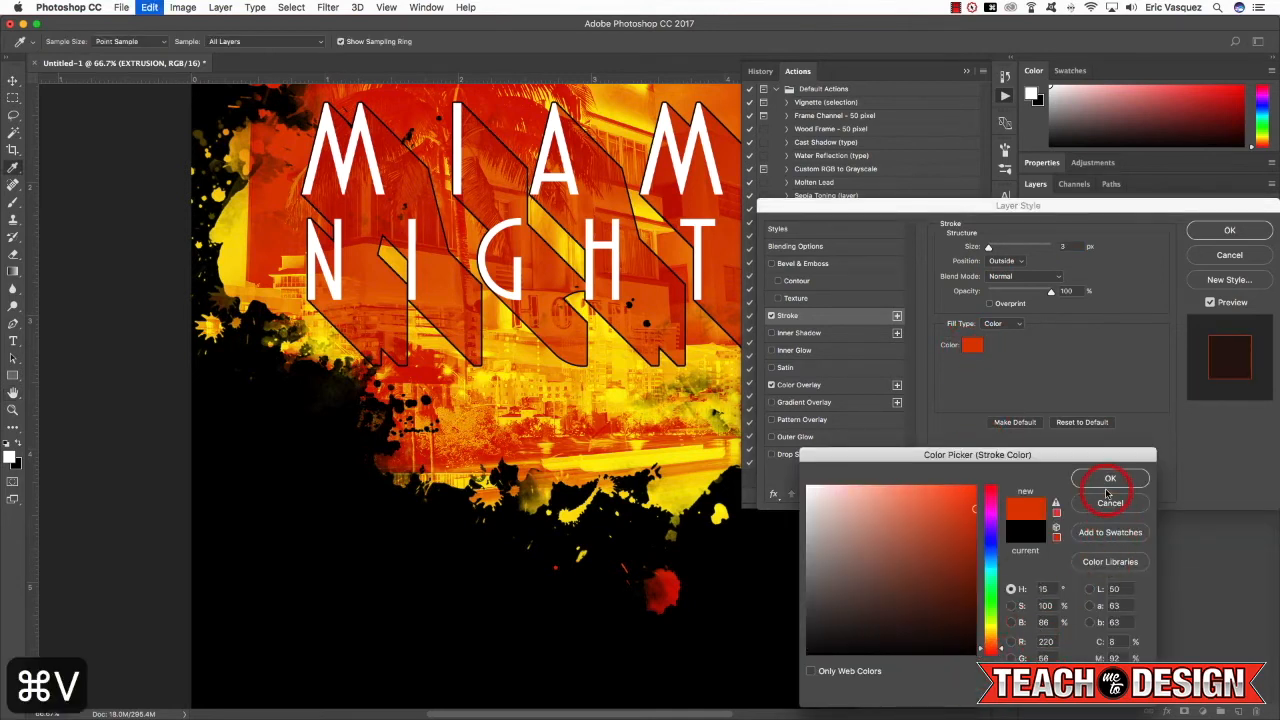
click(1110, 478)
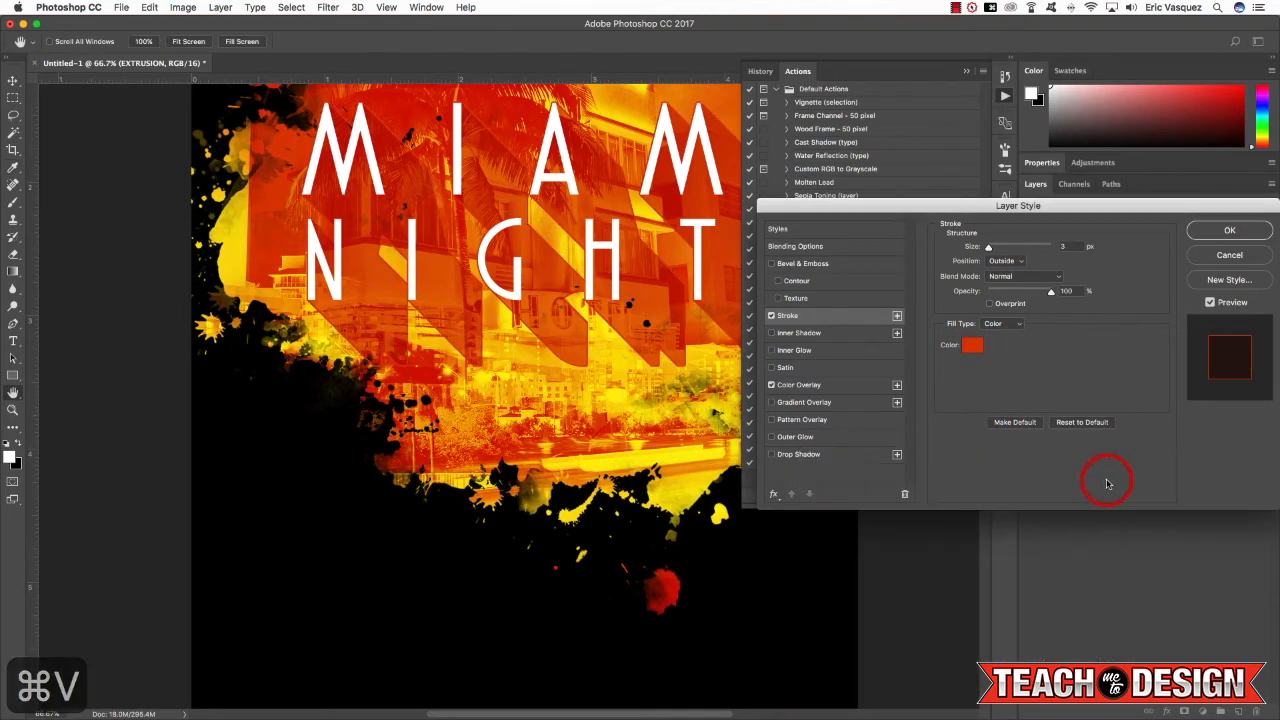
Set the EXTRUSION group's stroke to Multiply, 70% opacity and 4 px size, and apply the layer style.
click(1008, 276)
click(1004, 313)
drag(1041, 294, 1034, 294)
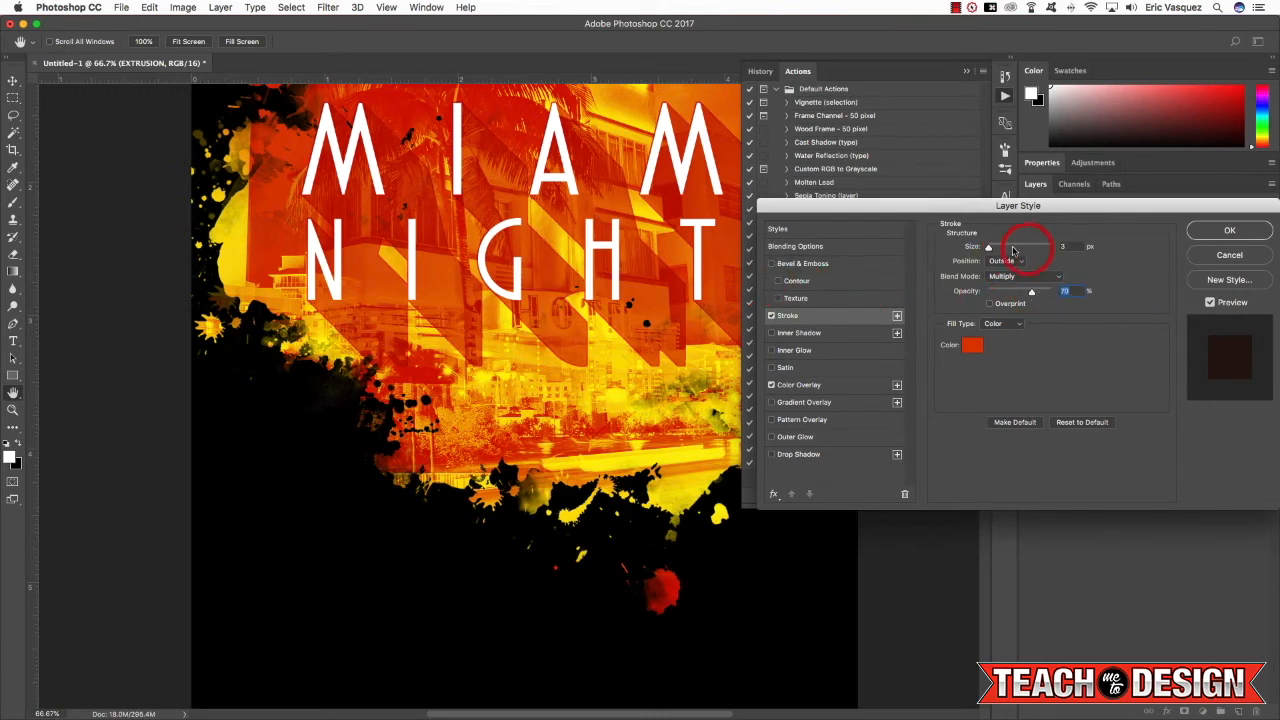
drag(989, 247, 991, 251)
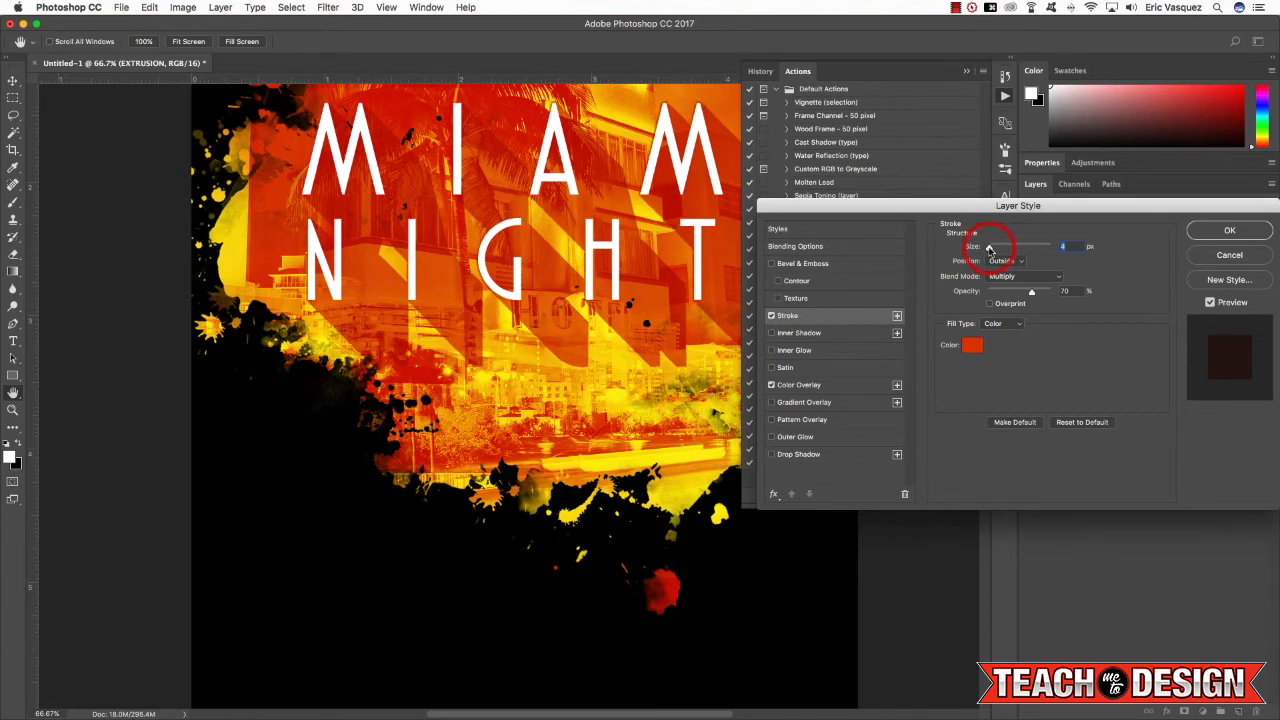
click(1243, 234)
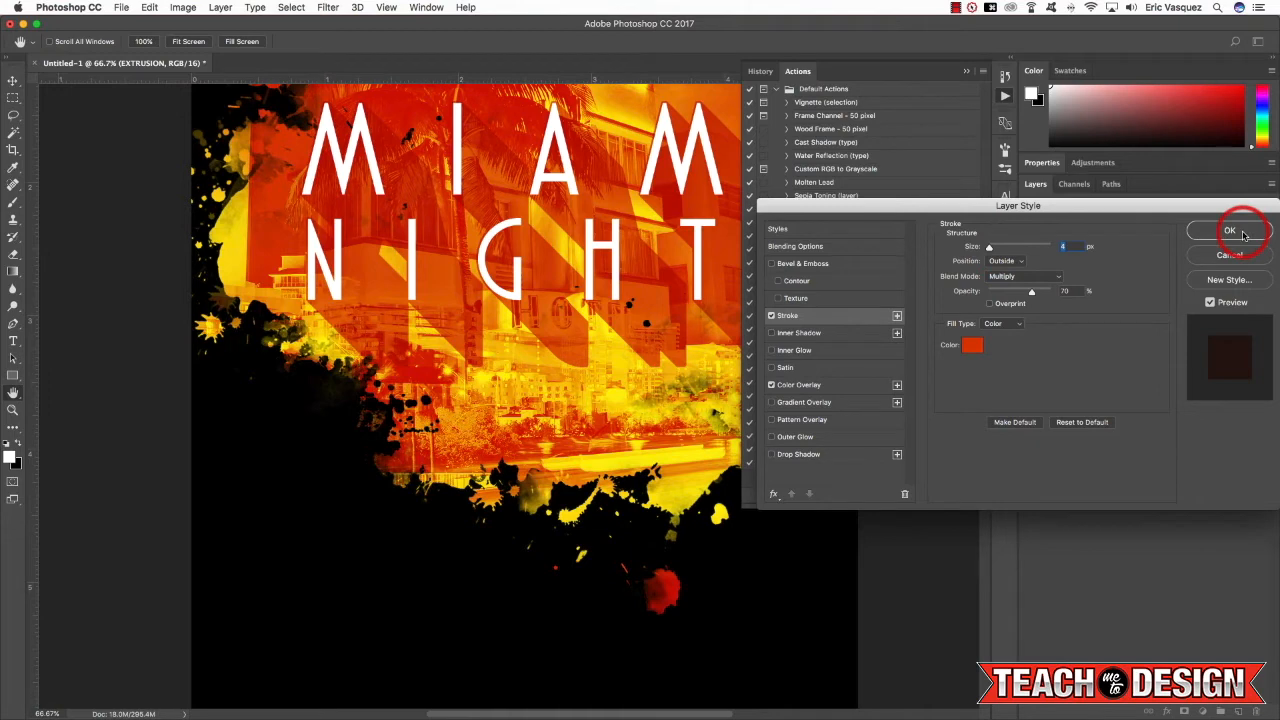
Collapse the EXTRUSION effects list and add a white stroke in Normal blend mode to the MIAMI NIGHTS layer.
click(1185, 270)
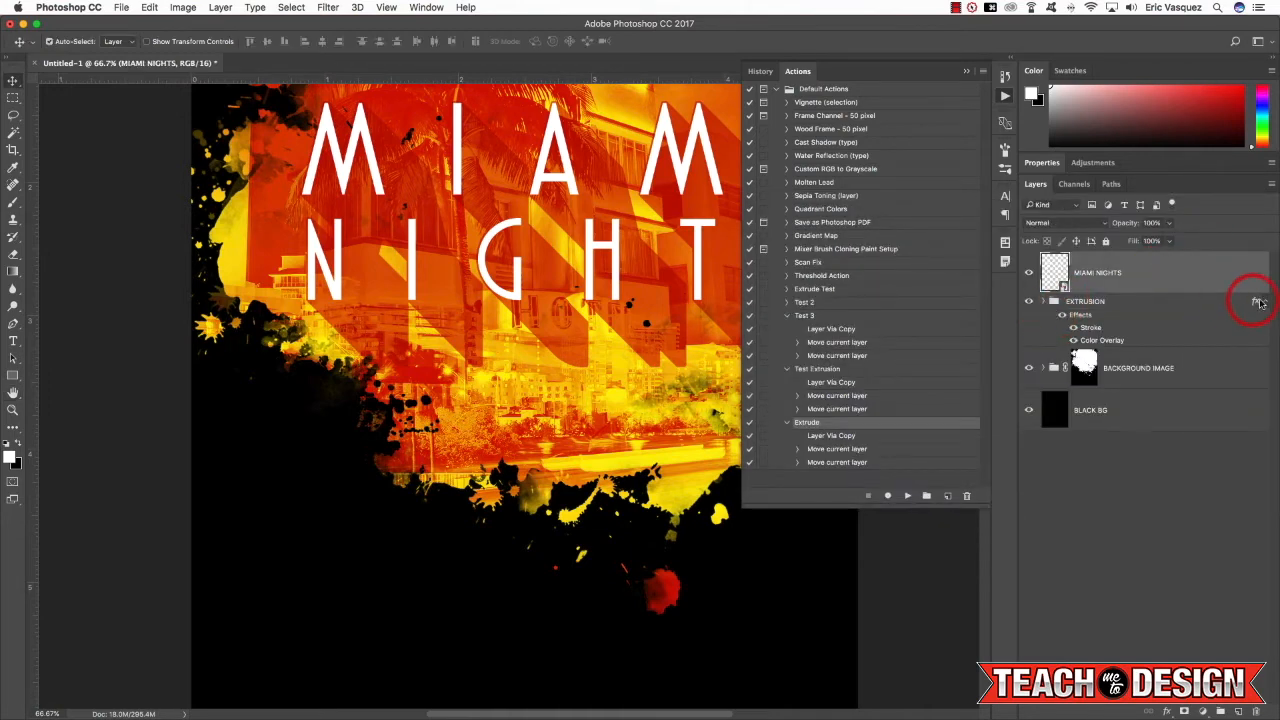
click(1265, 303)
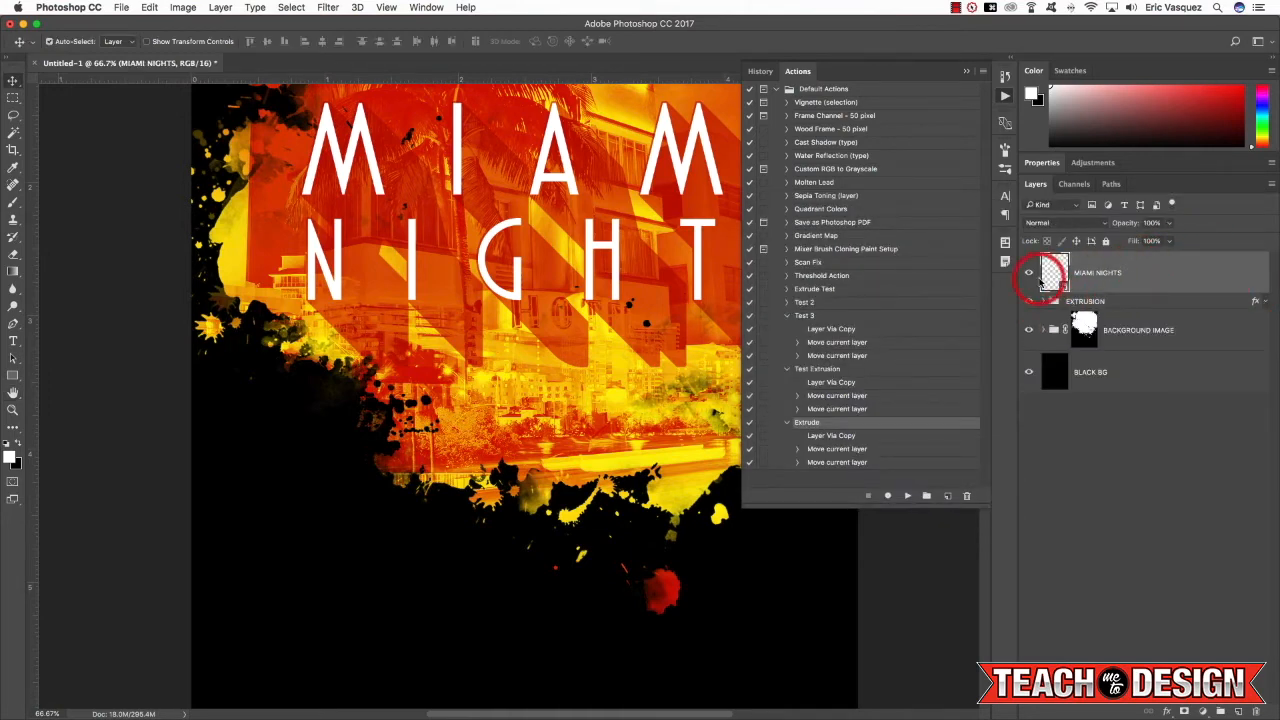
double_click(1226, 271)
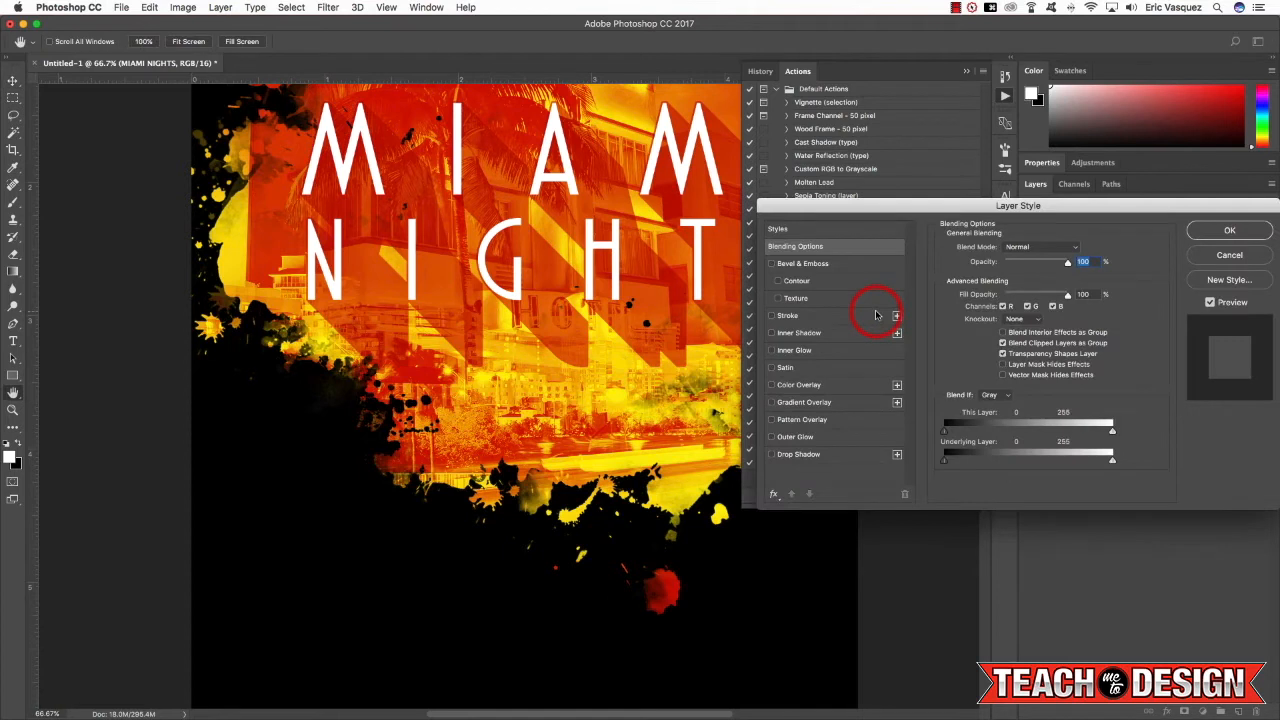
click(780, 317)
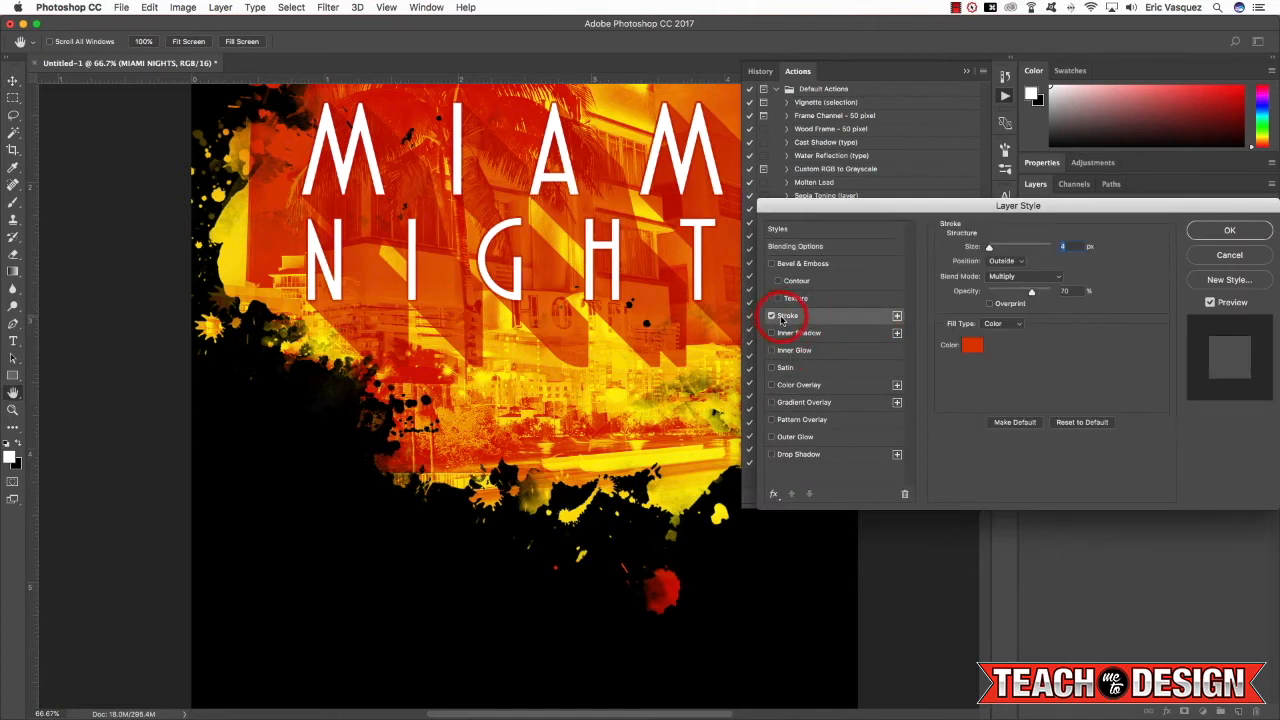
click(1003, 276)
click(1003, 238)
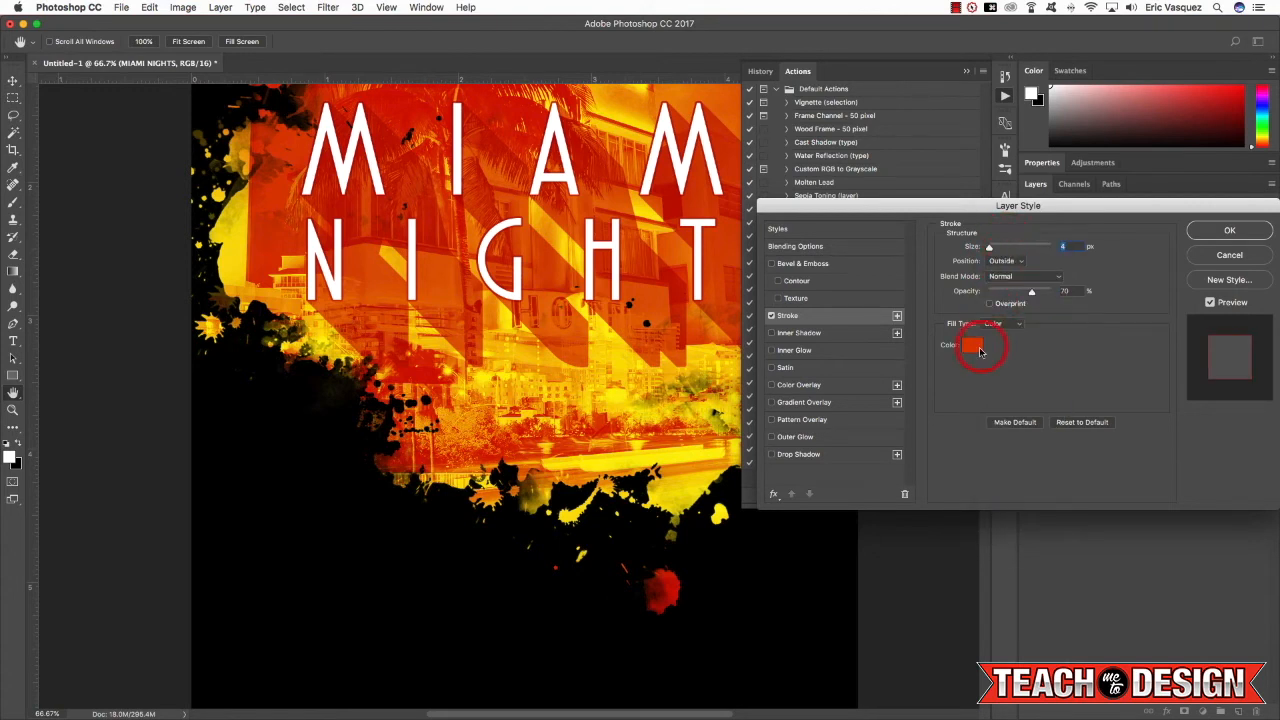
click(970, 345)
drag(815, 492, 757, 460)
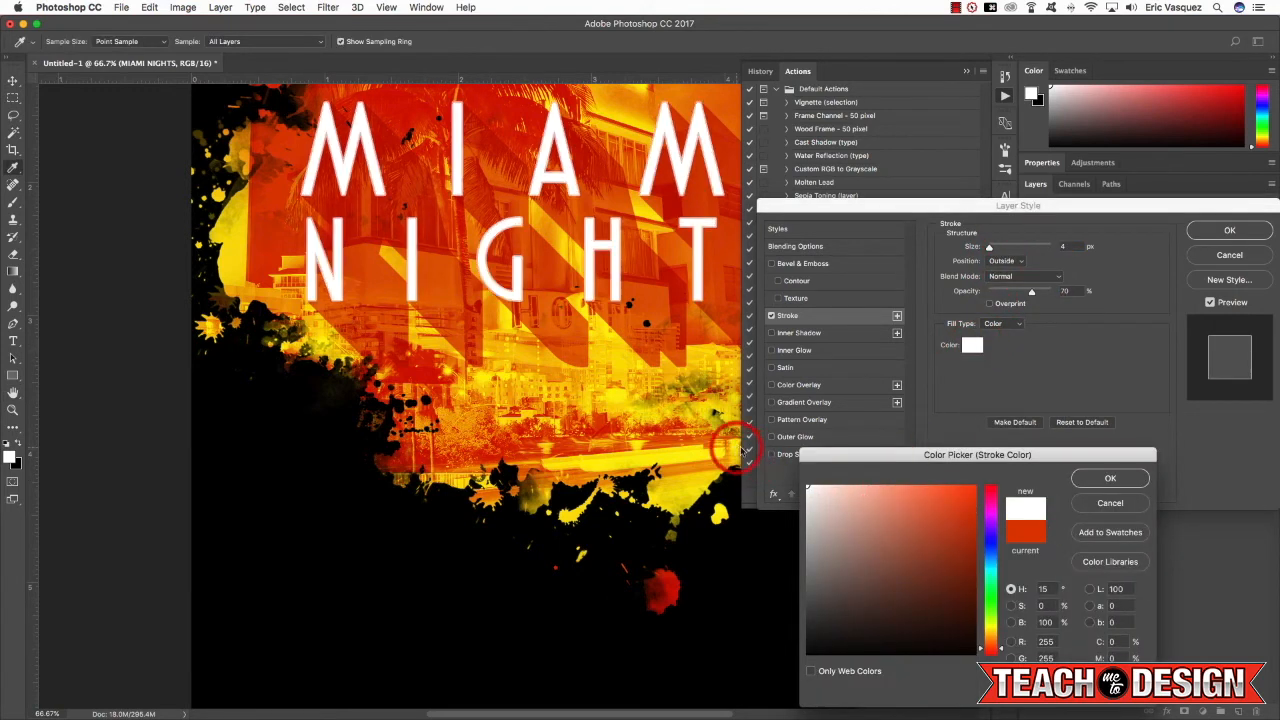
click(1110, 478)
Set the MIAMI NIGHTS stroke to 100% opacity and 3 px size, and apply the layer style.
drag(1035, 291, 1095, 292)
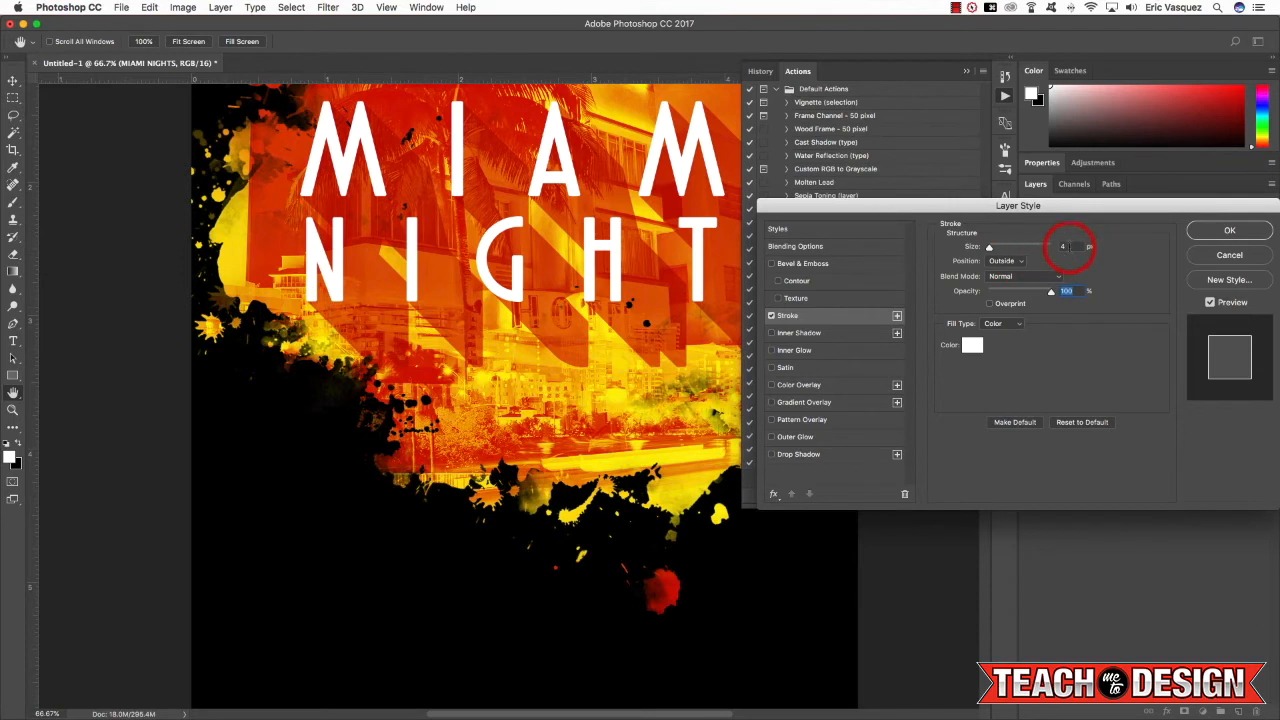
click(1066, 247)
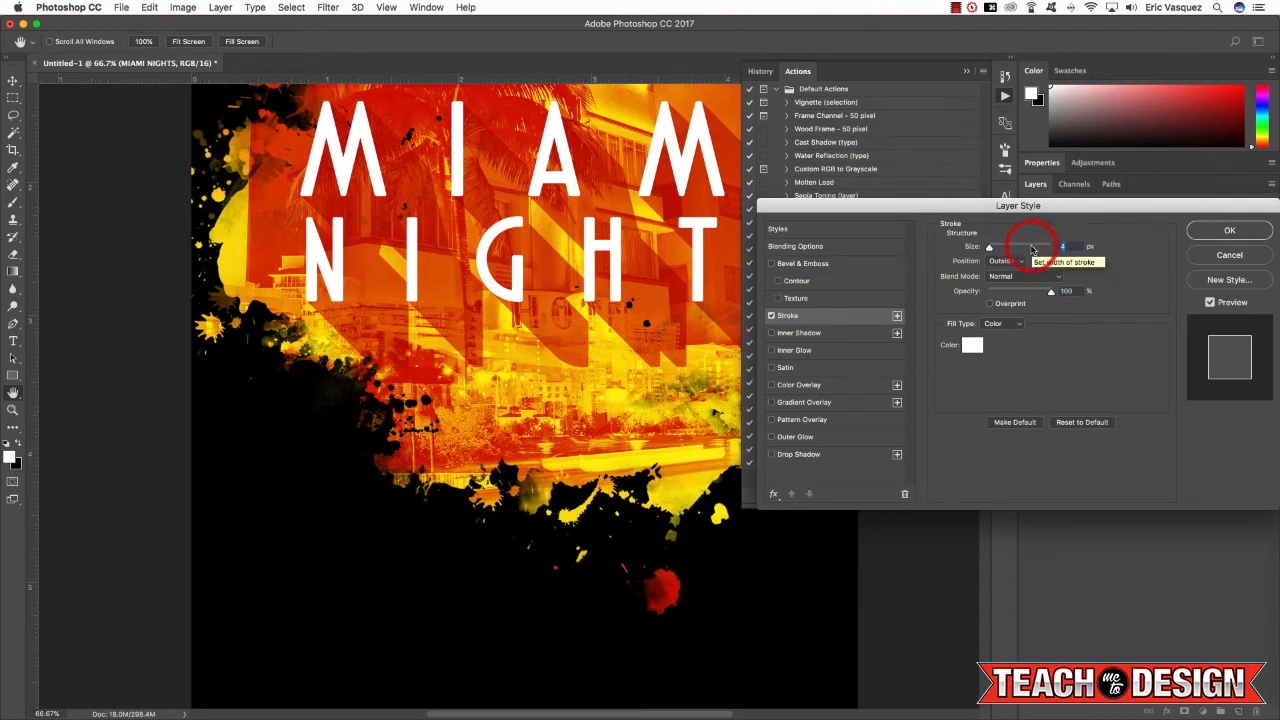
text(3)
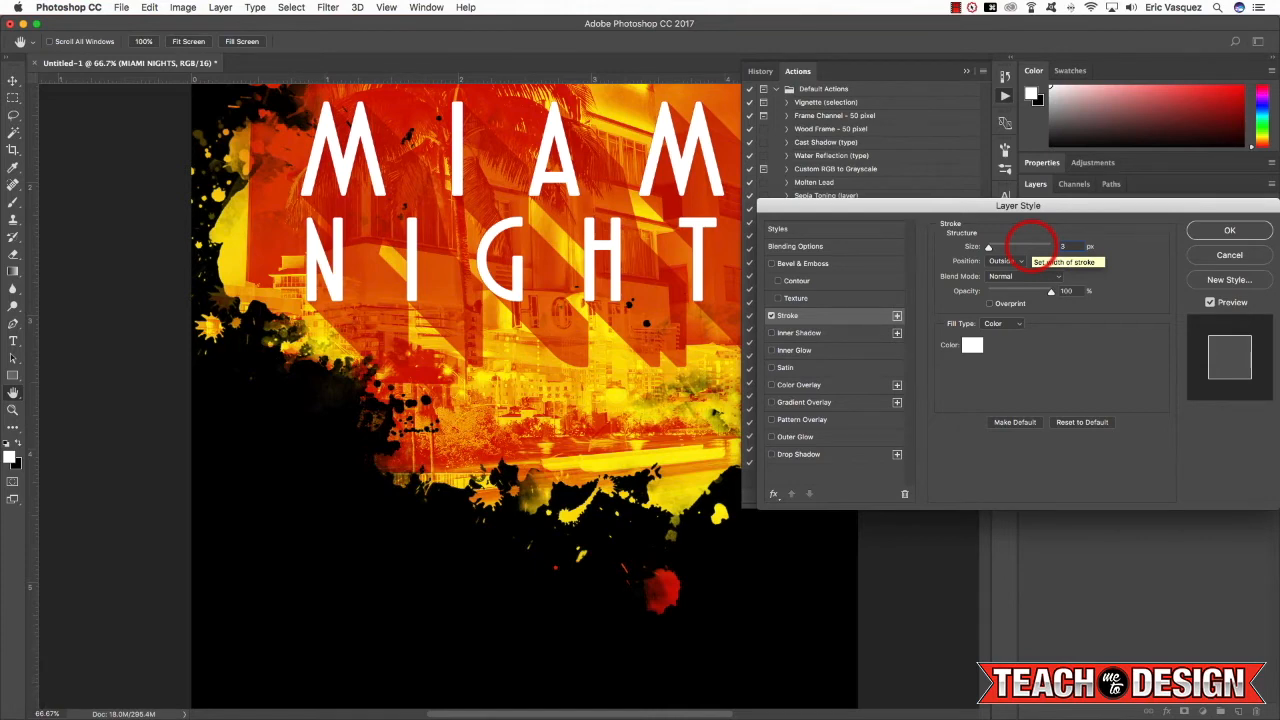
key(Return)
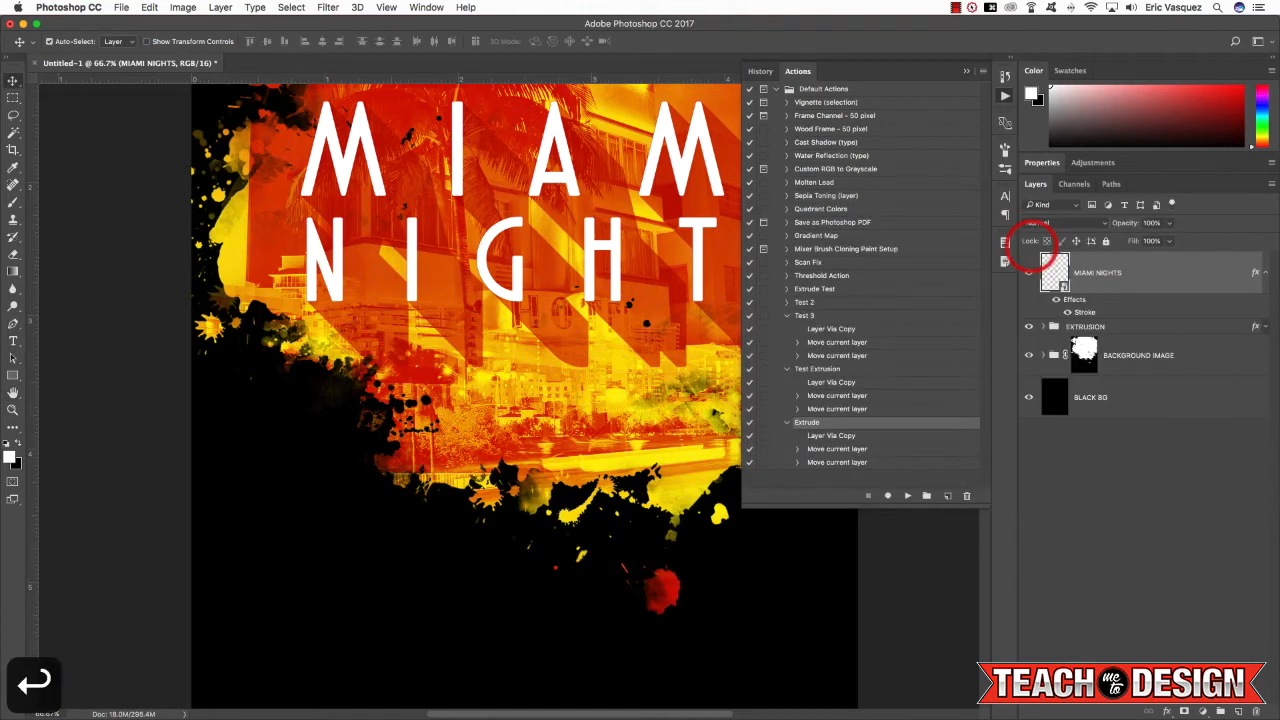
Collapse the MIAMI NIGHTS effects list and select the MIAMI NIGHTS layer together with the EXTRUSION group for the Move tool.
key(super+minus)
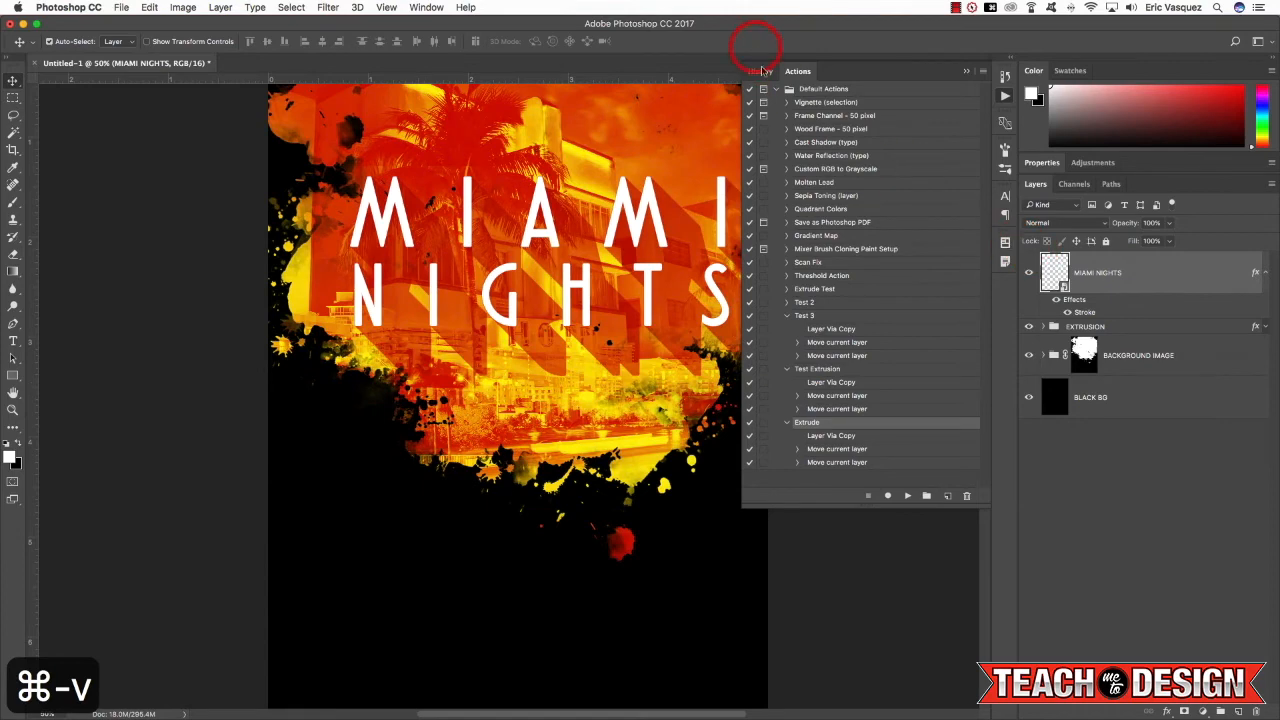
click(1160, 293)
click(1267, 274)
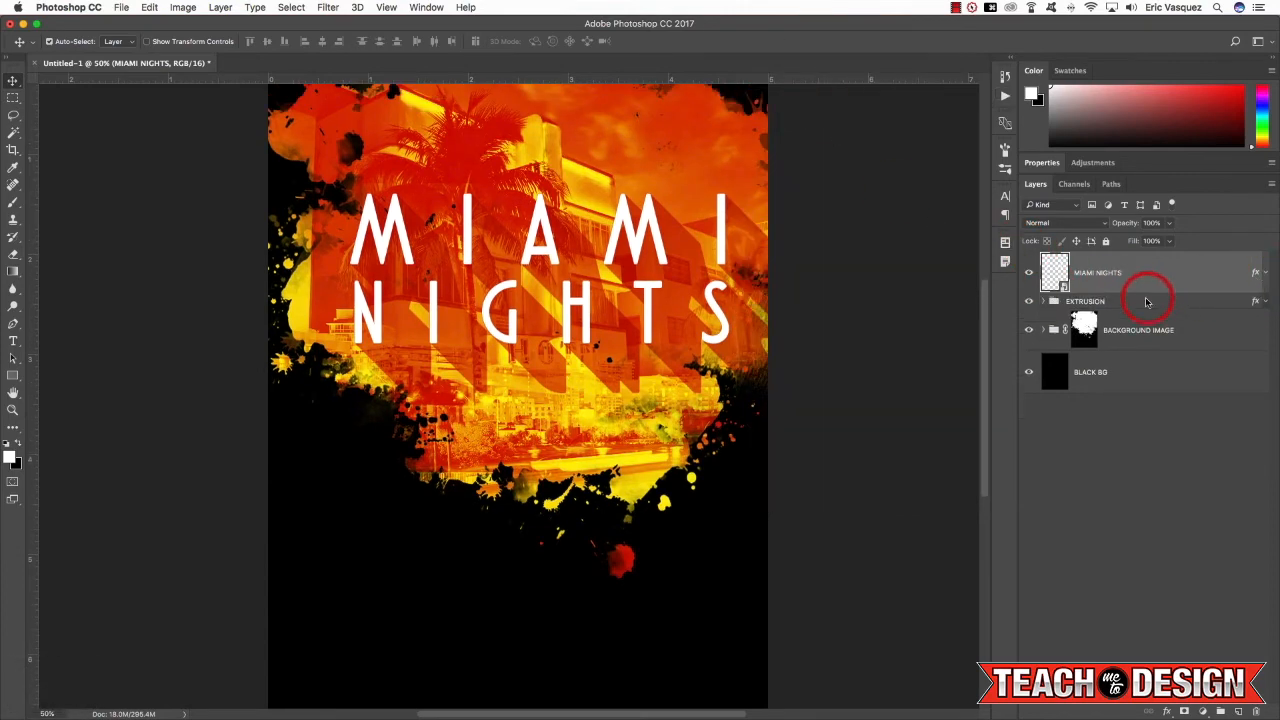
shift+click(1140, 302)
key(super+minus)
key(v)
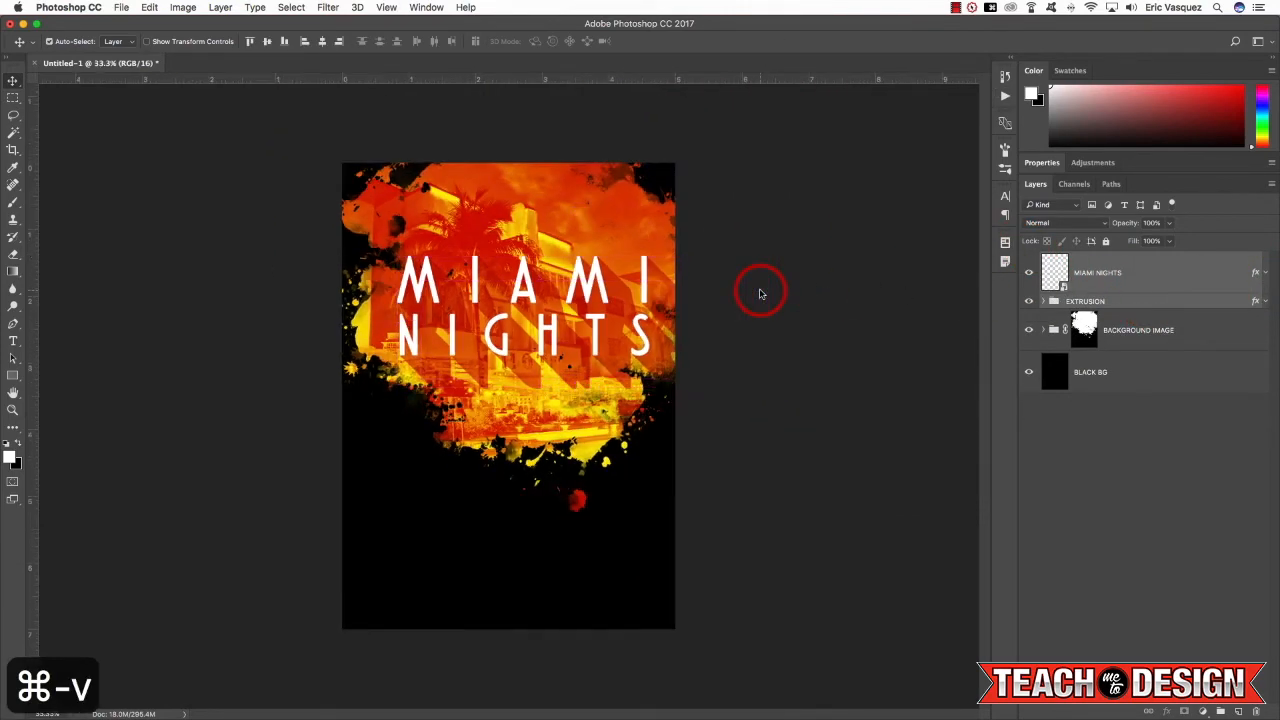
Nudge the MIAMI NIGHTS title and its extrusion left and slightly up so the lettering is better centred on the flyer.
key(shift+Left)
key(shift+Left)
key(shift+Left)
key(shift+Left)
key(shift+Left)
key(shift+Left)
key(shift+Left)
key(shift+Up)
key(shift+Up)
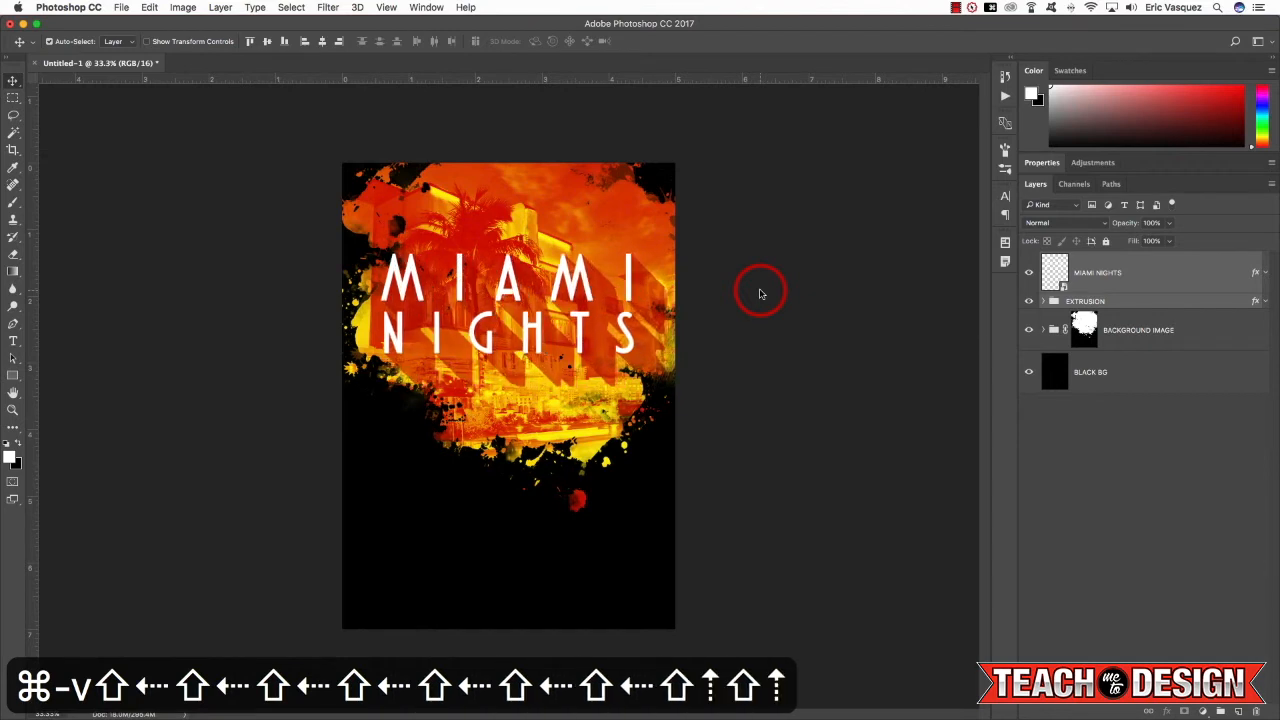
Scale the MIAMI NIGHTS title and its extrusion down slightly together and apply the transformation.
key(v)
key(super+t)
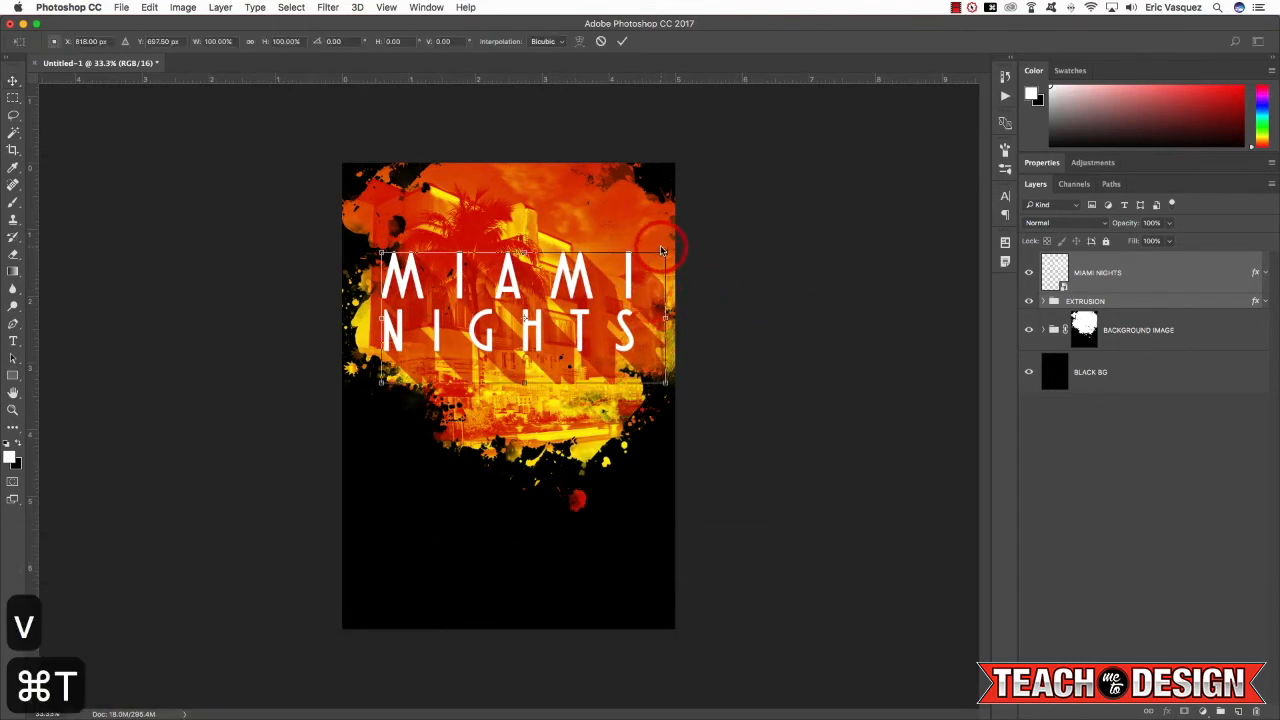
mouse_move(666, 251)
mouse_down()
mouse_move(656, 260)
mouse_move(680, 250)
mouse_move(662, 257)
mouse_up()
key(Return)
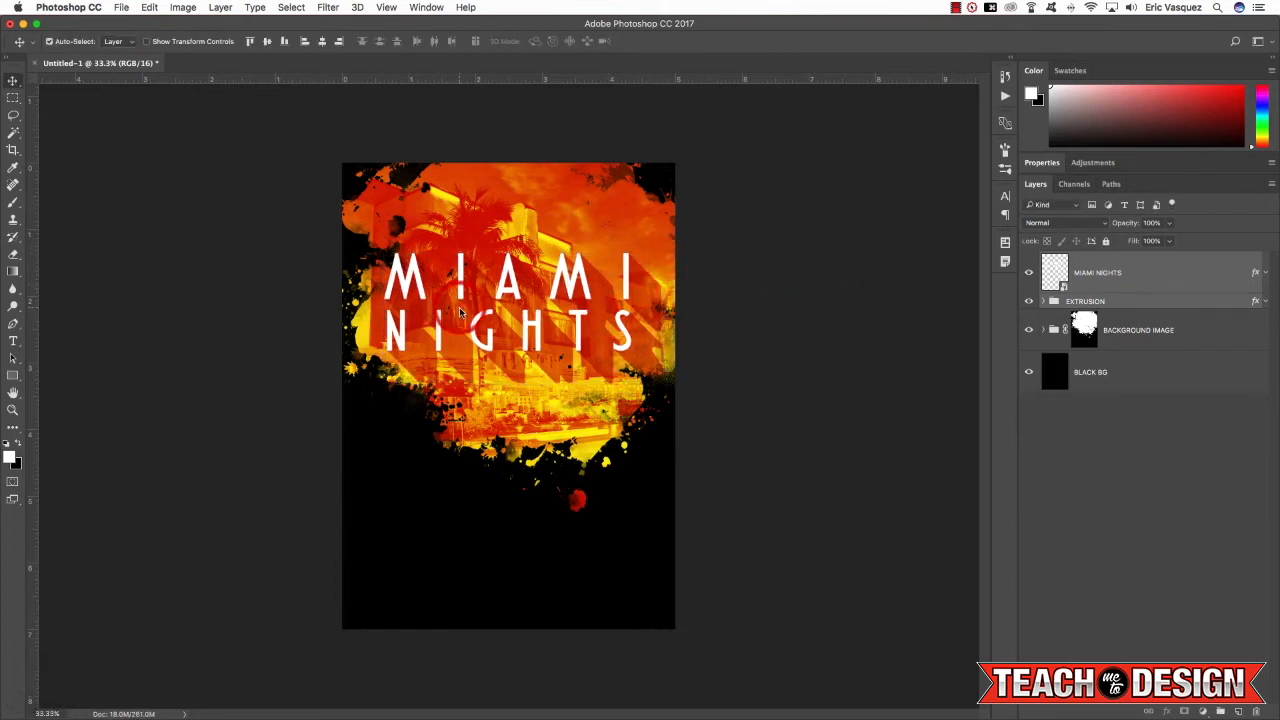
Enlarge photo layer 1 in the BACKGROUND IMAGE group and shift it up so the palm and building fill the splatter's upper area.
click(1138, 340)
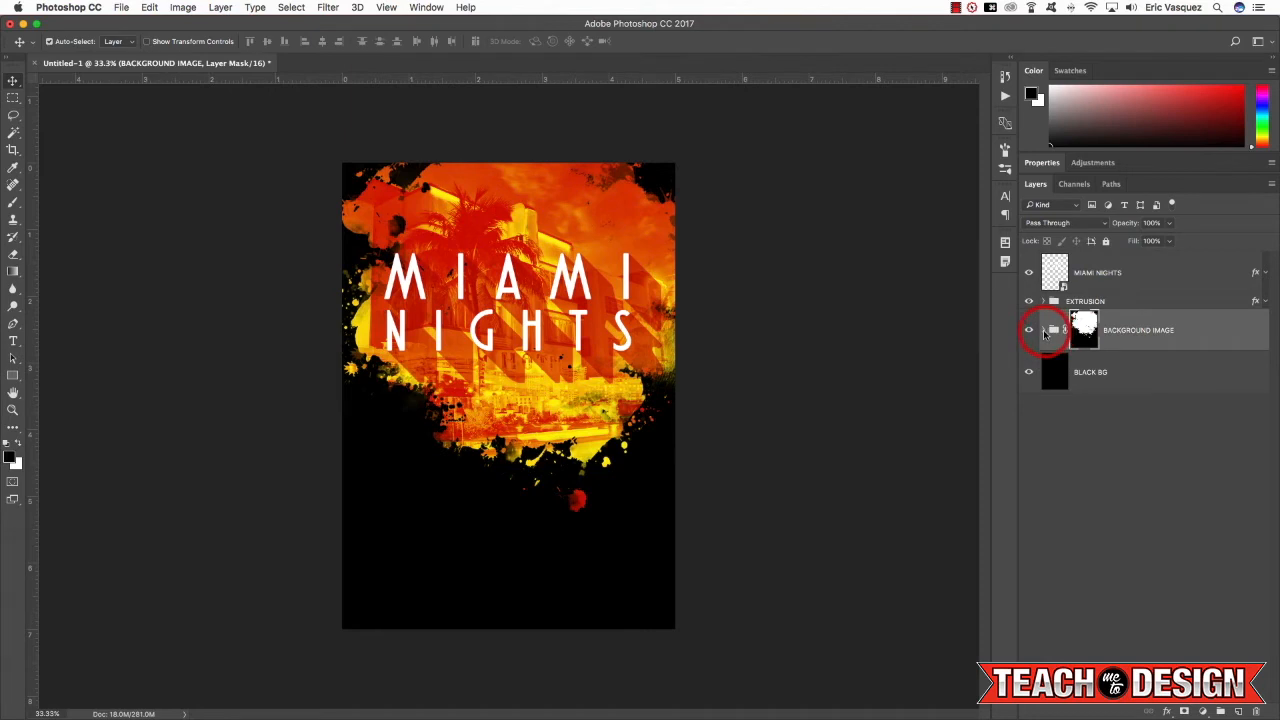
click(1044, 330)
click(1120, 537)
key(v)
key(super+t)
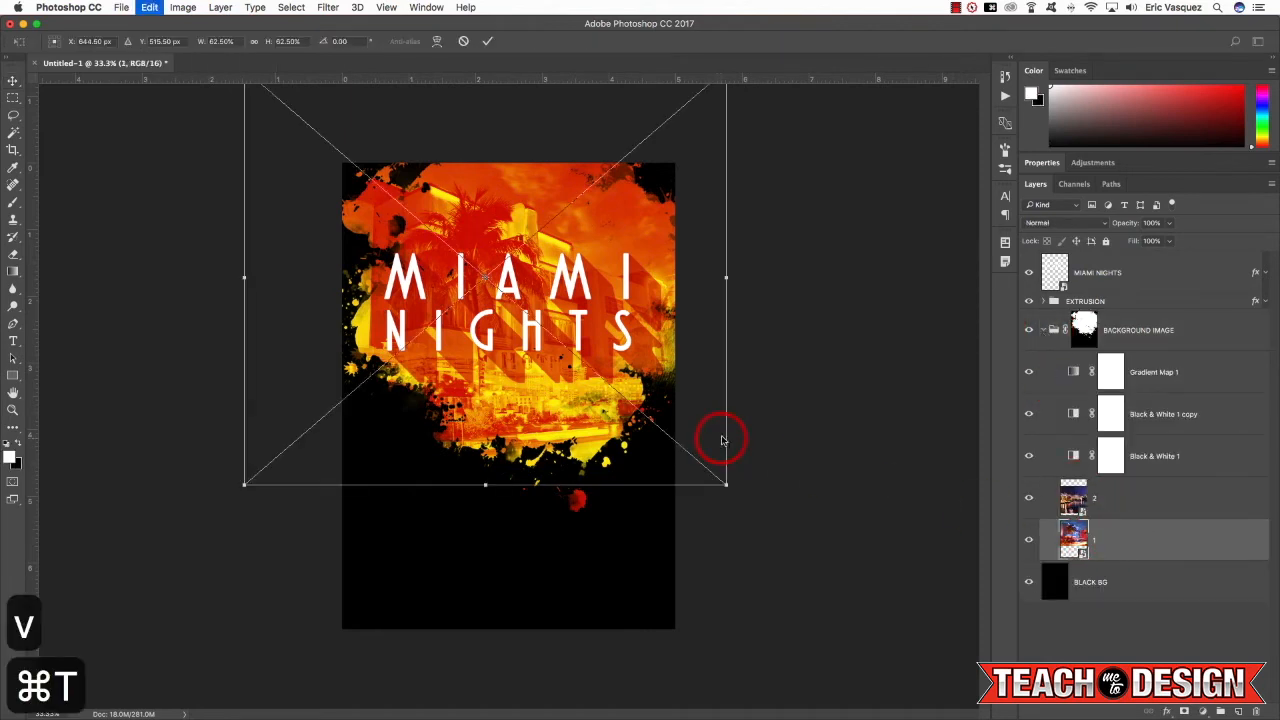
drag(245, 487, 190, 521)
drag(564, 437, 565, 393)
key(Return)
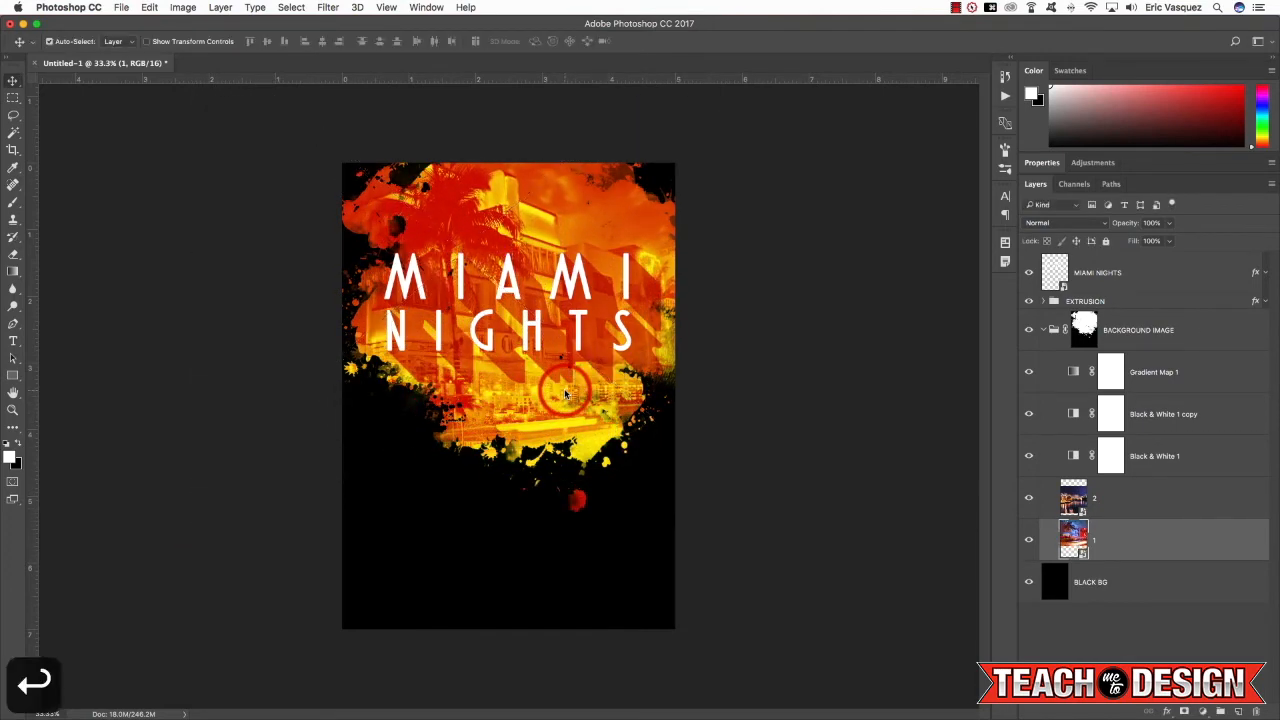
key(shift+Down)
key(shift+Down)
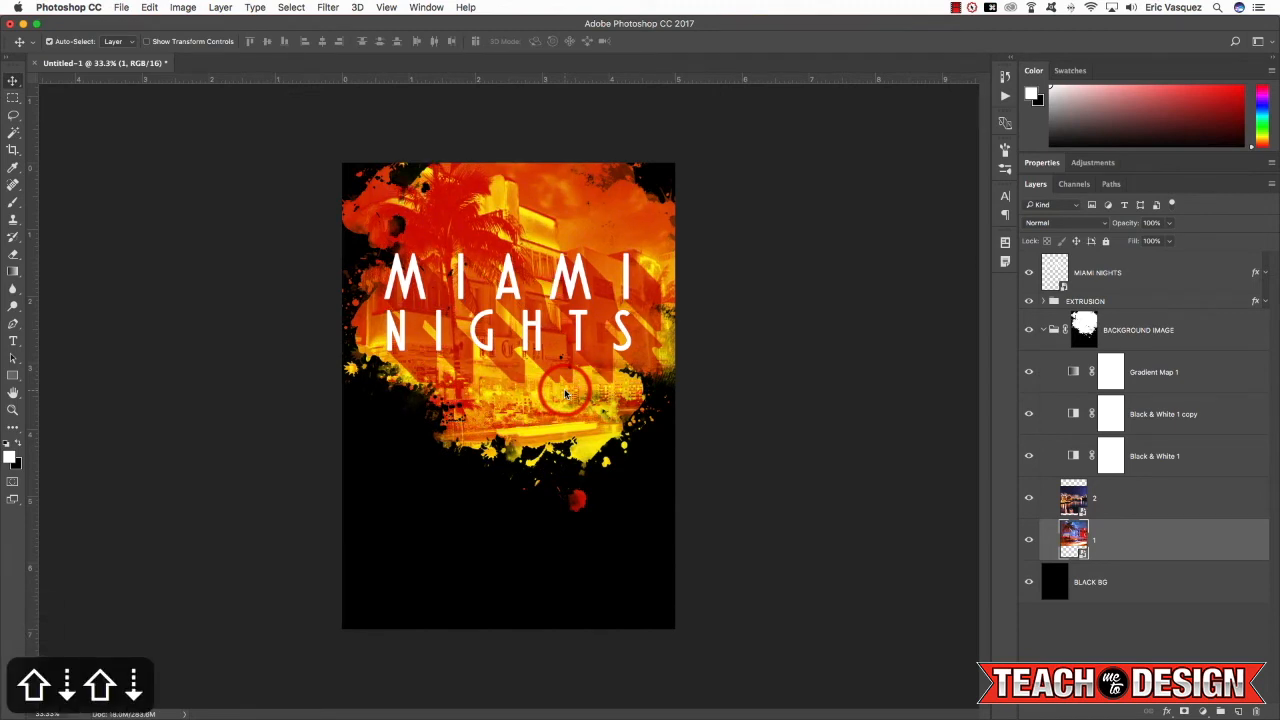
Select photo layer 2 and toggle its visibility repeatedly to compare the background with and without it.
click(1070, 495)
click(1029, 500)
click(1029, 500)
click(1029, 501)
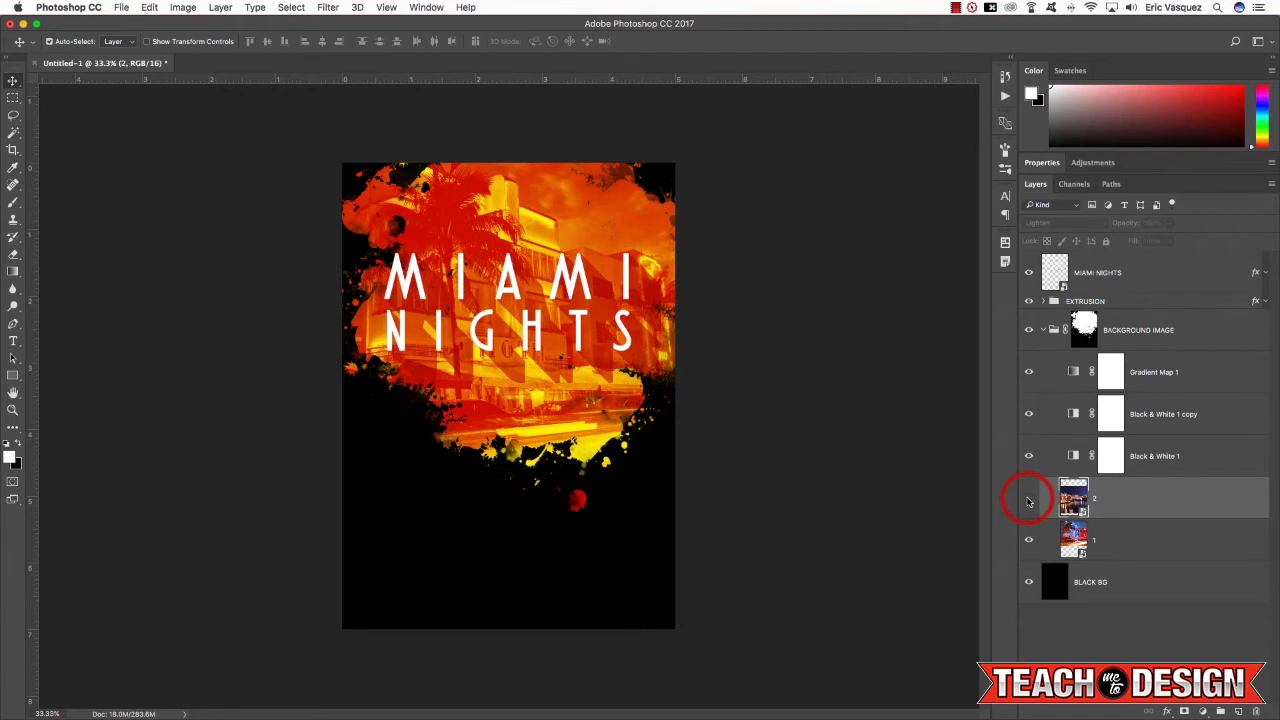
click(1029, 500)
click(1029, 500)
click(1029, 500)
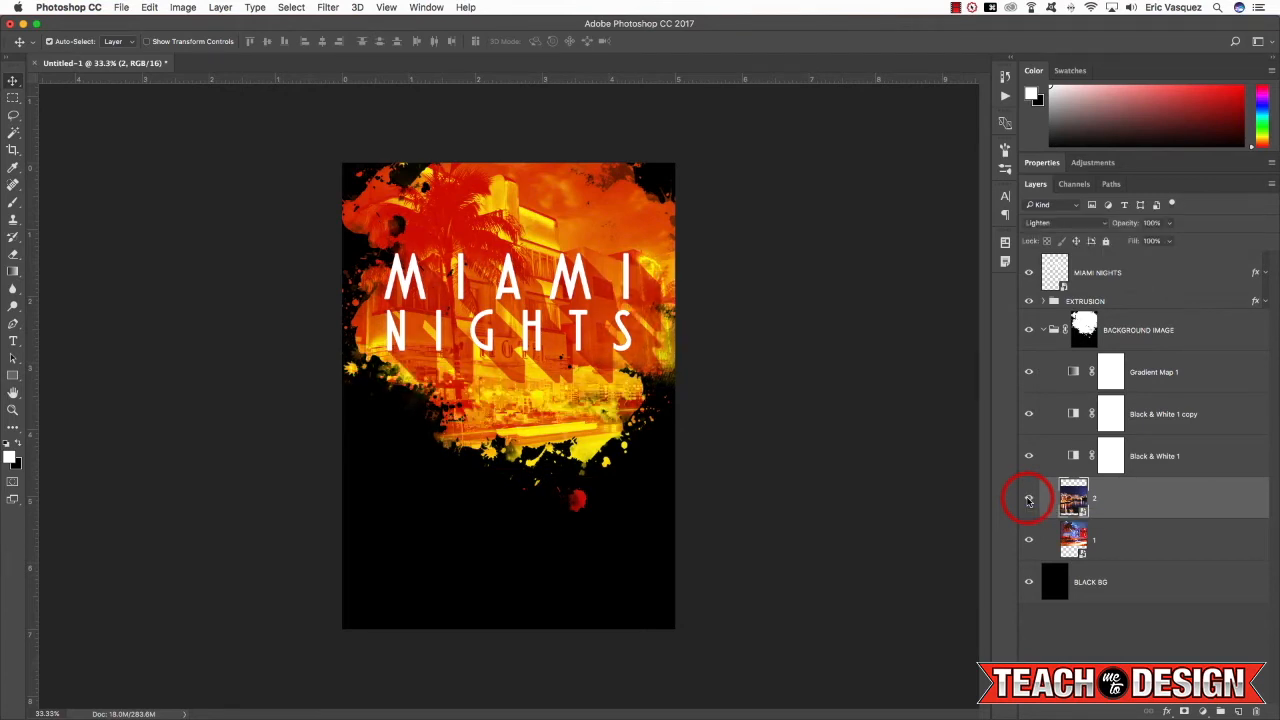
click(1029, 500)
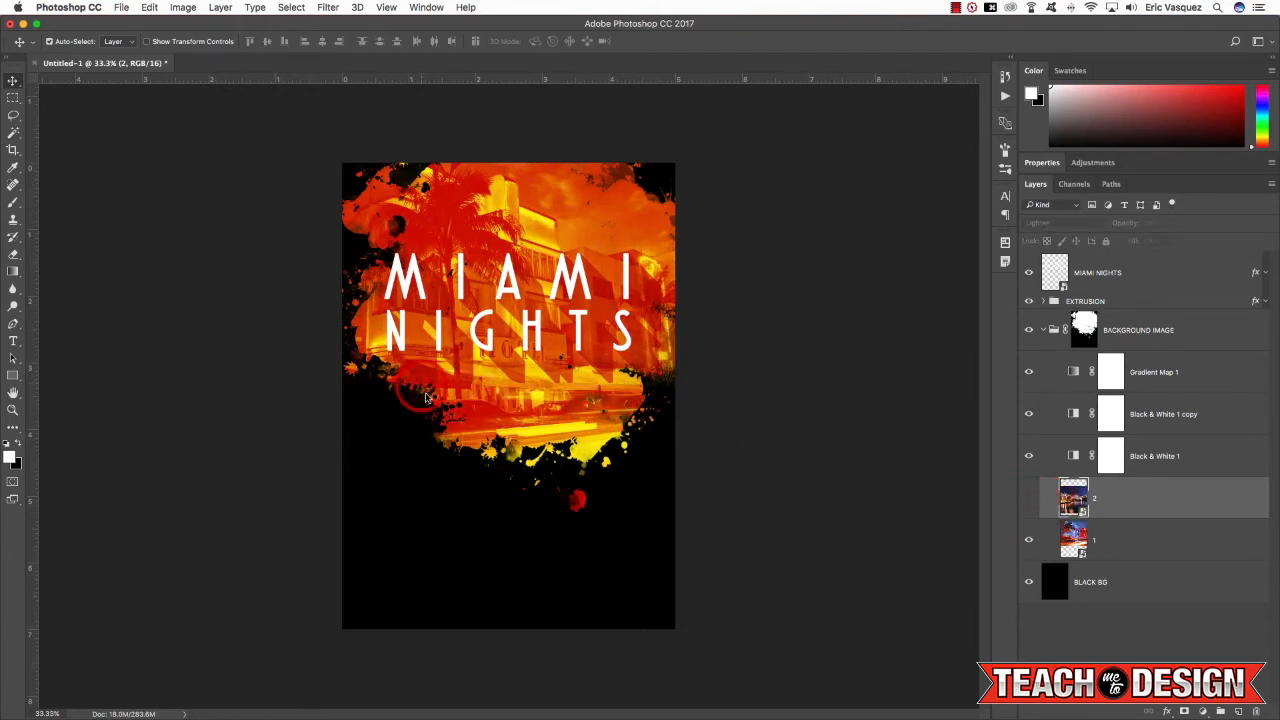
click(1029, 500)
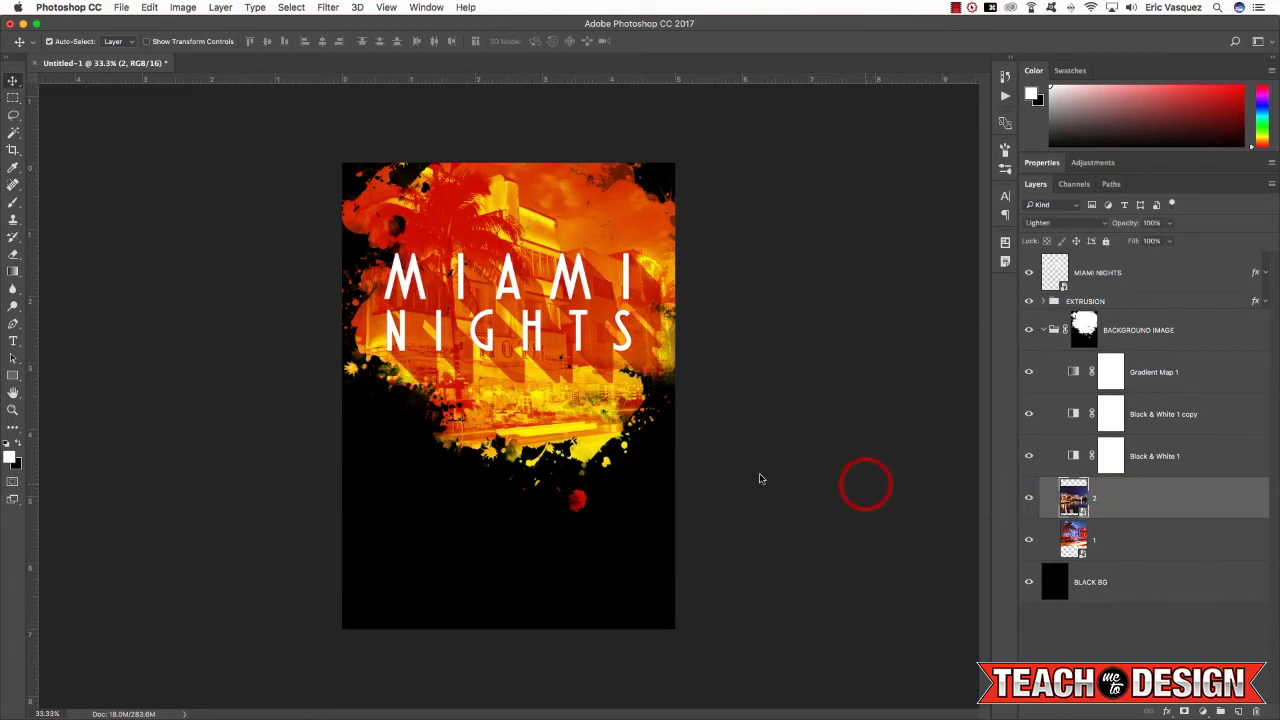
Reposition photo layer 2 vertically behind the lower part of the splatter and collapse the BACKGROUND IMAGE group.
key(v)
key(super+t)
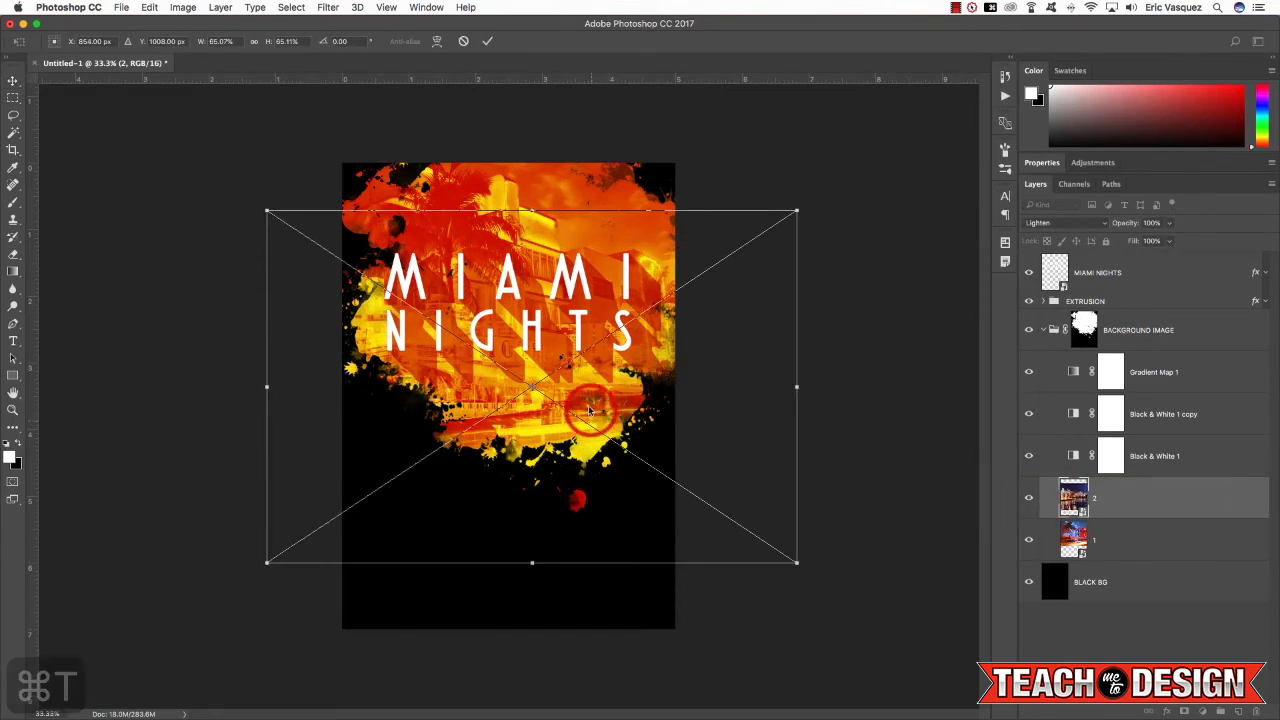
double_click(589, 396)
mouse_move(616, 397)
mouse_down()
mouse_move(602, 407)
mouse_move(557, 391)
mouse_move(591, 420)
mouse_move(585, 400)
mouse_move(598, 392)
mouse_move(616, 407)
mouse_up()
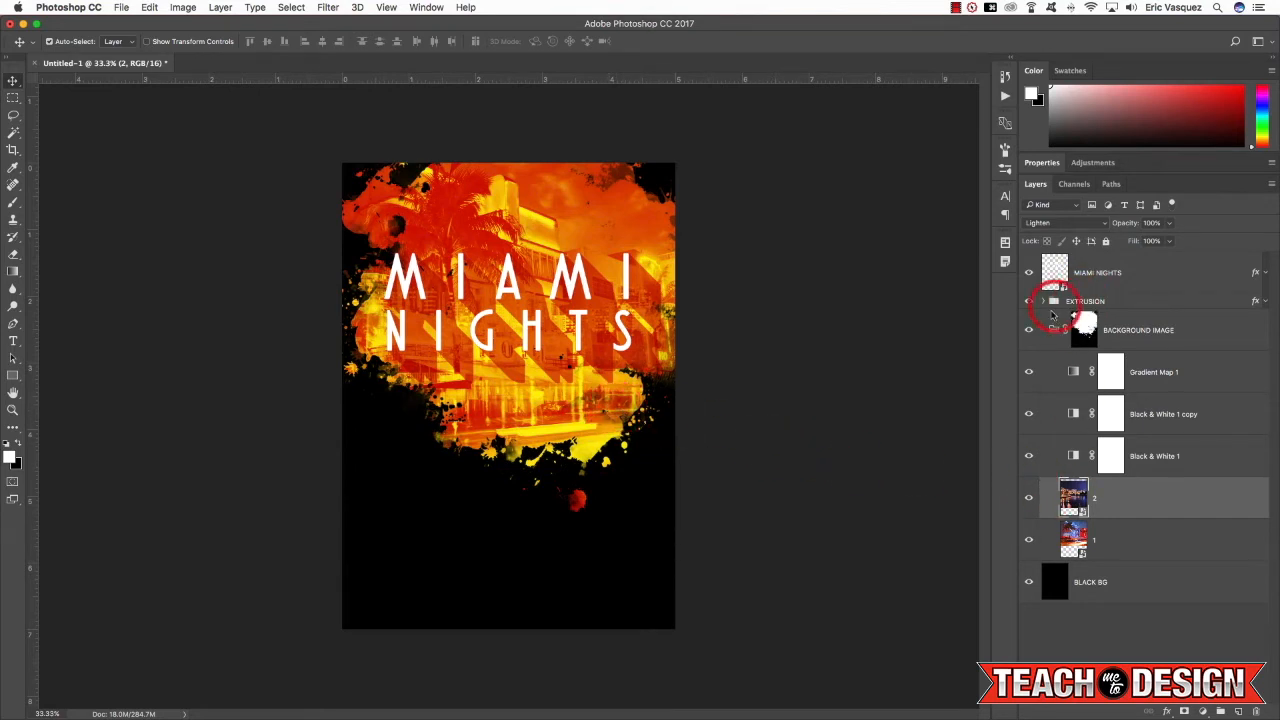
click(1043, 334)
click(1043, 334)
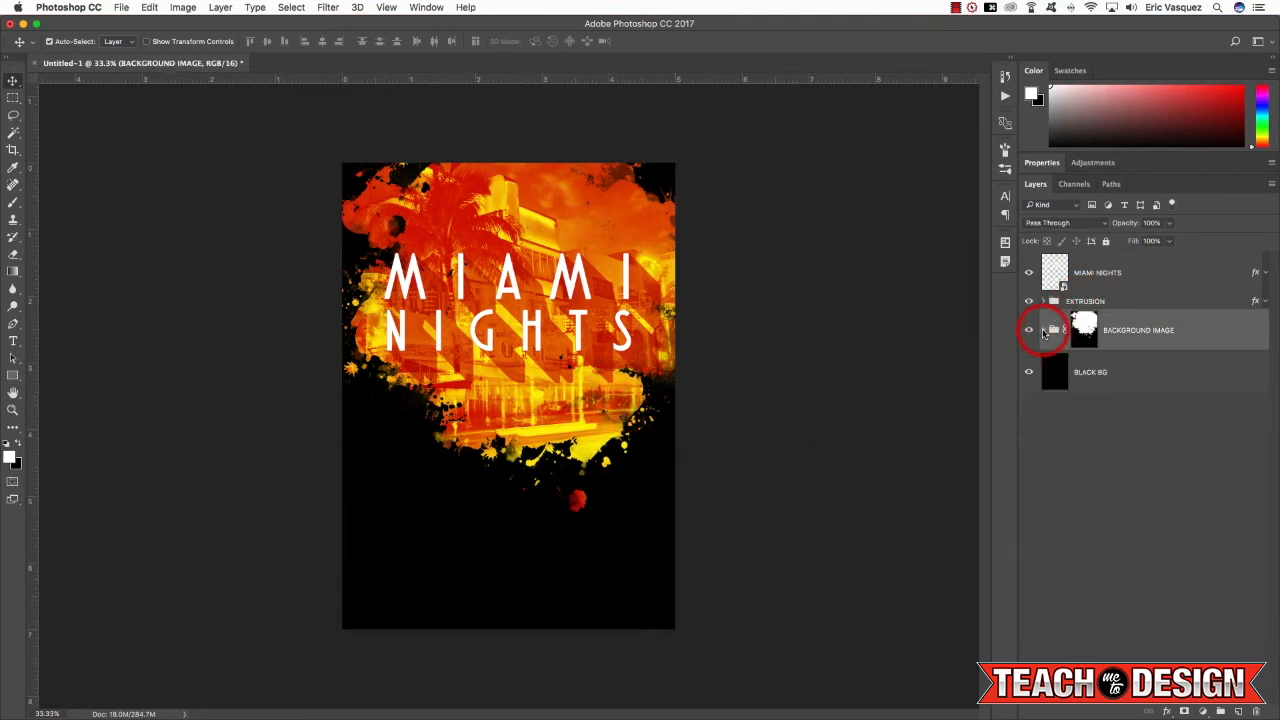
Group the EXTRUSION group and the MIAMI NIGHTS layer together and name the new group TT.
click(1090, 301)
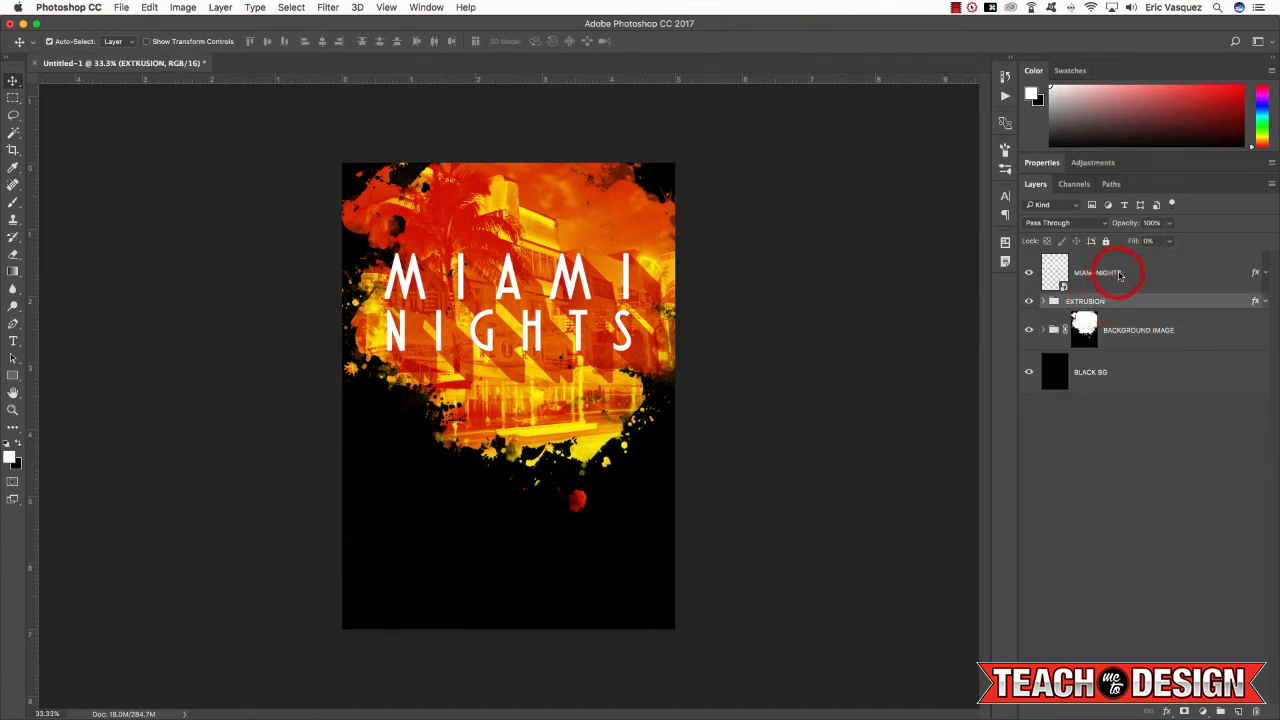
click(1120, 276)
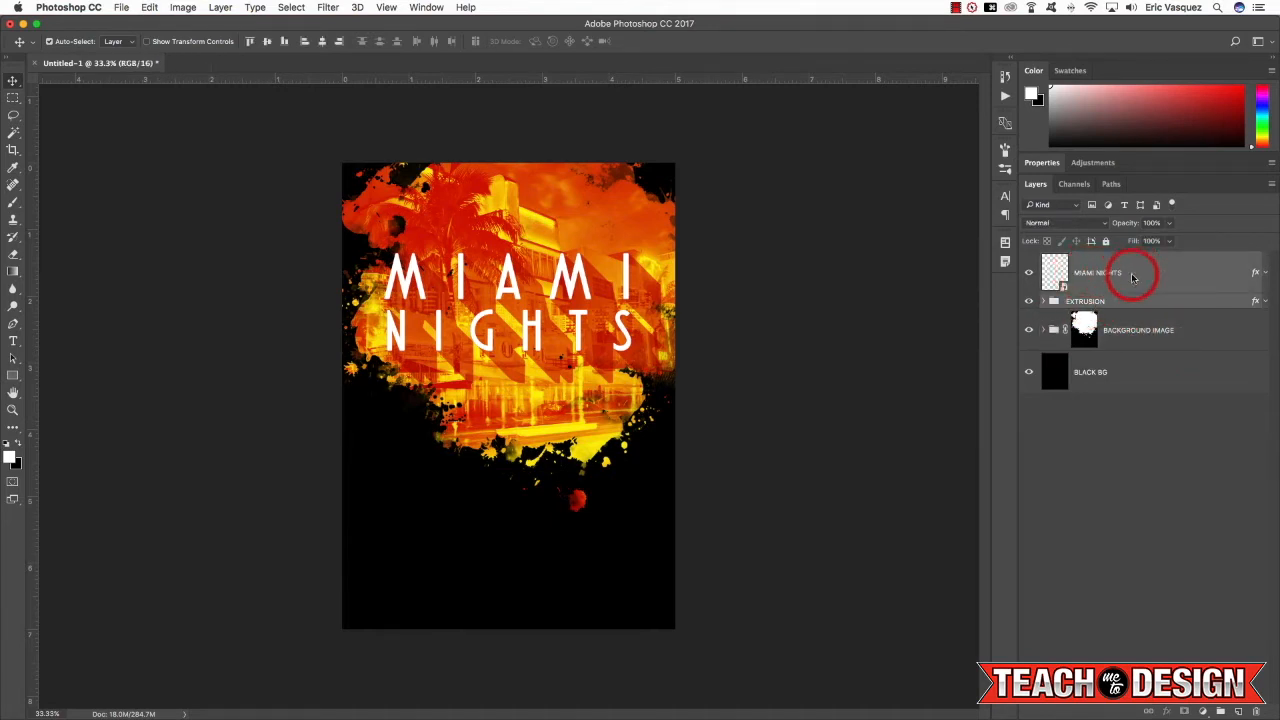
key(super+g)
double_click(1078, 260)
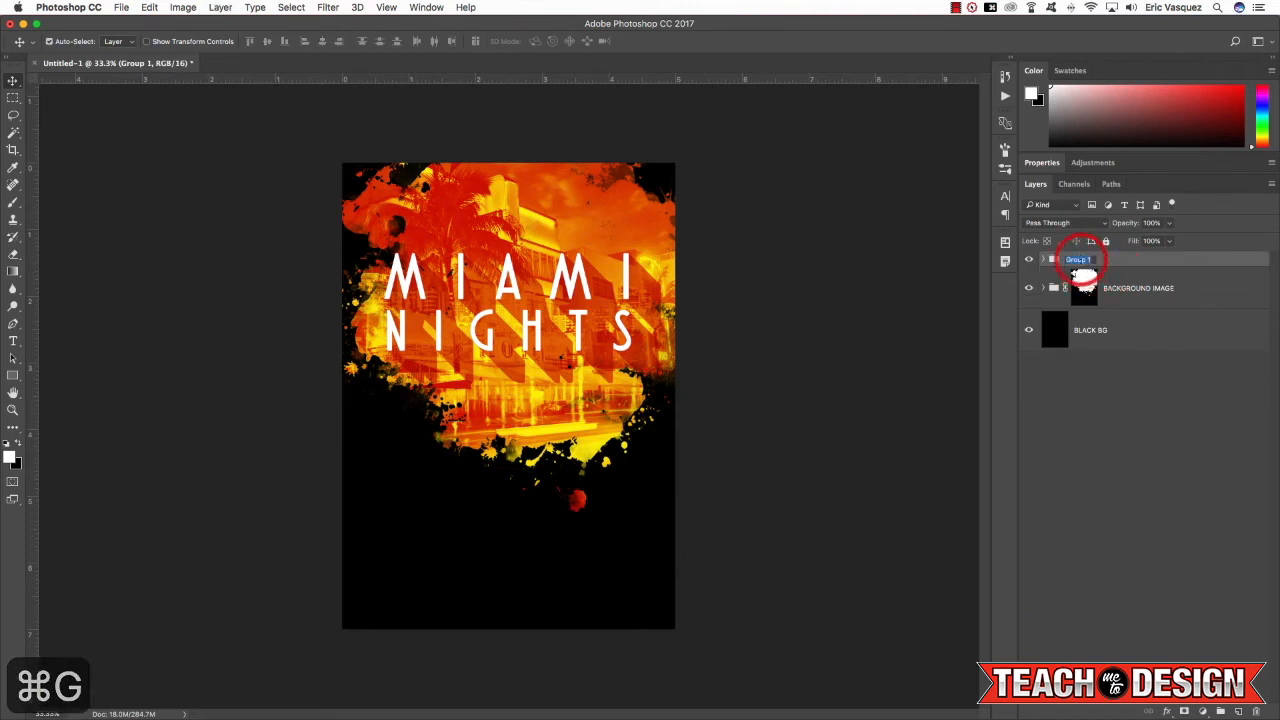
text(TT)
click(1130, 300)
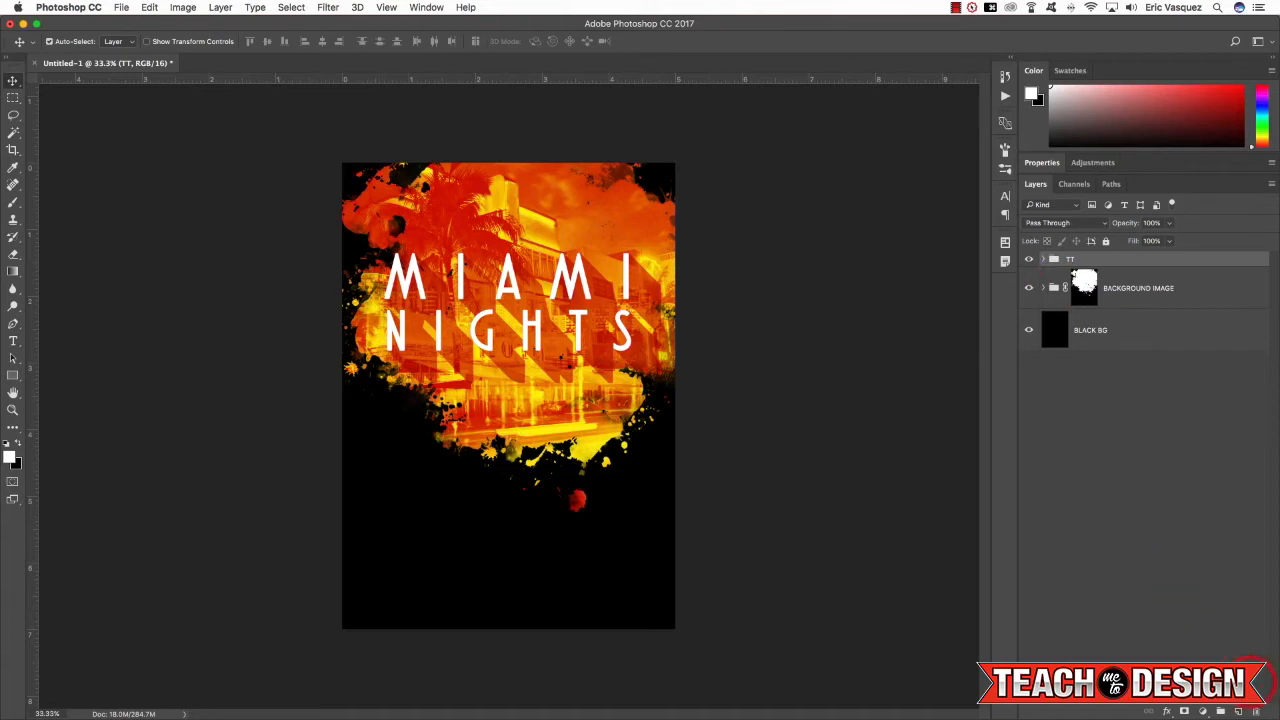
Add a text layer above the TT group reading EXCLUSIVE VIP BEACH PART on the black area below the splatter.
click(1238, 711)
key(t)
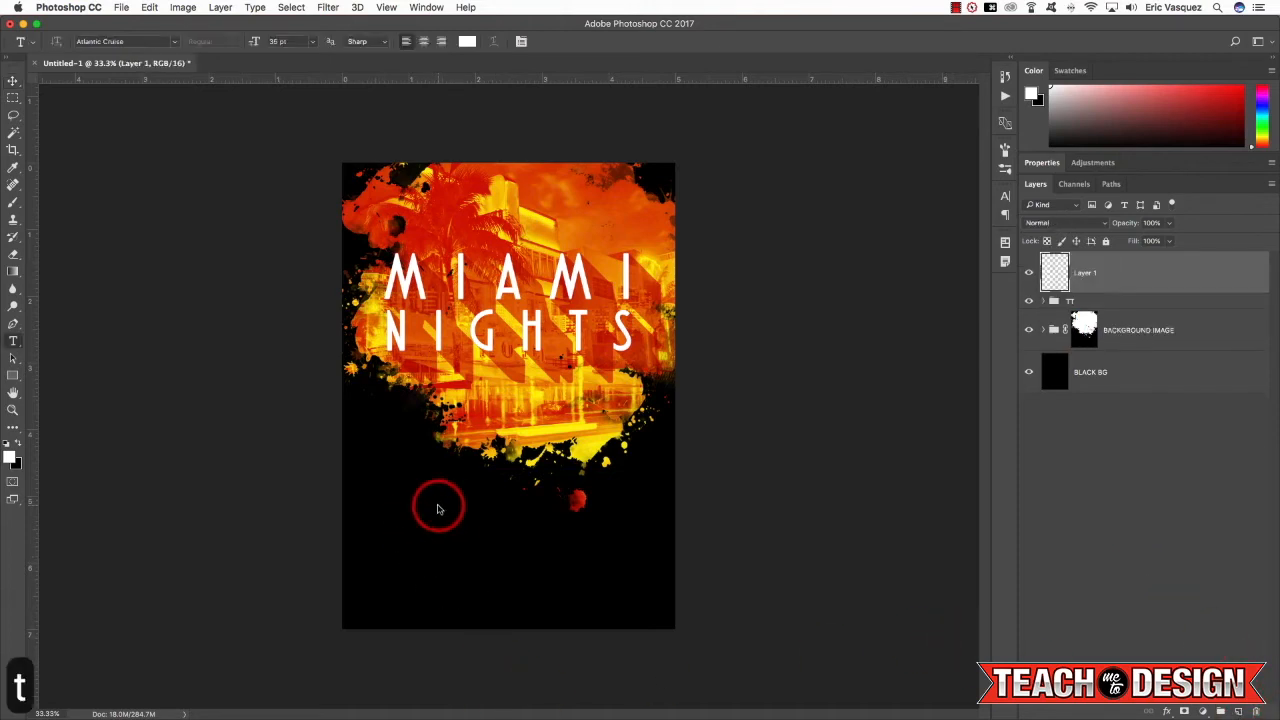
click(409, 509)
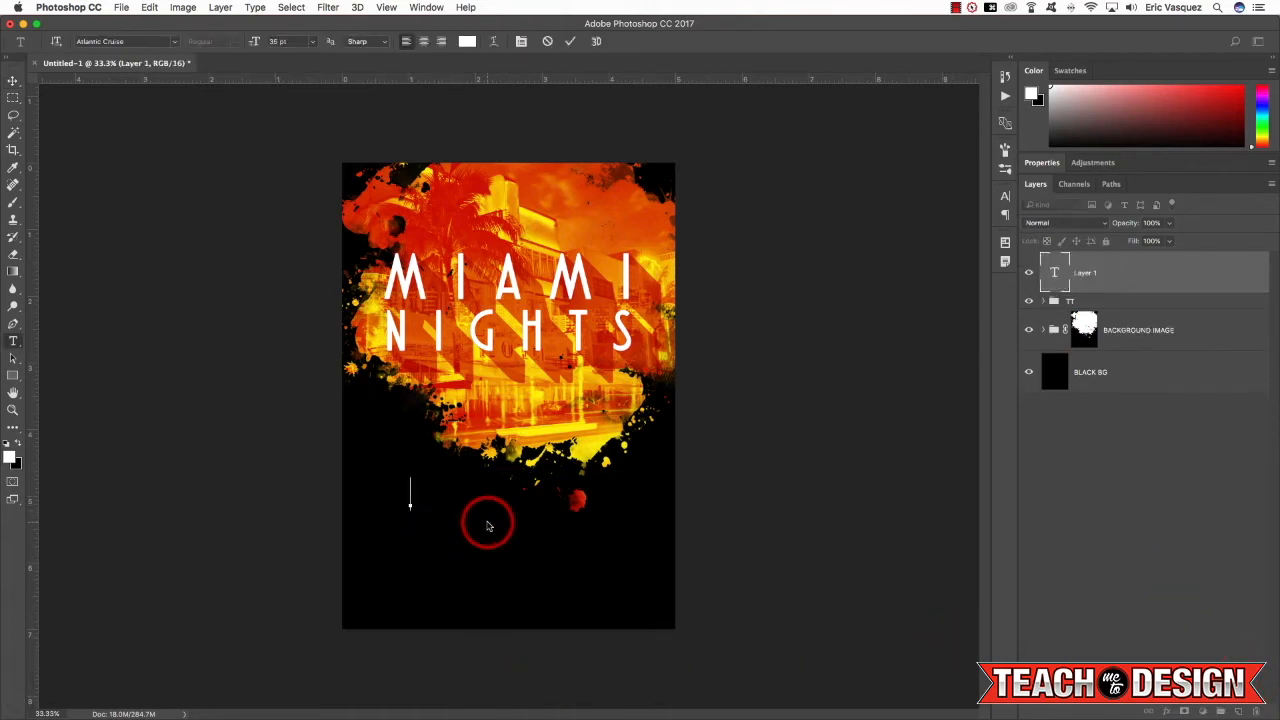
text(EXCLUSI)
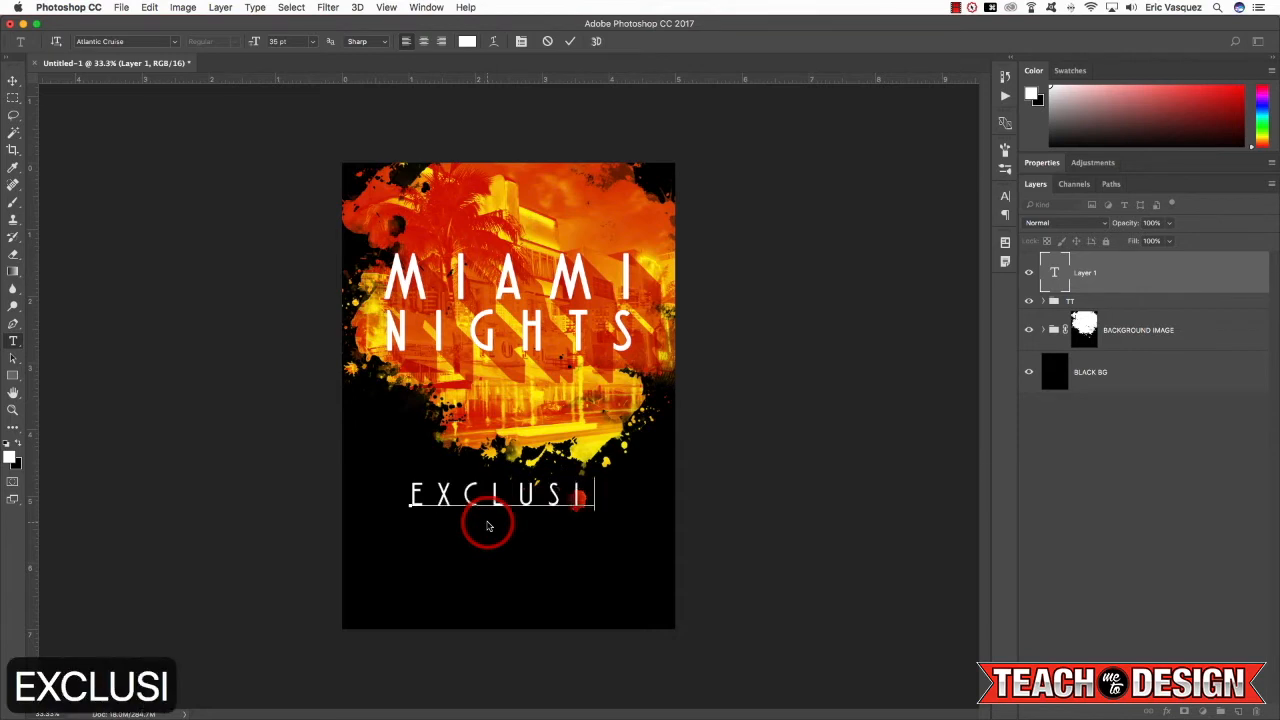
text(VE V)
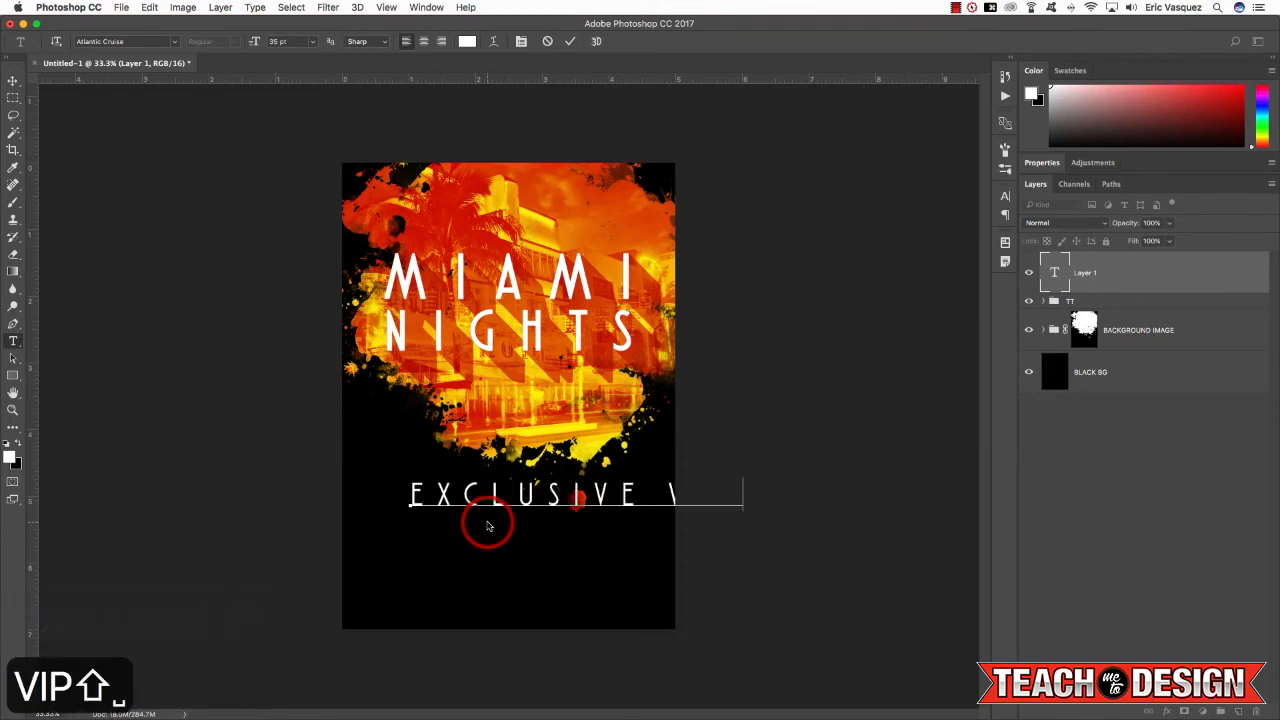
text(IP BEACH PART)
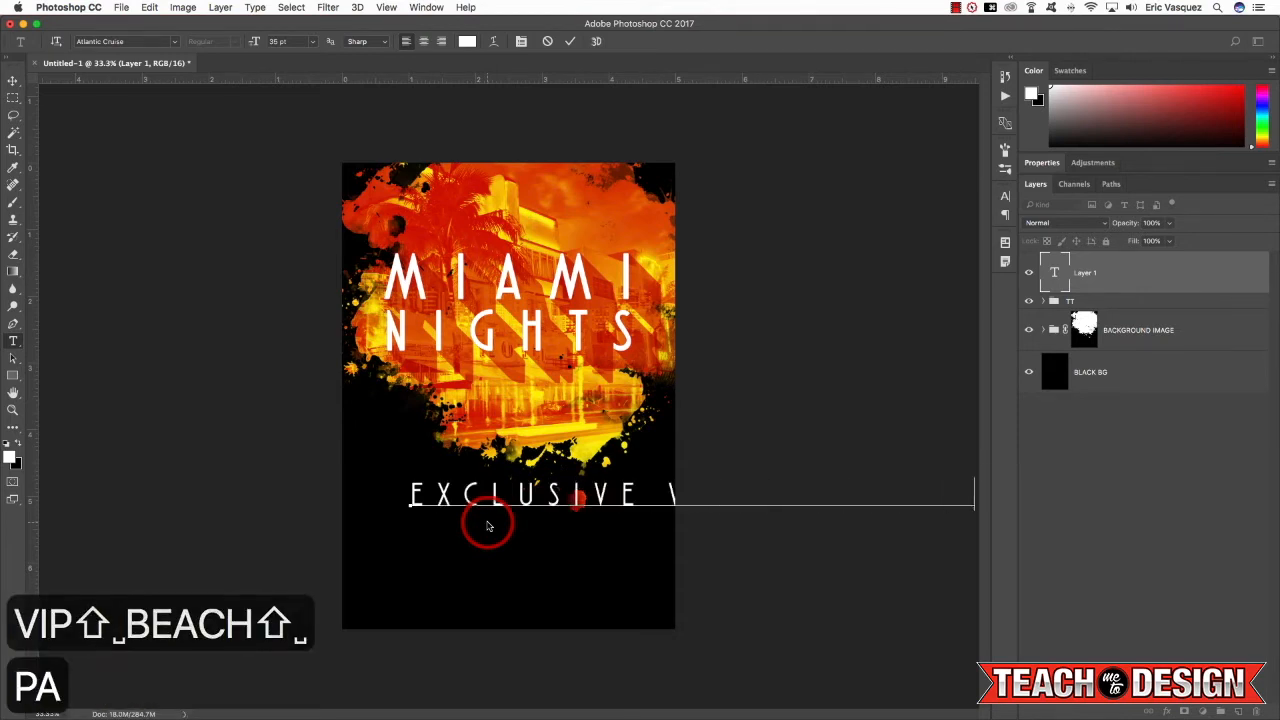
Reduce the entire tagline's font size to 17 pt and commit the text.
key(super+a)
key(super+shift+comma)
key(super+shift+comma)
key(super+shift+comma)
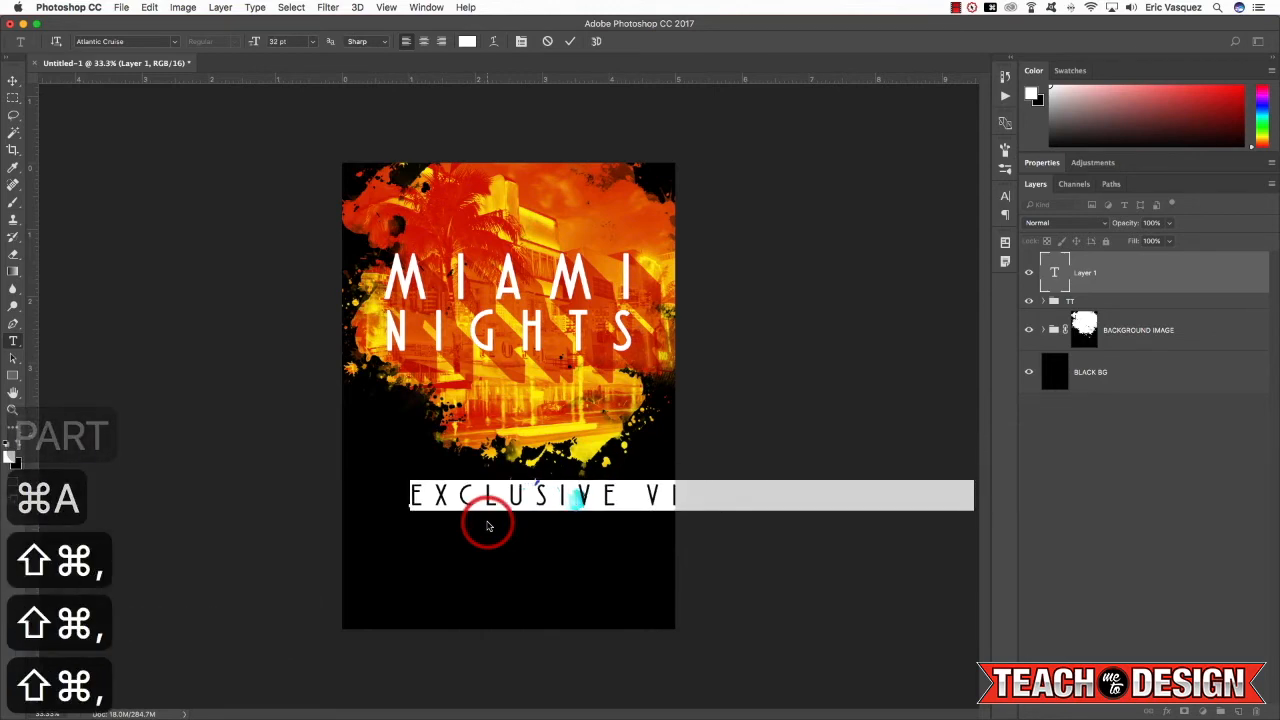
drag(256, 45, 244, 46)
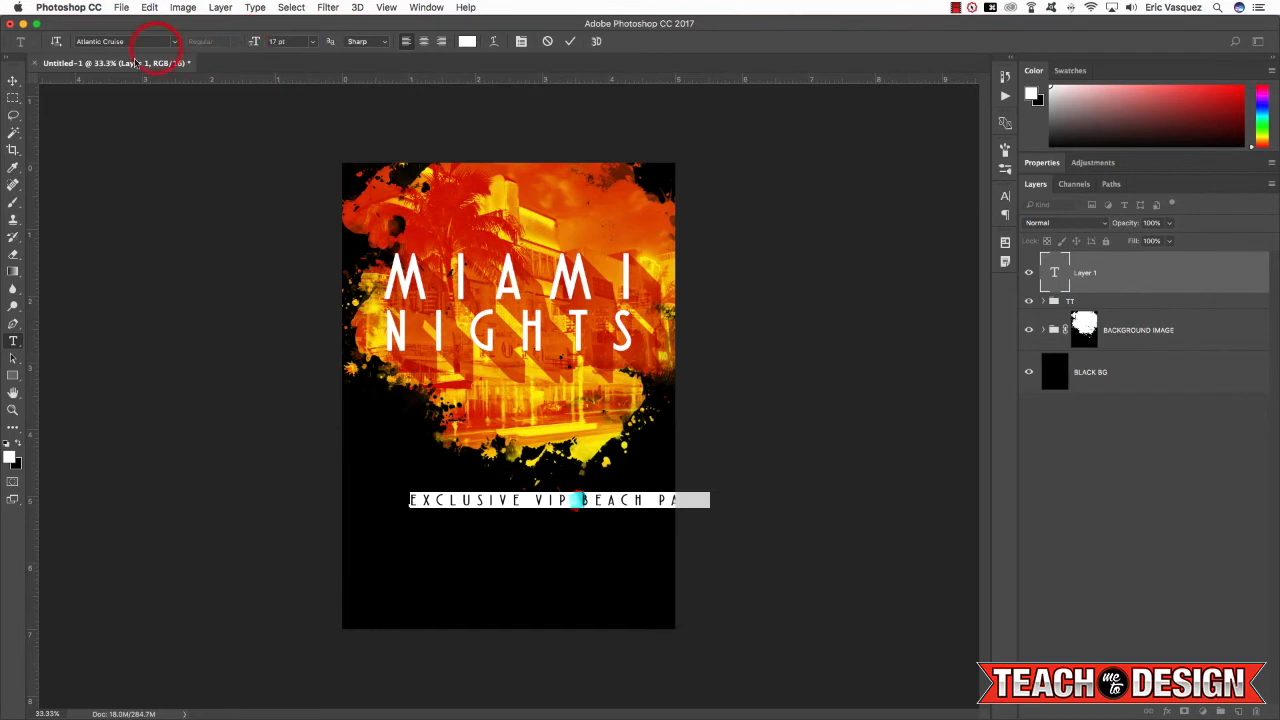
click(18, 86)
Move the tagline up and left beneath the splatter, scale it down to about 14.8 pt, and nudge it right.
key(v)
key(super+t)
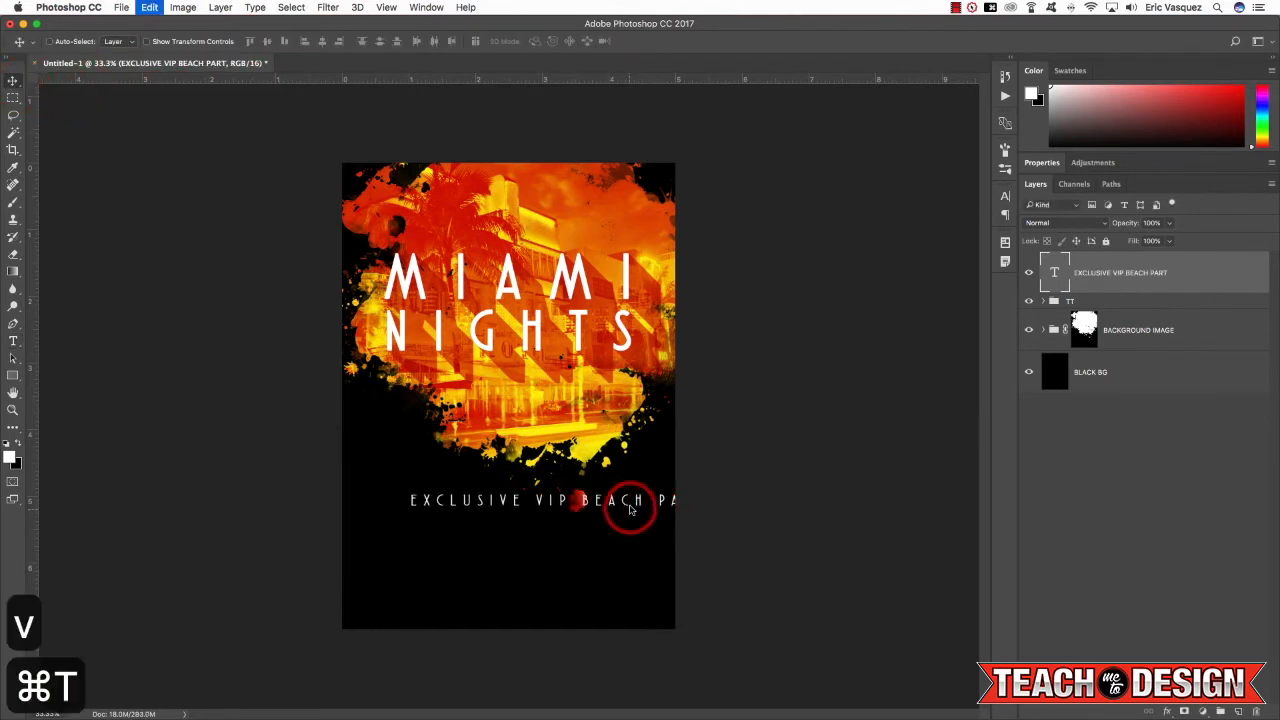
drag(630, 502, 583, 486)
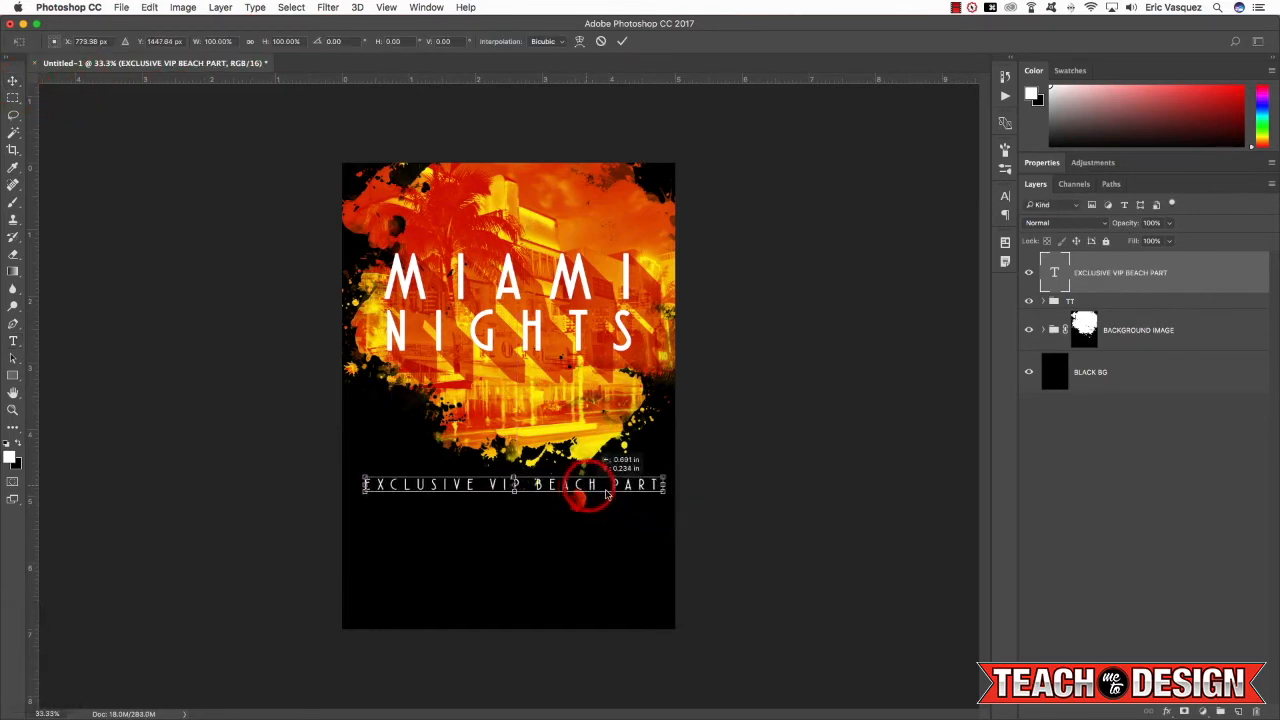
drag(664, 495, 627, 484)
key(Return)
key(shift+Right)
key(shift+Right)
key(shift+Right)
key(shift+Right)
key(shift+Right)
key(shift+Right)
key(shift+Right)
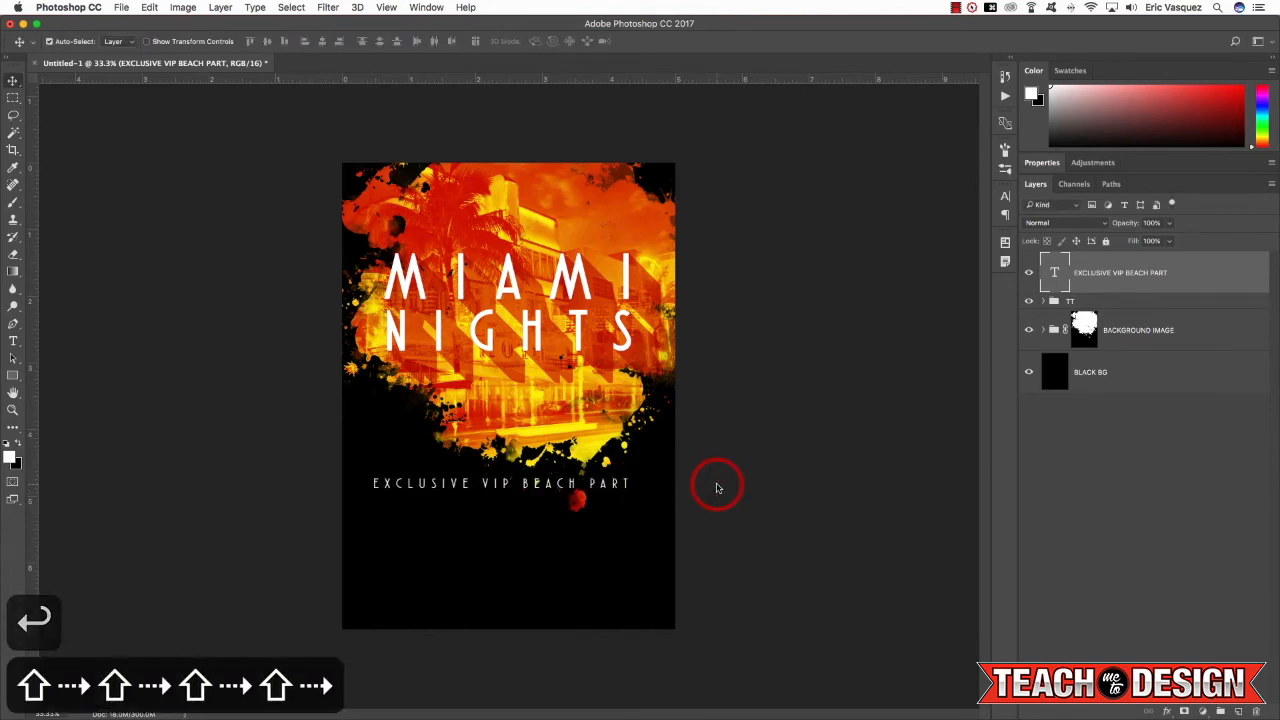
Select all of the tagline's text, widen its letter tracking slightly, and commit the edit.
key(t)
key(Return)
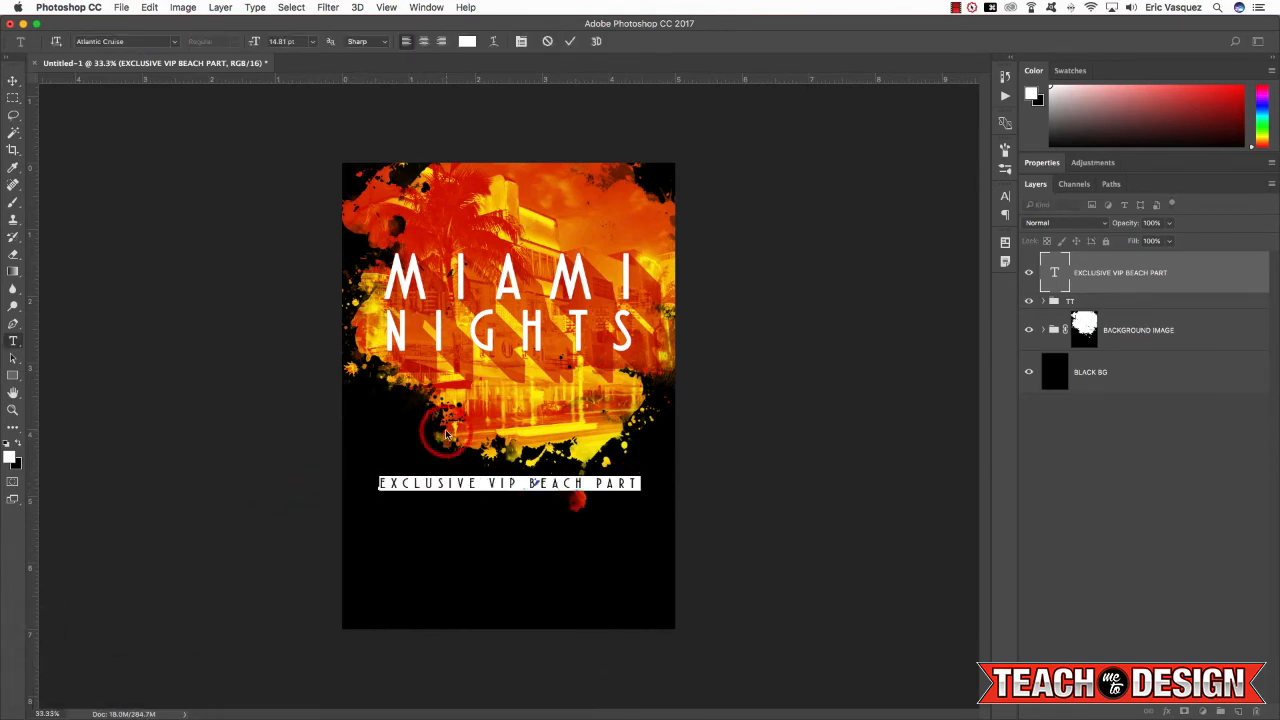
double_click(452, 484)
triple_click(452, 486)
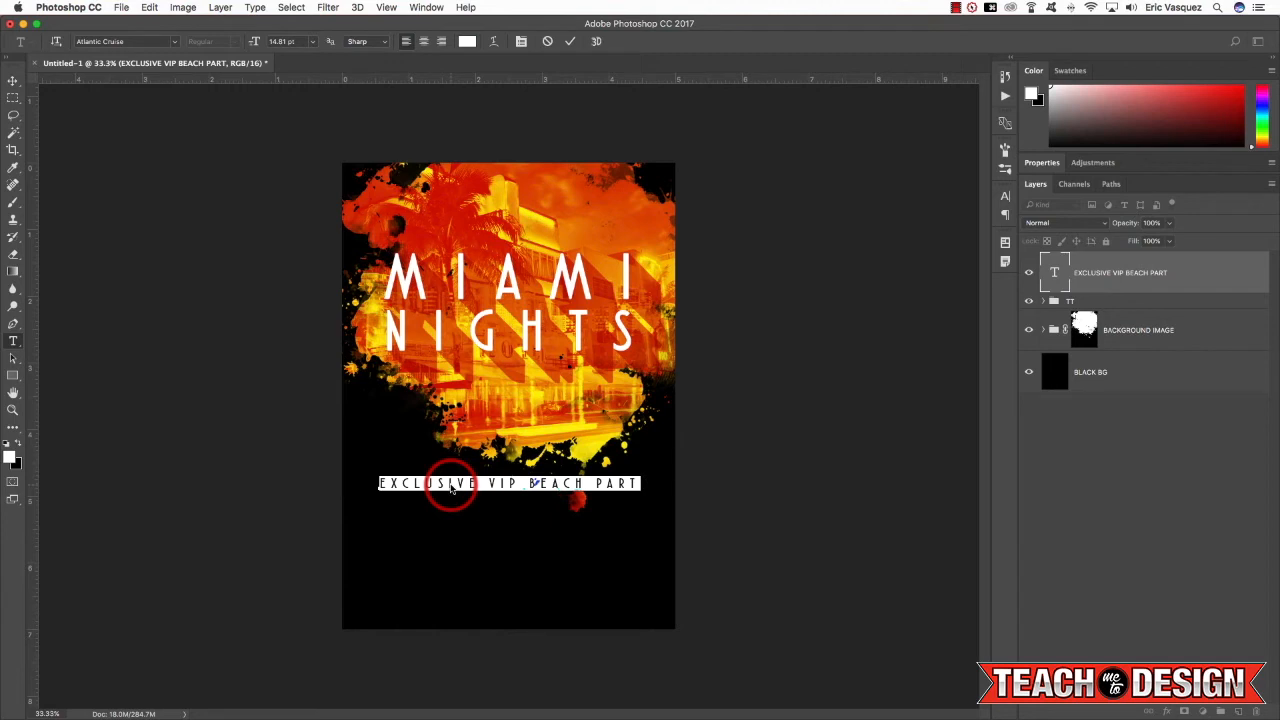
key(alt+Right)
key(alt+Right)
key(alt+Right)
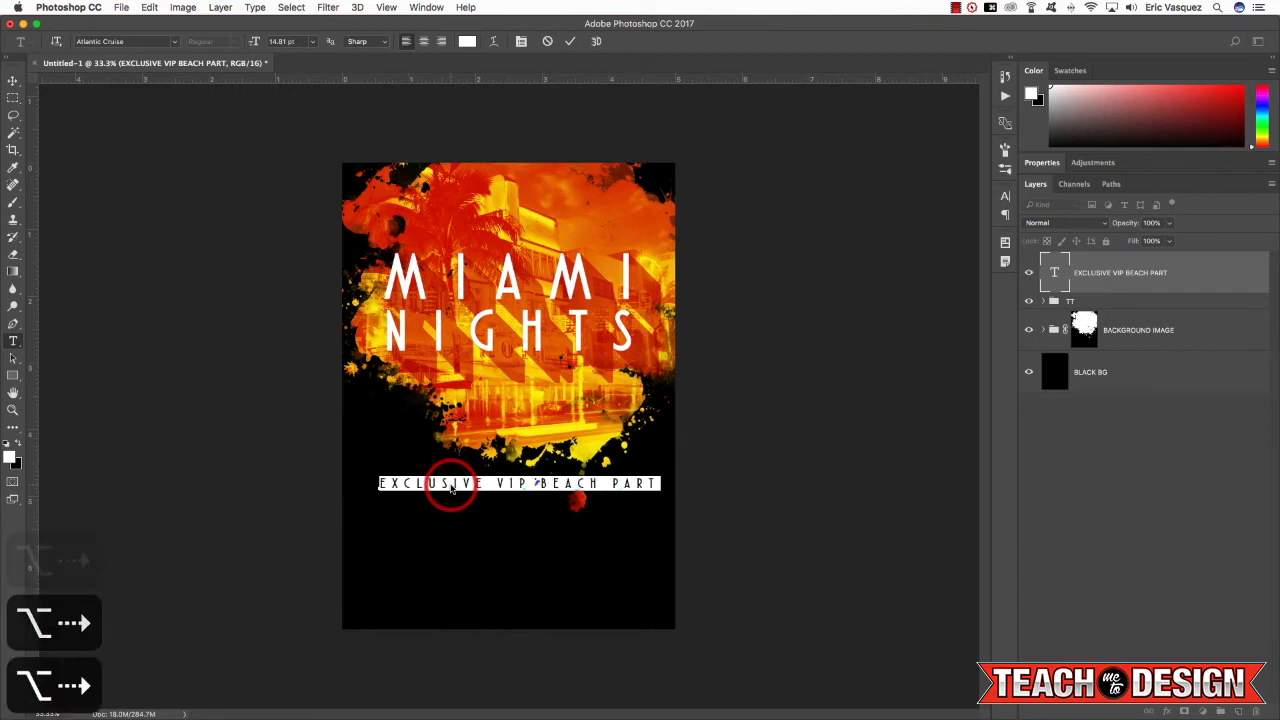
key(alt+Left)
key(alt+Right)
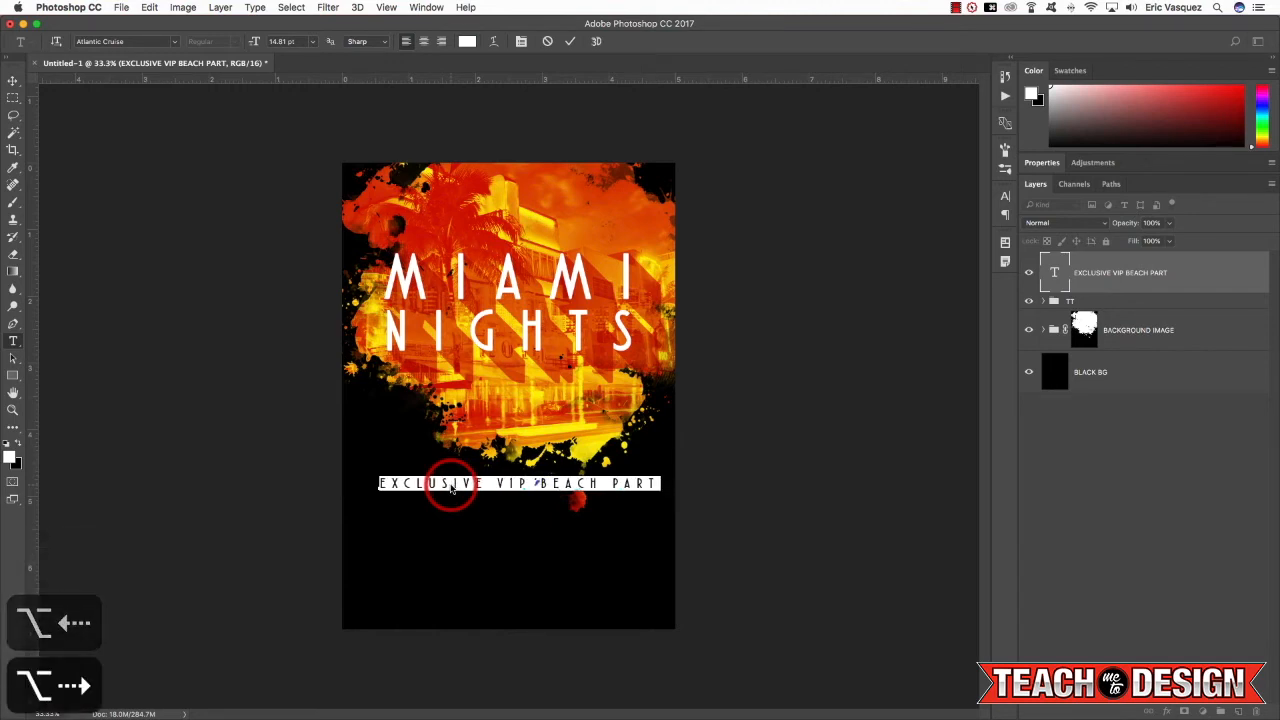
click(15, 80)
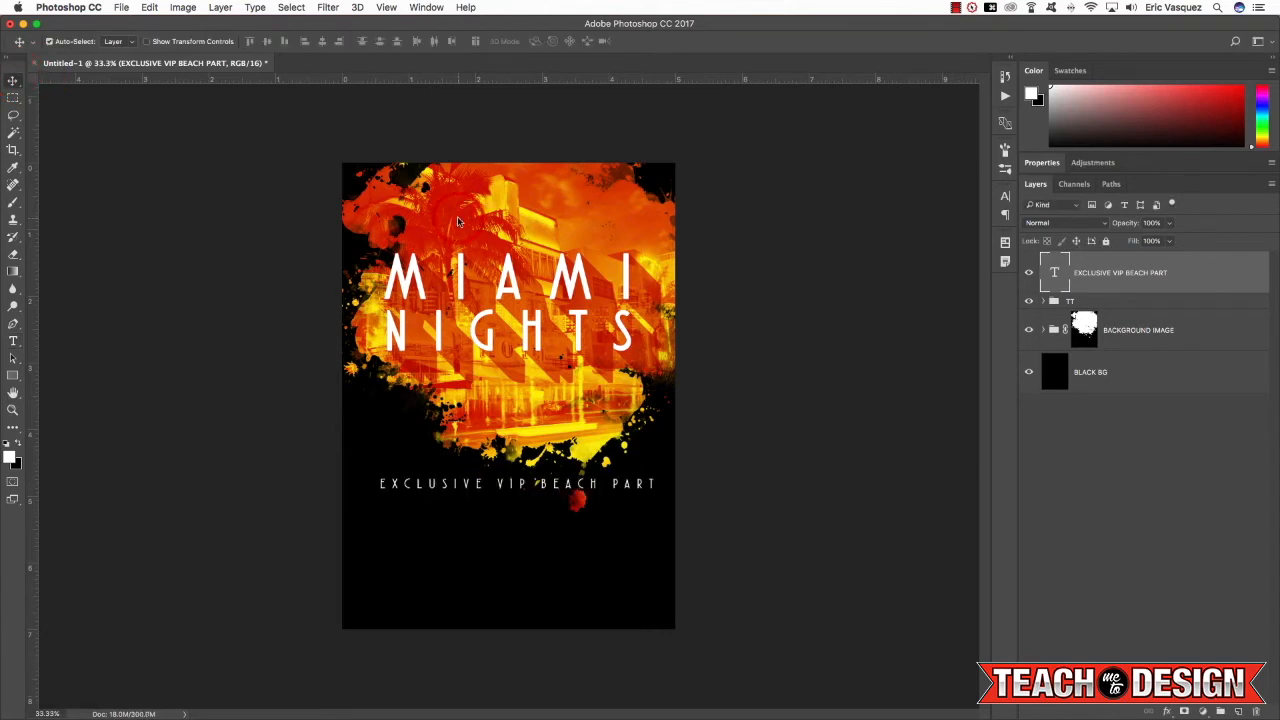
Nudge the EXCLUSIVE VIP BEACH PART tagline left and up to sit closer beneath the splatter.
key(v)
key(shift+Left)
key(shift+Left)
key(shift+Left)
key(shift+Up)
key(shift+Up)
key(shift+Up)
key(shift+Left)
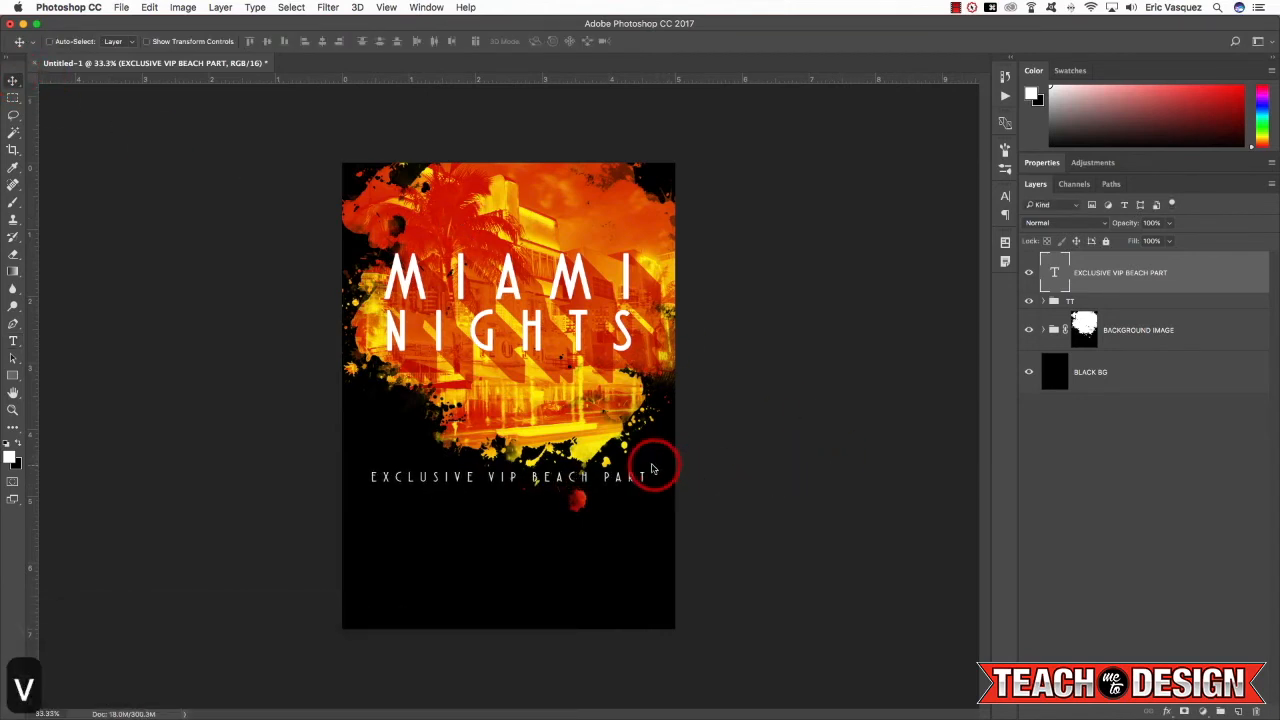
Scale the tagline down slightly around its centre and apply the transformation.
key(super+t)
drag(652, 470, 647, 472)
key(Return)
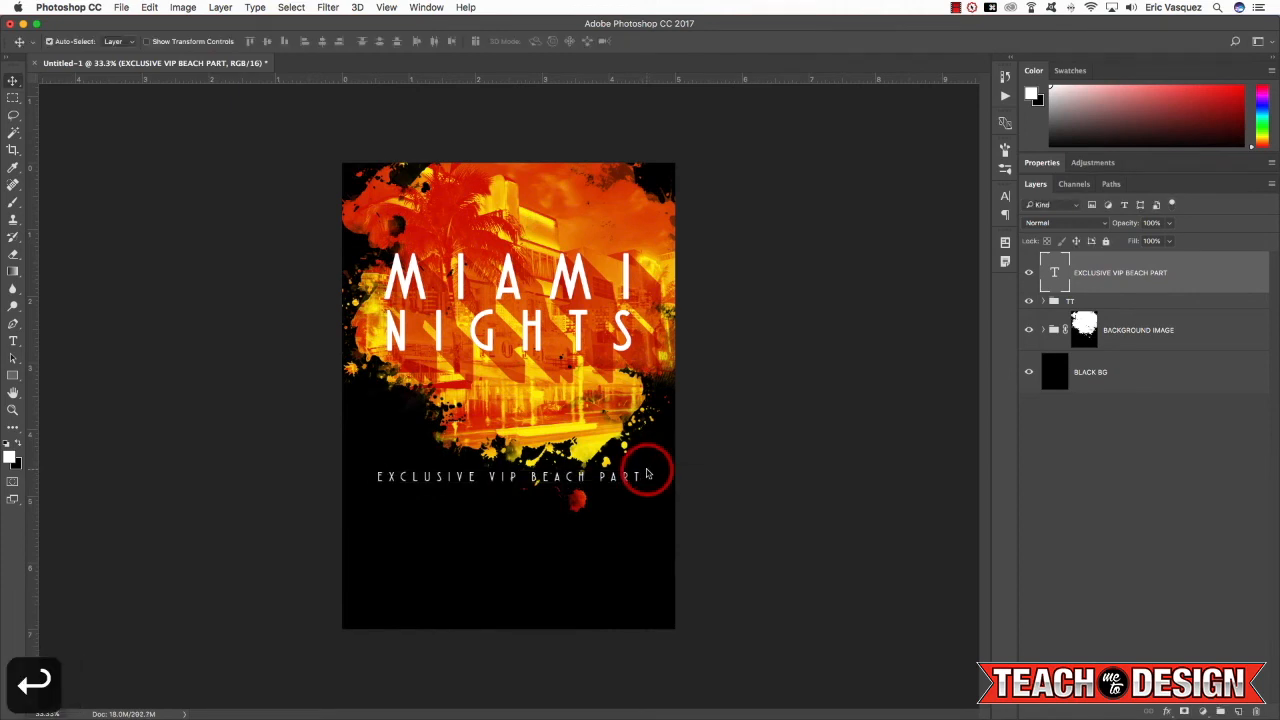
Add a new layer and write the text line GRAND MIAMI HOTEL in the black area below the tagline.
key(alt+shift+super+n)
key(t)
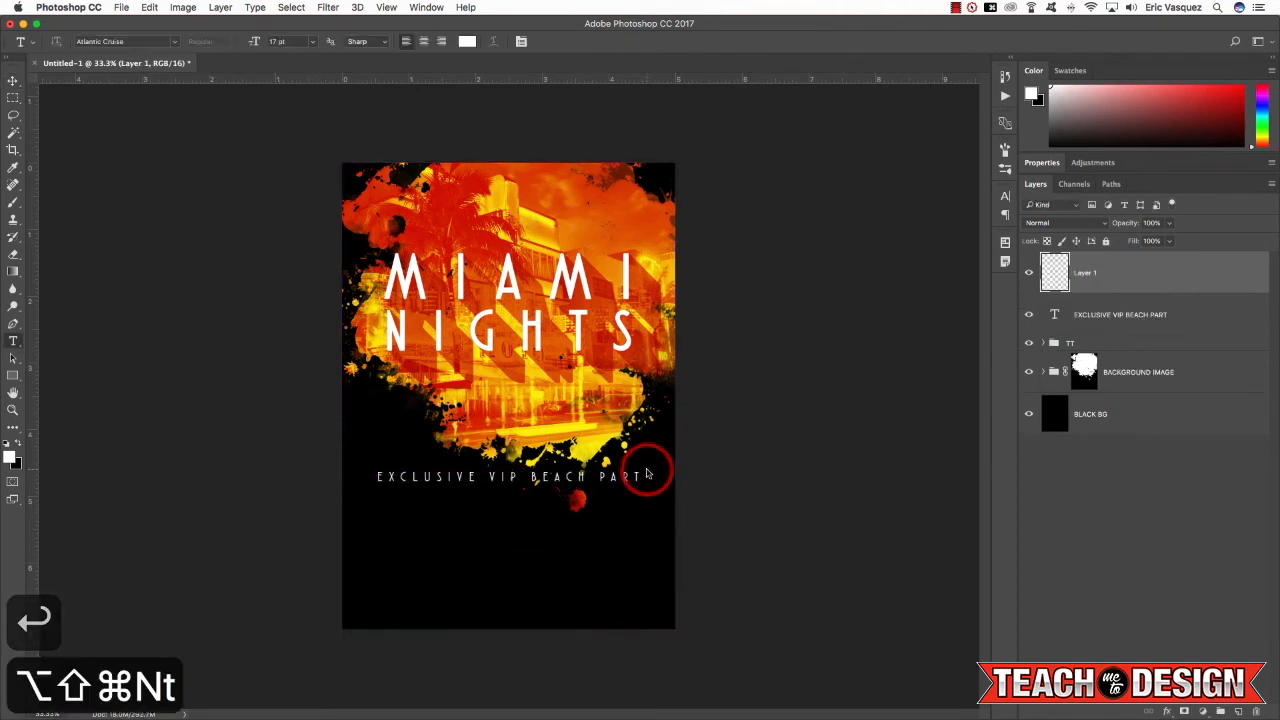
click(380, 526)
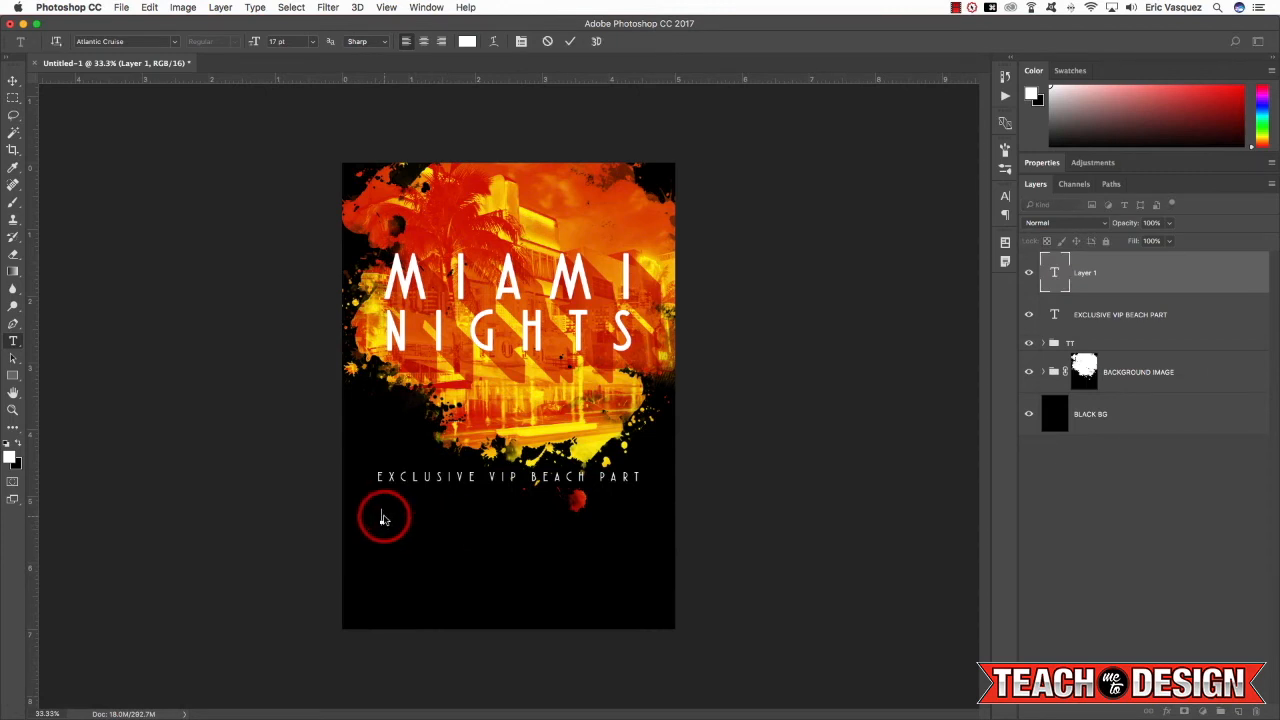
text(GRAND )
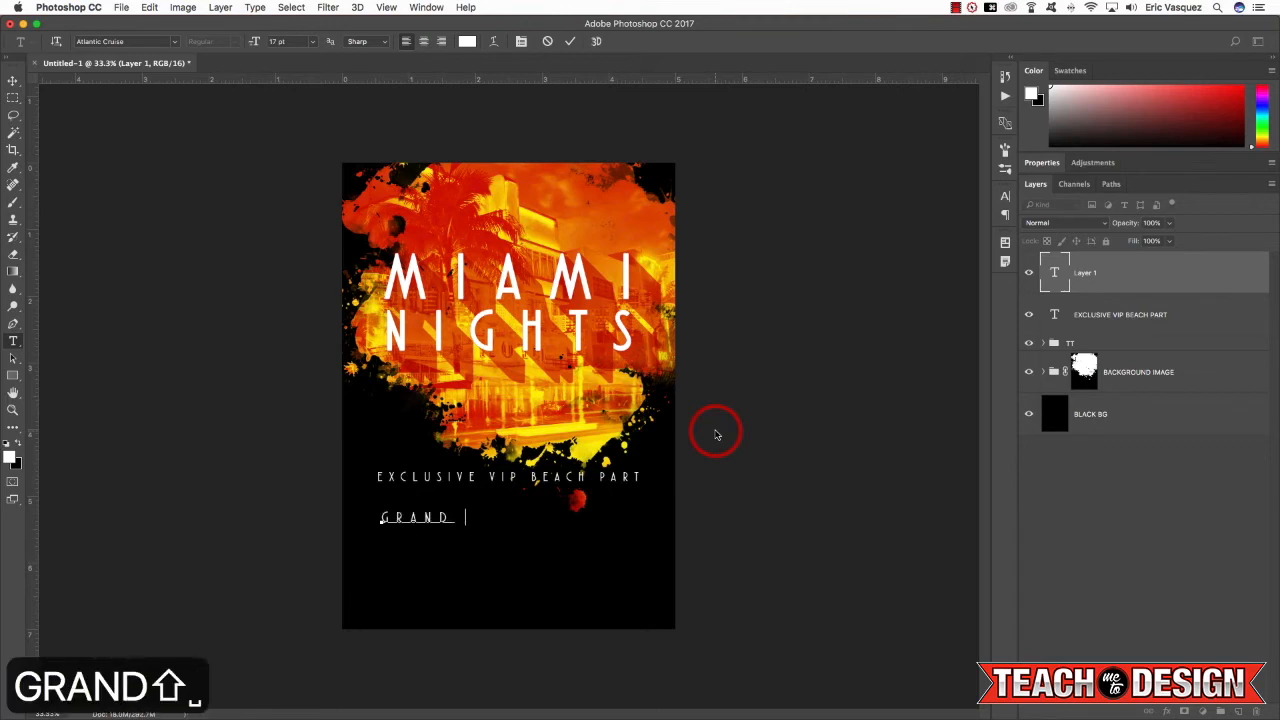
text(R)
key(BackSpace)
text(MIAMI HOTEL)
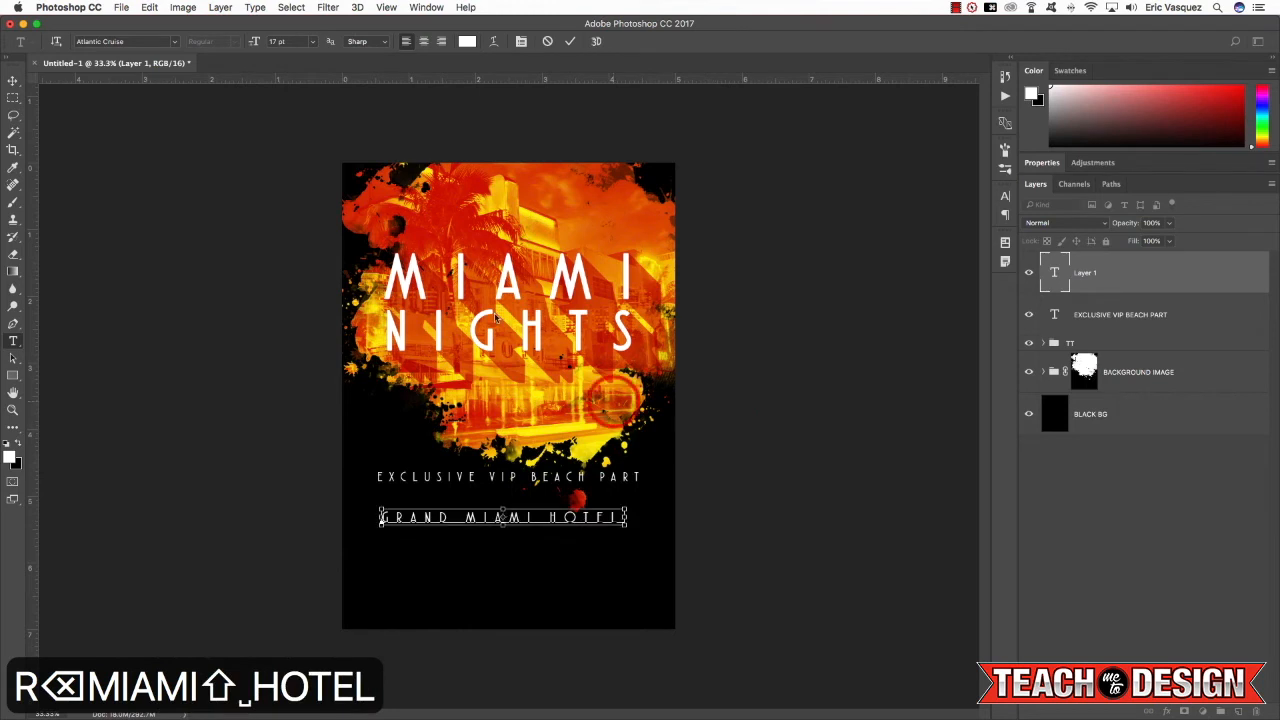
Select the whole GRAND MIAMI HOTEL line and set its font to Century Gothic Regular.
key(super+a)
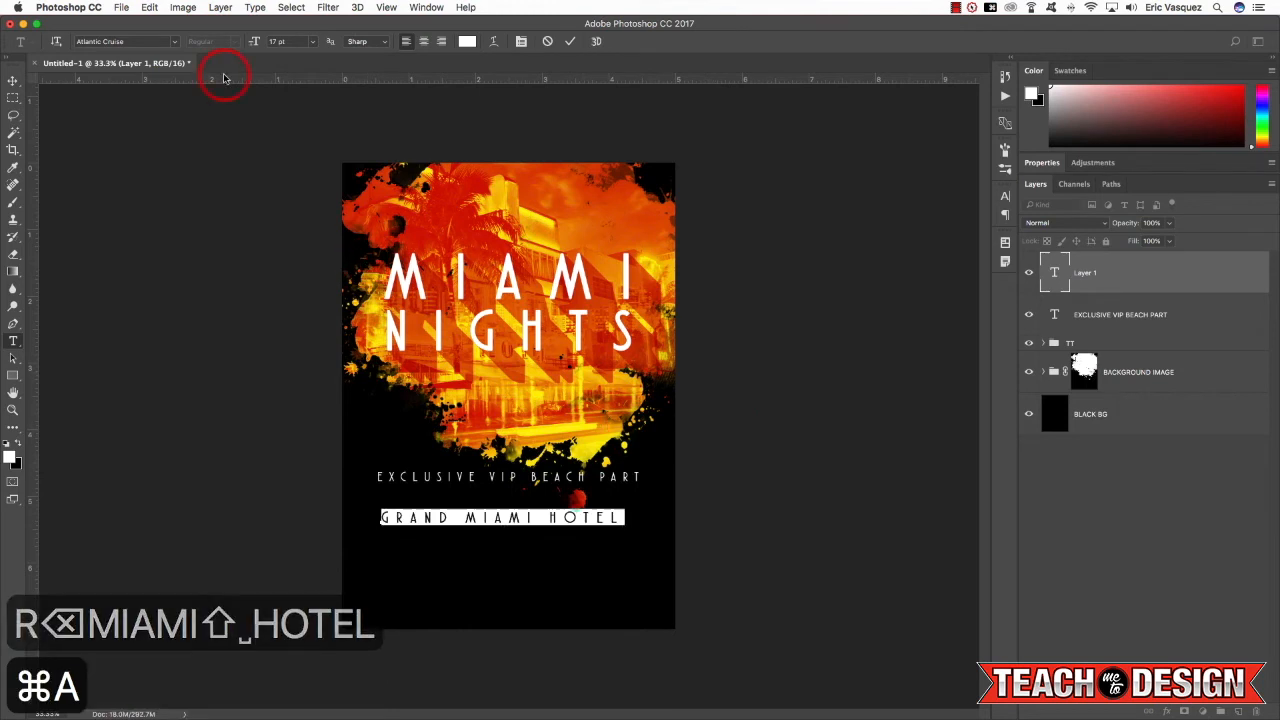
double_click(508, 518)
triple_click(508, 519)
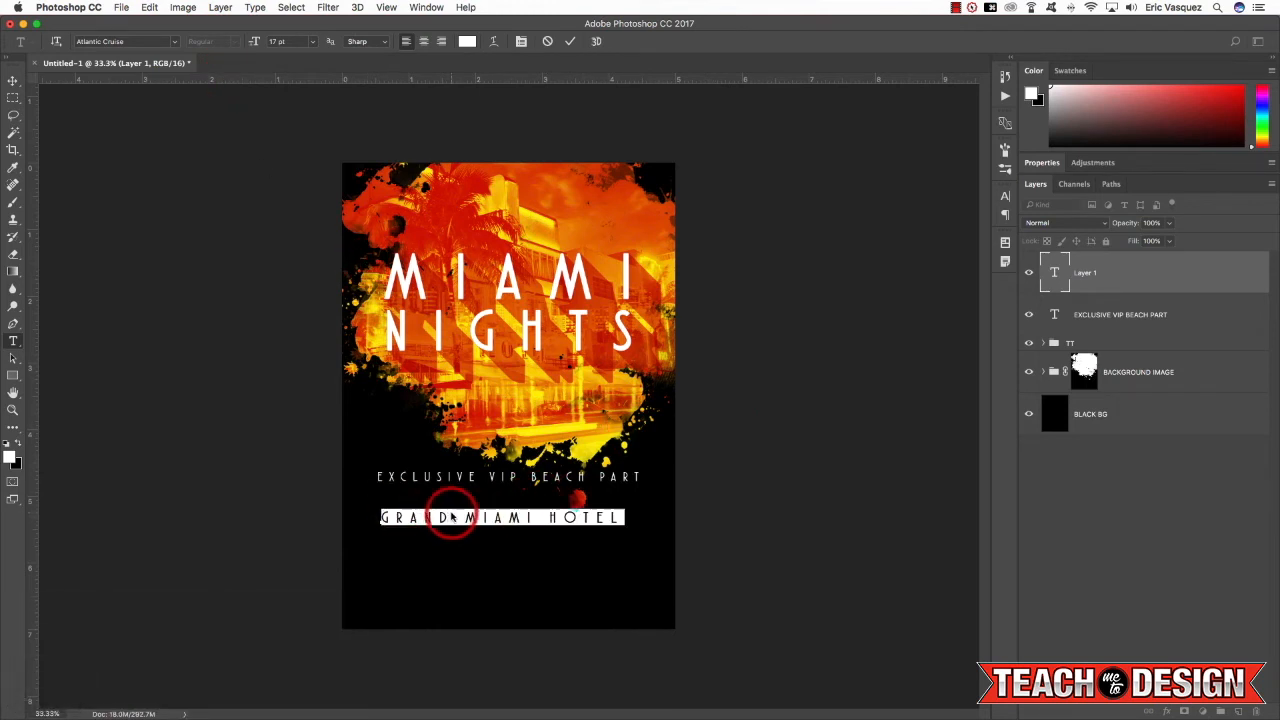
triple_click(452, 518)
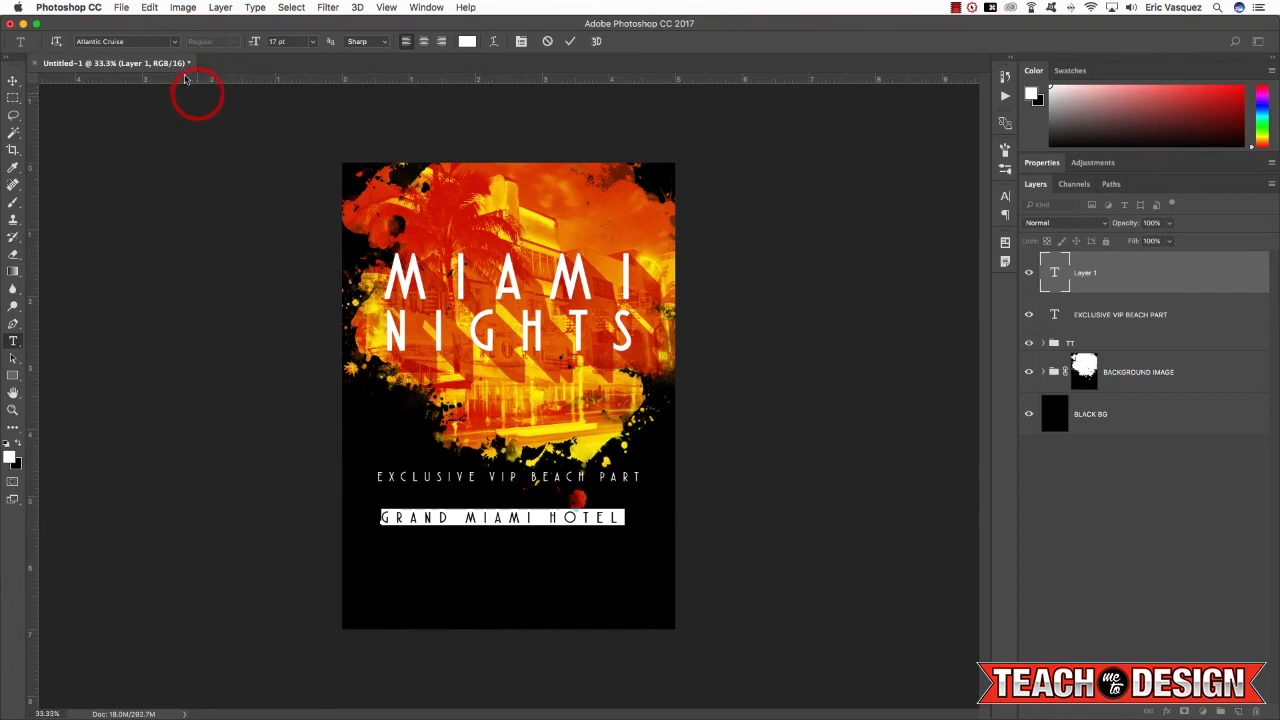
click(148, 41)
text(century)
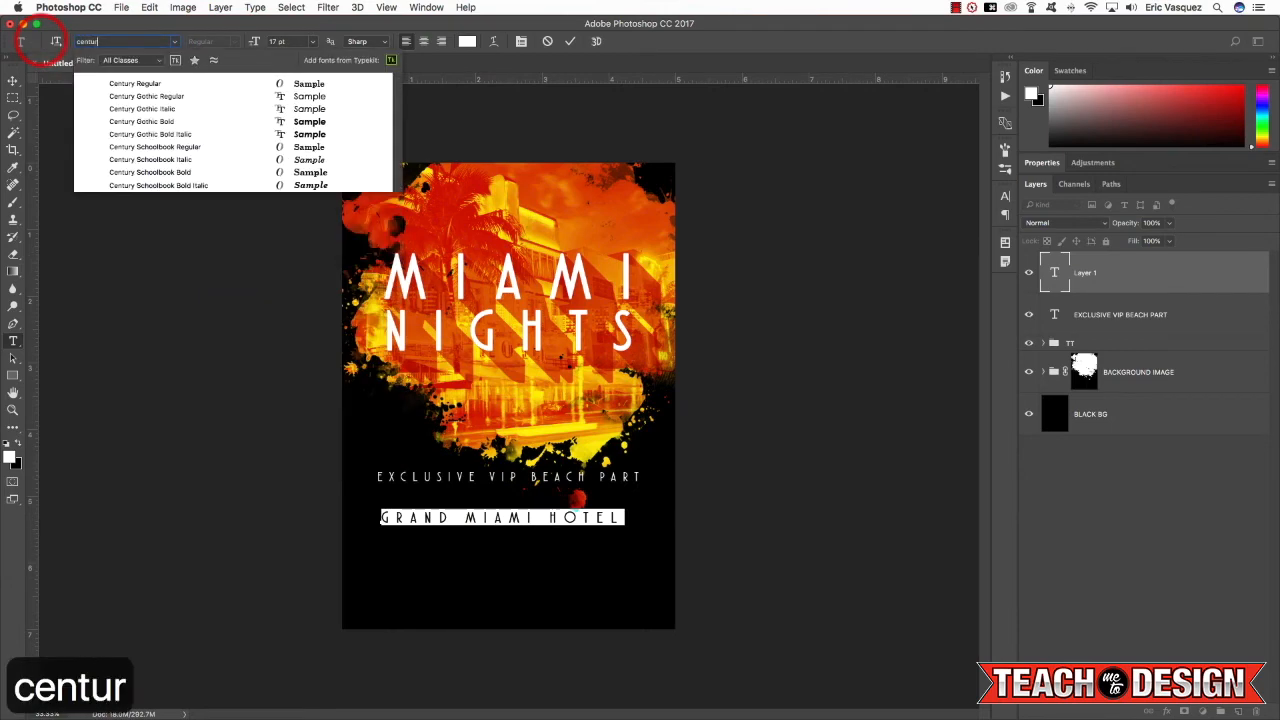
key(Down)
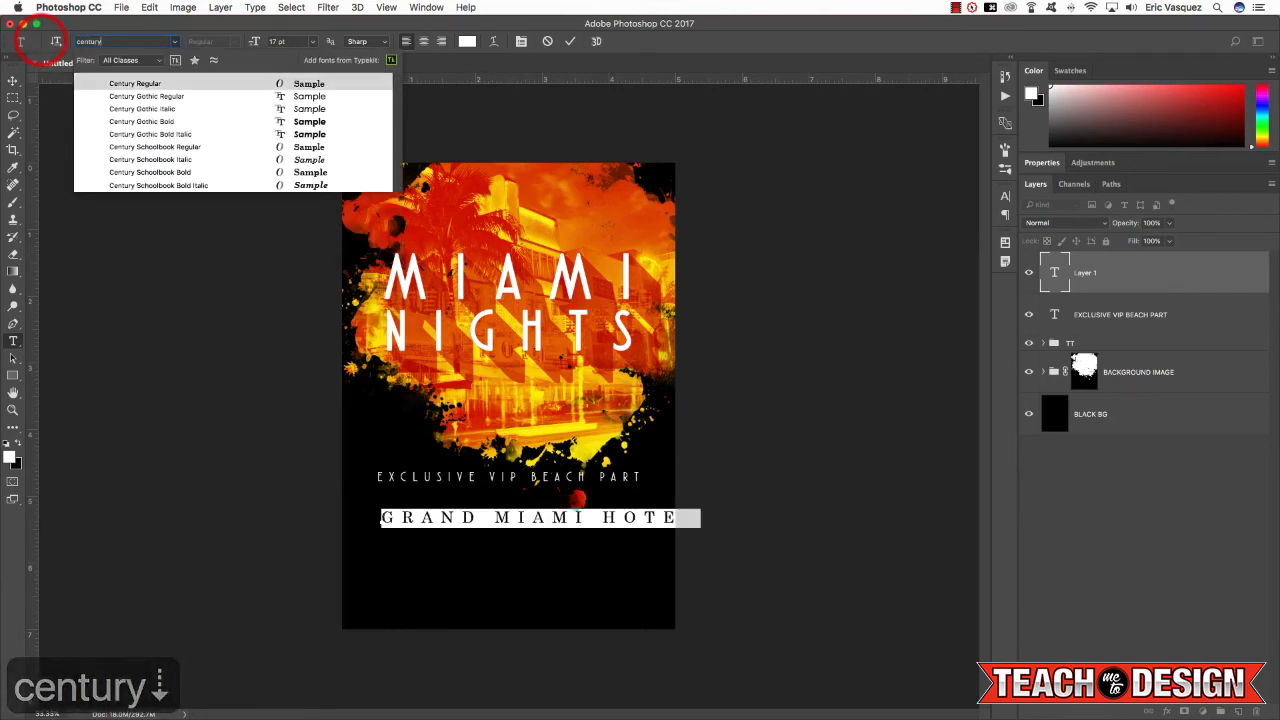
key(Down)
key(Return)
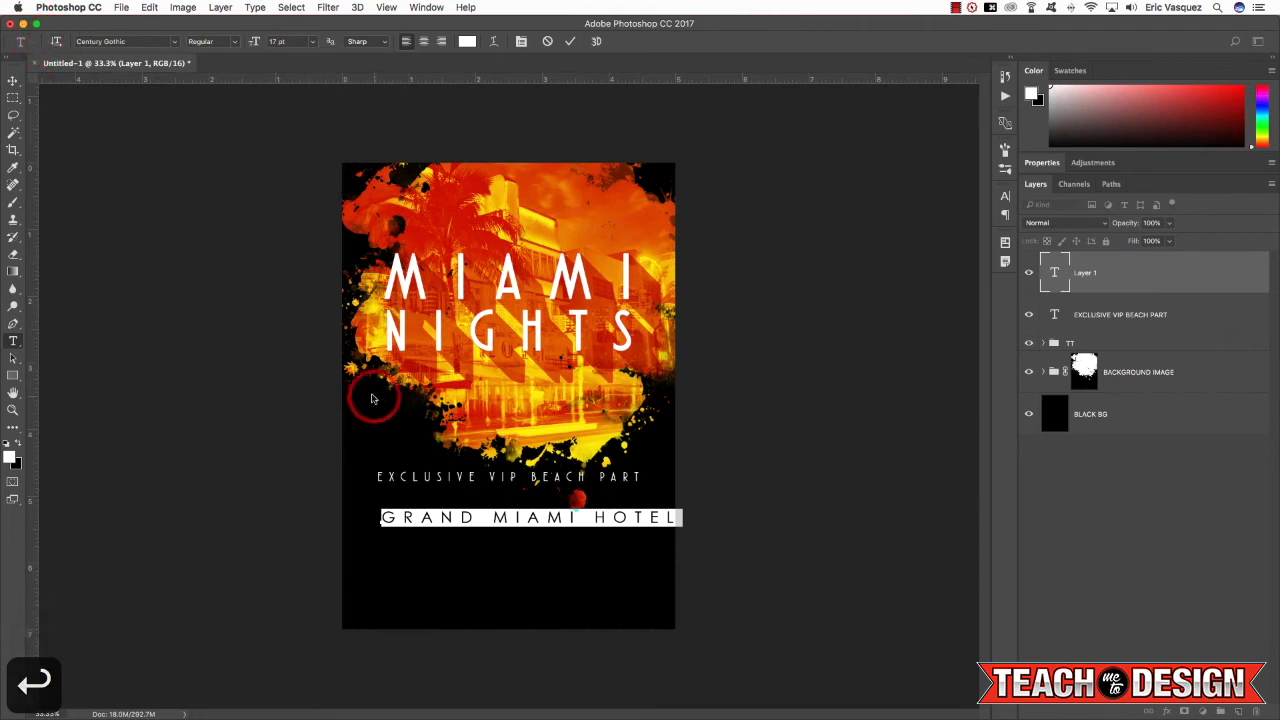
Set the GRAND MIAMI HOTEL text to the Bold style and commit the edit.
triple_click(570, 522)
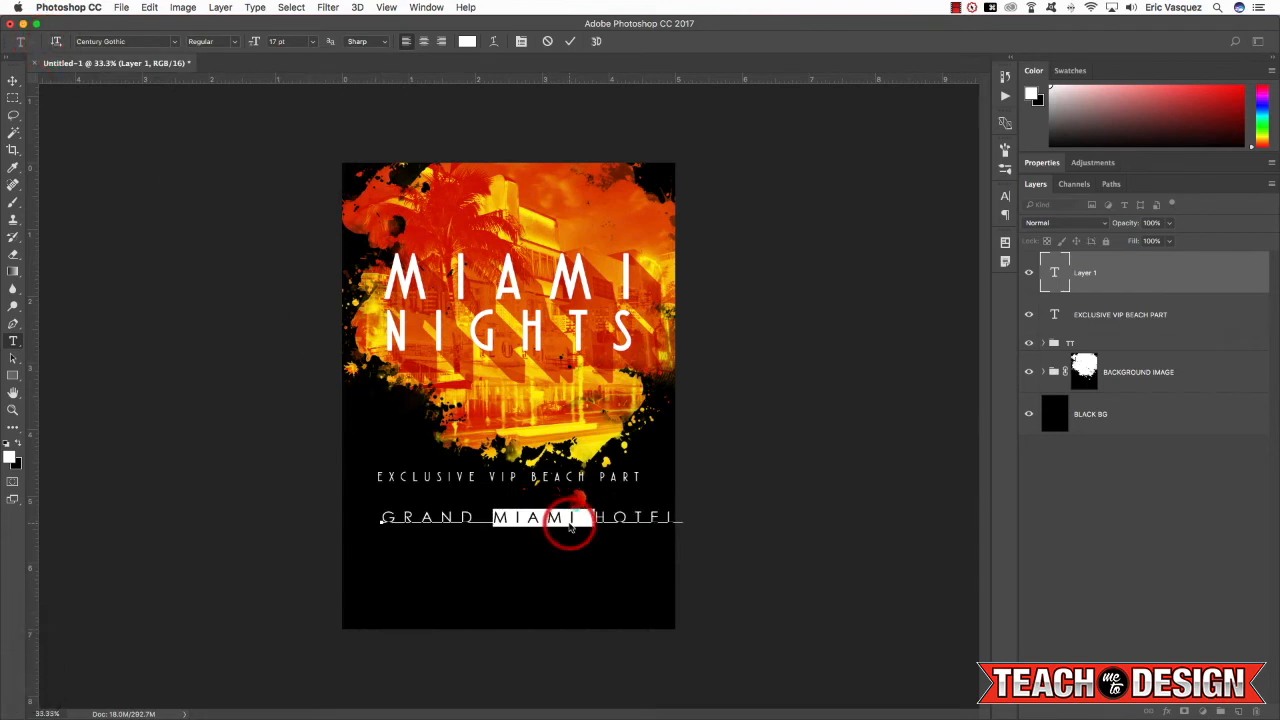
click(231, 43)
click(214, 56)
click(14, 83)
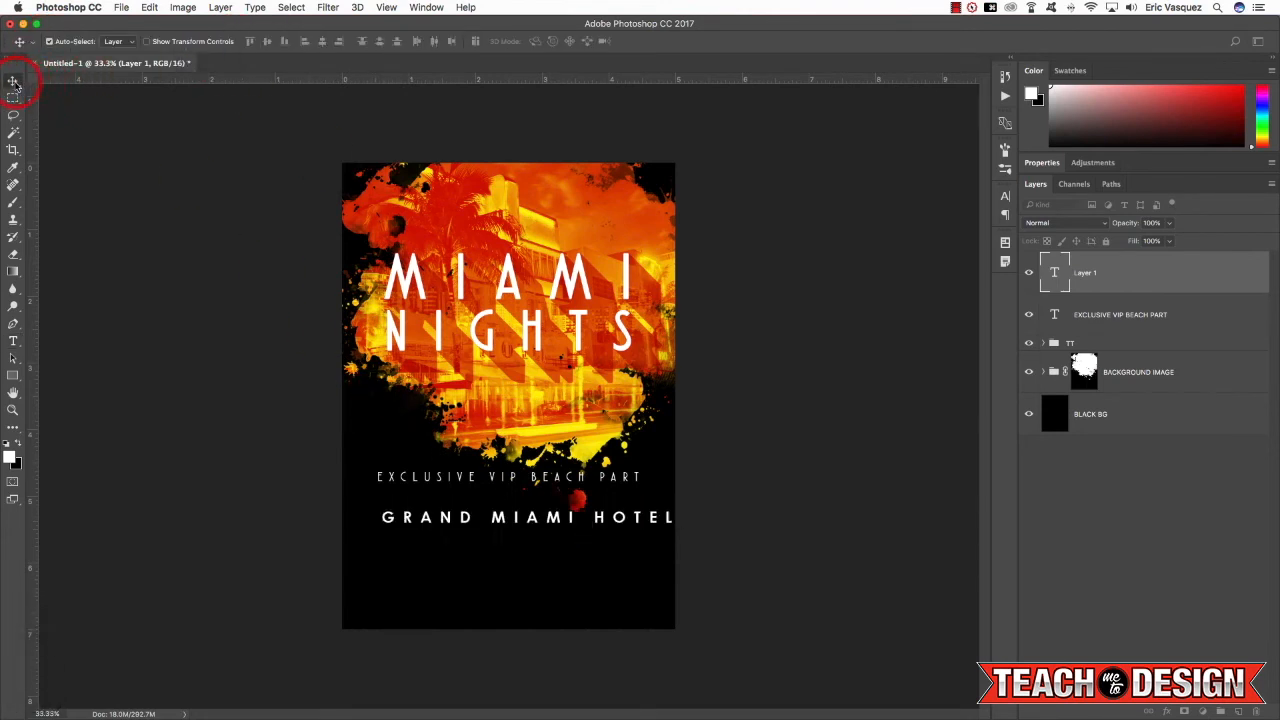
Scale the GRAND MIAMI HOTEL line down to about 8.8 pt and move it near the flyer's lower edge, roughly centred.
key(v)
key(super+t)
drag(680, 532, 608, 518)
key(Return)
key(super+t)
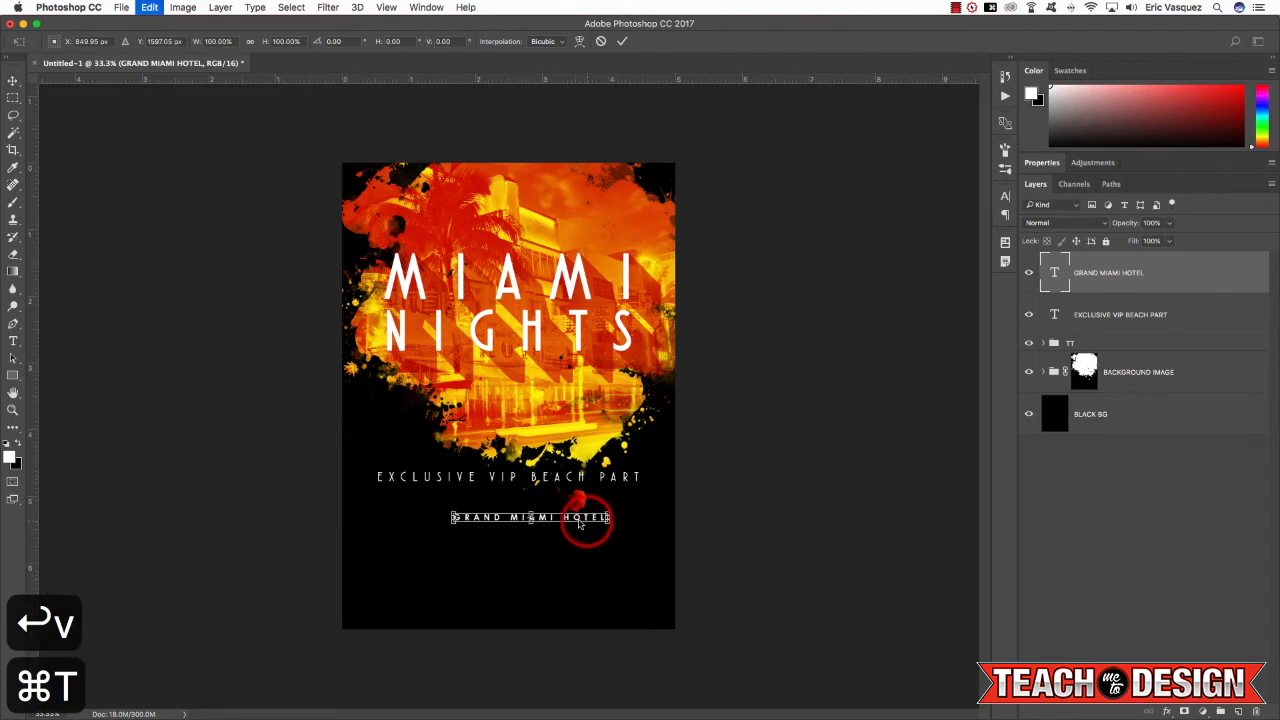
drag(584, 527, 561, 580)
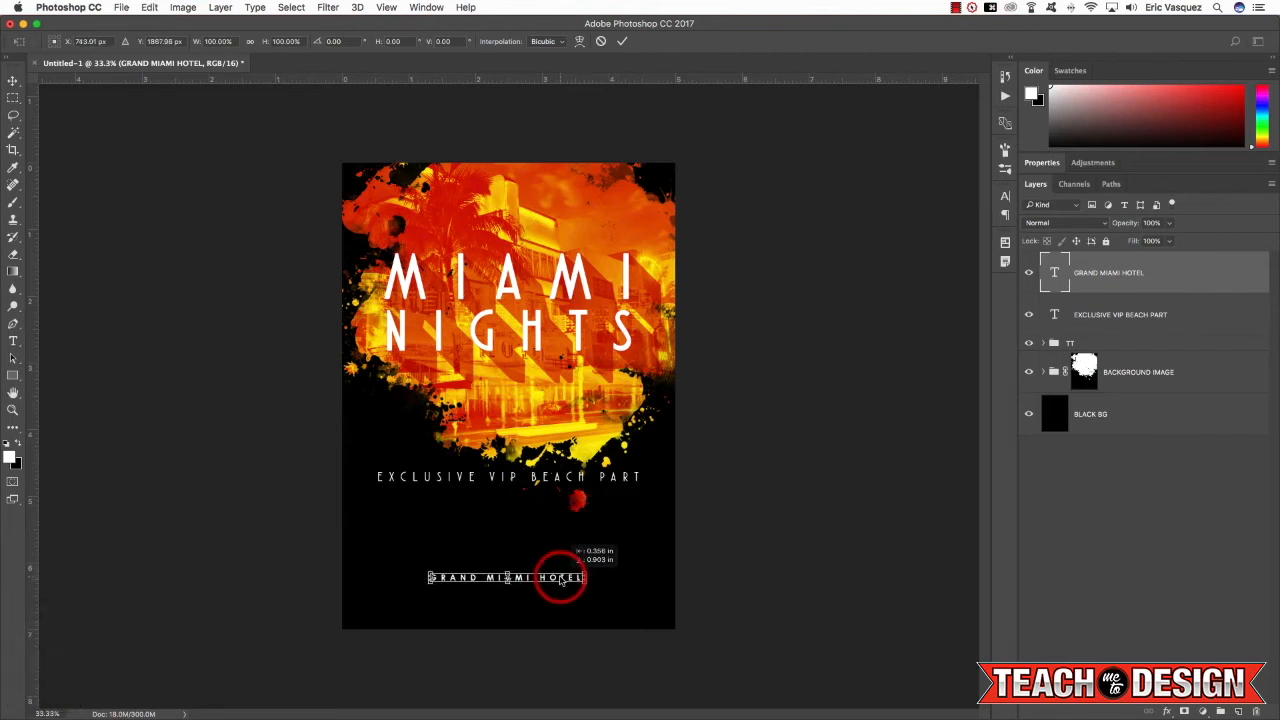
key(Return)
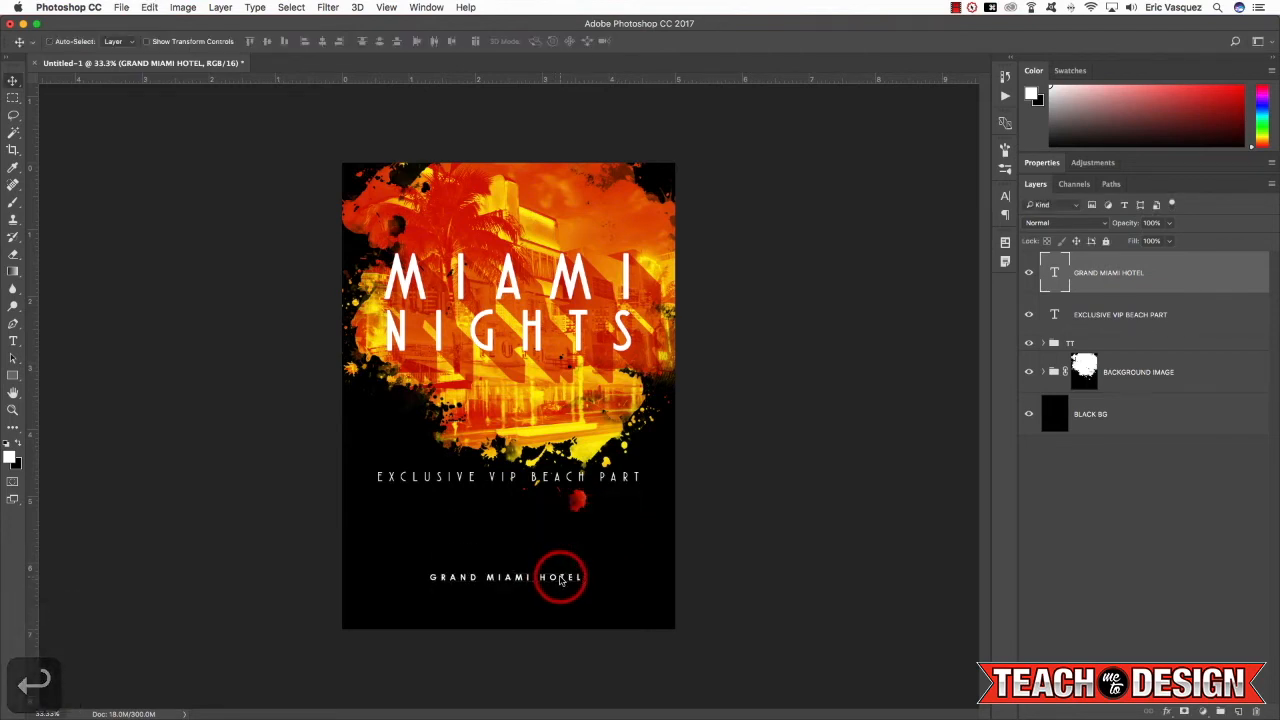
Duplicate the GRAND MIAMI HOTEL layer, send the copy one level down the stack, and shift it just beneath the original line.
key(super+j)
key(super+bracketleft)
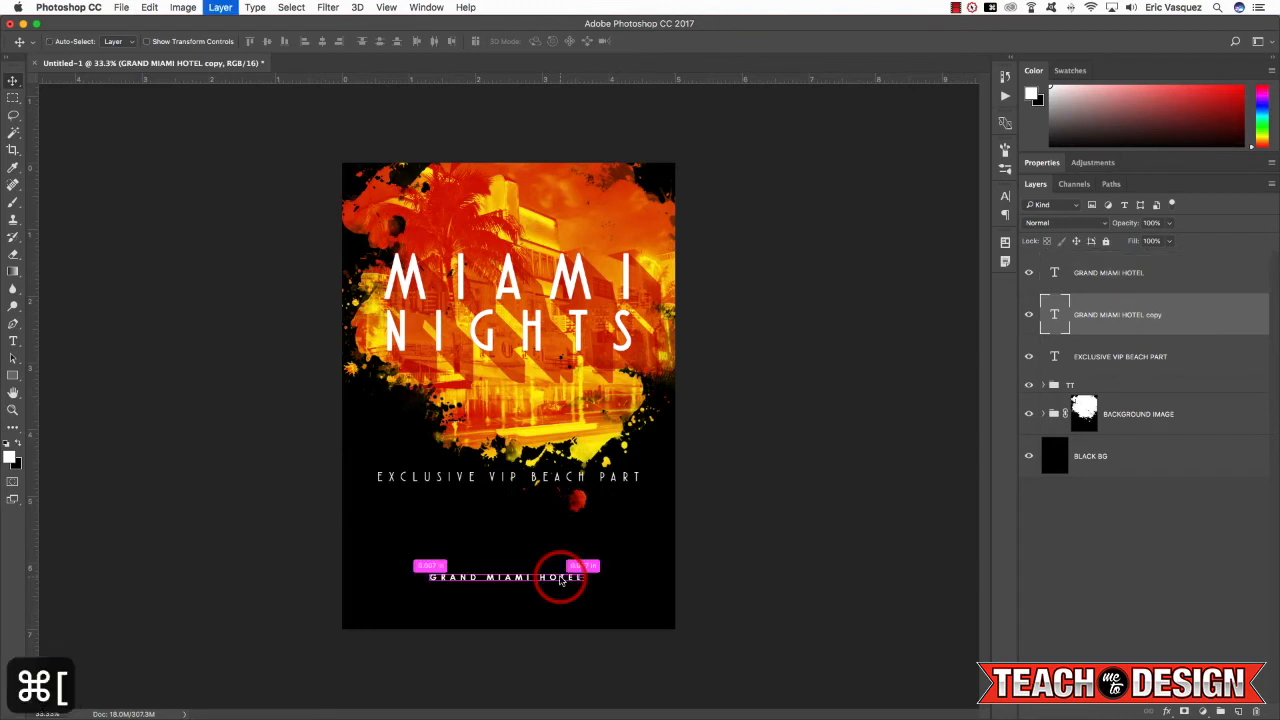
key(v)
key(shift+Down)
key(shift+Down)
key(shift+Down)
key(shift+Down)
key(shift+Down)
key(shift+Down)
key(shift+Down)
key(shift+Down)
key(shift+Down)
key(shift+Down)
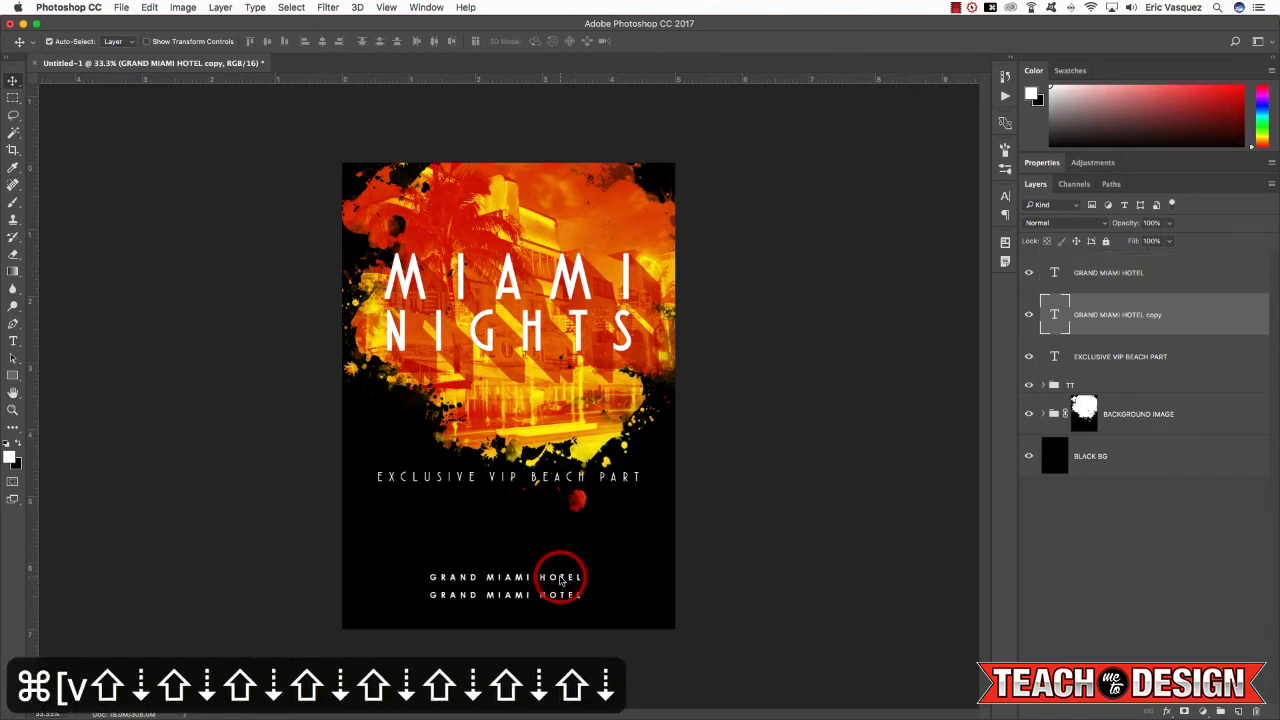
key(t)
triple_click(561, 603)
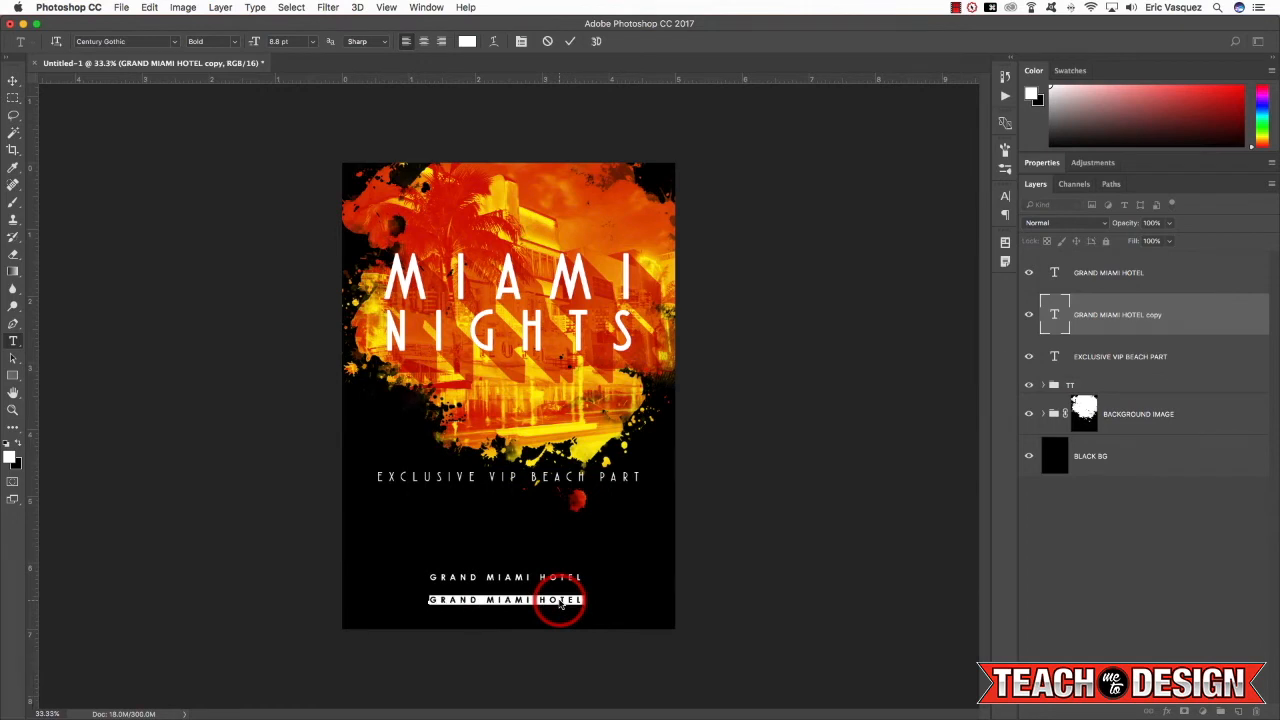
text(www)
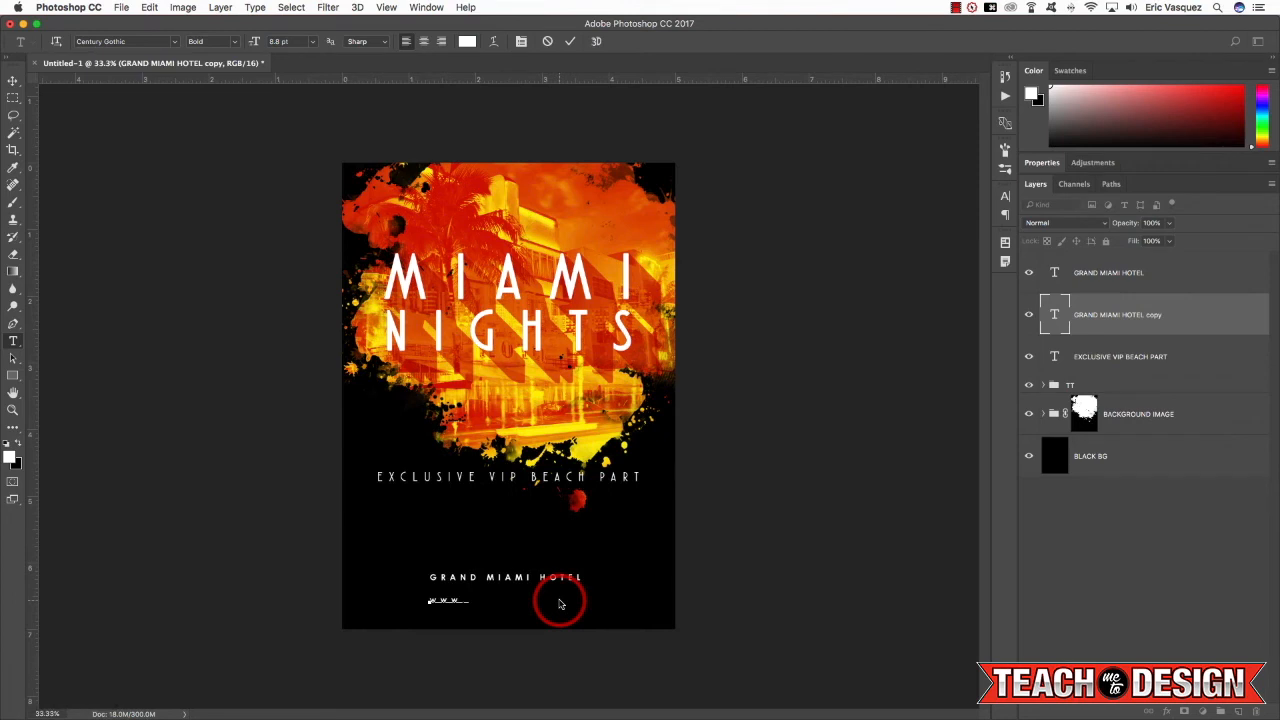
text(.mi)
key(BackSpace)
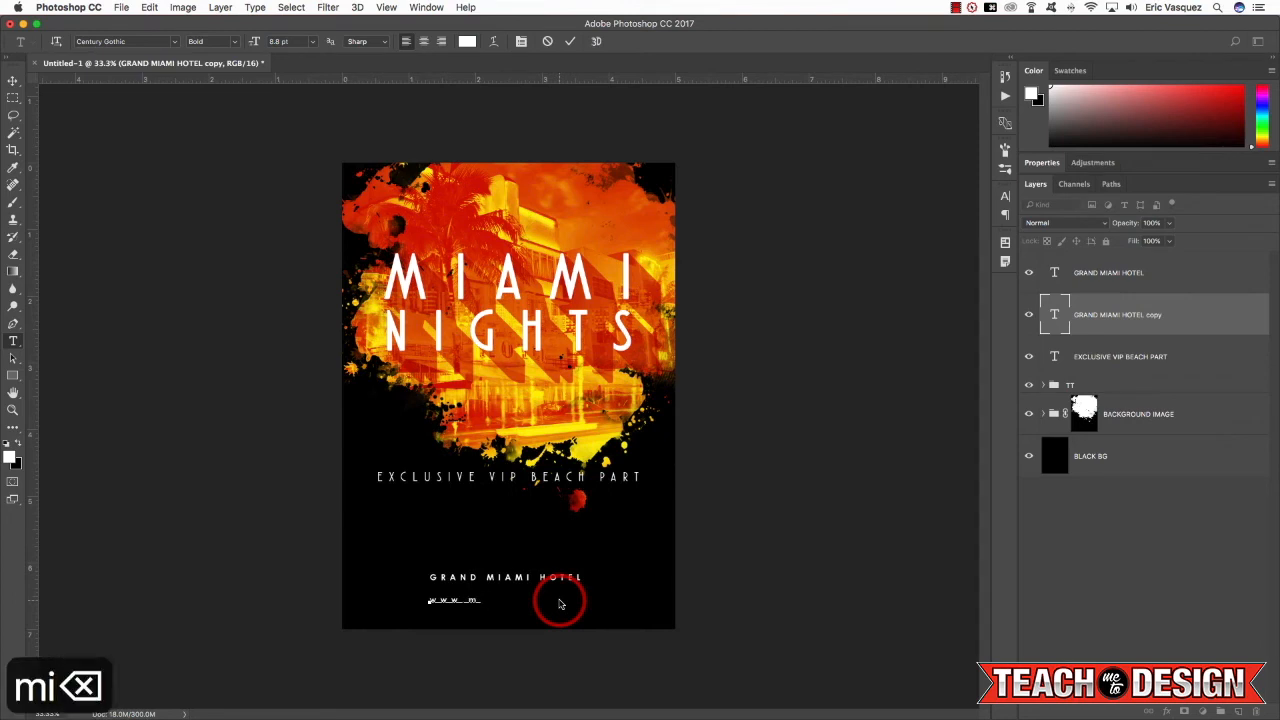
text(iaminigh)
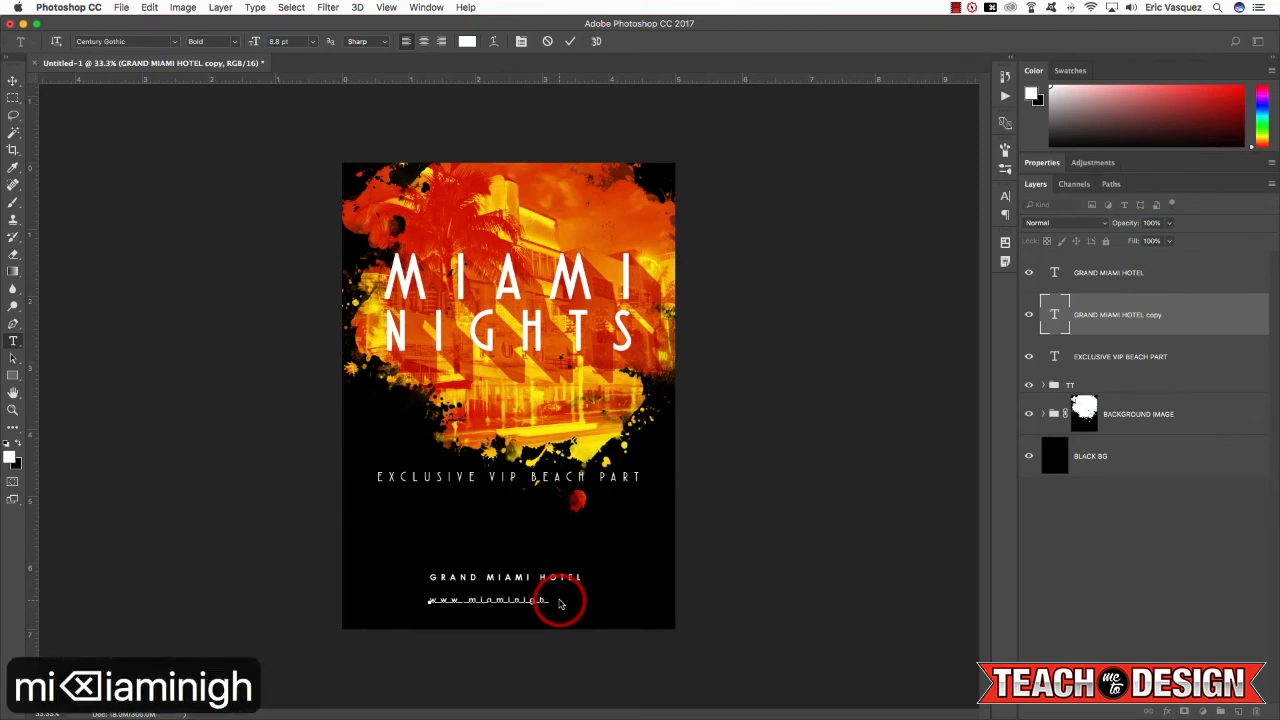
text(tsbeachpa)
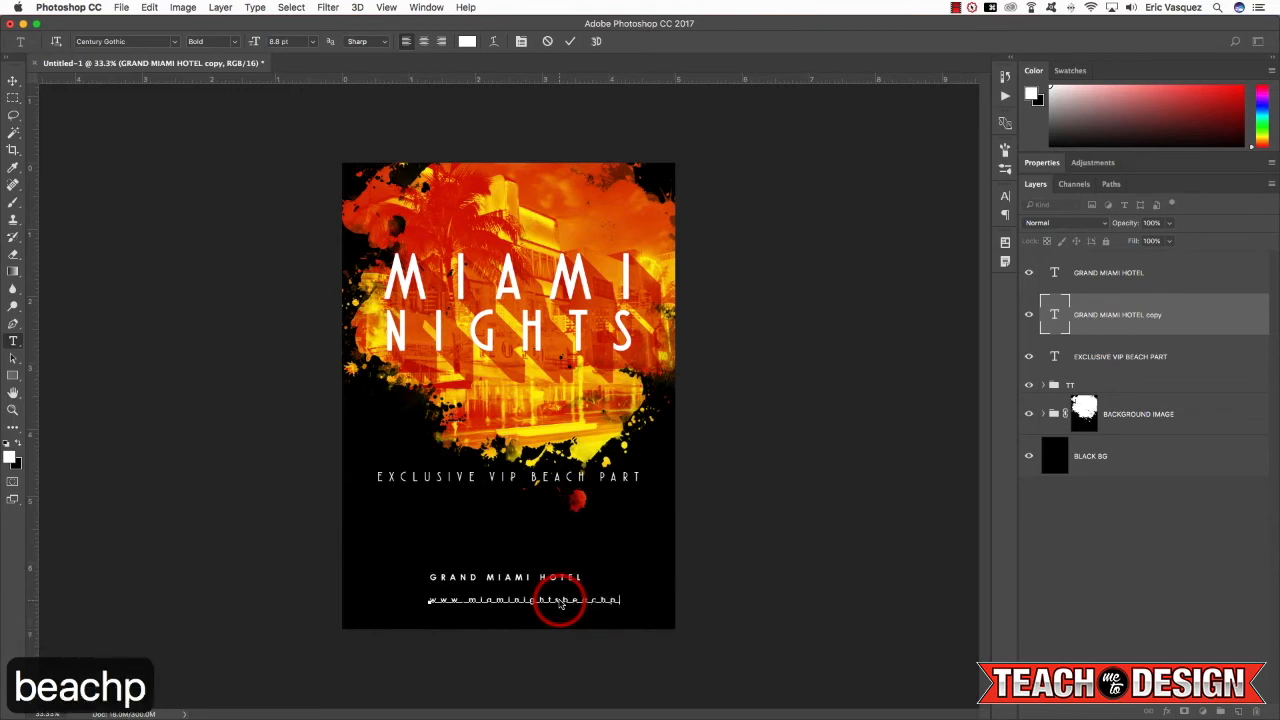
text(rt)
key(BackSpace)
key(BackSpace)
text(arty.com)
Tighten the letter tracking of the whole web address until it matches the hotel line's width, and commit the edit.
key(super+a)
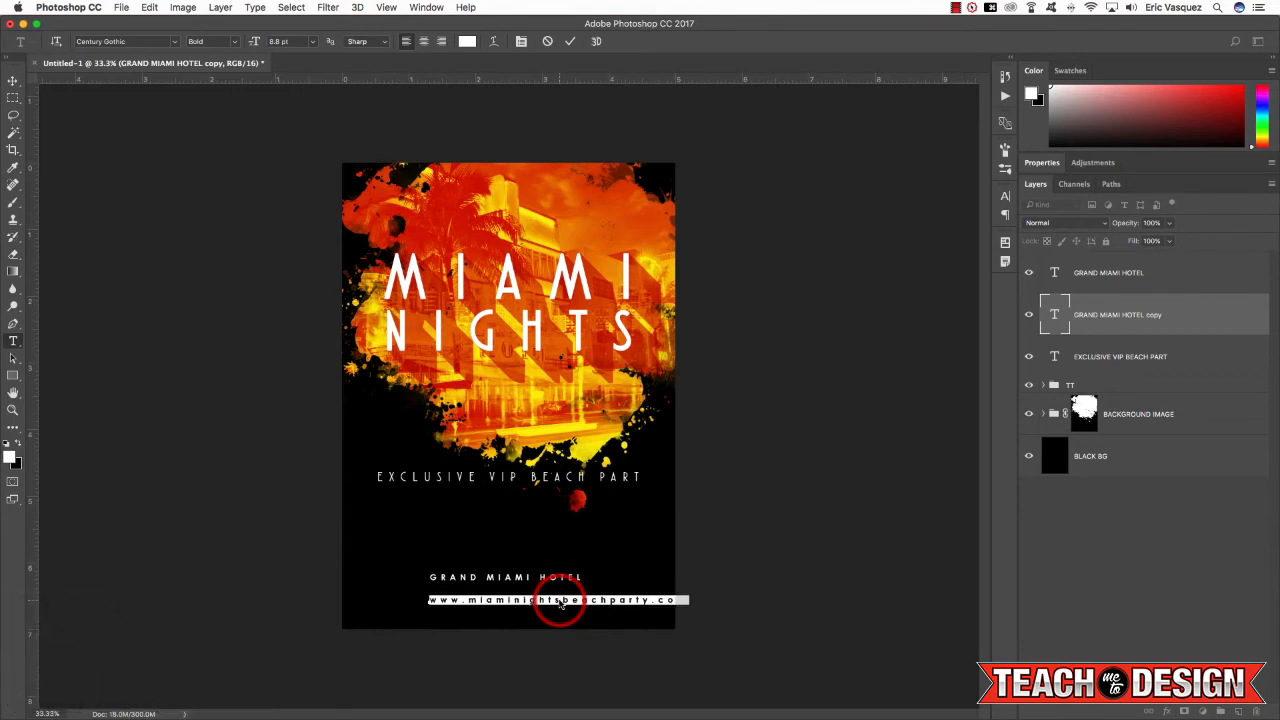
key(alt+Left)
key(alt+Left)
key(alt+Left)
key(alt+Left)
key(alt+Left)
key(alt+Left)
key(alt+Left)
key(alt+Left)
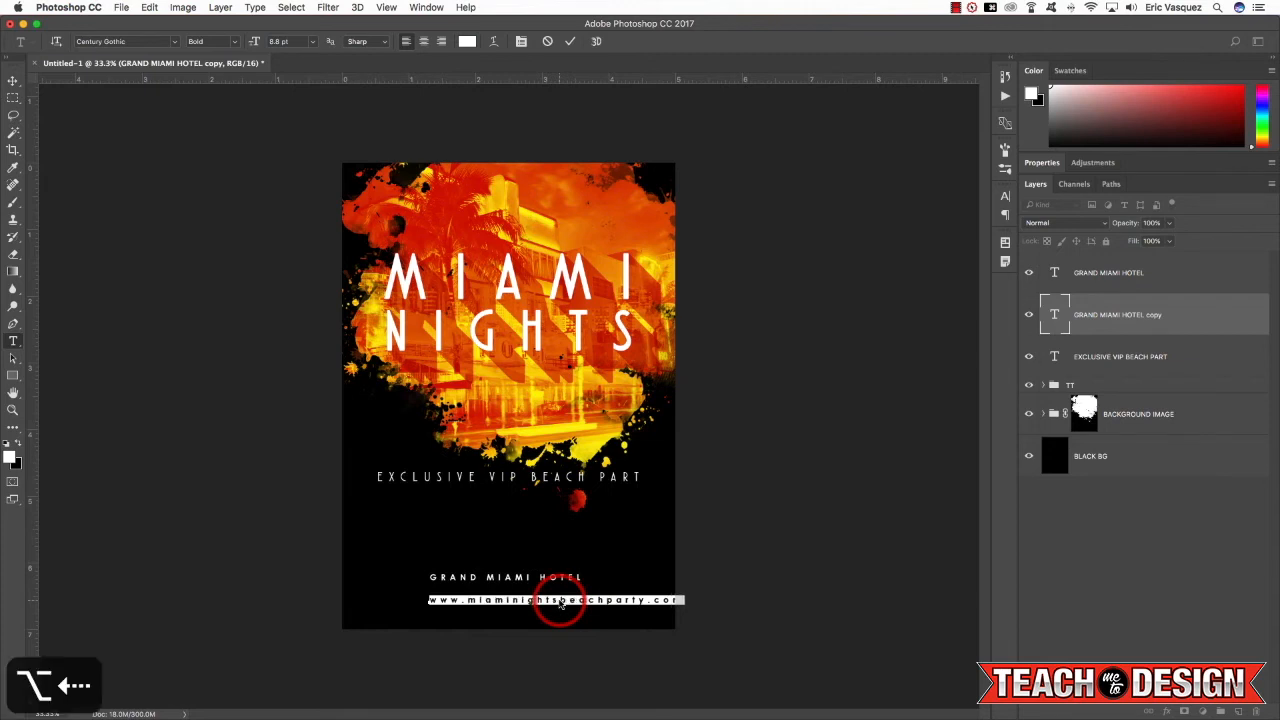
key(alt+Left)
key(alt+Left)
key(alt+Left)
key(alt+Left)
key(alt+Left)
key(alt+Left)
key(alt+Left)
key(alt+Left)
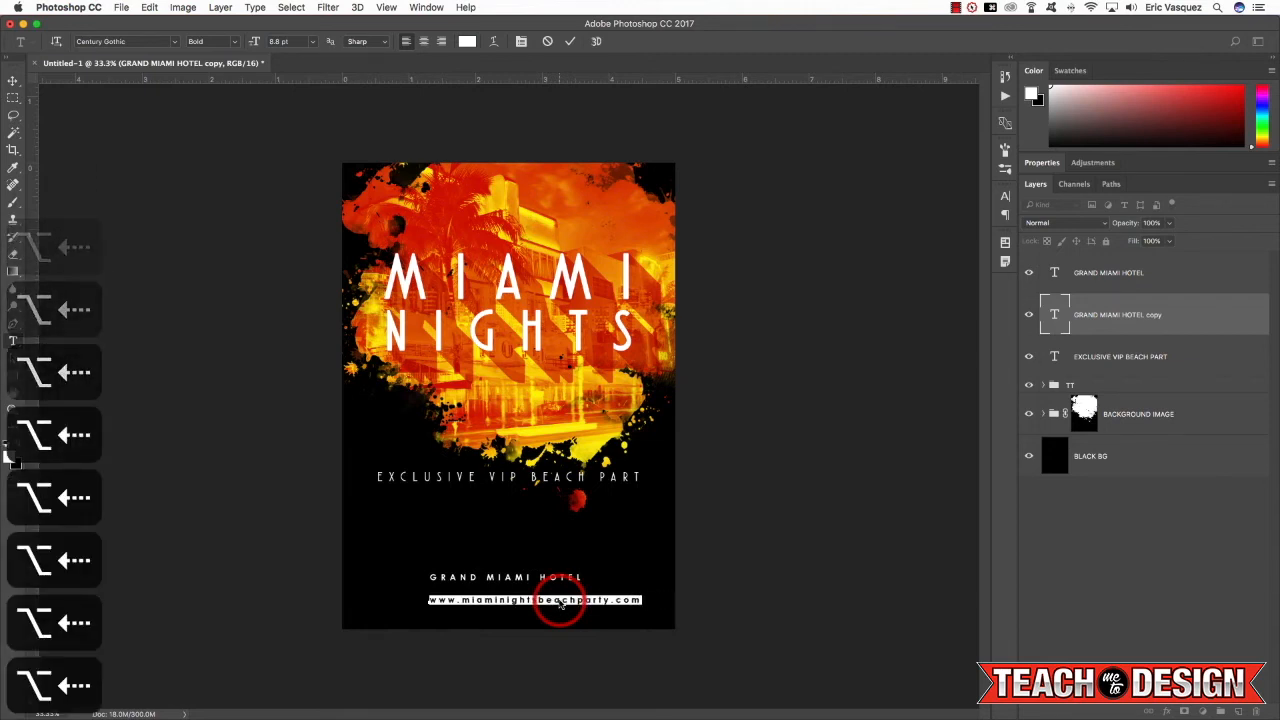
key(alt+Left)
key(alt+Left)
key(alt+Left)
key(alt+Left)
key(alt+Left)
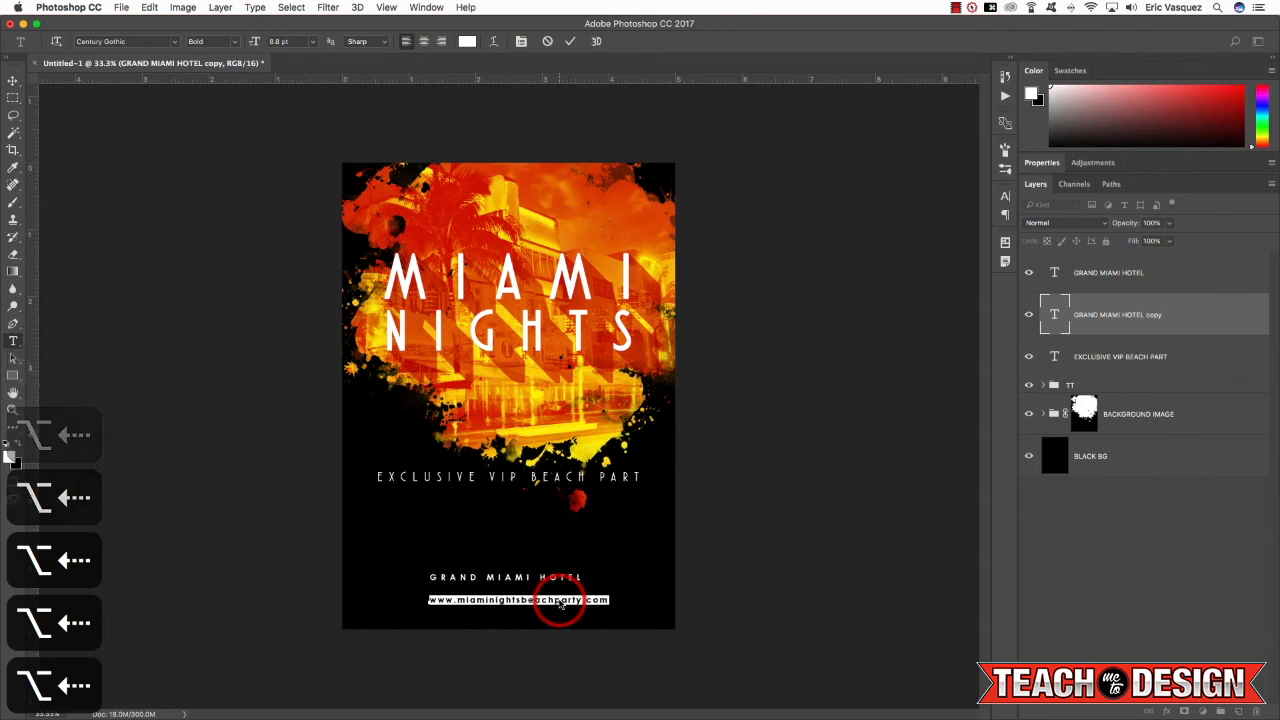
key(alt+Left)
key(alt+Left)
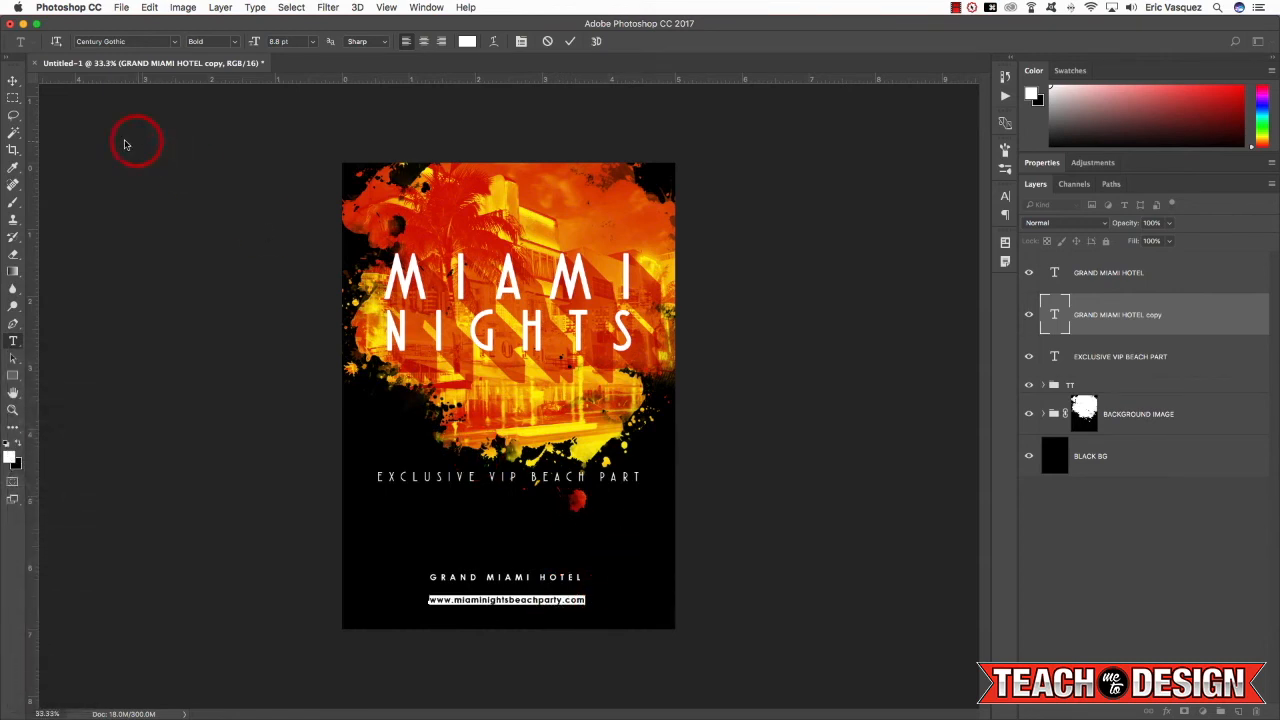
click(13, 83)
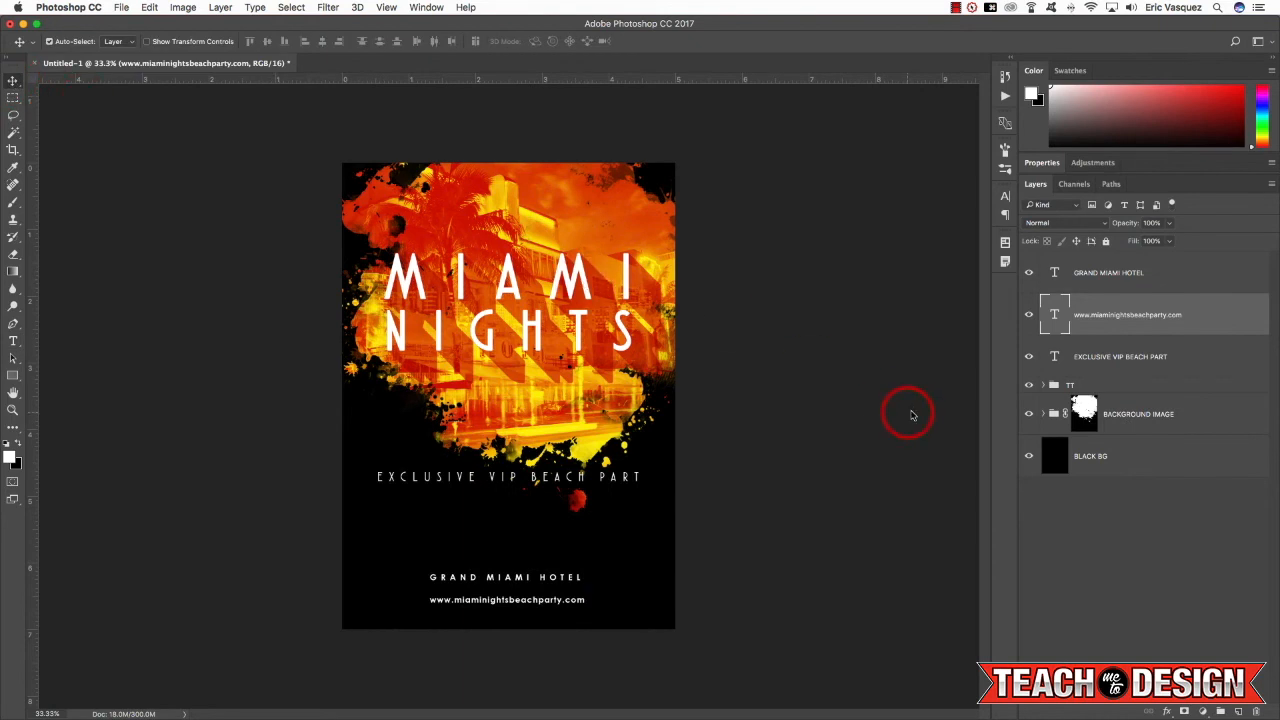
Add a Color Overlay to the web address layer with Normal blend mode and 100% opacity.
double_click(1254, 314)
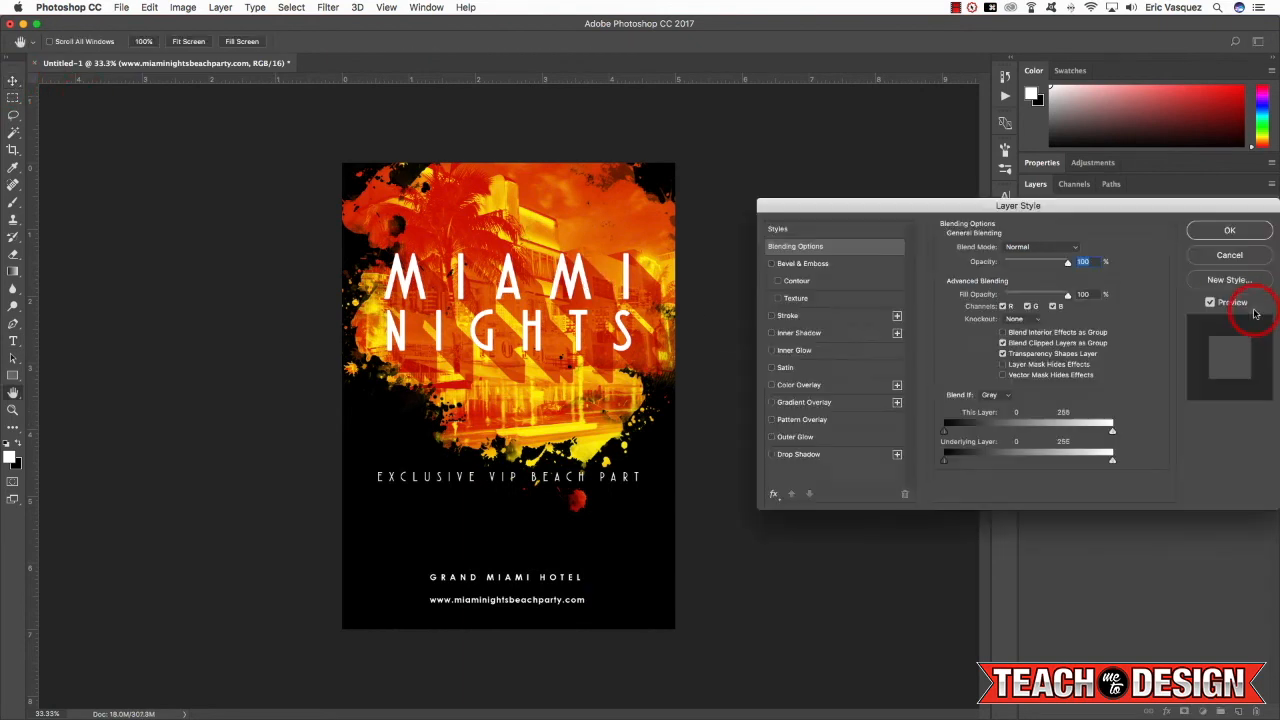
click(801, 386)
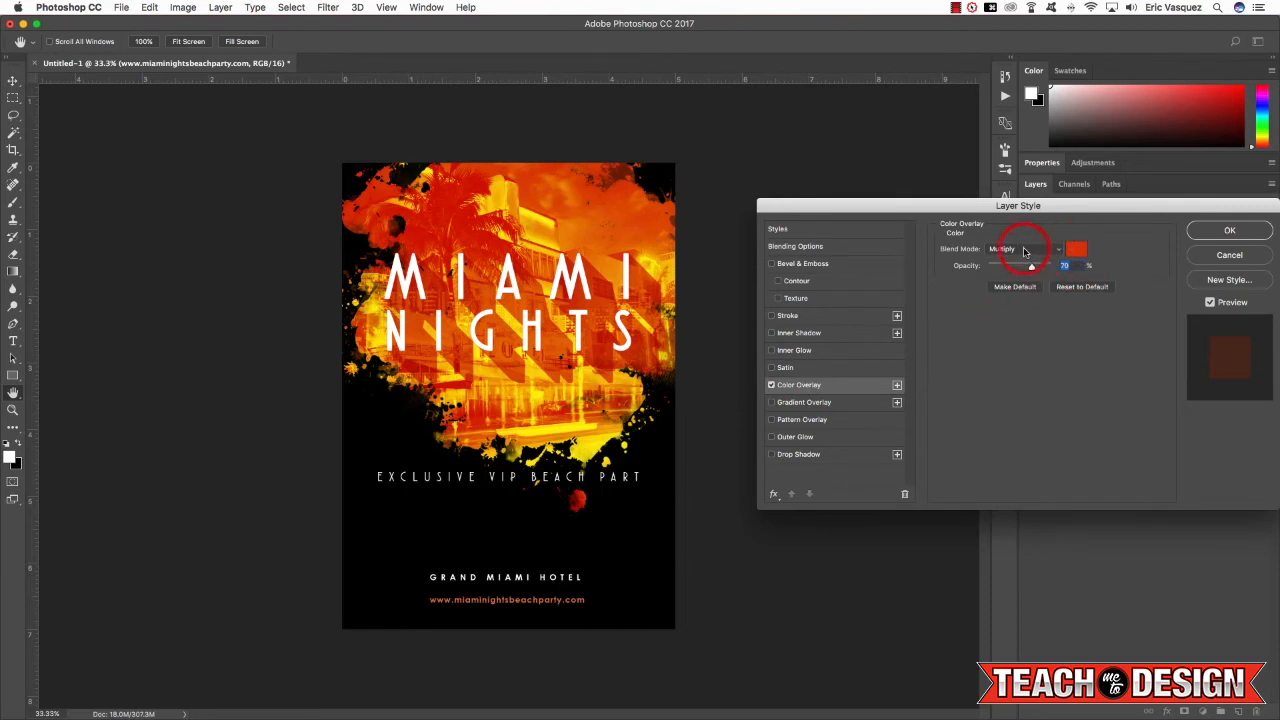
click(1024, 251)
click(1018, 209)
drag(1033, 268, 1095, 252)
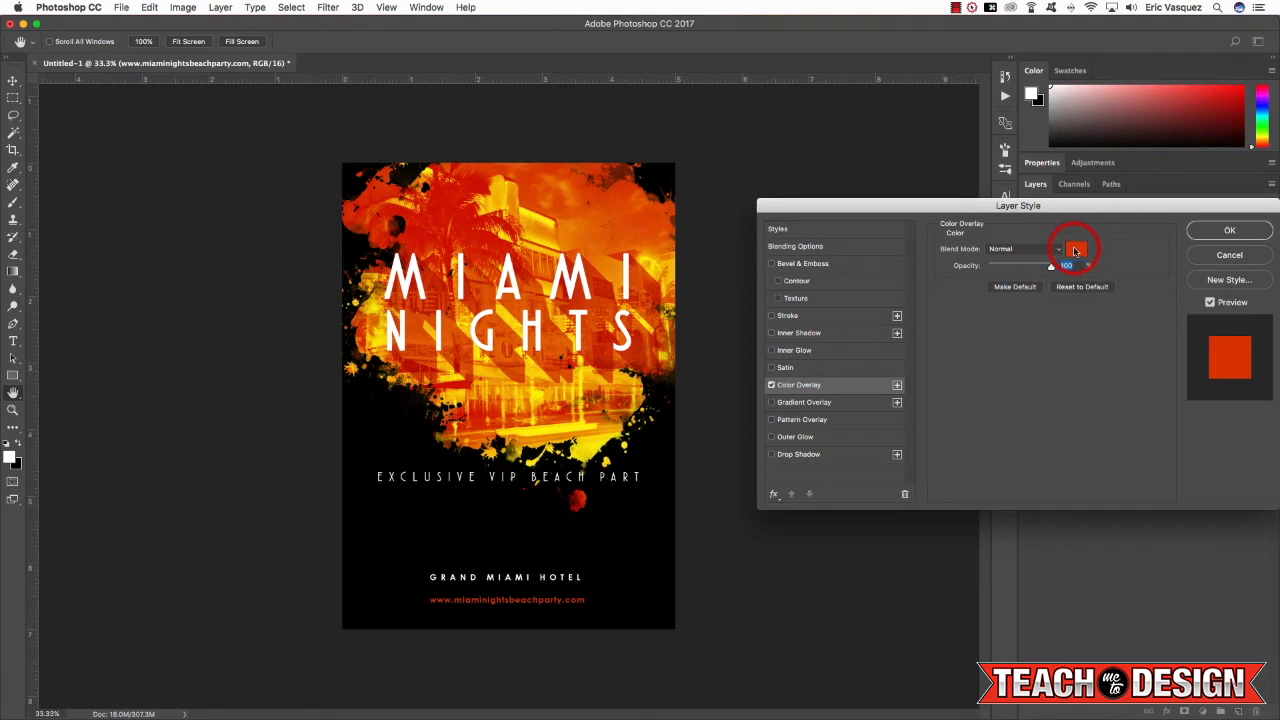
Set the web address's overlay colour to a deep orange sampled from the city photo and accept it.
click(1075, 251)
click(595, 380)
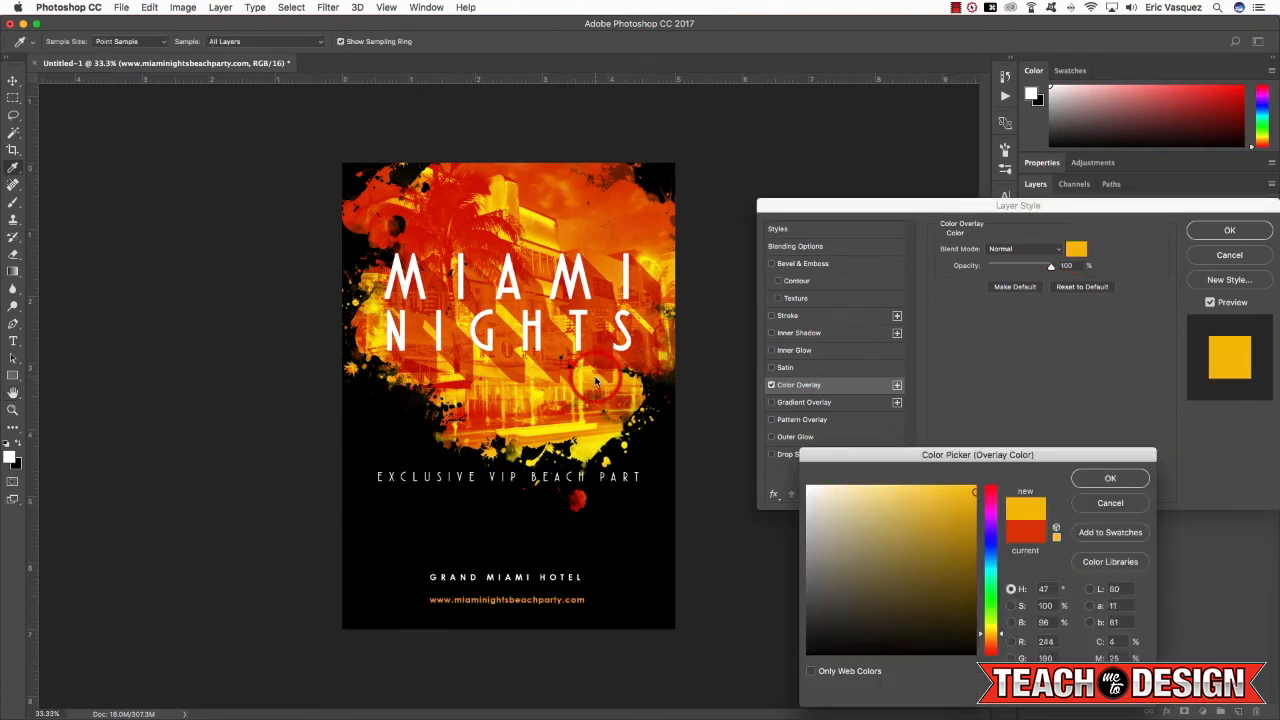
click(589, 422)
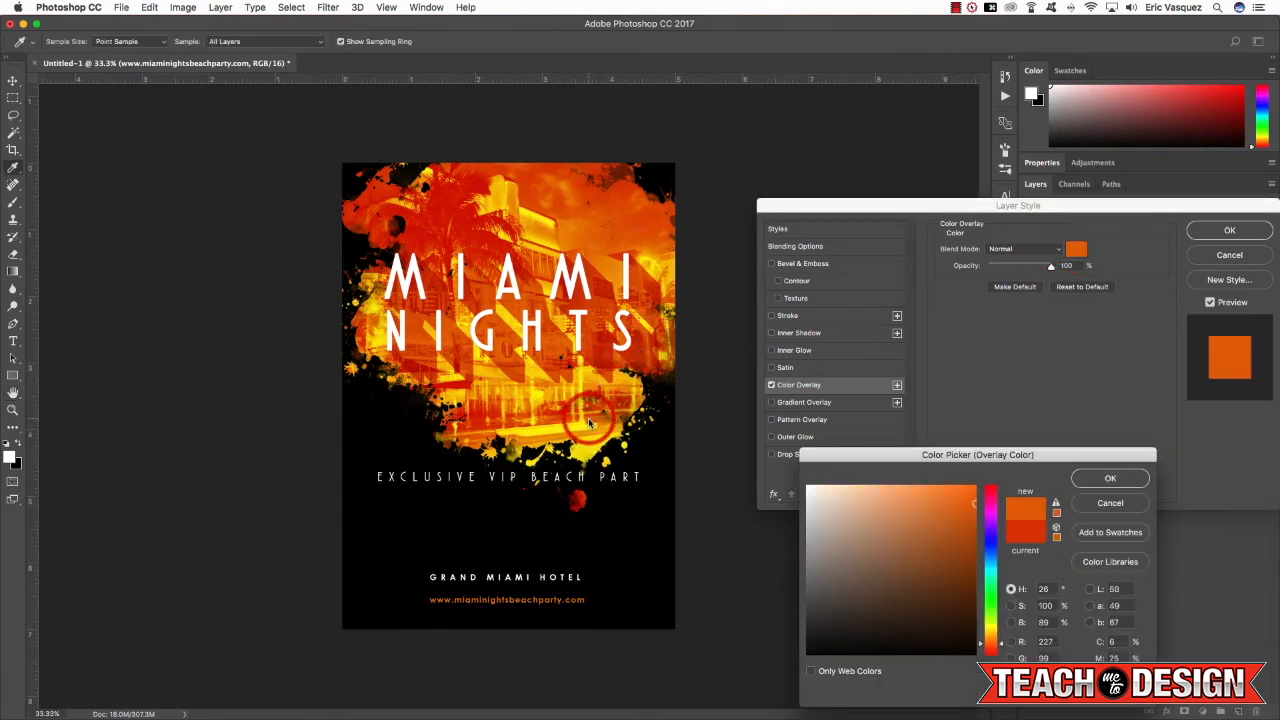
drag(589, 422, 540, 378)
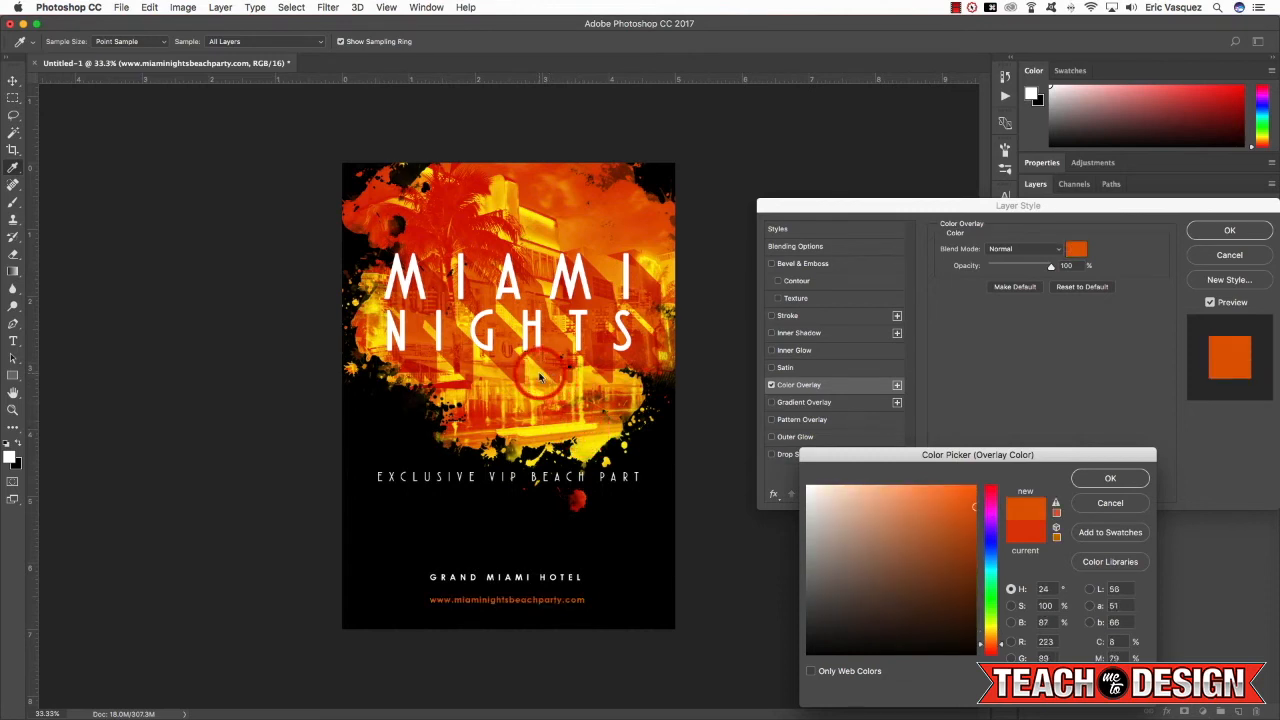
click(1095, 482)
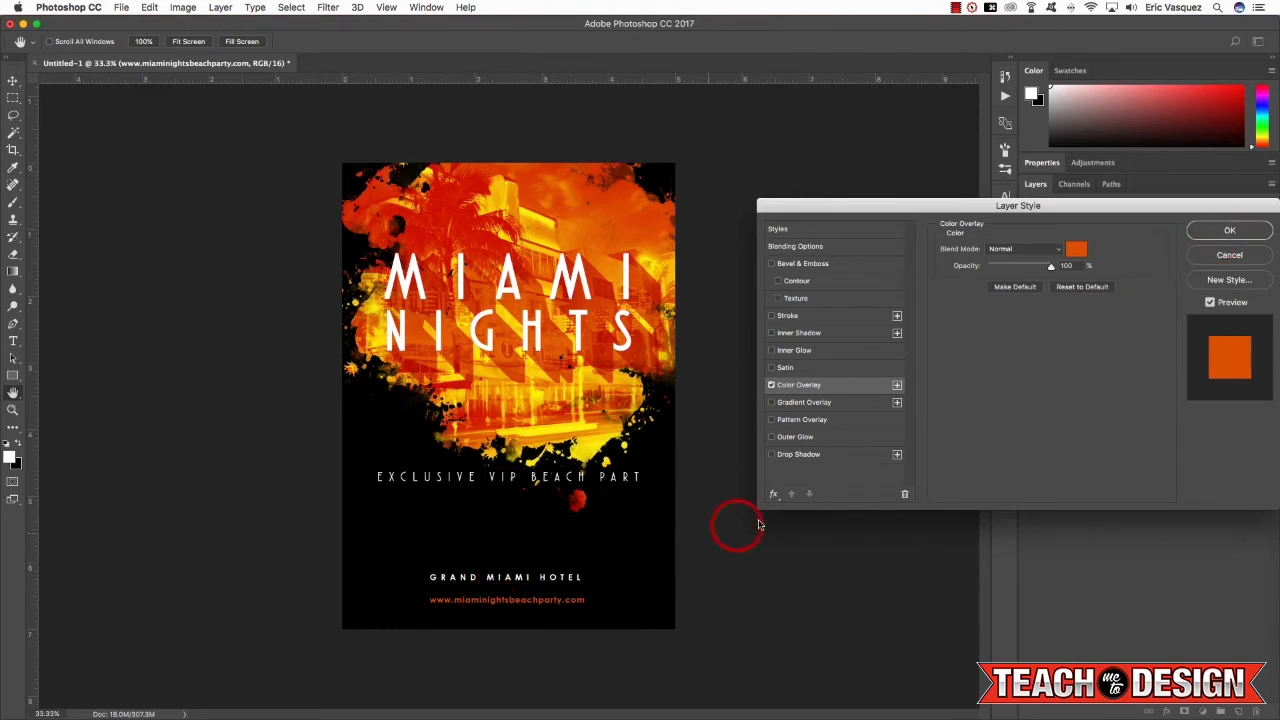
Apply the web address's Color Overlay, collapsing its effects list, and nudge the EXCLUSIVE VIP BEACH PART tagline slightly upward.
click(1229, 230)
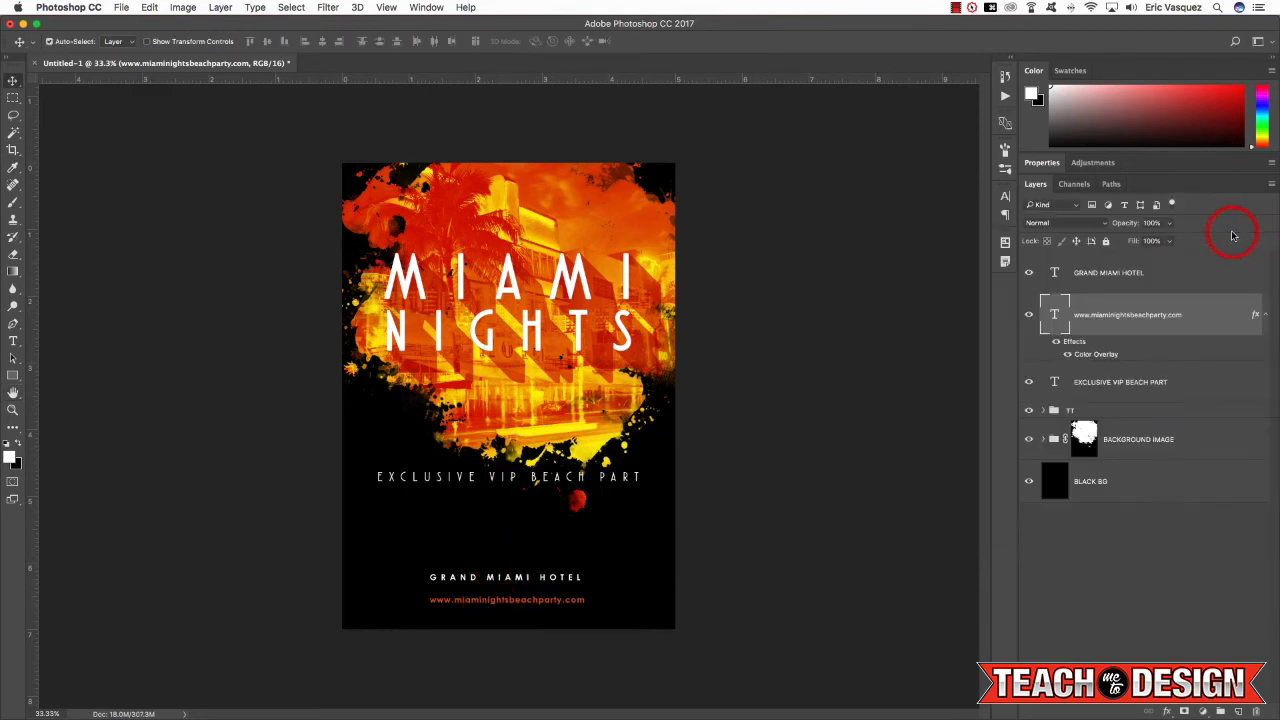
click(1265, 316)
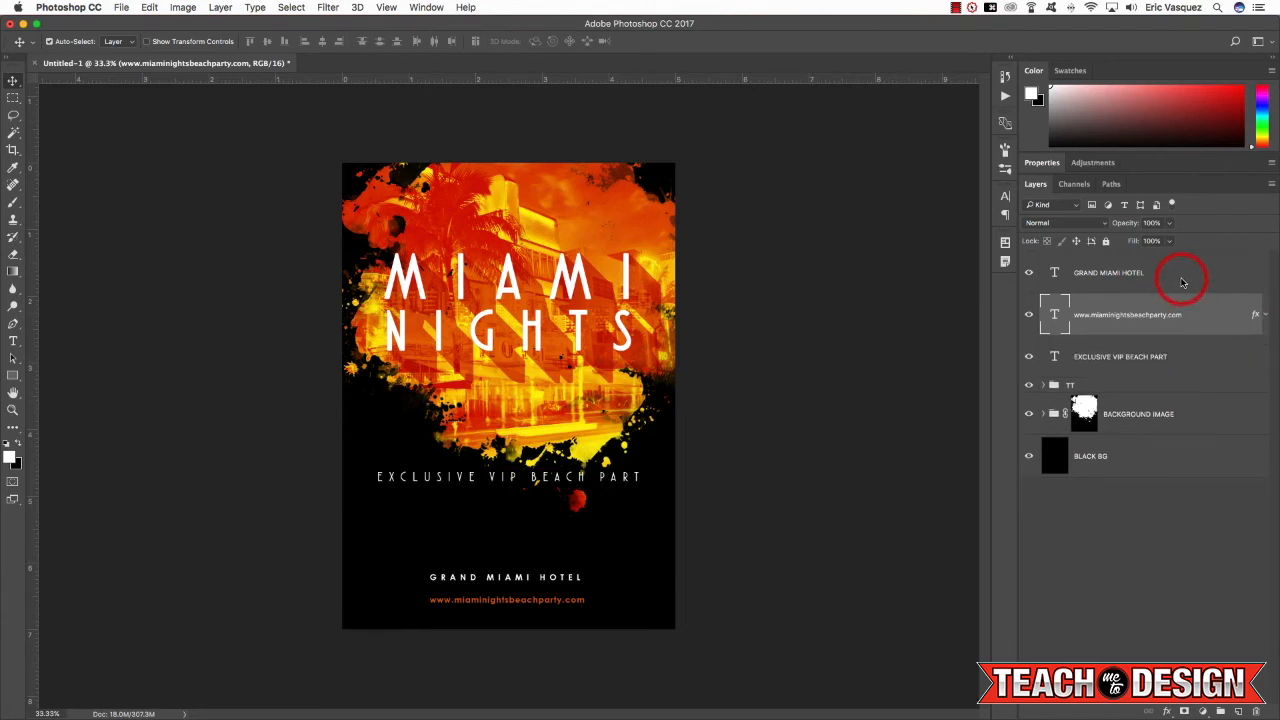
click(1167, 366)
key(shift+Up)
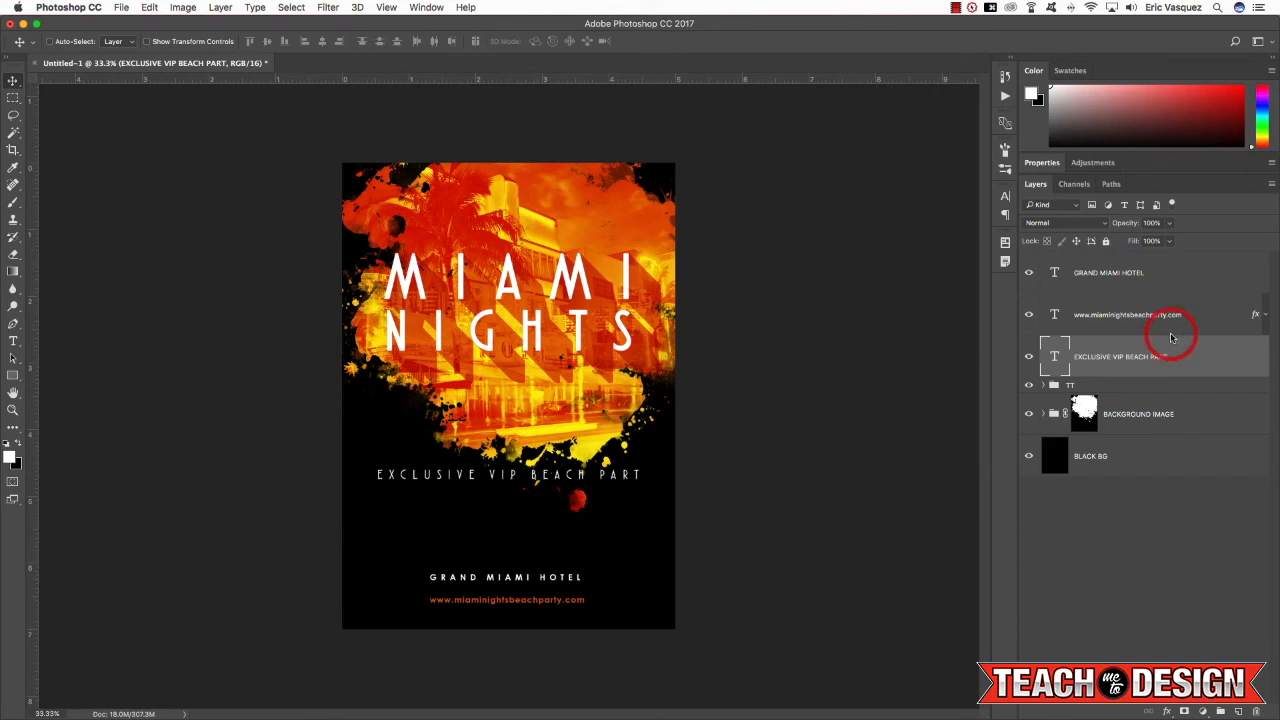
Add a new text line reading SAT JULY 15TH on a new layer below the tagline, starting at its left edge.
key(alt+shift+super+n)
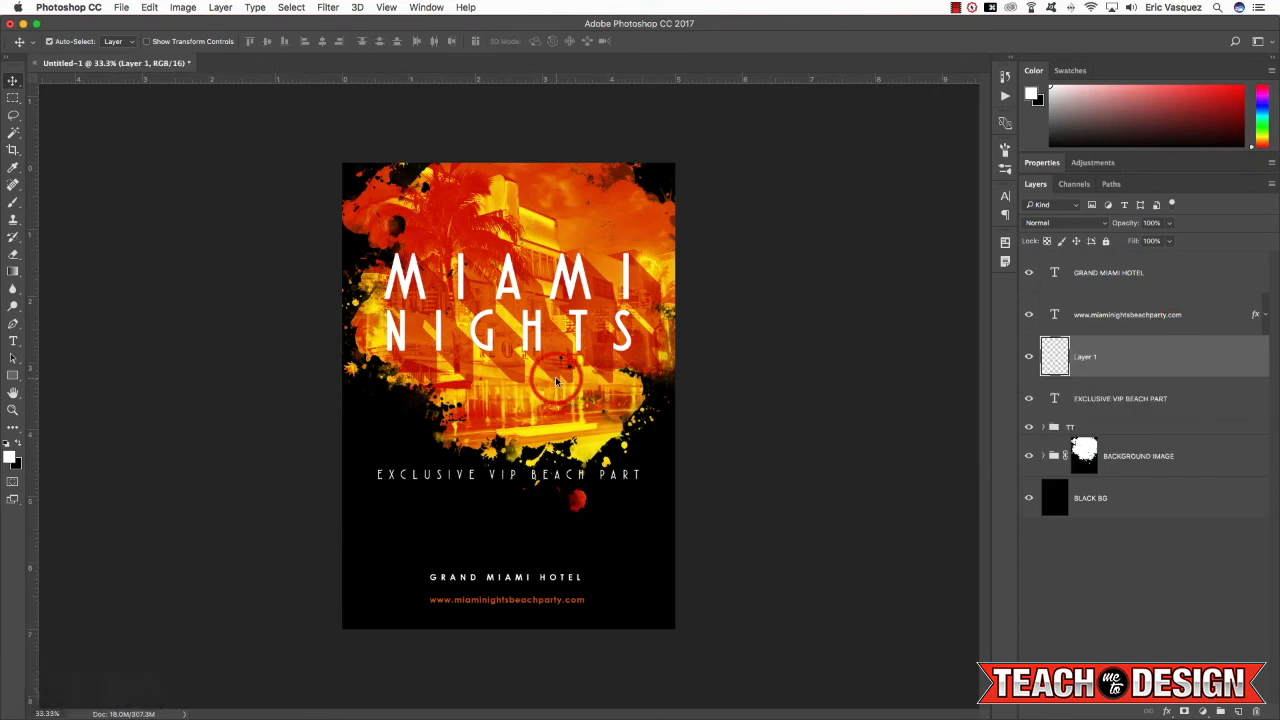
key(t)
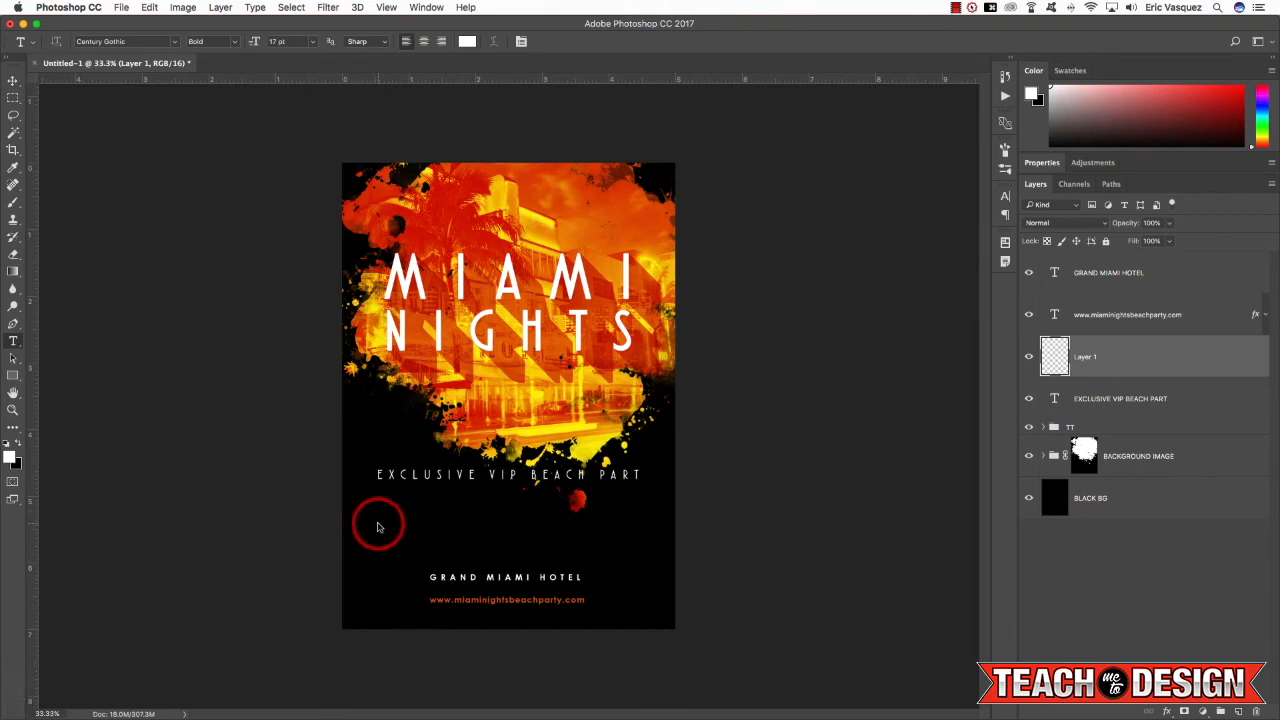
click(376, 521)
text(SAT)
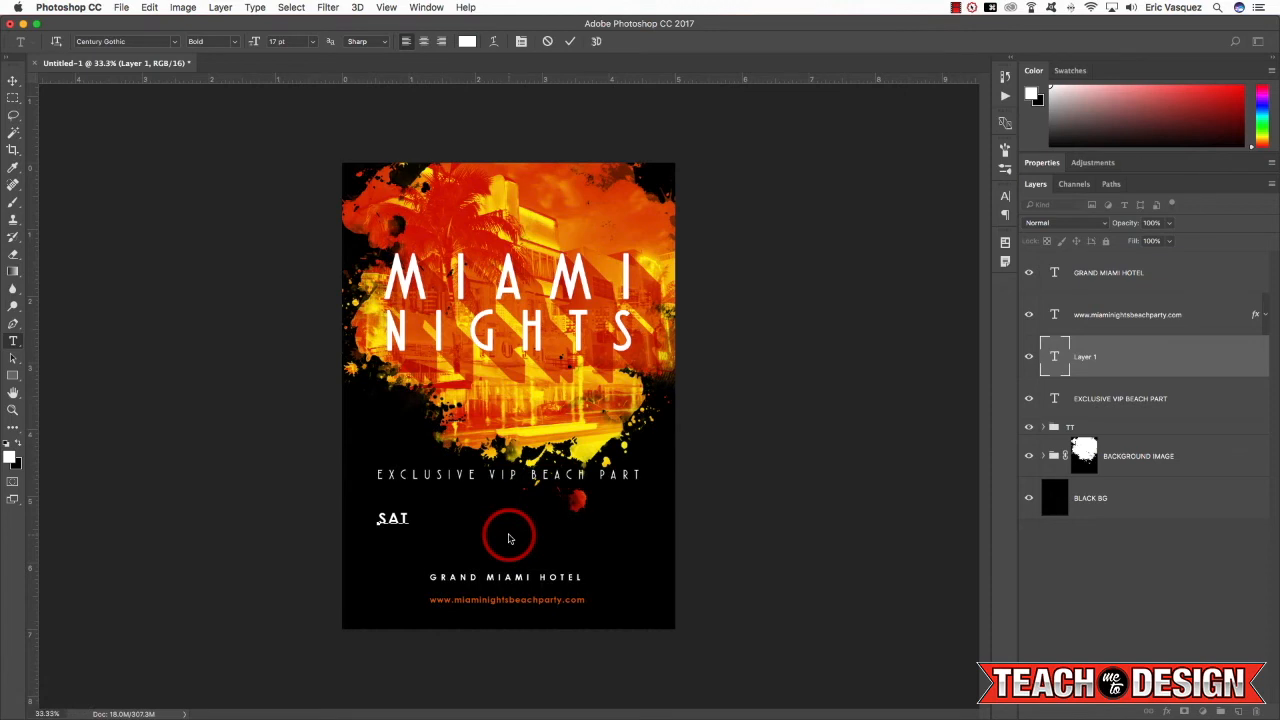
text( JULY 15)
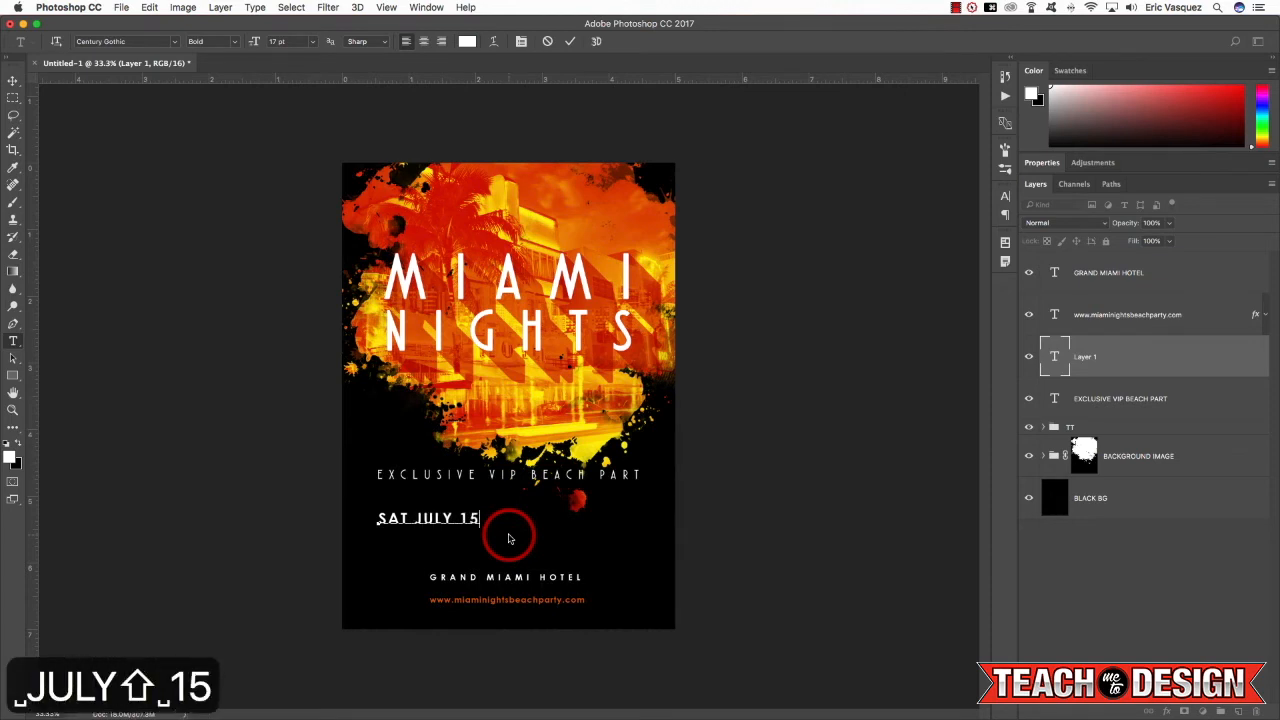
text(th)
drag(483, 520, 551, 517)
text(TH)
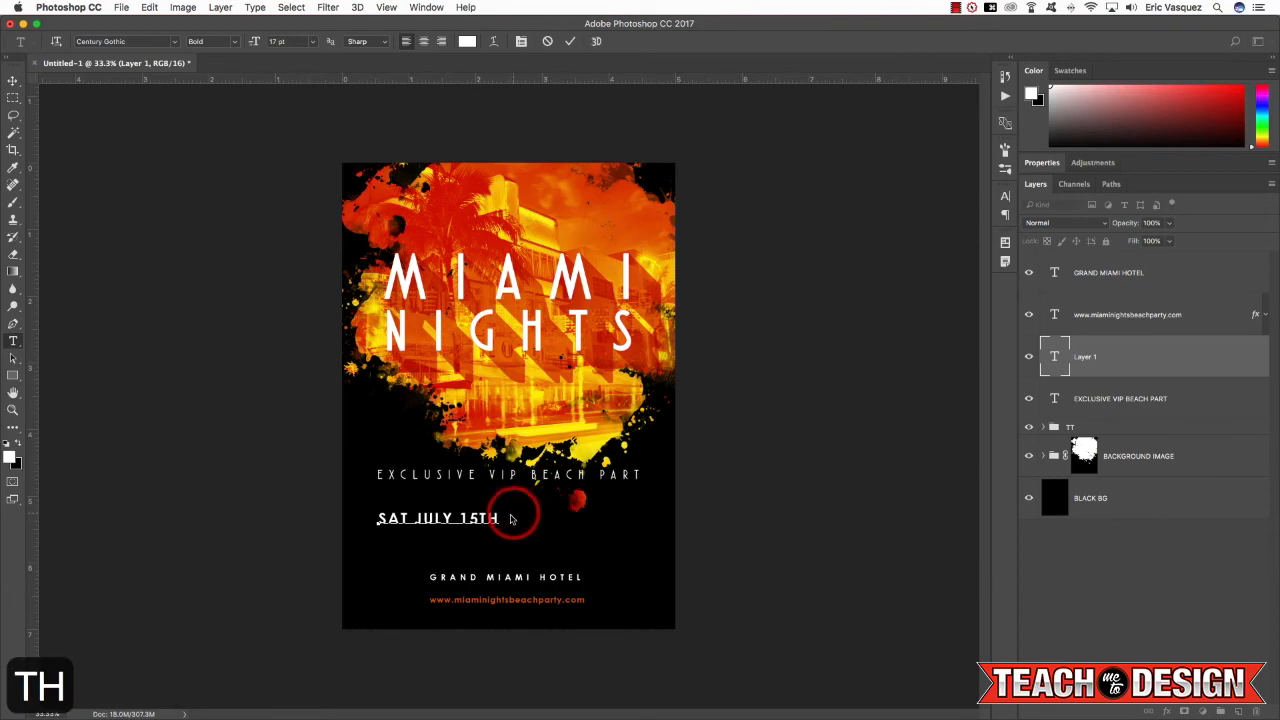
Set the whole date line in the Atlantic Cruise Regular font and commit the text edit.
drag(494, 517, 342, 518)
click(156, 41)
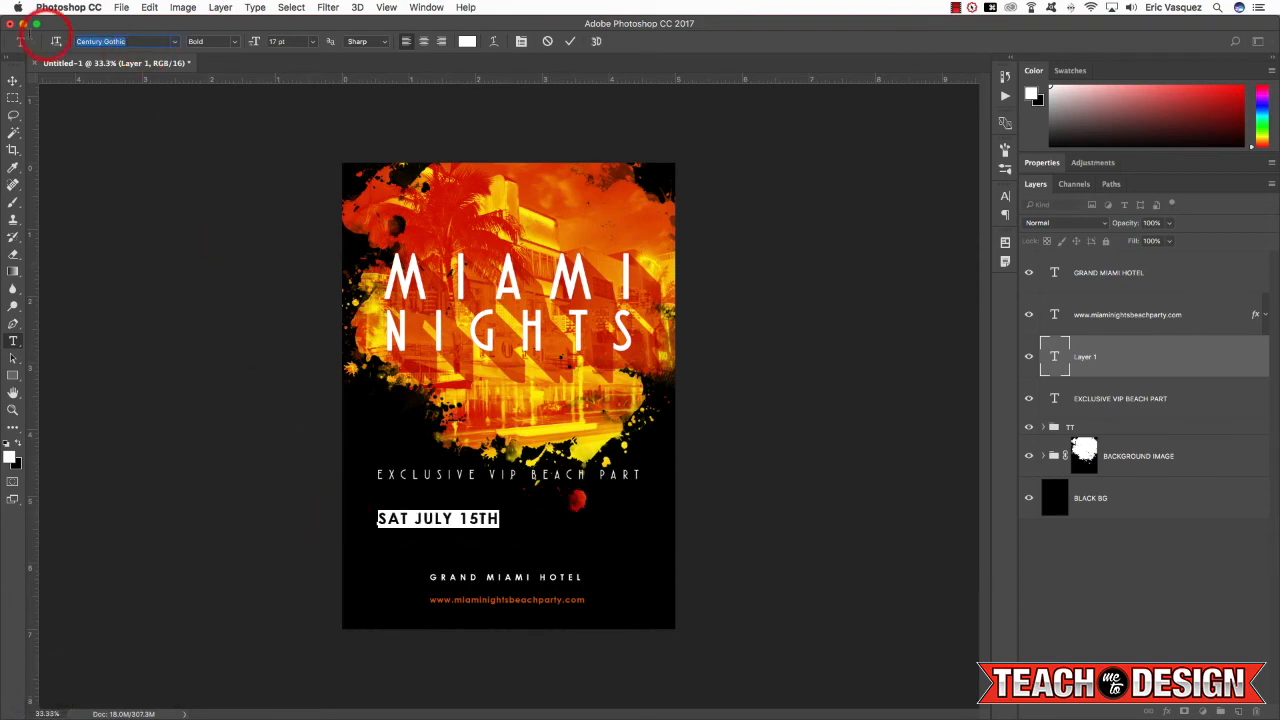
text(atlan)
key(Down)
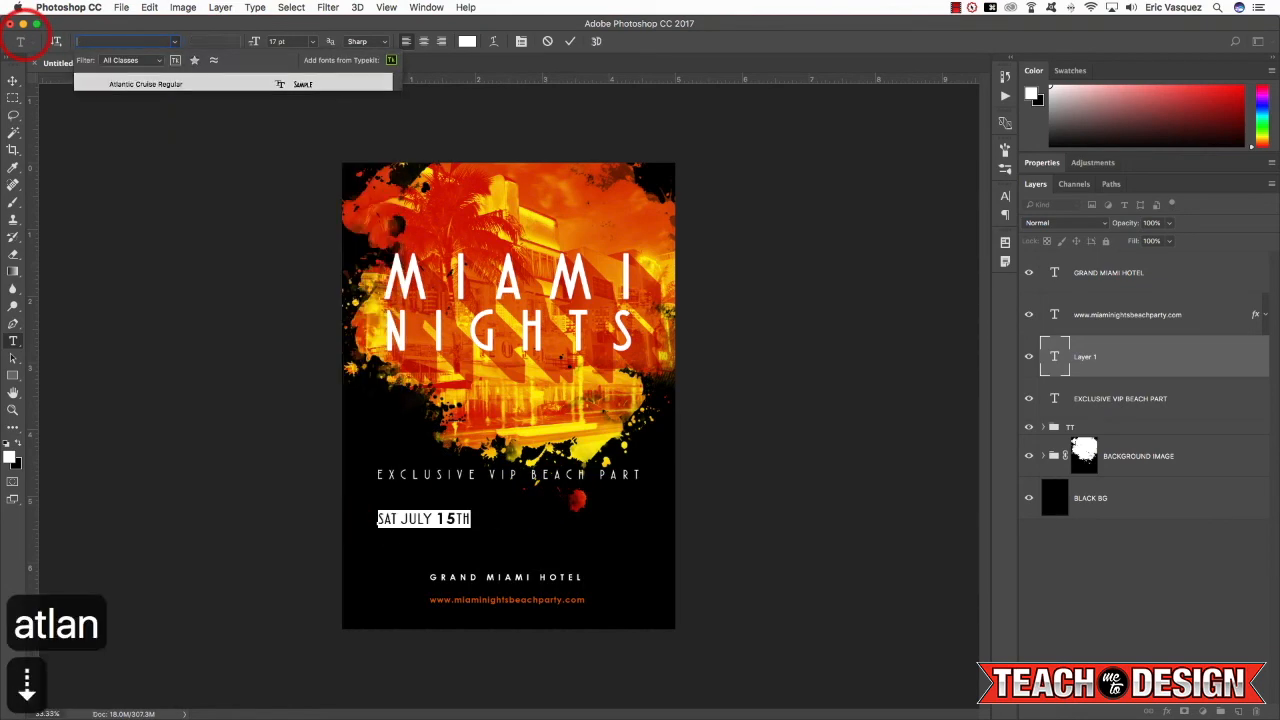
key(Return)
click(12, 86)
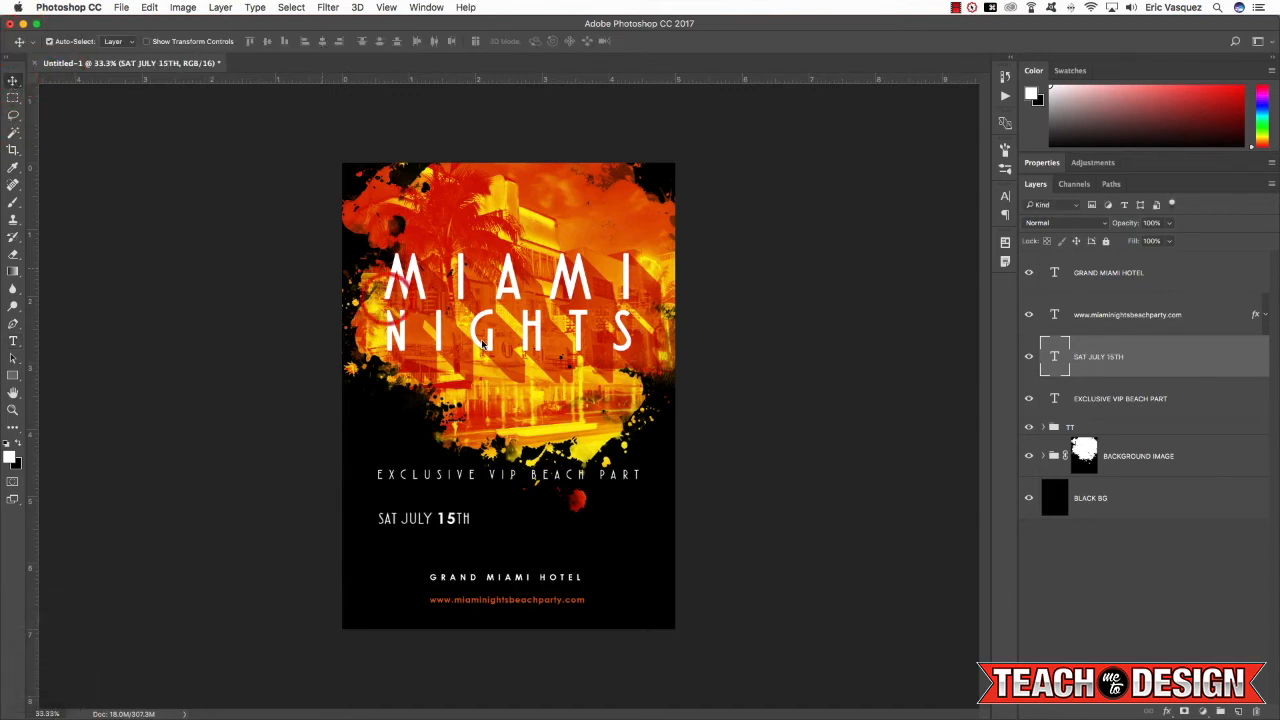
Scale the date line up to about the tagline's width and nudge it up closer to the tagline.
key(v)
key(super+t)
drag(471, 529, 640, 557)
key(Return)
key(shift+Up)
key(shift+Up)
key(shift+Up)
key(shift+Up)
key(shift+Up)
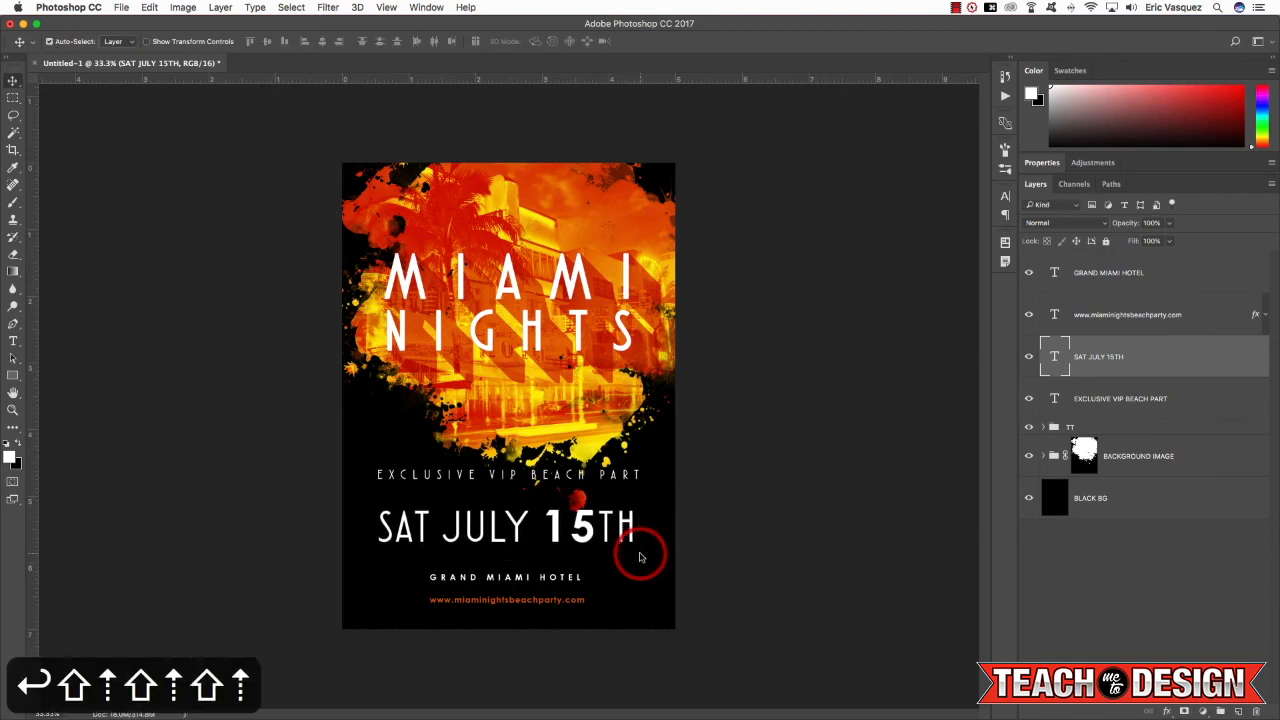
Try to set the number 15 in the date line in the Atlantic Cruise font.
key(t)
click(563, 517)
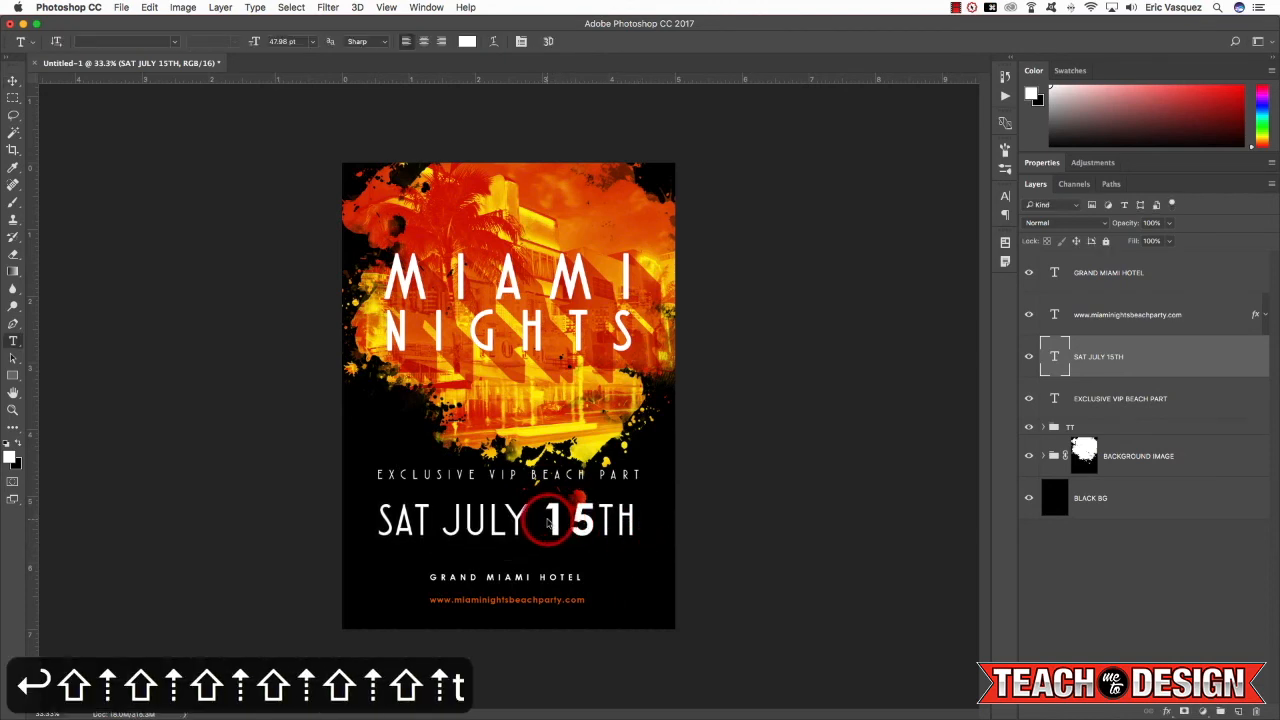
drag(542, 519, 598, 520)
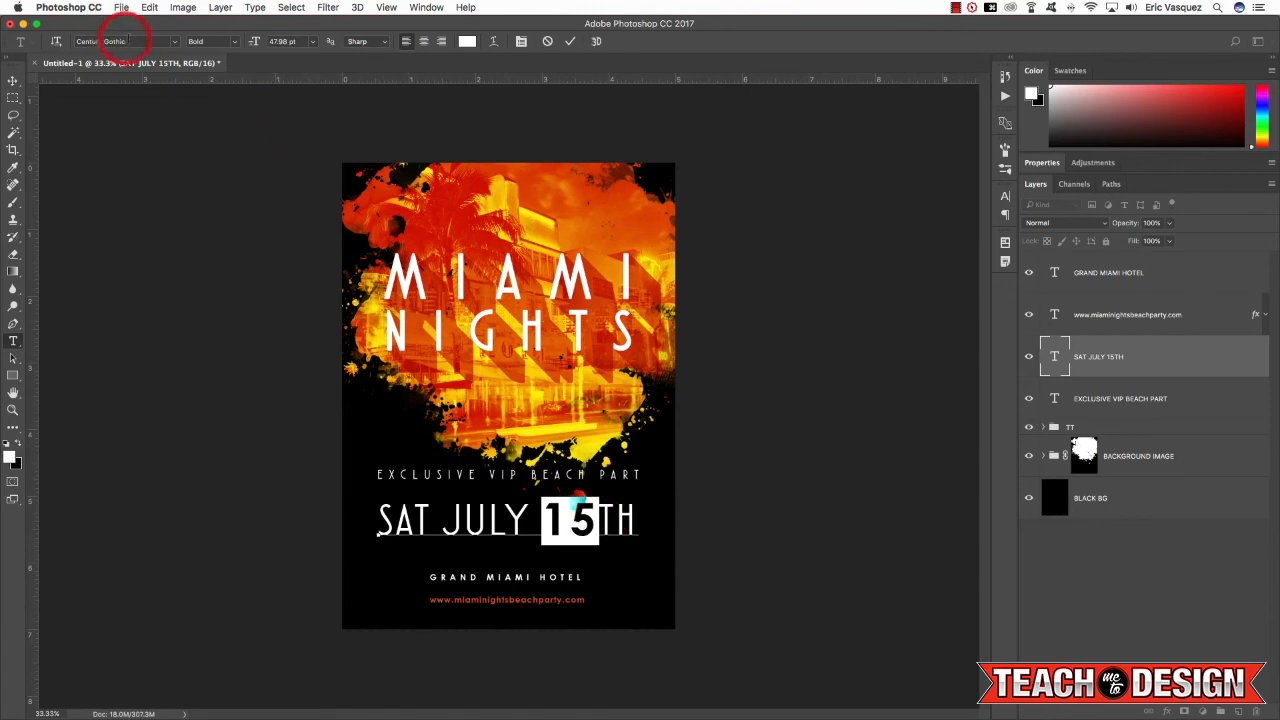
text(atlan)
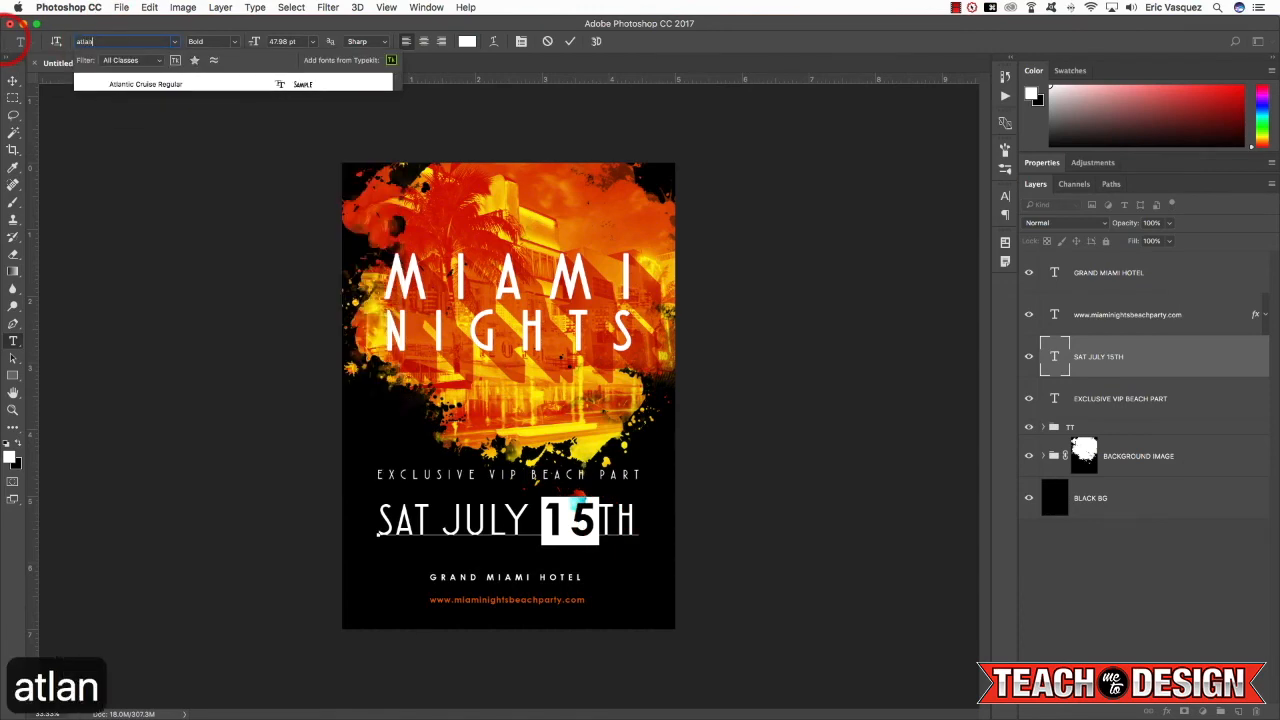
key(Down)
key(Return)
key(Return)
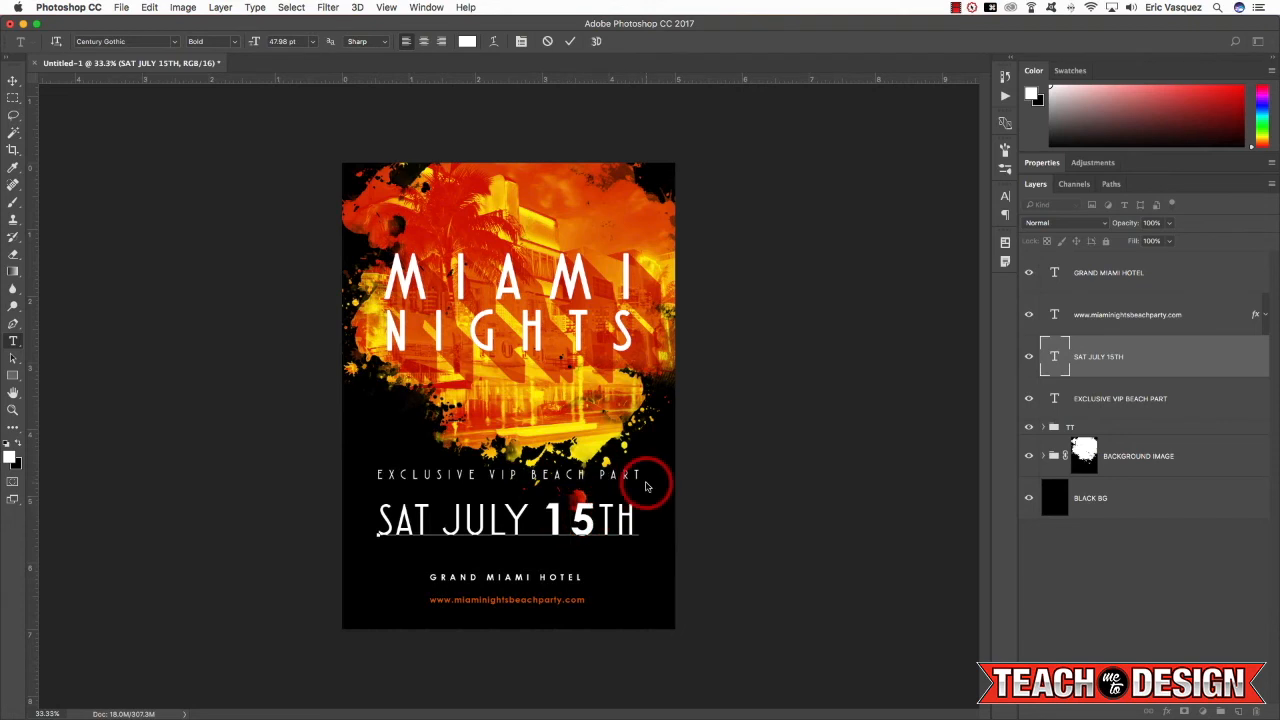
Tighten the kerning between the 1 and the 5 in the date line.
key(alt+Left)
key(alt+Left)
key(alt+Left)
key(alt+Left)
key(alt+Left)
key(alt+Left)
key(alt+Left)
key(alt+Left)
key(alt+Left)
key(alt+Left)
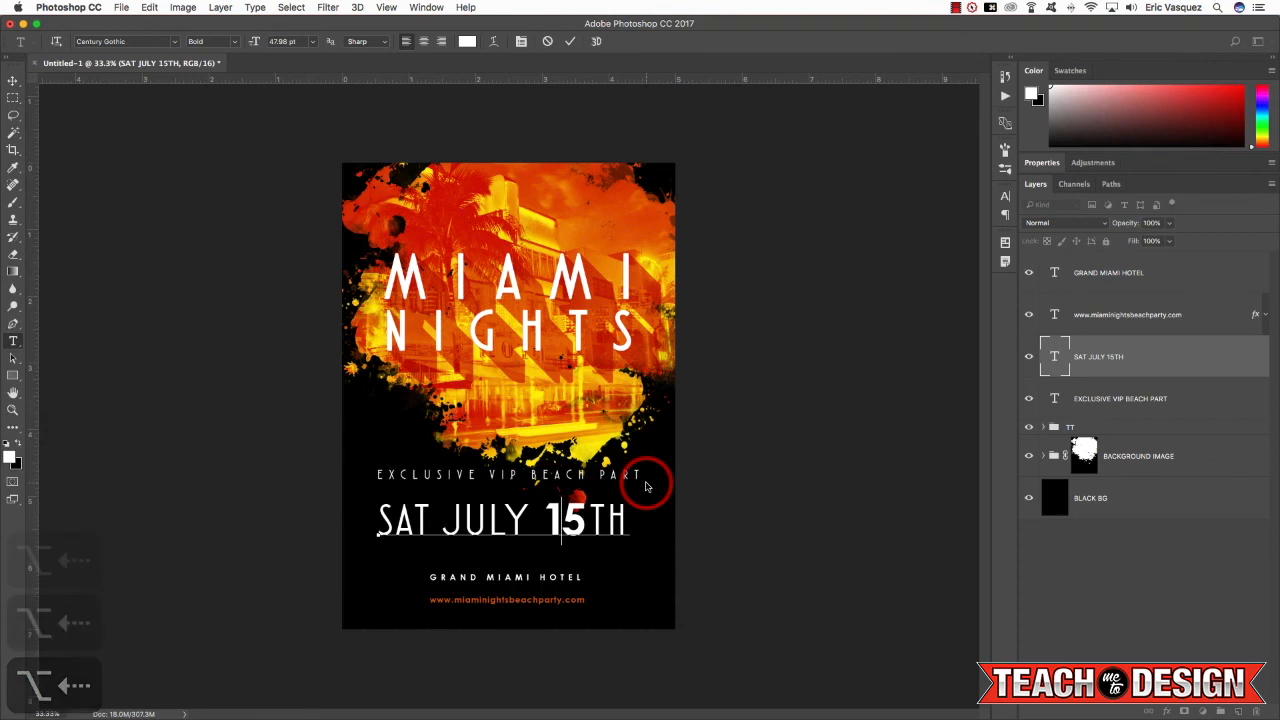
Format the TH after the 15 as superscript.
drag(590, 523, 639, 523)
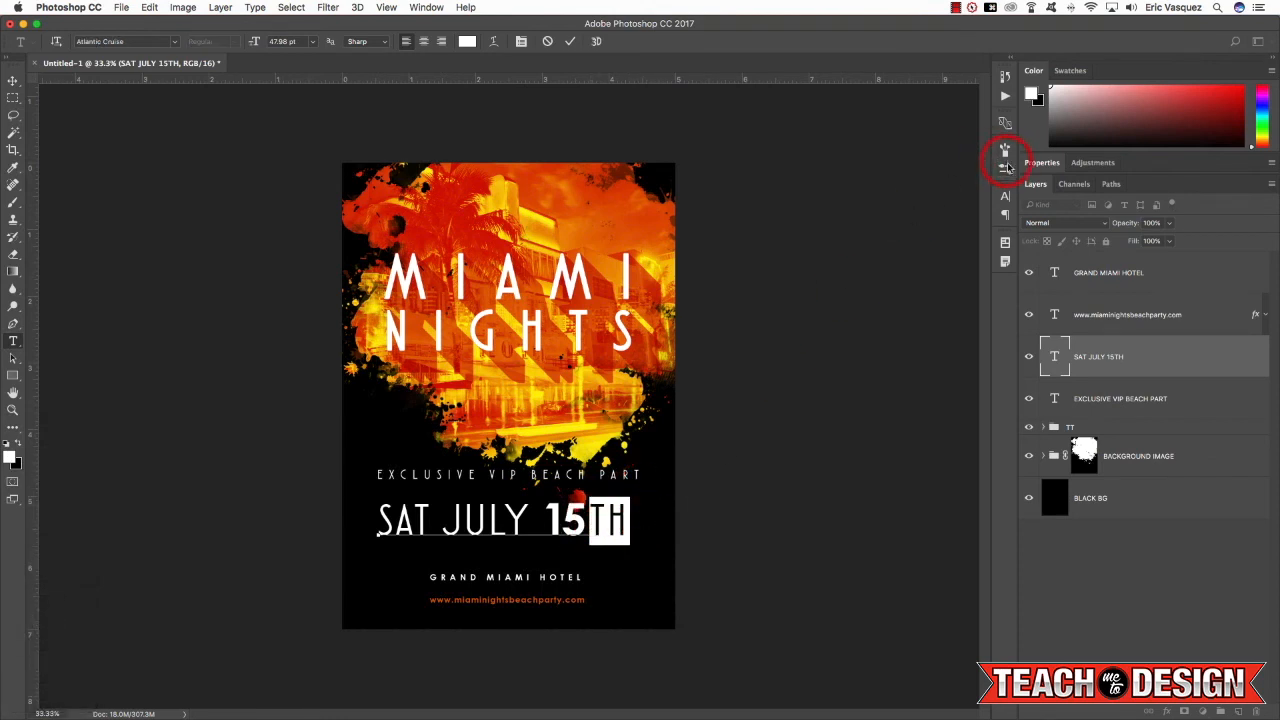
click(1005, 196)
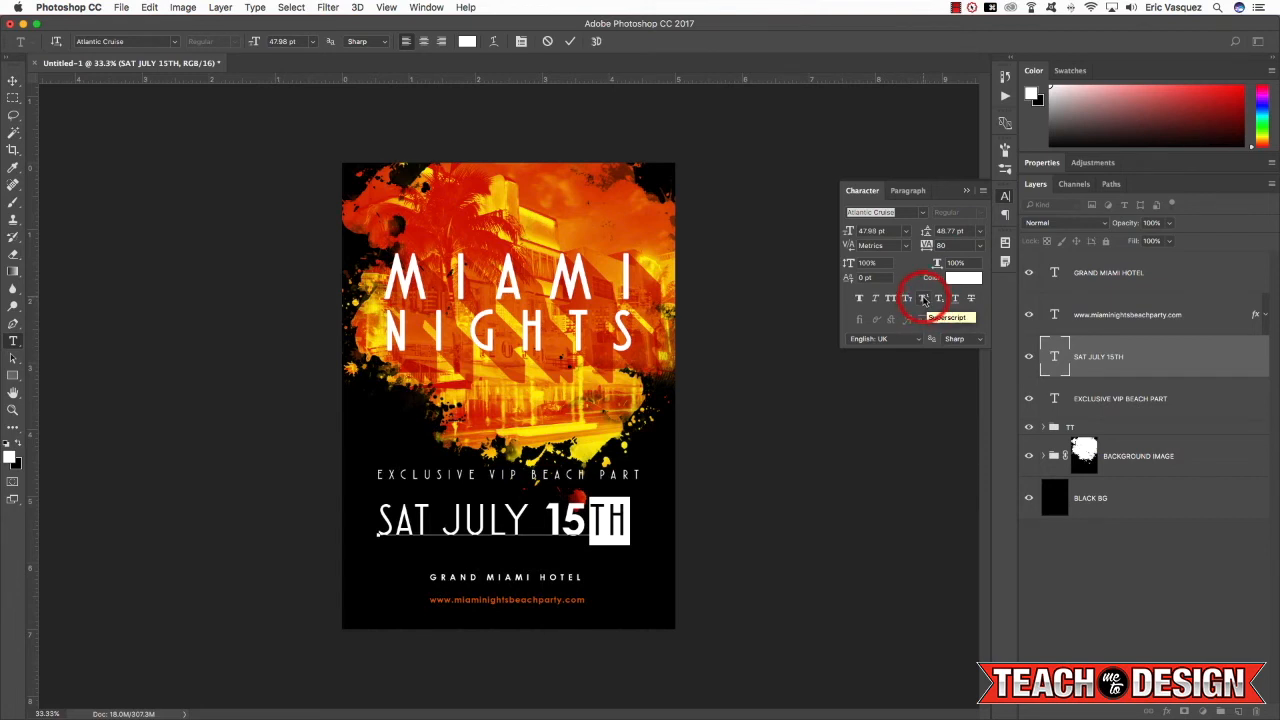
click(924, 299)
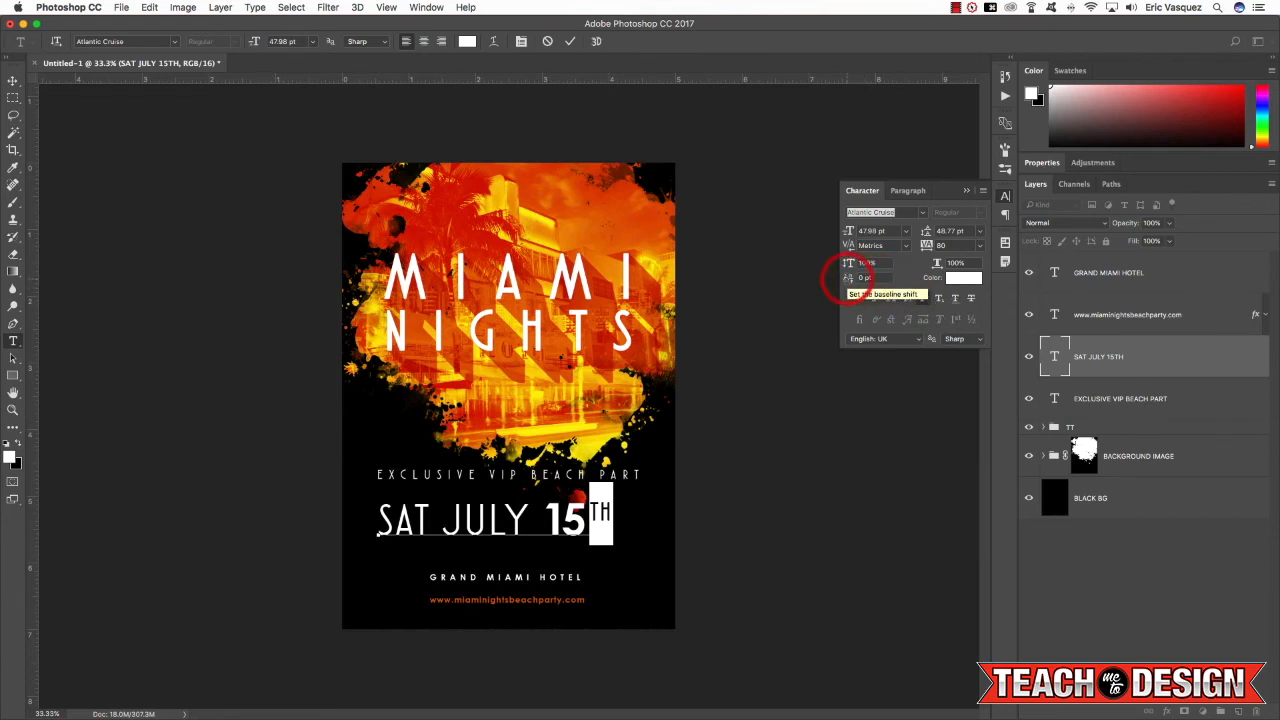
Set the baseline shift of the superscript TH to -1 pt.
click(868, 277)
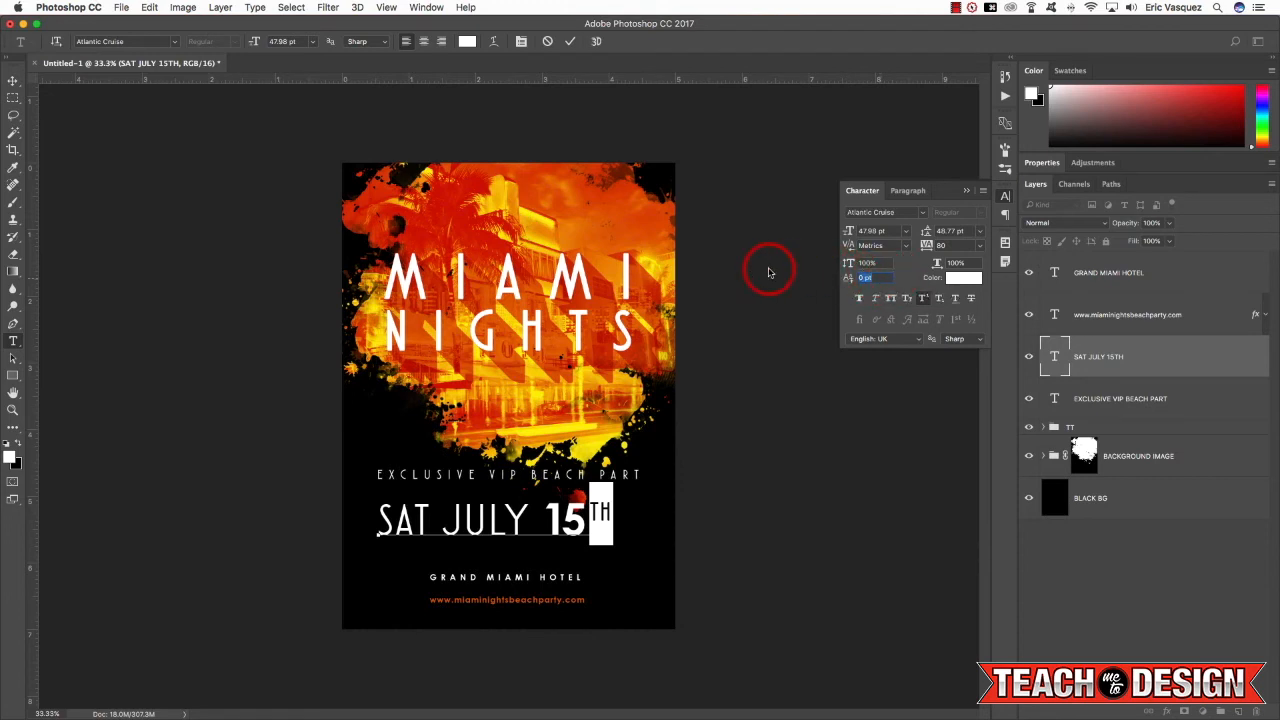
text(-2)
key(BackSpace)
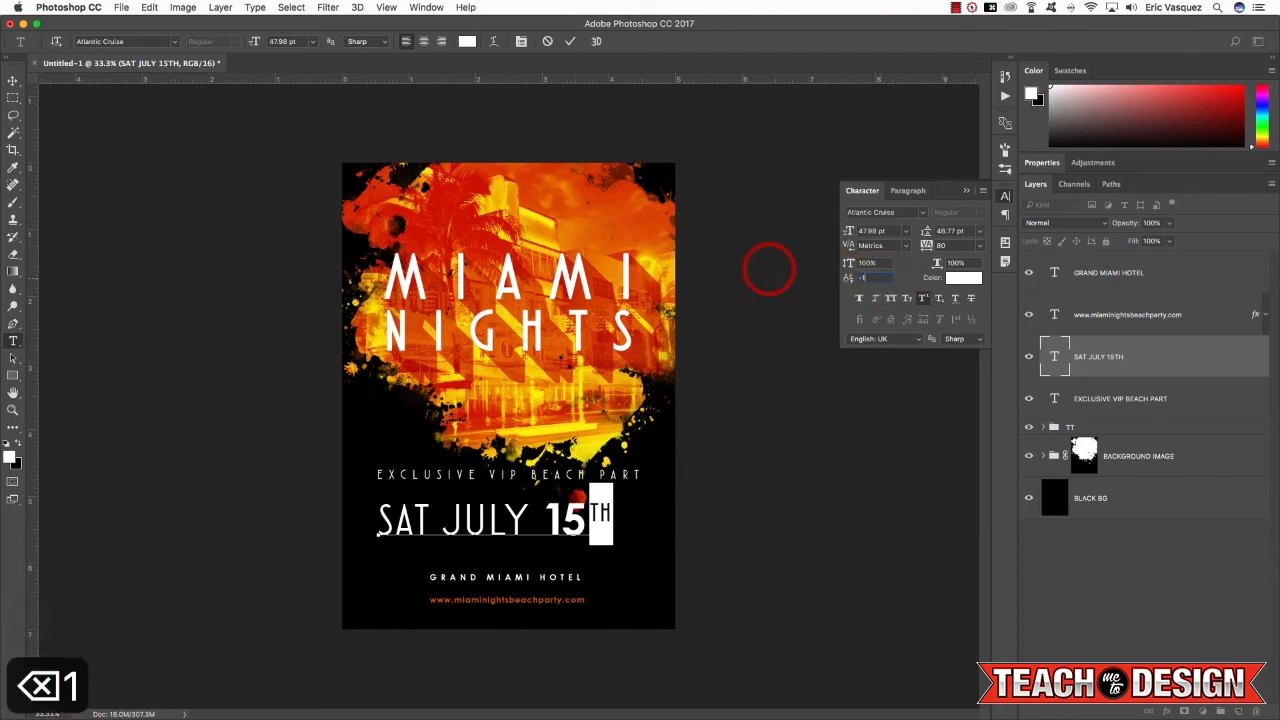
text(1)
key(Return)
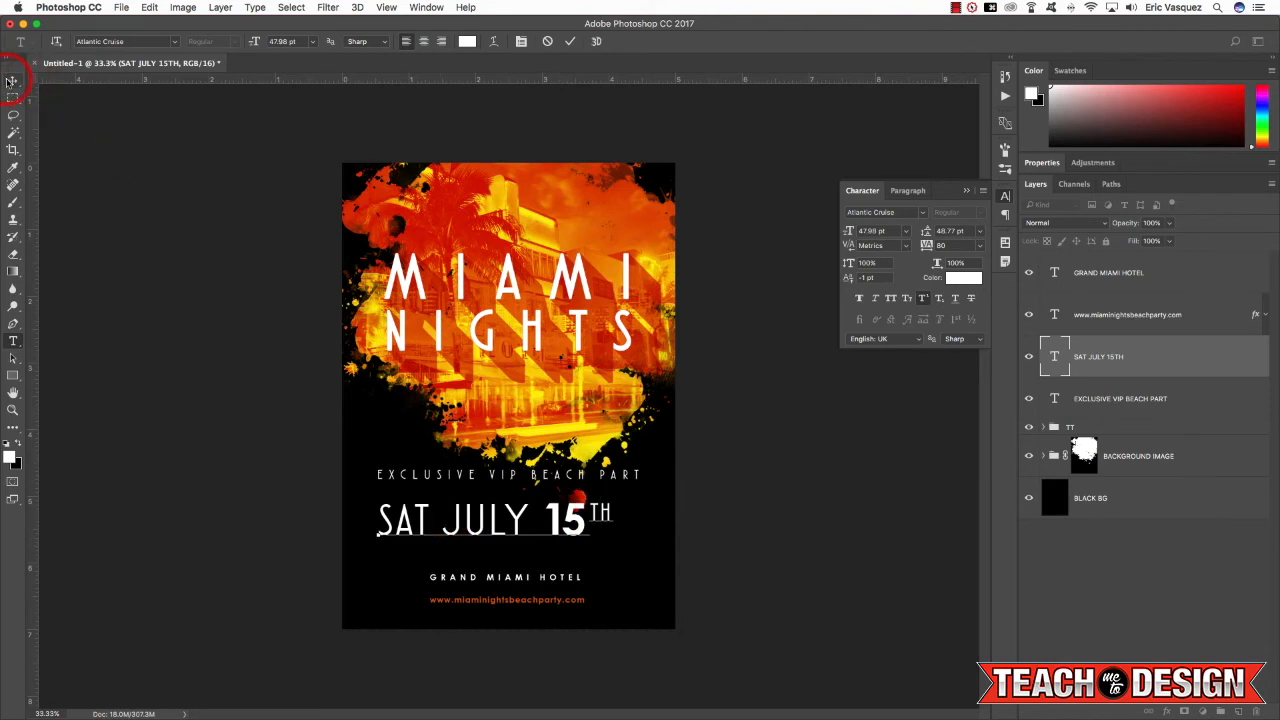
Enlarge the date line with Free Transform until it spans the tagline's width, aligning its left edge with the tagline.
key(v)
key(super+t)
drag(626, 531, 641, 557)
drag(380, 485, 382, 486)
key(Return)
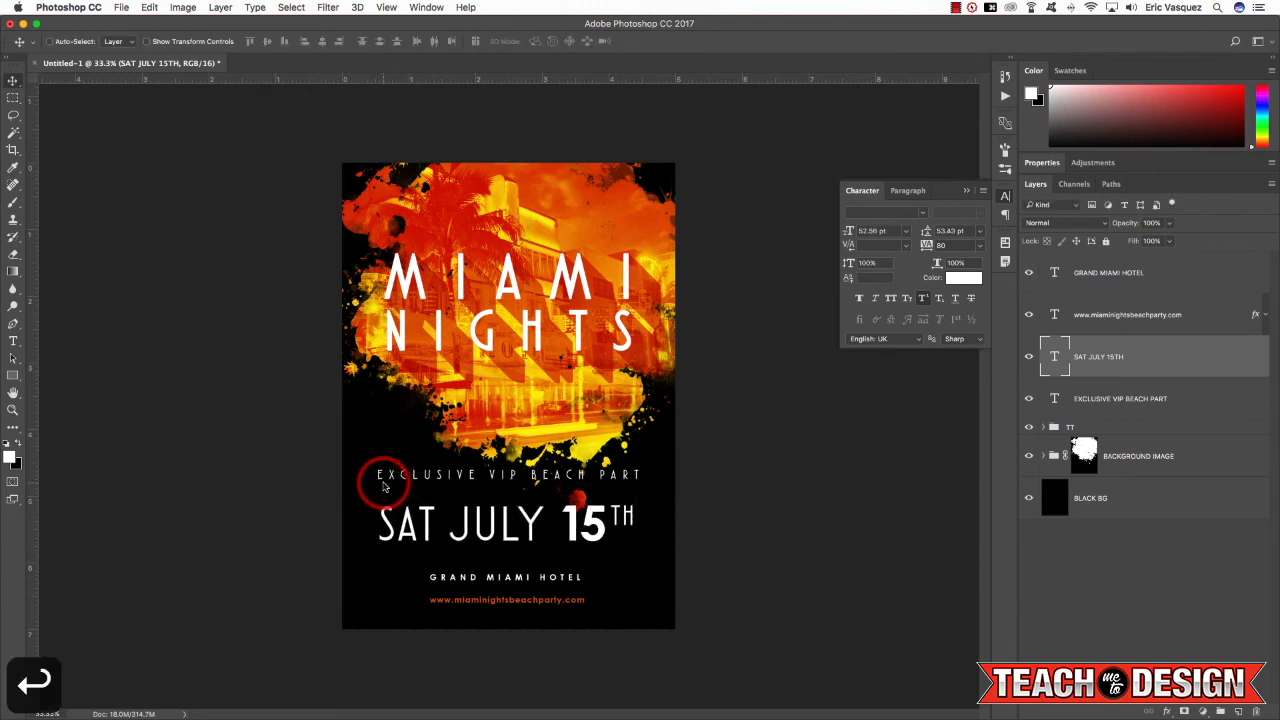
Draw a white rectangle shape of about 334 × 222 px covering the word SAT.
key(alt+shift+super+n)
key(u)
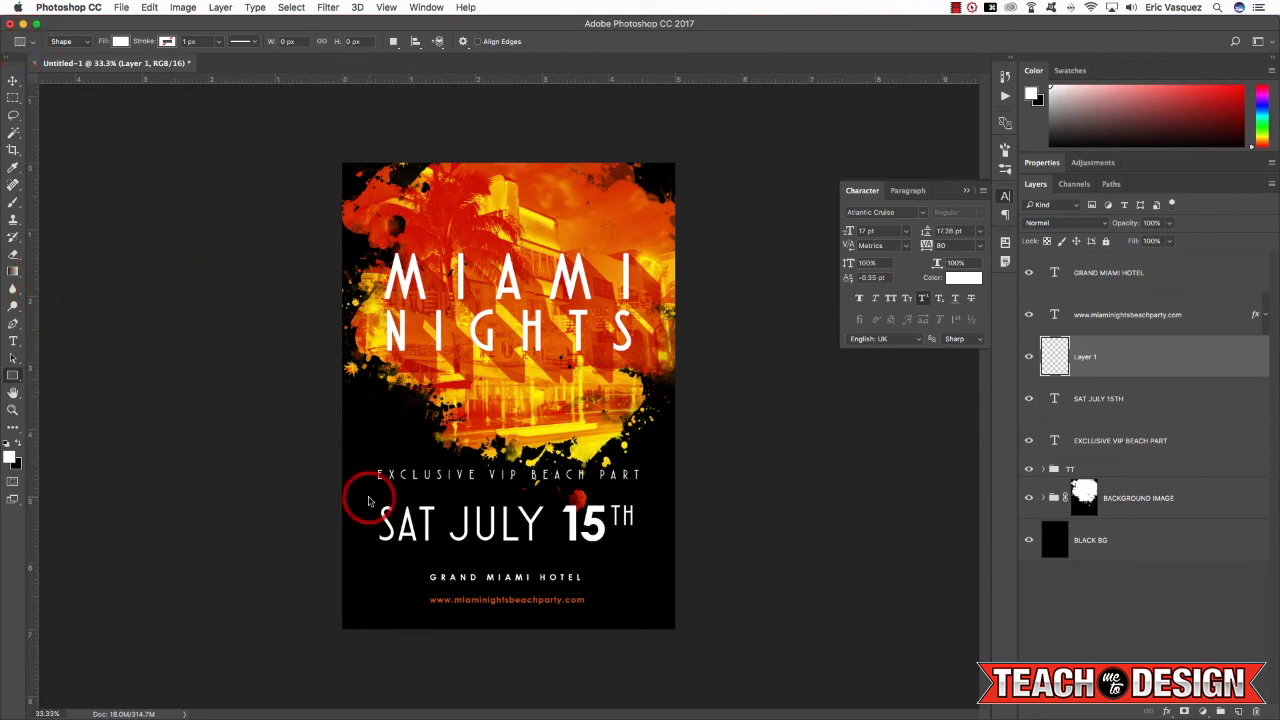
drag(370, 500, 444, 548)
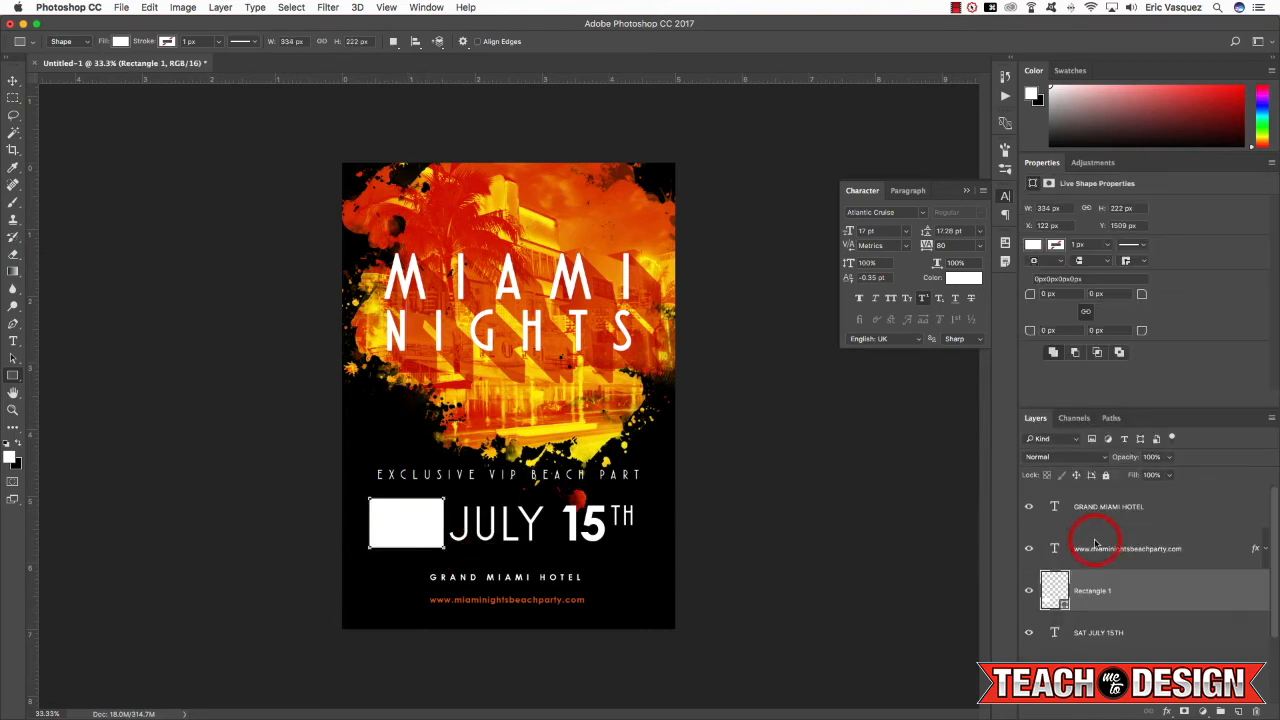
Copy the web address layer's Color Overlay onto the rectangle and place the rectangle layer beneath the date text.
double_click(1037, 165)
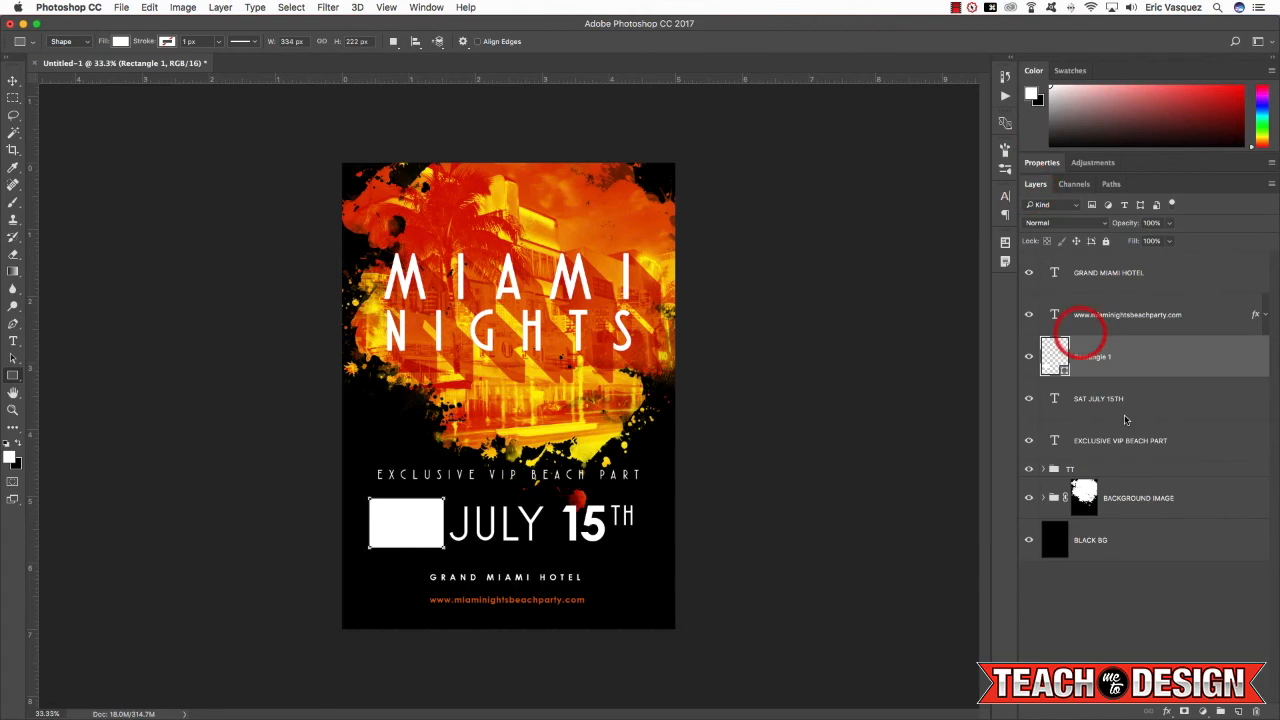
click(1145, 314)
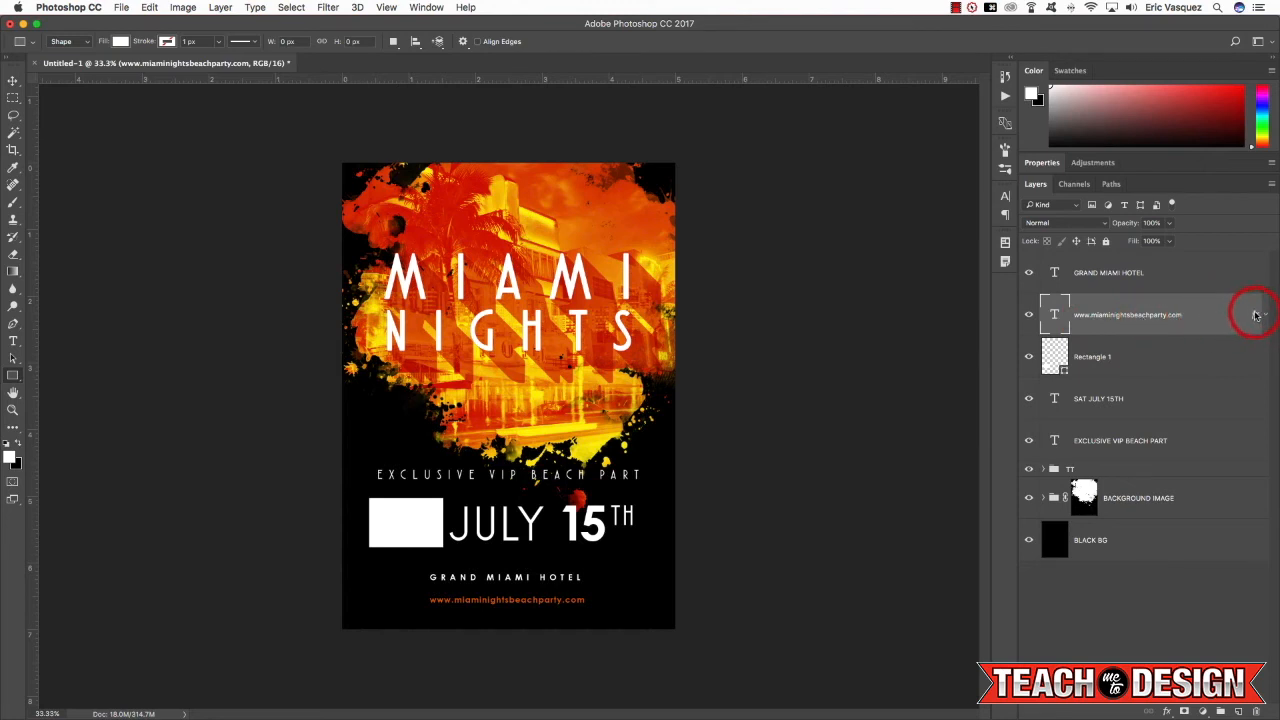
drag(1256, 316, 1178, 404)
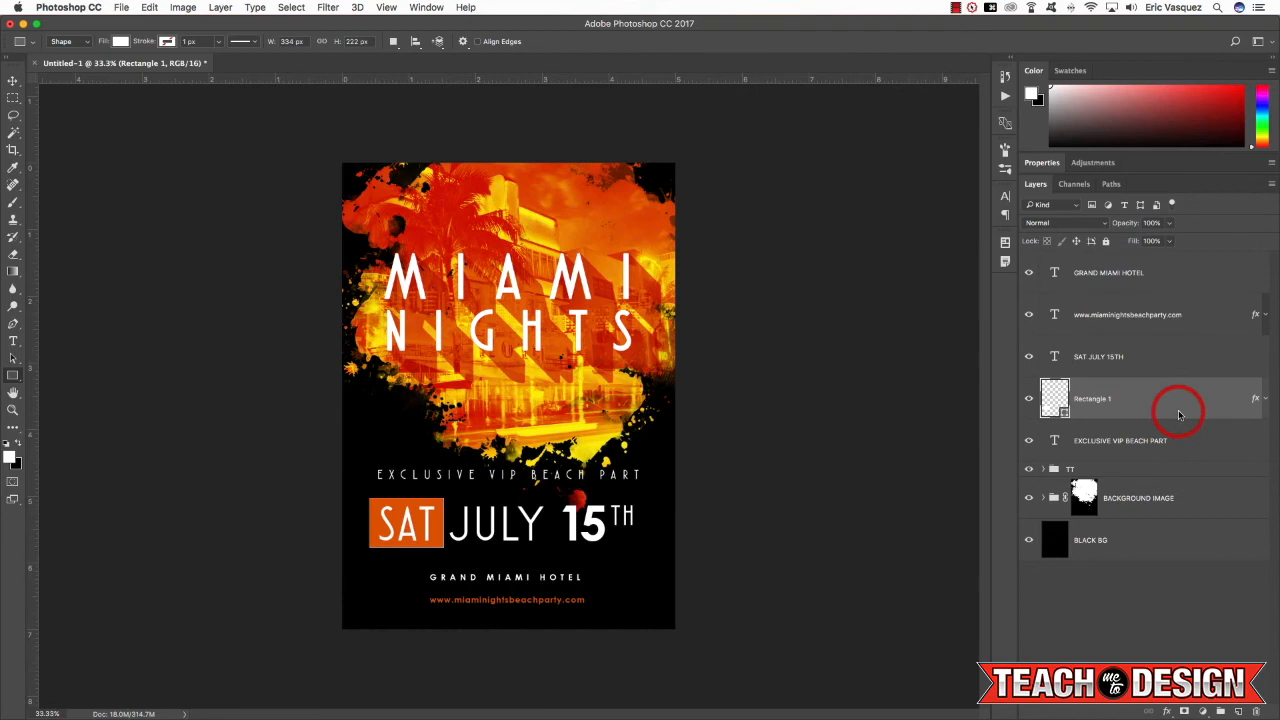
Skew the orange rectangle behind SAT horizontally by about -9.6° and nudge it slightly left and down behind the word.
click(1175, 364)
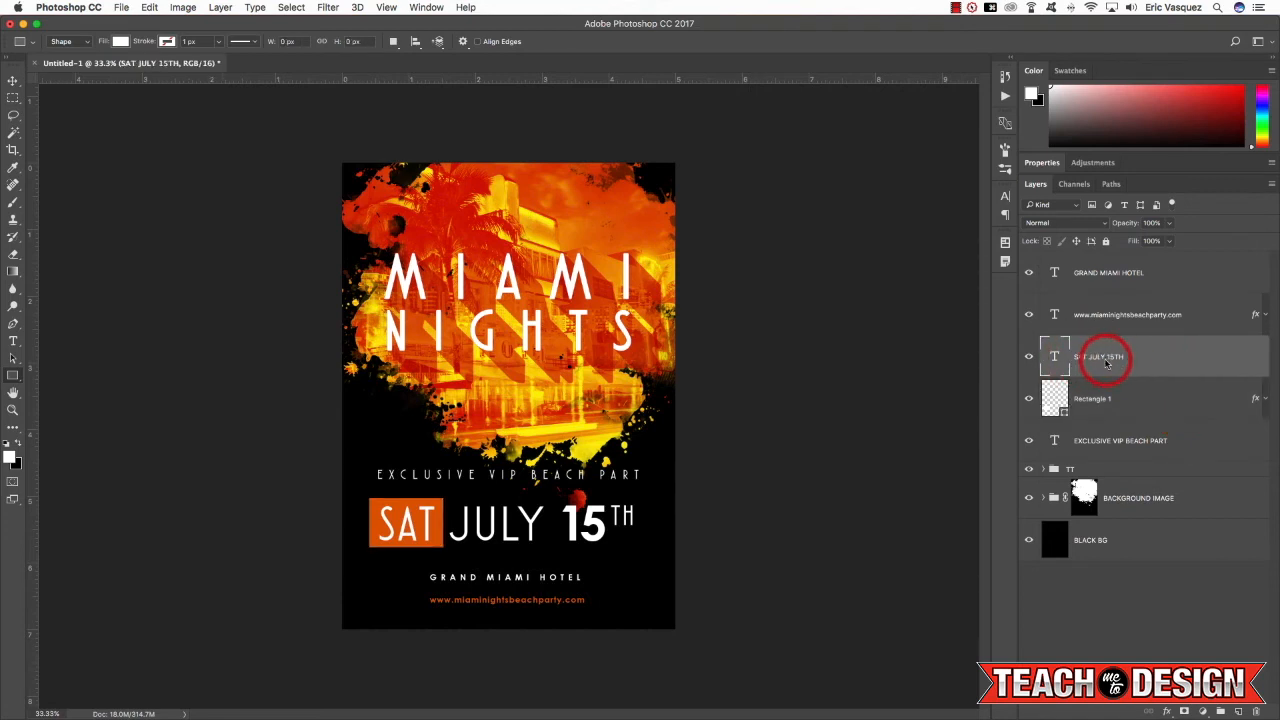
key(v)
click(1095, 400)
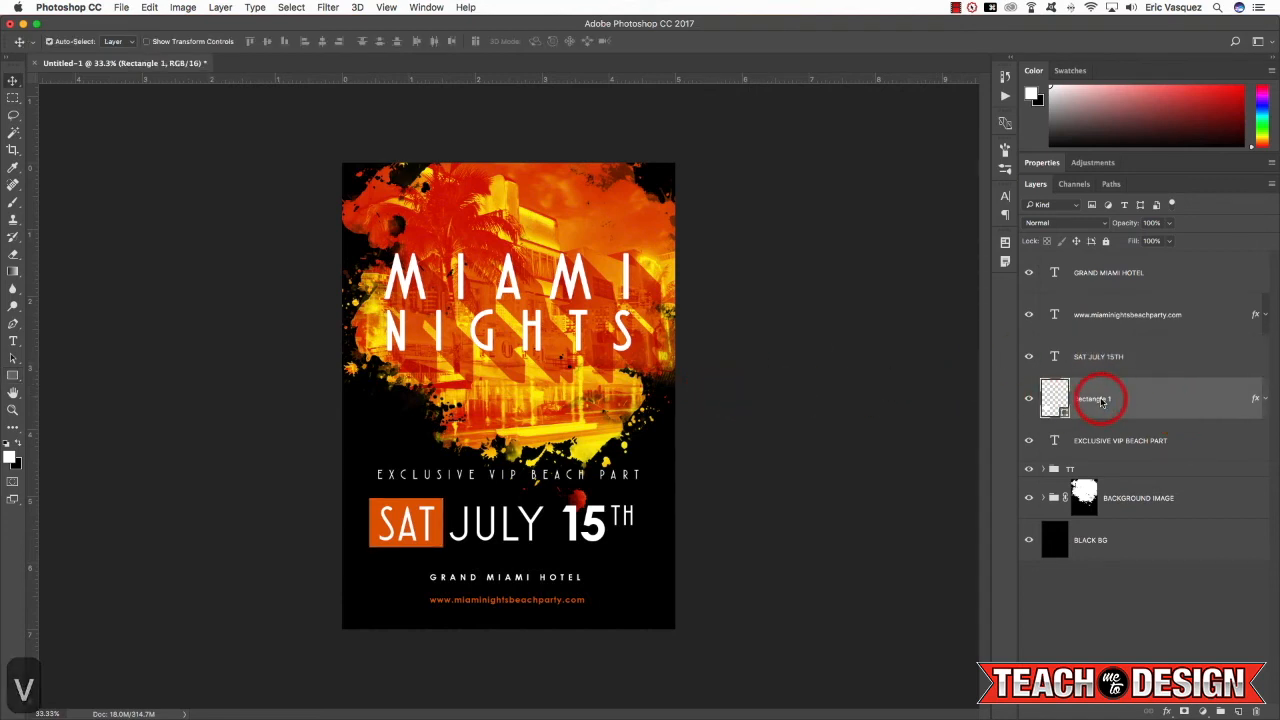
key(super+t)
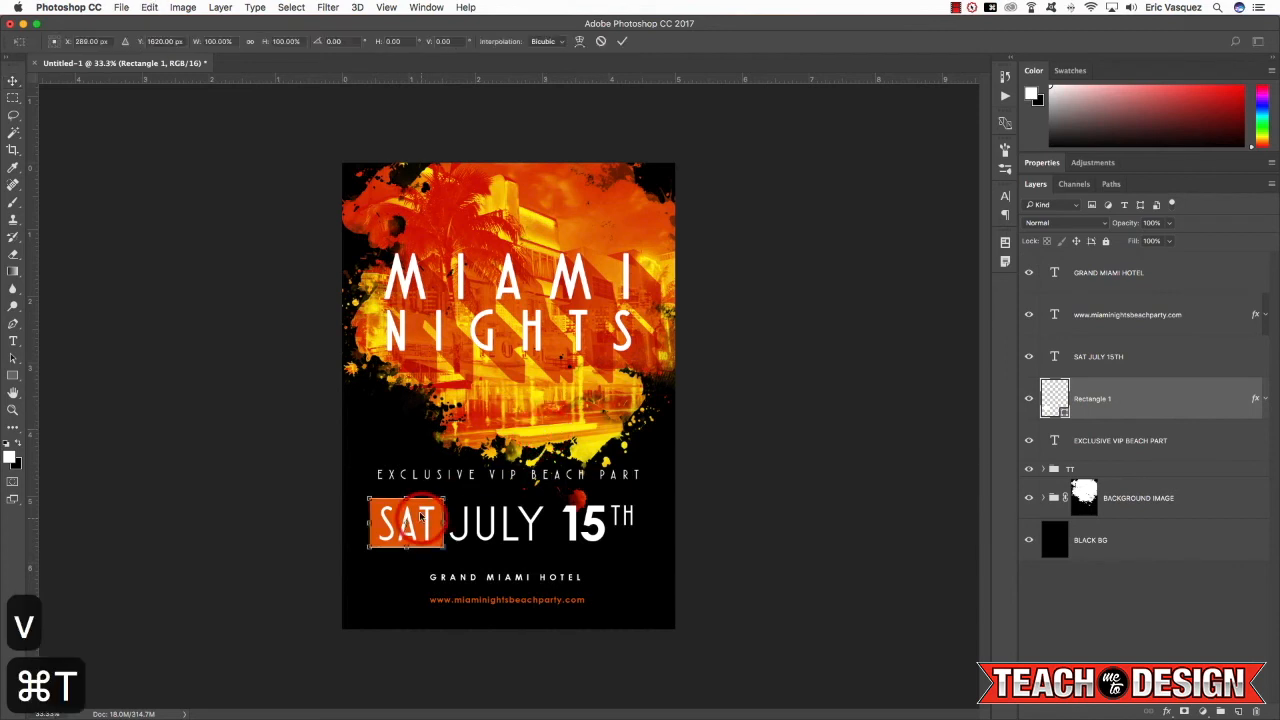
right_click(421, 510)
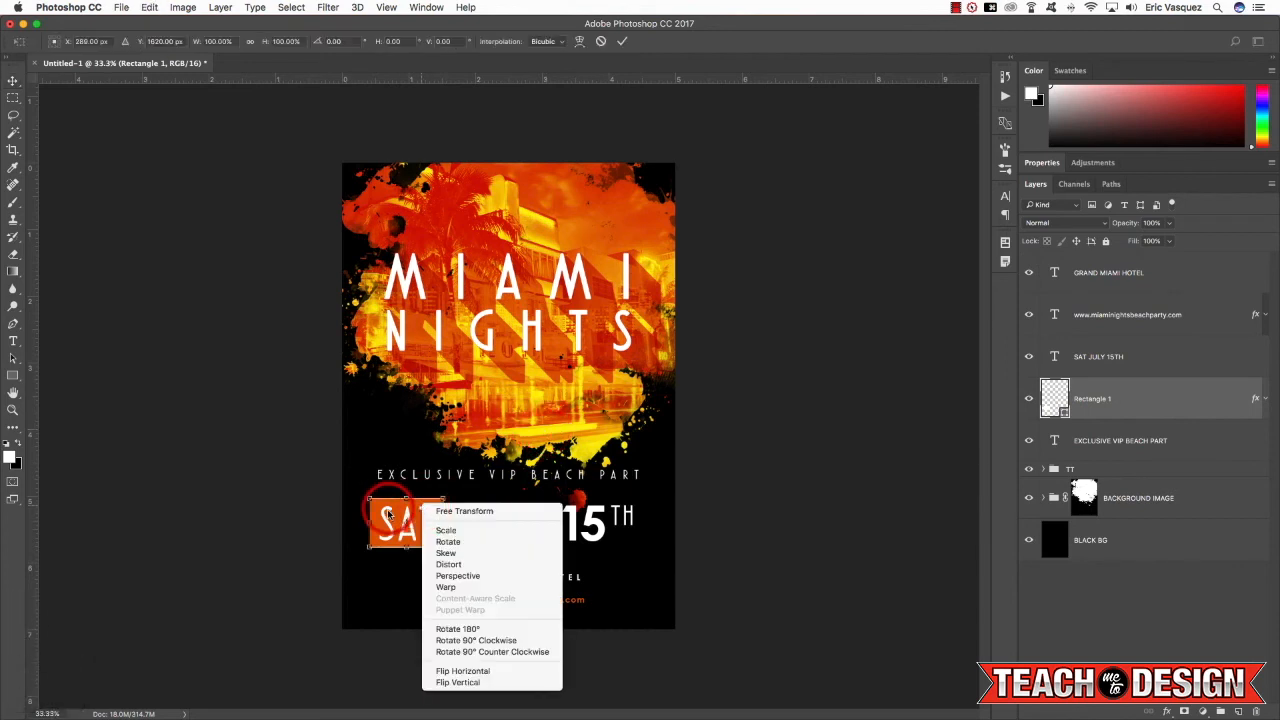
click(464, 553)
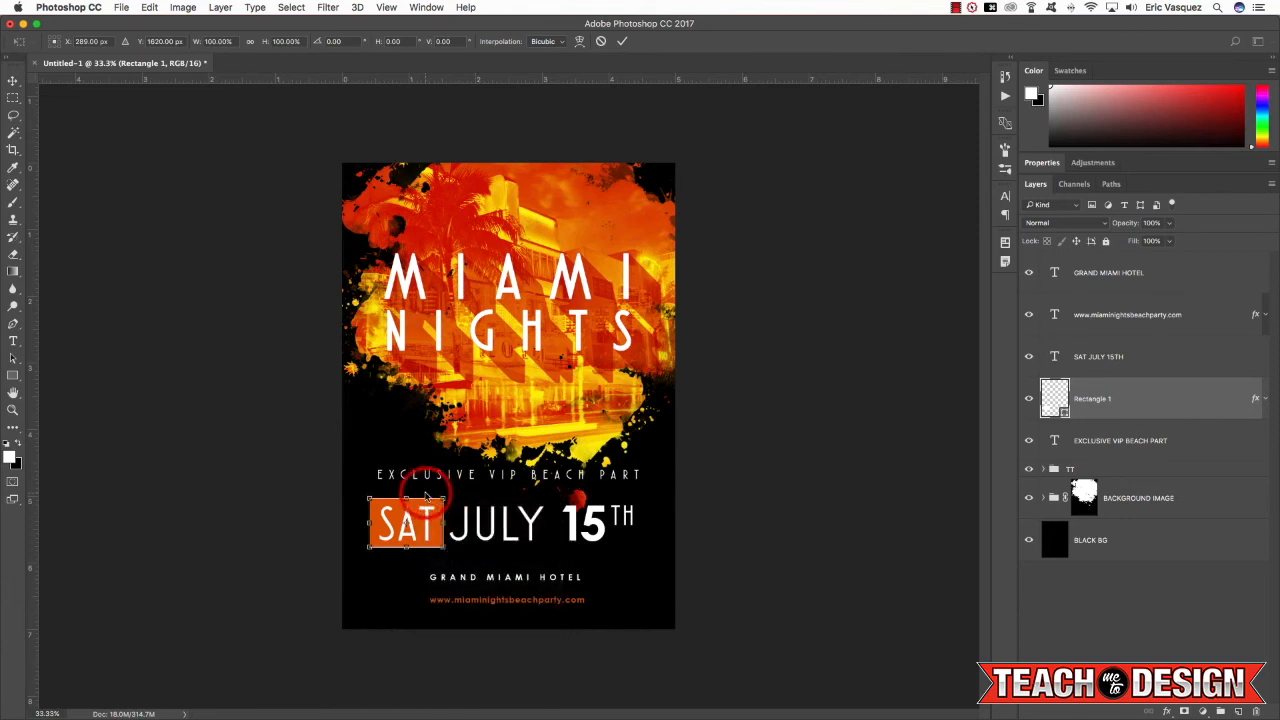
drag(424, 495, 429, 495)
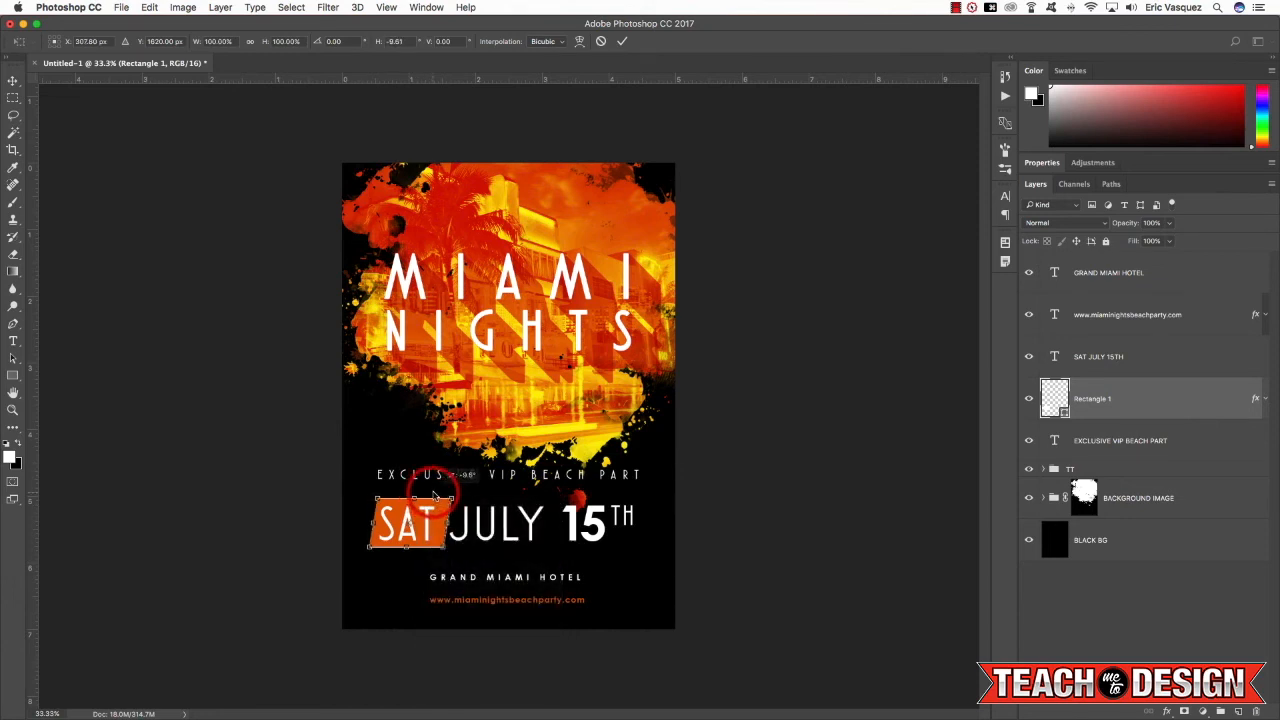
key(Return)
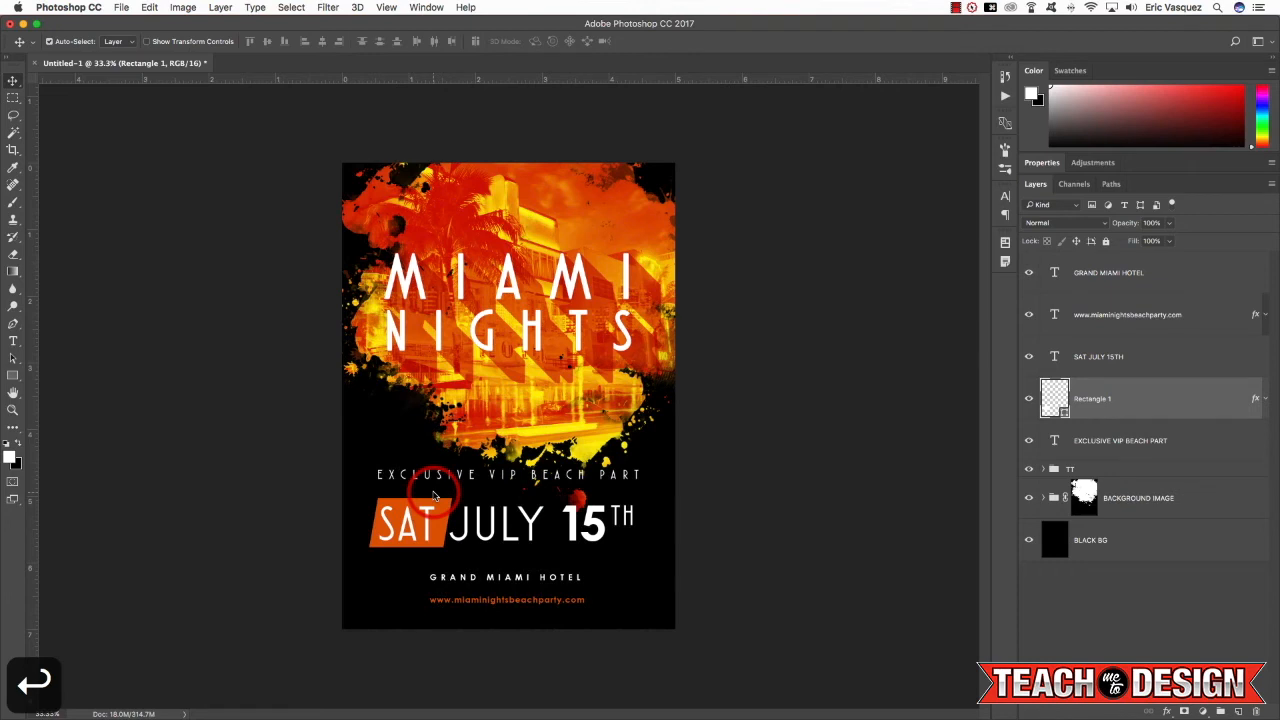
key(shift+Left)
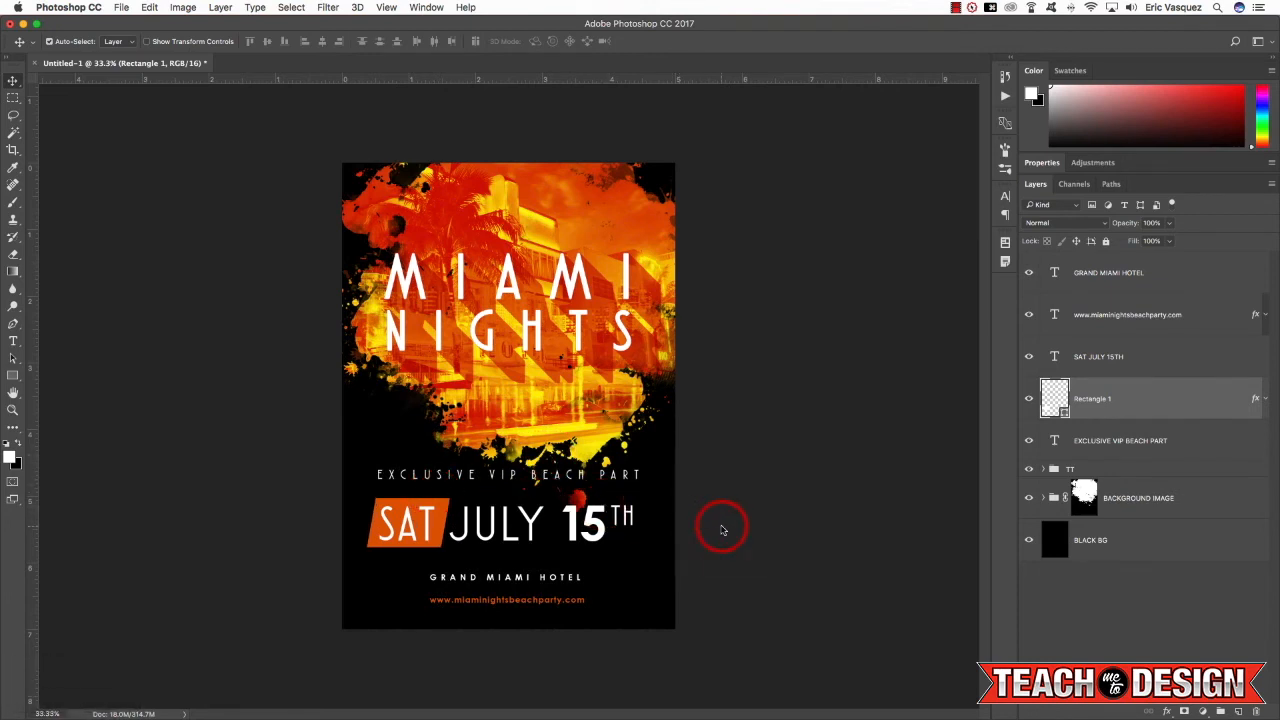
key(shift+Down)
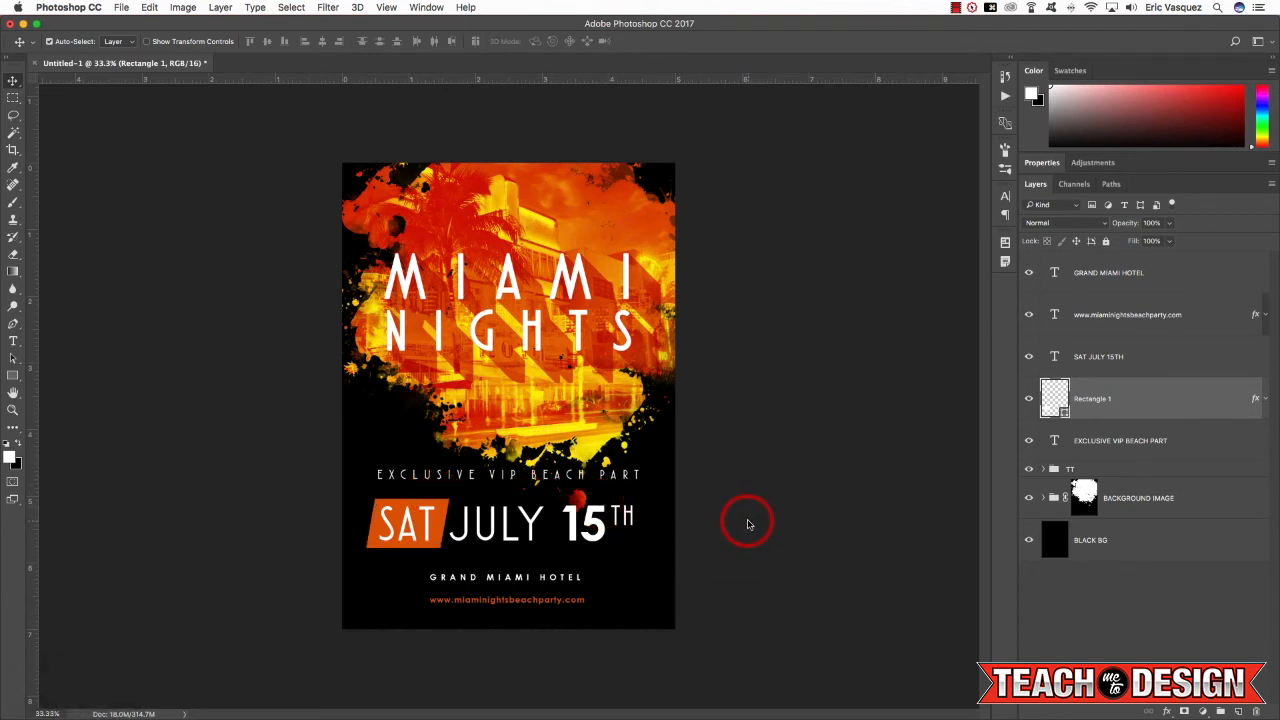
Group the SAT JULY 15TH text layer with the rectangle layer and name the group INFO.
shift+click(1148, 358)
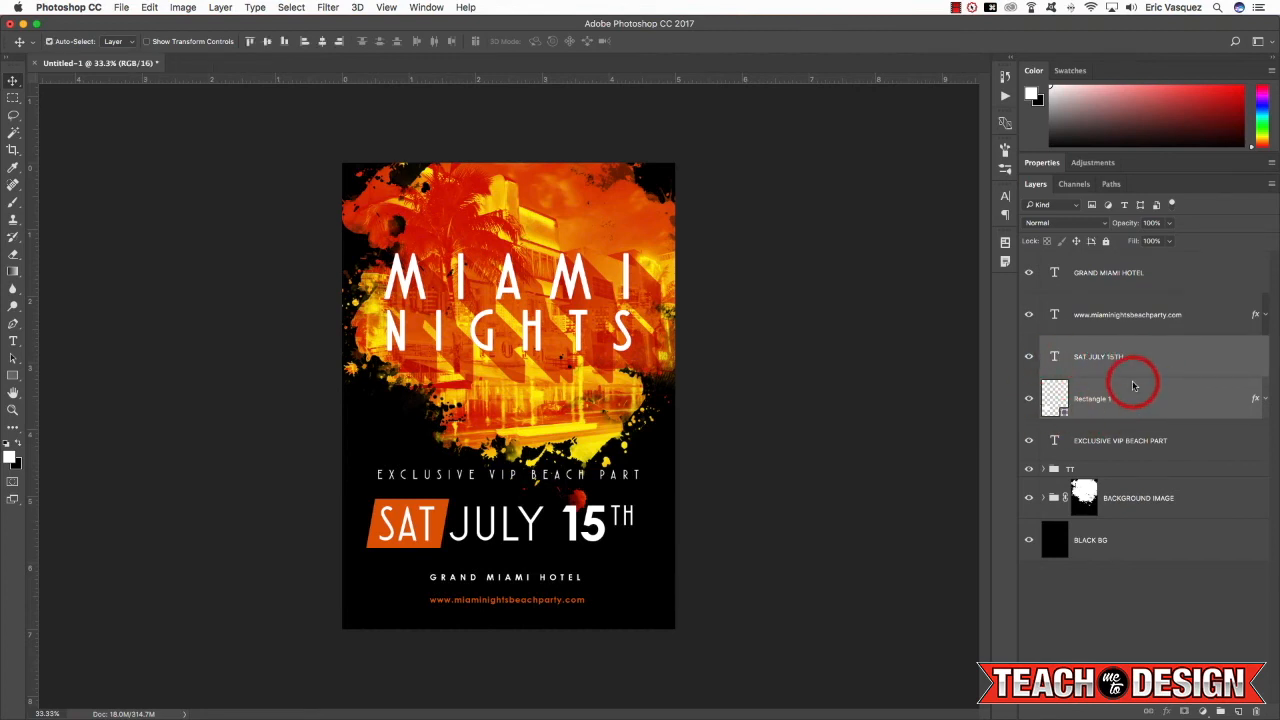
key(super+g)
double_click(1080, 343)
text(INFO)
key(Return)
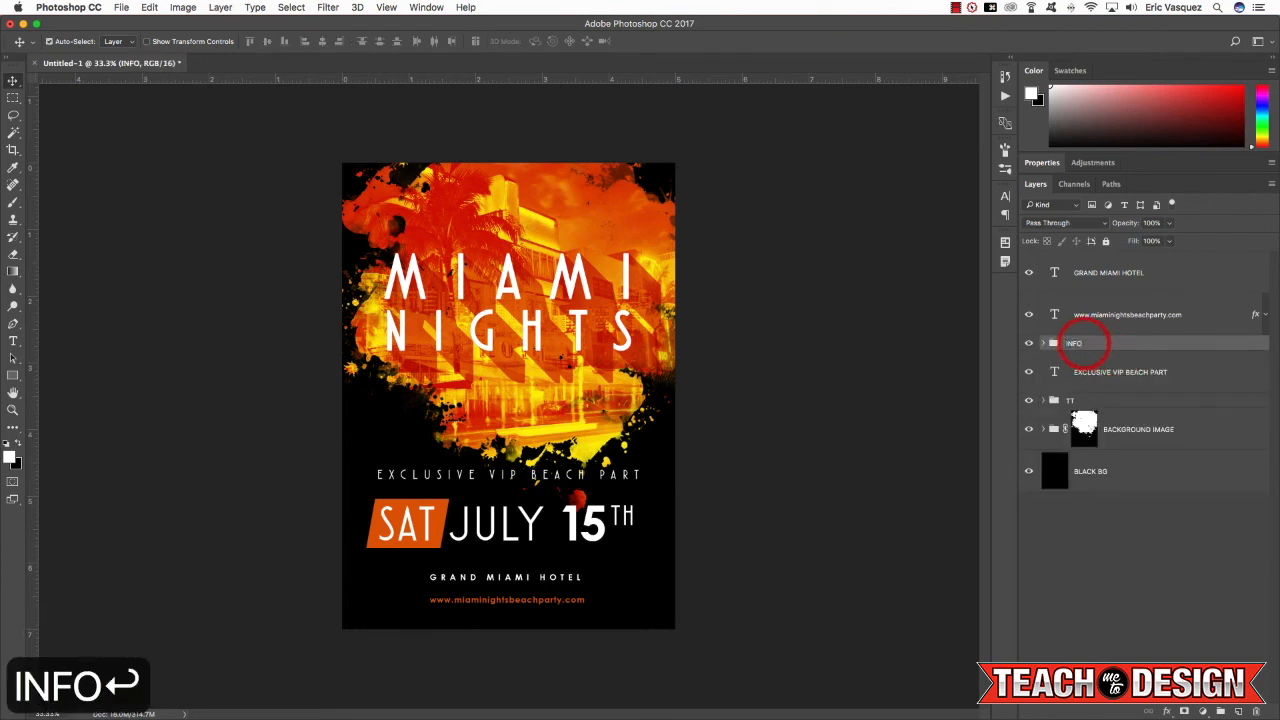
Move the hotel, web address and EXCLUSIVE VIP BEACH PART text layers into the INFO group.
click(1043, 343)
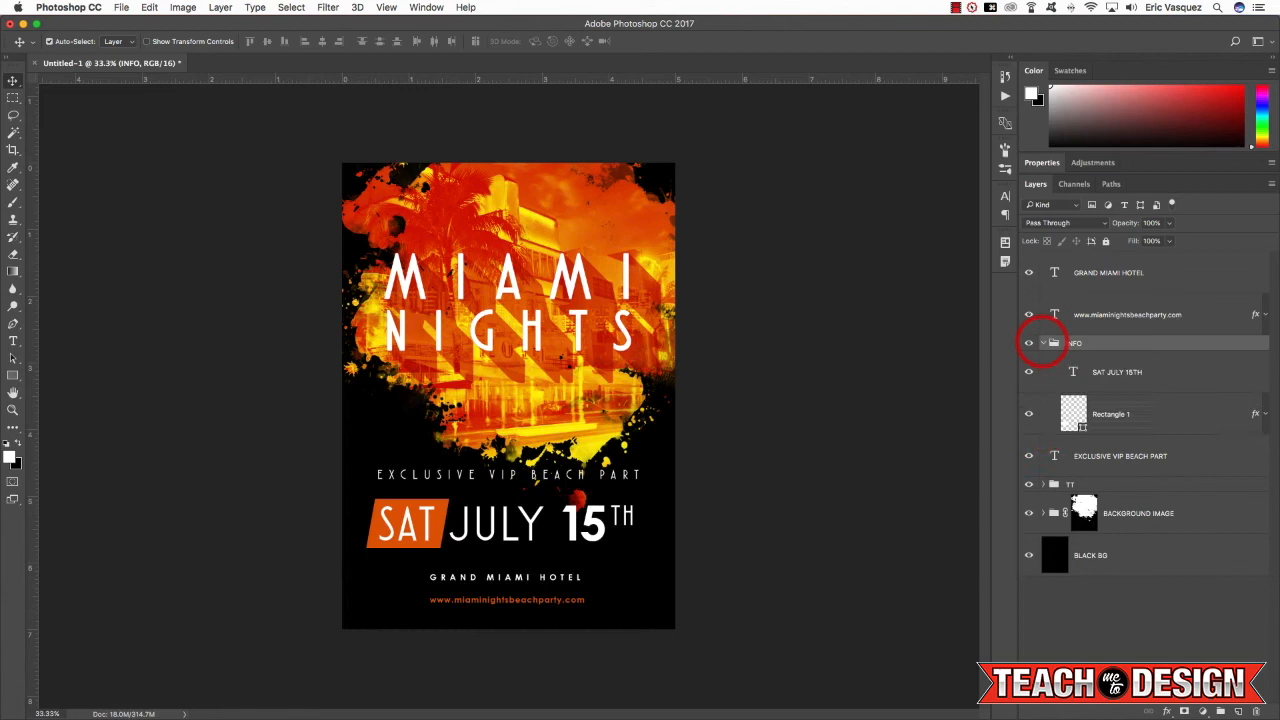
click(1150, 274)
shift+click(1125, 314)
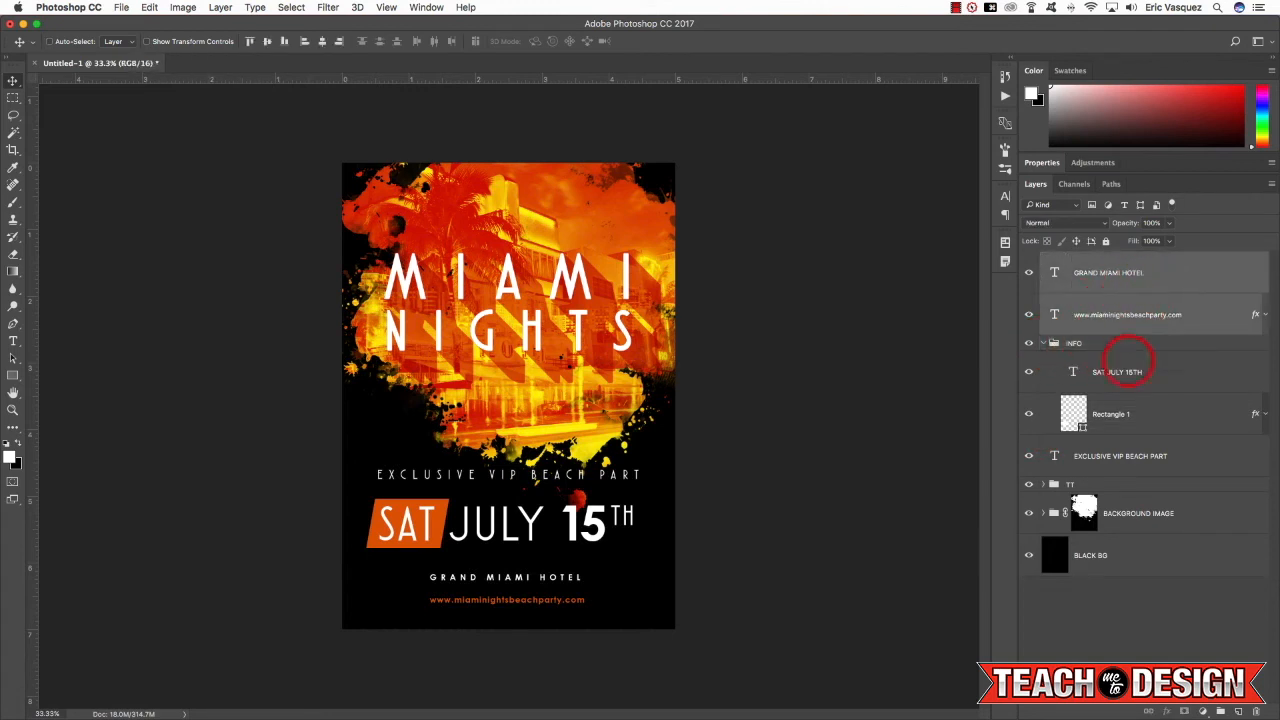
super+click(1135, 456)
drag(1123, 314, 1114, 346)
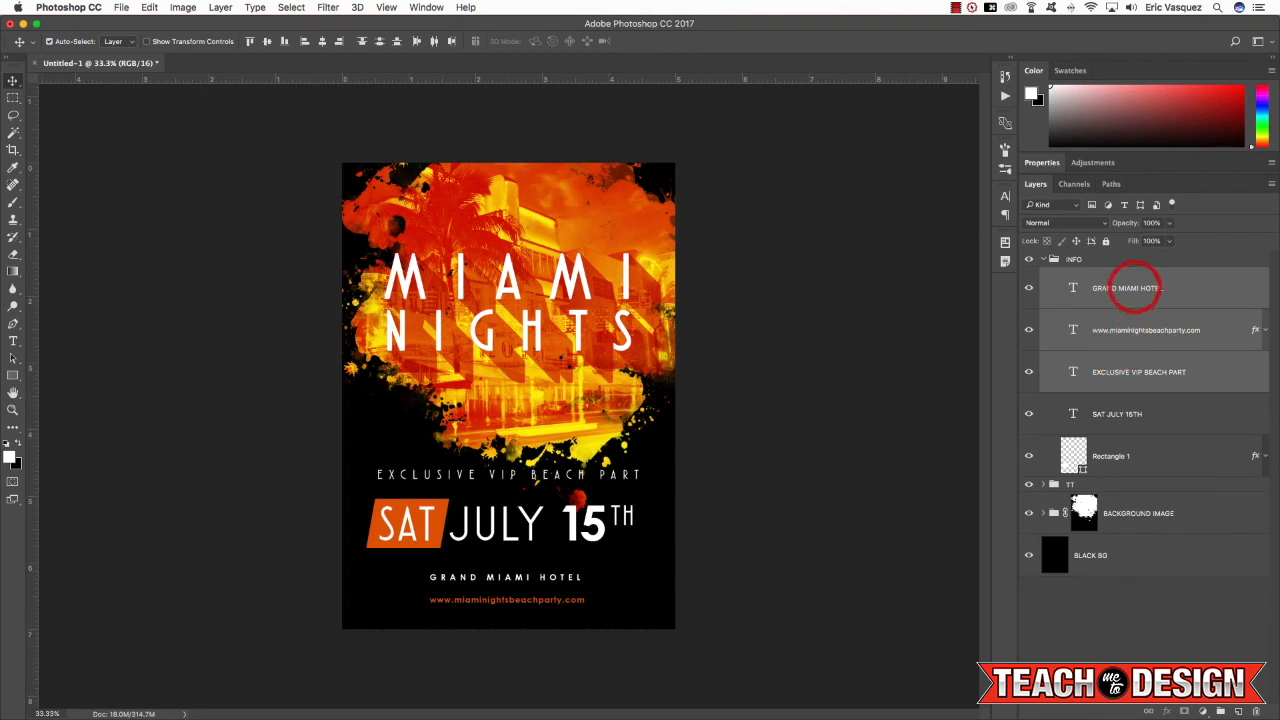
click(1170, 288)
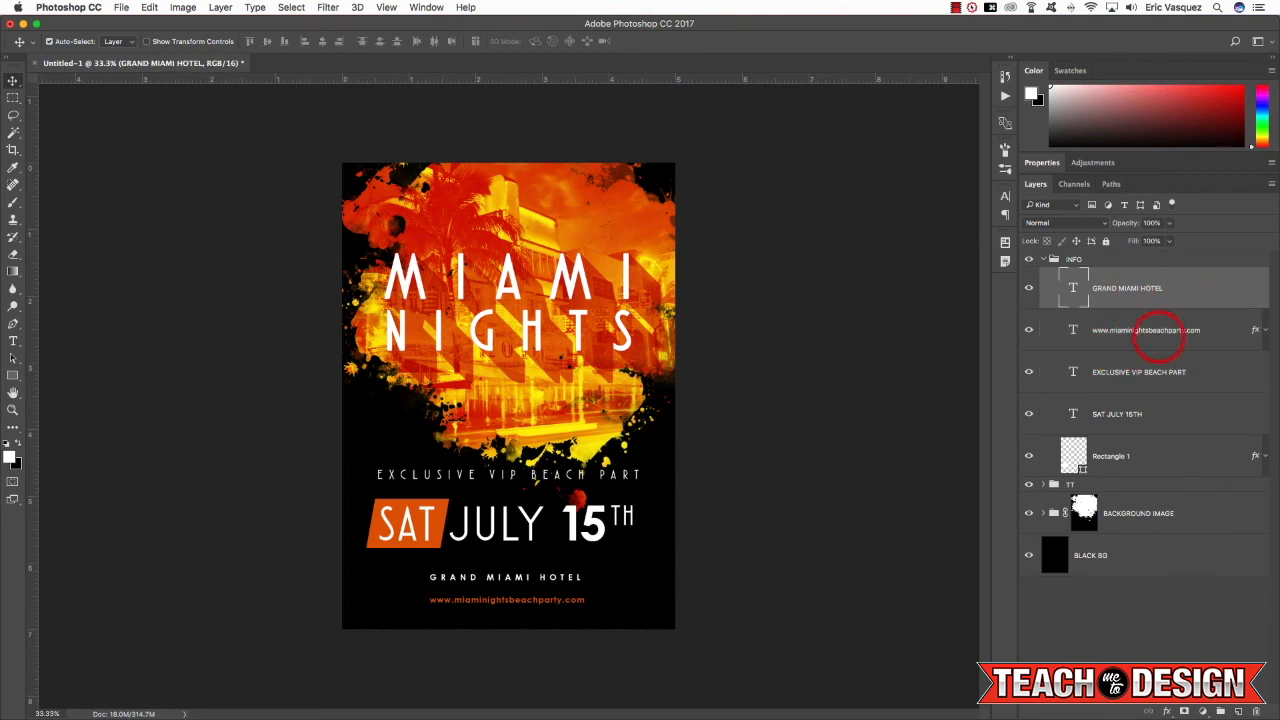
Place the tagline layer first in the INFO group and shift the tagline about 40 px down, closer to the date line.
click(1140, 371)
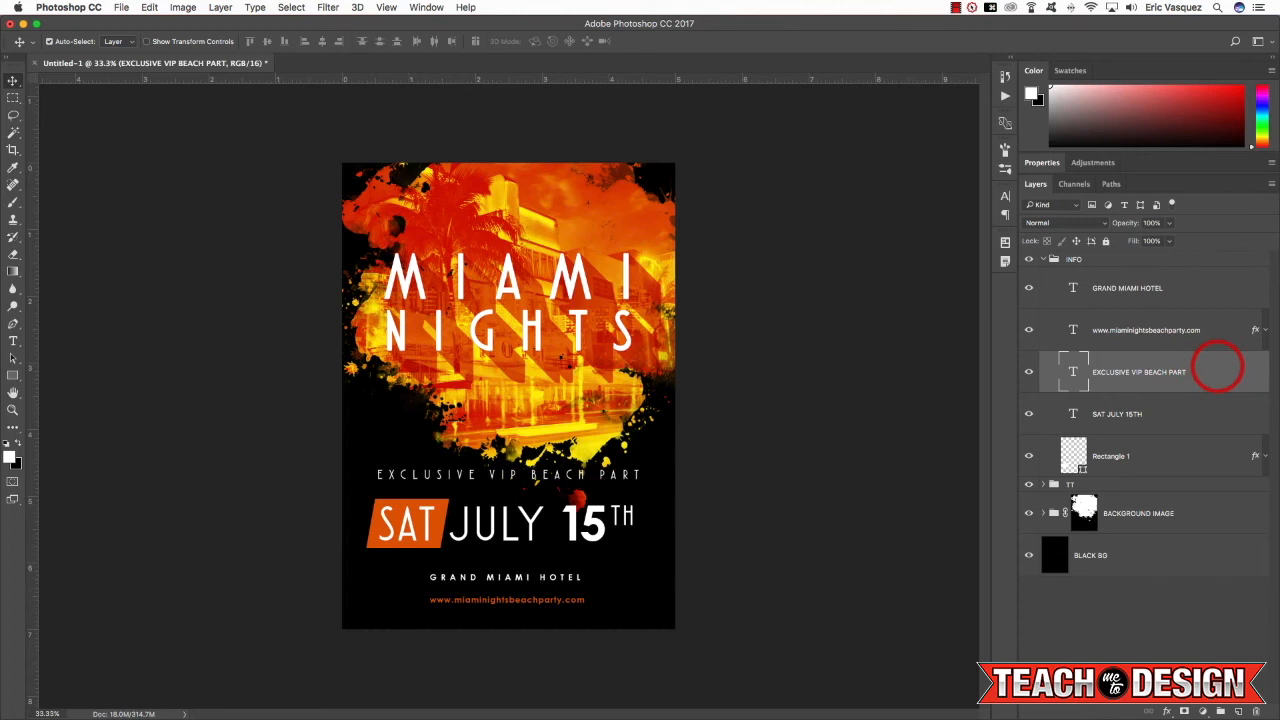
drag(1213, 371, 1183, 289)
key(v)
key(super+t)
key(shift+Down)
key(shift+Down)
key(shift+Down)
key(shift+Down)
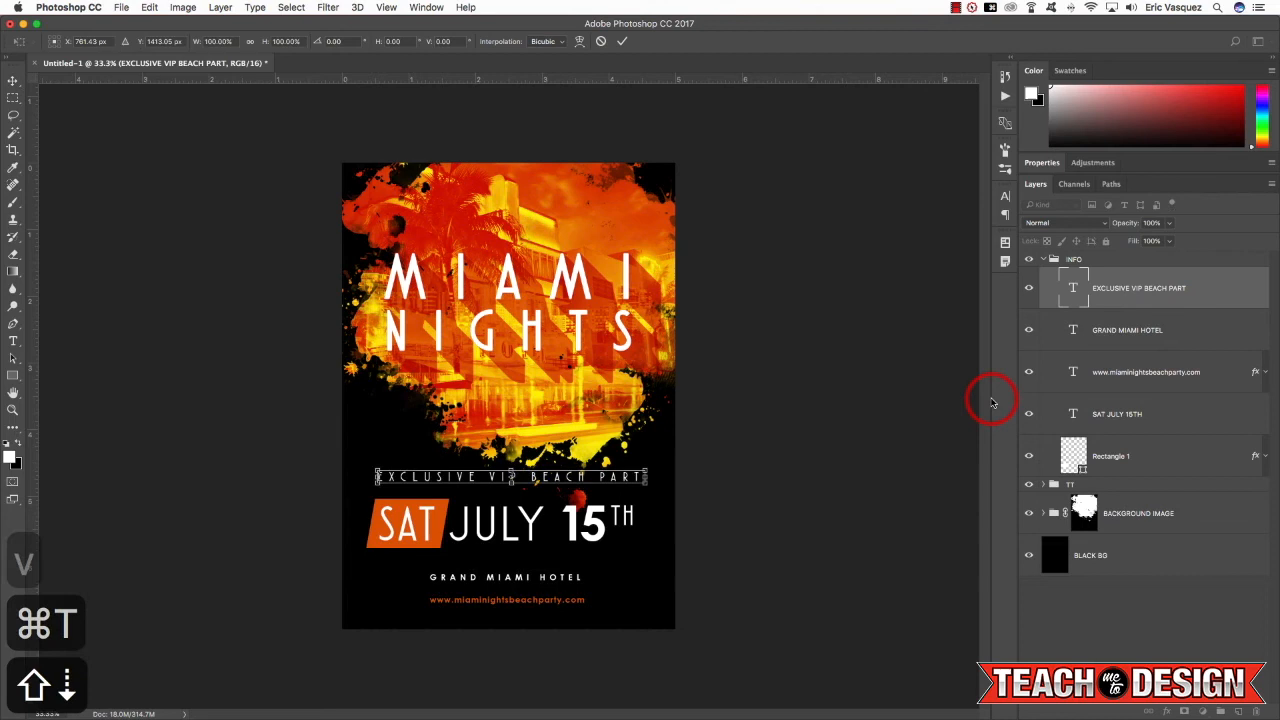
key(Return)
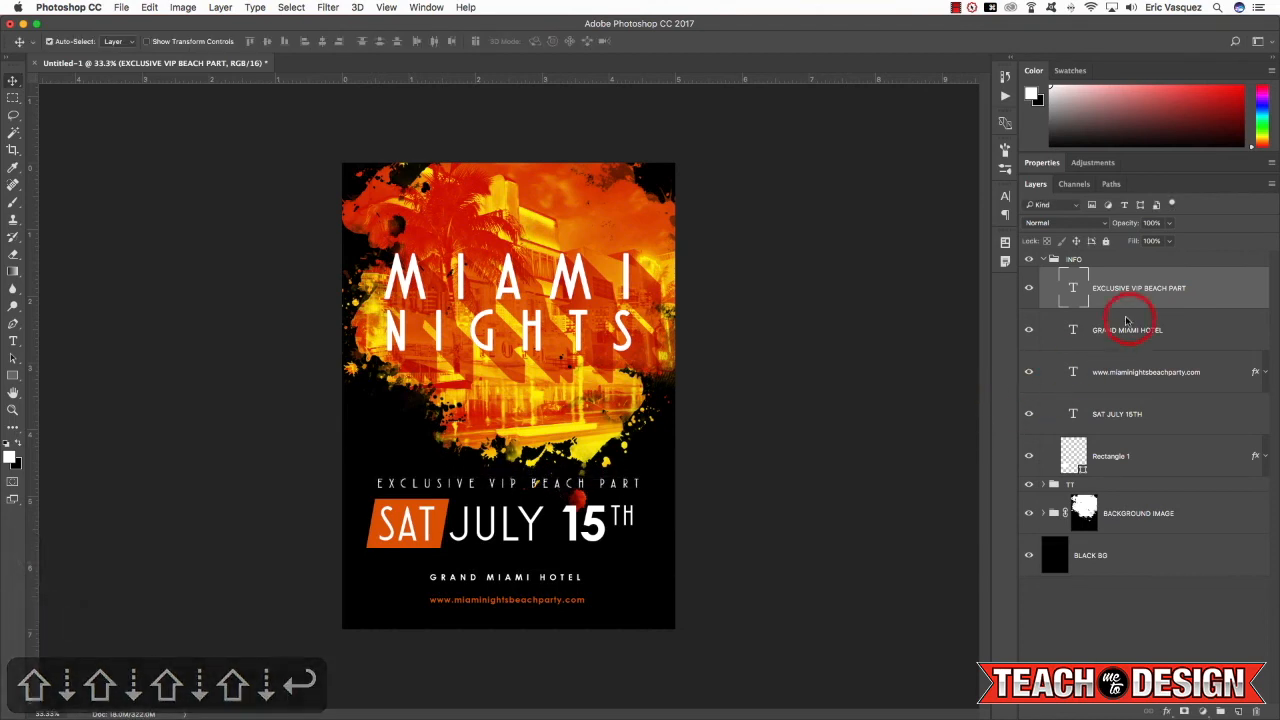
Place the hotel and web address layers beneath the rectangle layer in the INFO group and shift both lines about 40 px down.
click(1152, 331)
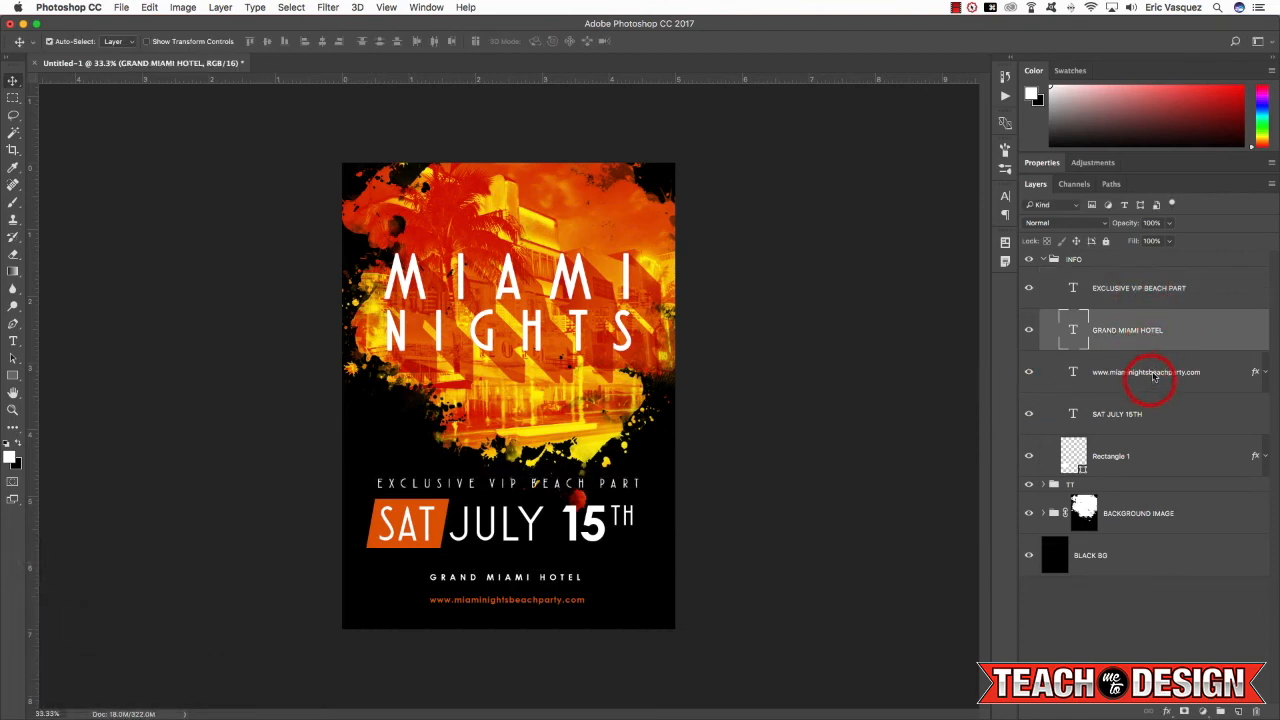
shift+click(1148, 373)
drag(1145, 345, 1136, 472)
key(v)
key(shift+Down)
key(shift+Down)
key(shift+Down)
key(shift+Down)
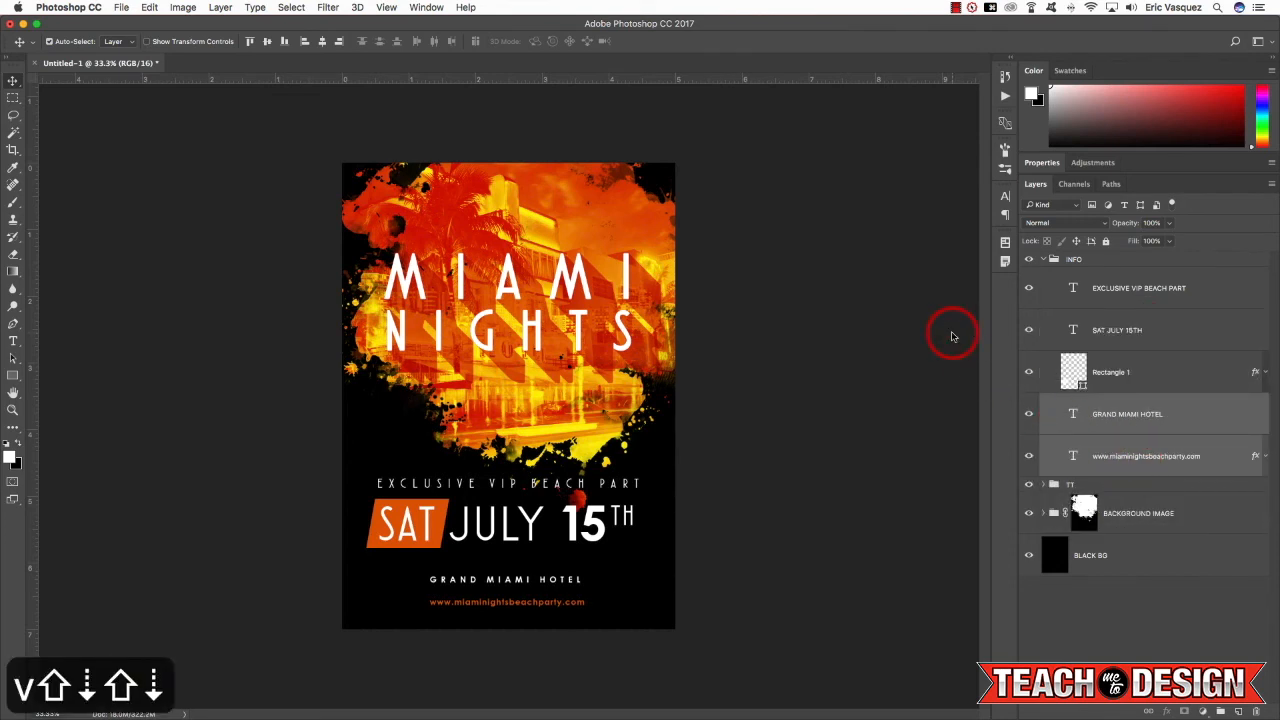
Move the GRAND MIAMI HOTEL line about 10 px down, closer to the web address, and collapse the INFO group.
click(1171, 414)
key(shift+Up)
key(shift+Up)
key(shift+Up)
key(shift+Up)
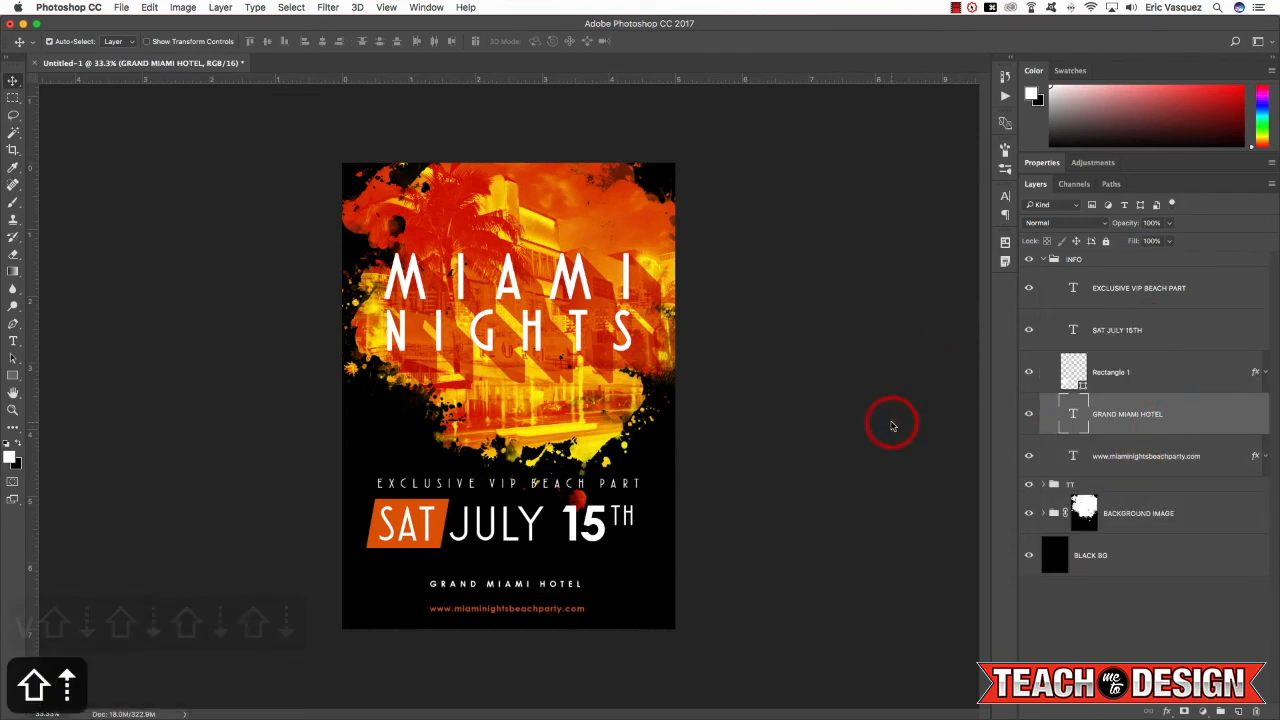
key(shift+Down)
key(shift+Down)
key(shift+Down)
key(shift+Down)
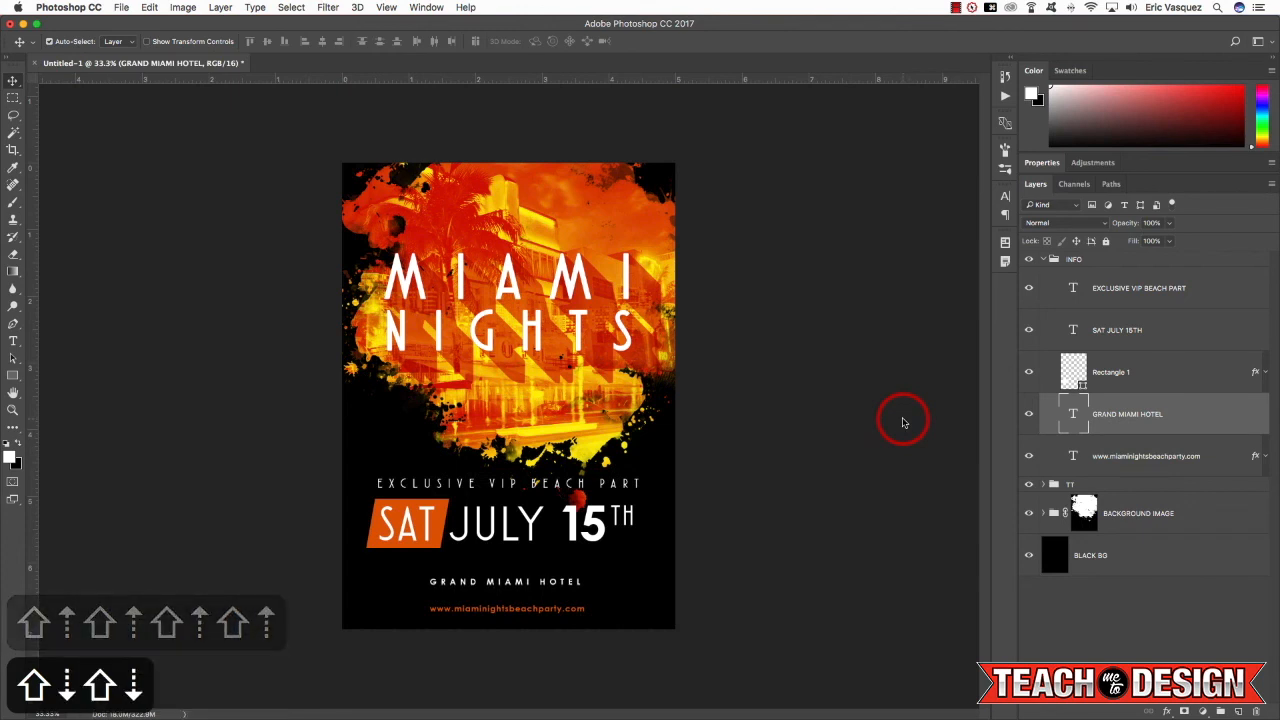
key(shift+Down)
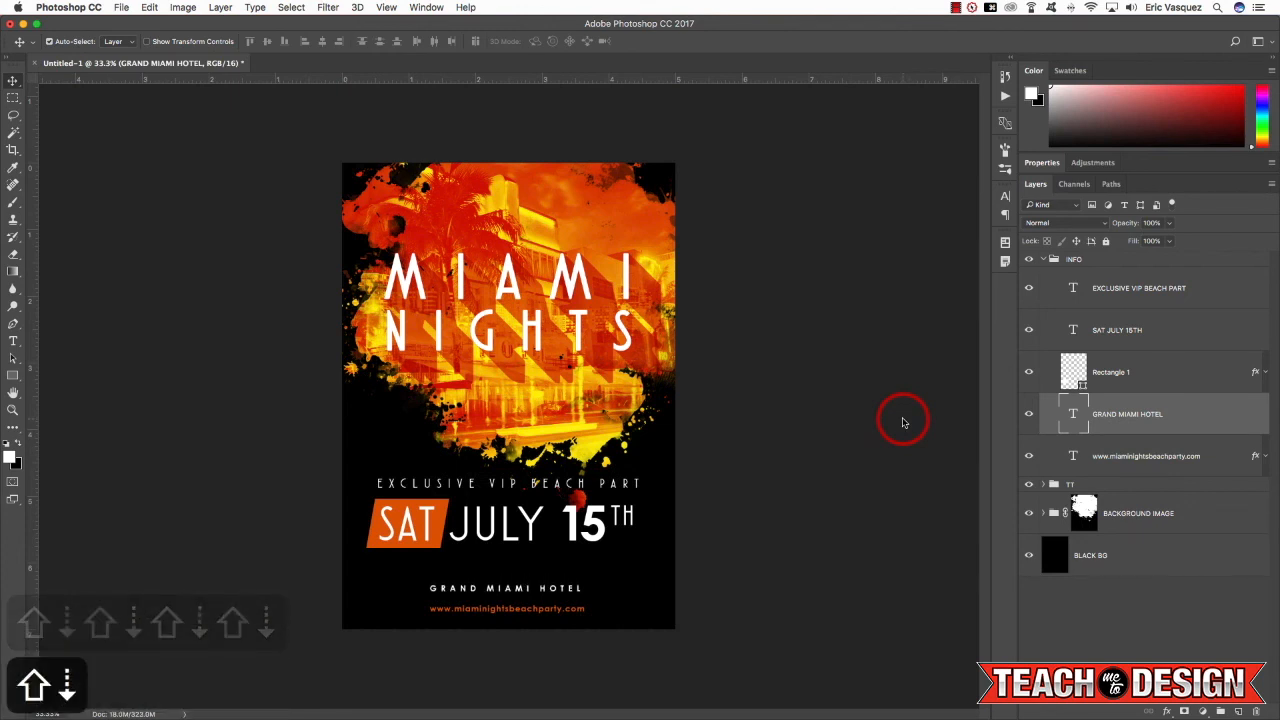
click(1044, 261)
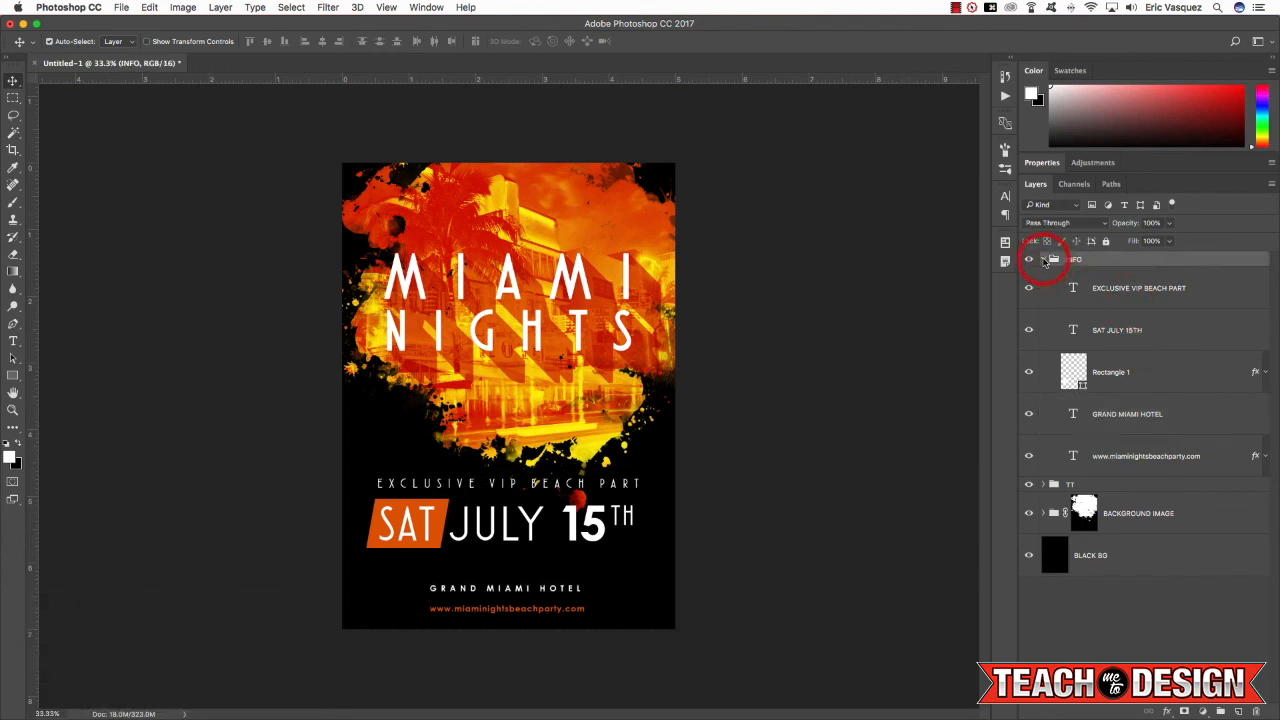
click(1043, 260)
Paint black splatters along the photo's lower edge on the BACKGROUND IMAGE mask, using brush tip 2772 at 477 px.
click(1086, 303)
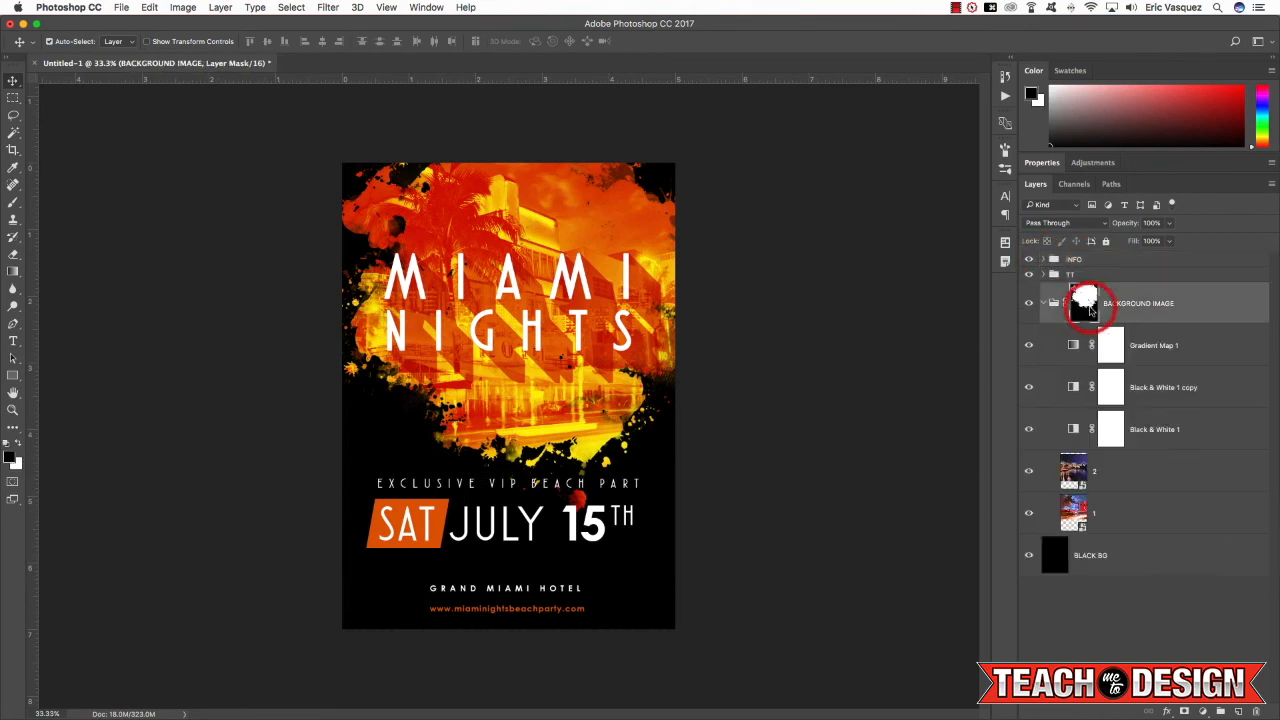
key(F5)
click(815, 256)
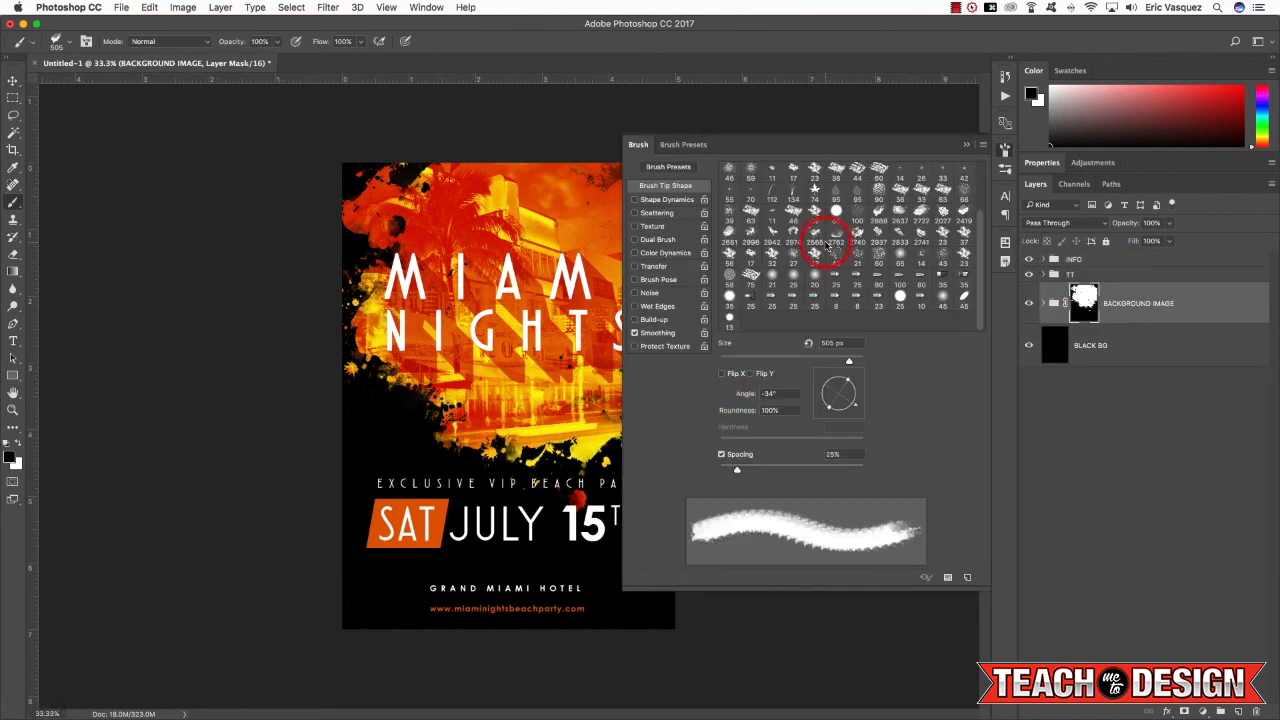
click(943, 209)
drag(852, 362, 849, 362)
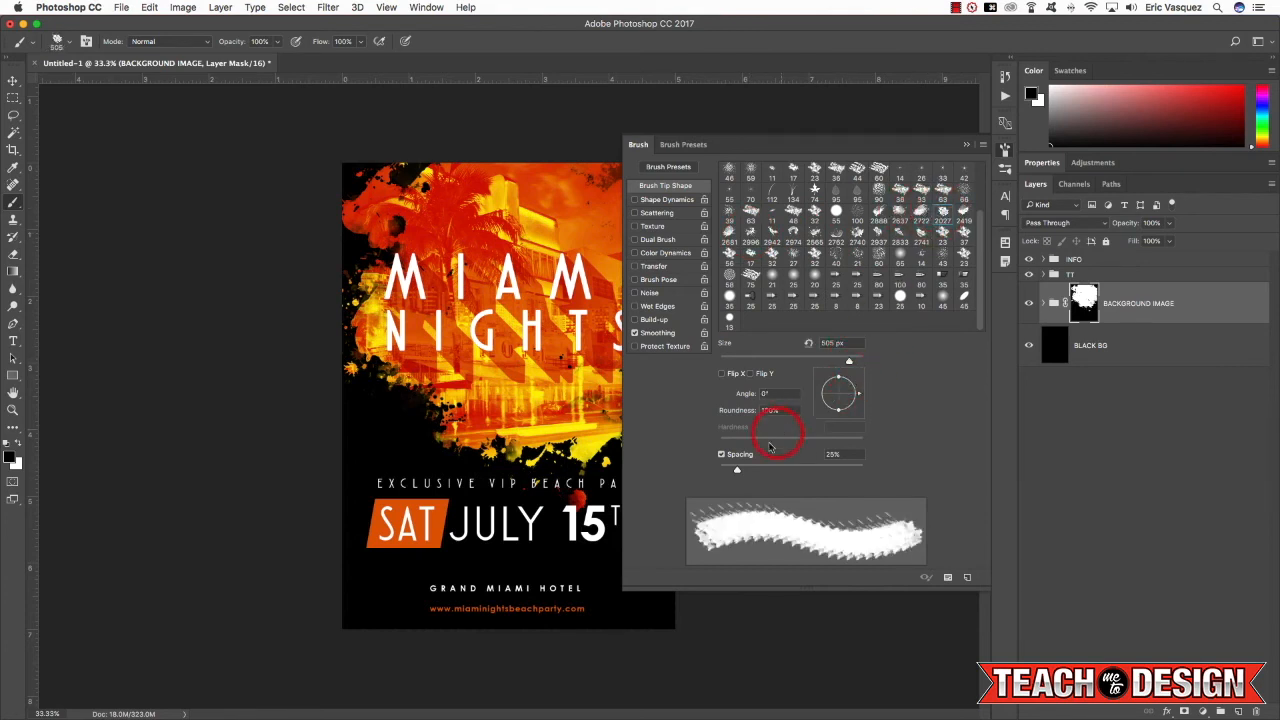
click(920, 211)
drag(855, 362, 848, 364)
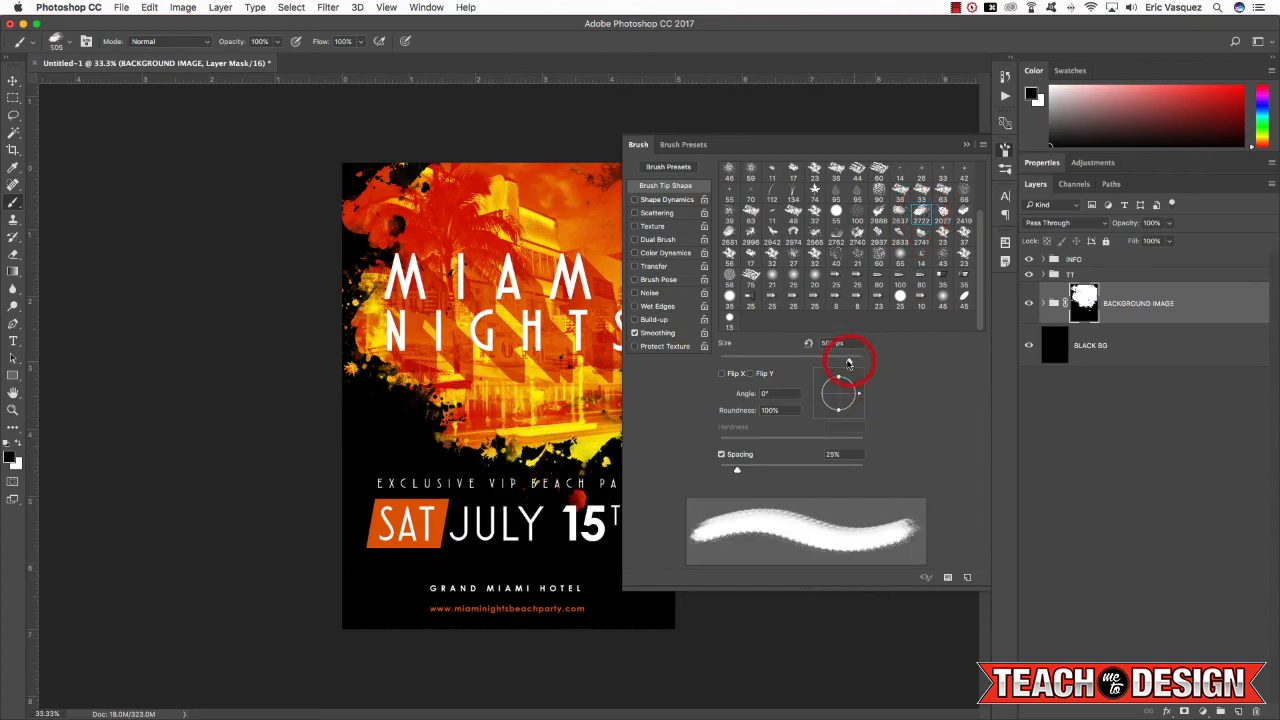
click(640, 147)
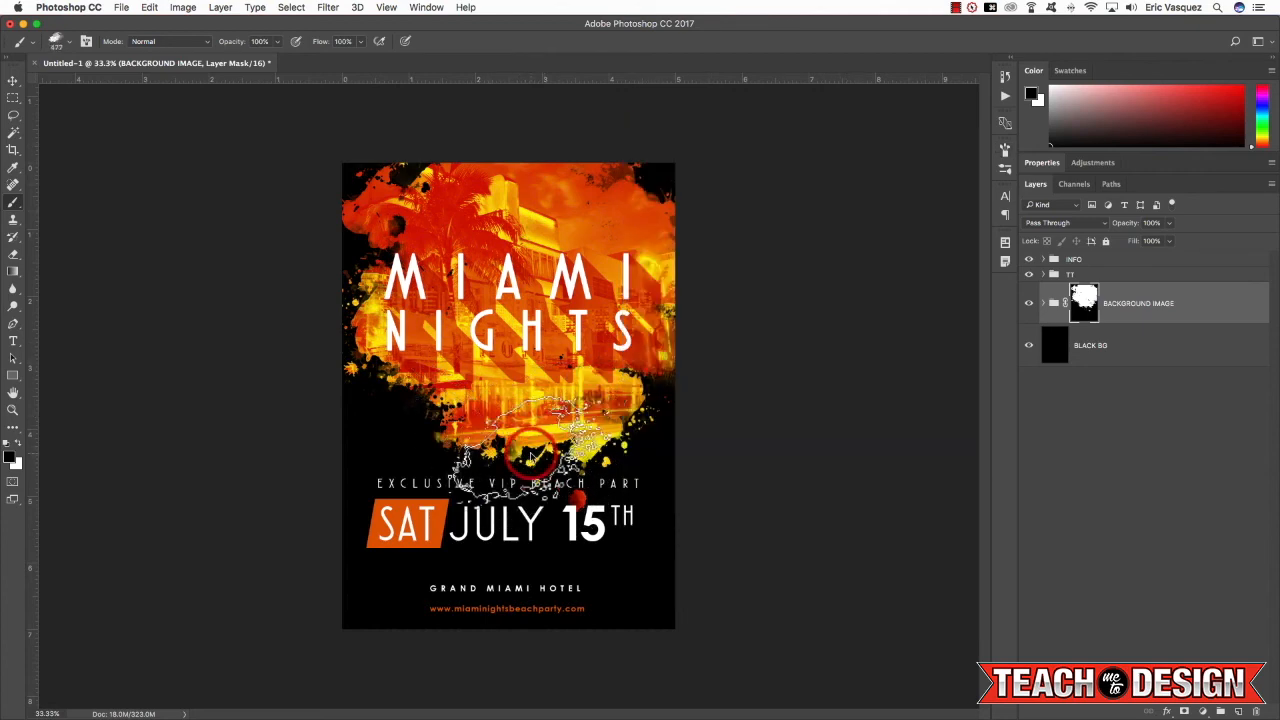
click(588, 454)
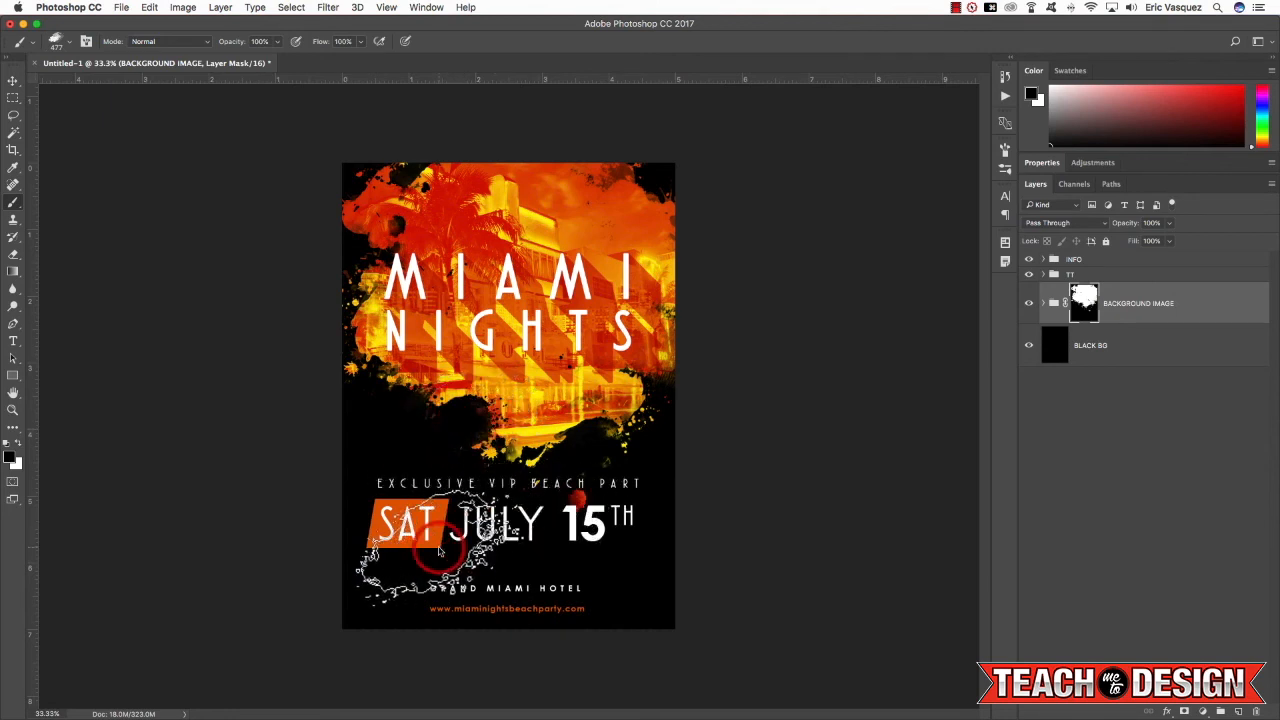
Undo the most recent black splatters at the photo's lower left, keeping the one at the lower right.
key(super+z)
key(alt+super+z)
key(alt+super+z)
key(alt+super+z)
key(alt+super+z)
key(alt+super+z)
key(alt+super+z)
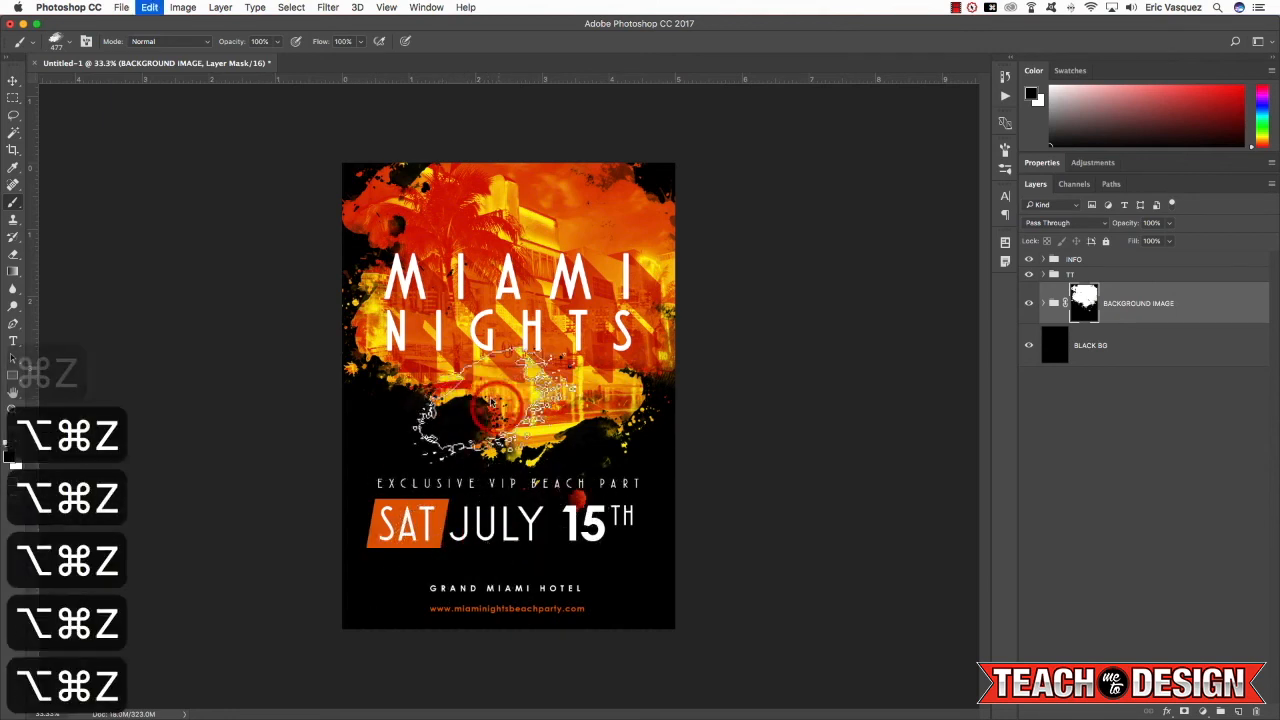
Enlarge the splatter brush to 1000 px and dab white on the mask beyond the photo's right edge.
key(bracketright)
key(bracketright)
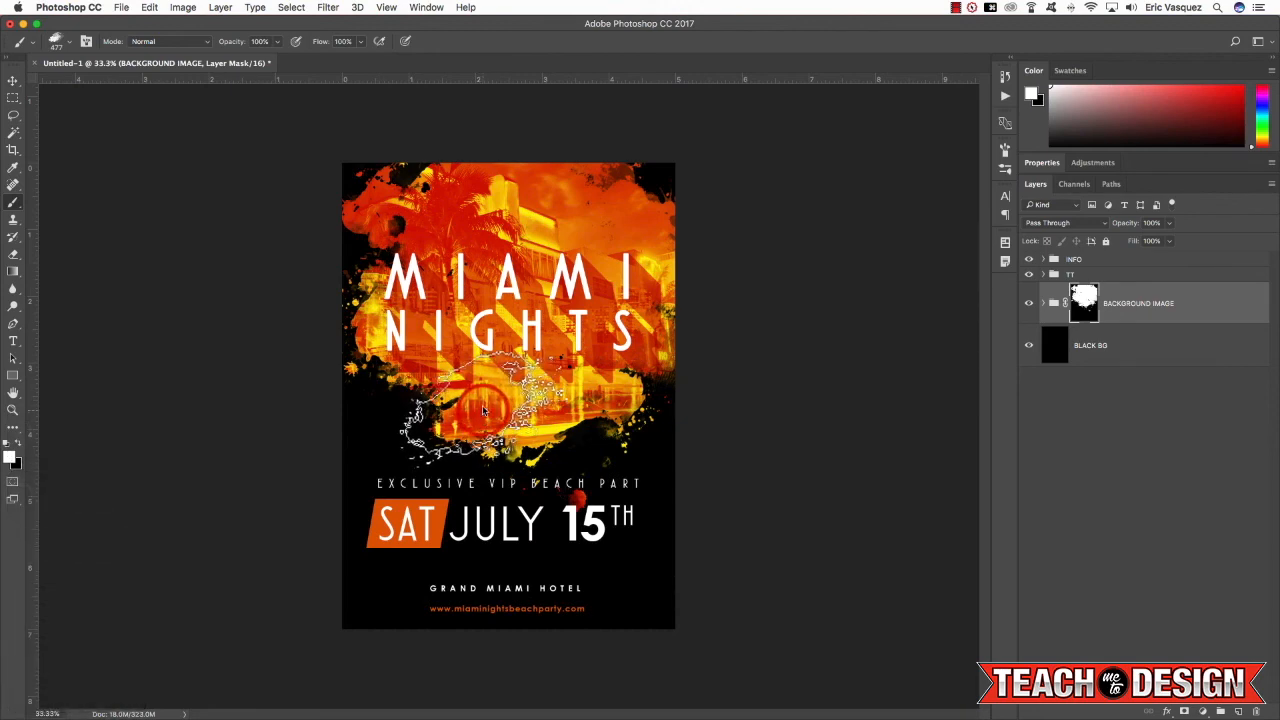
key(bracketright)
key(bracketright)
key(bracketright)
key(bracketright)
click(771, 275)
Set the brush opacity to 40%, try a black splatter on the mask at the photo's upper-right corner, and undo it.
key(x)
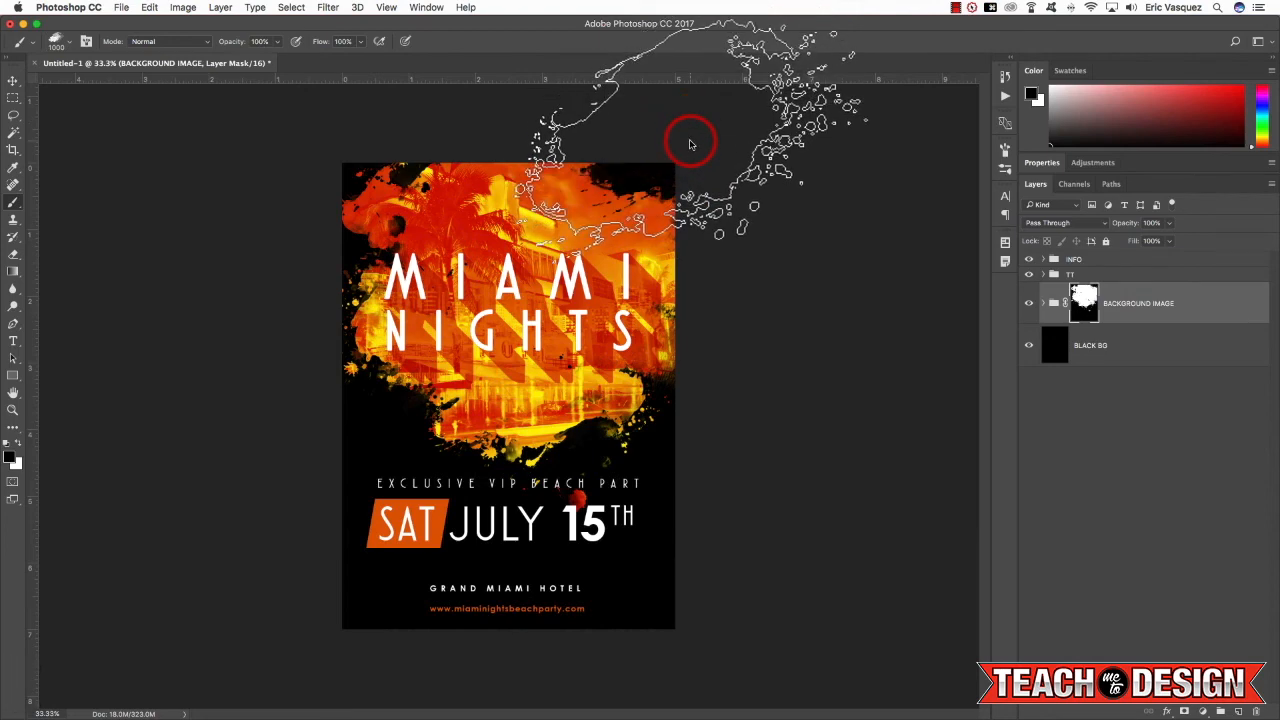
key(4)
click(670, 194)
key(cmd+z)
Reveal more of the photo at its lower-right edge by dabbing a white 500 px splatter on the BACKGROUND IMAGE mask.
key(x)
key(bracketleft)
key(bracketleft)
key(bracketleft)
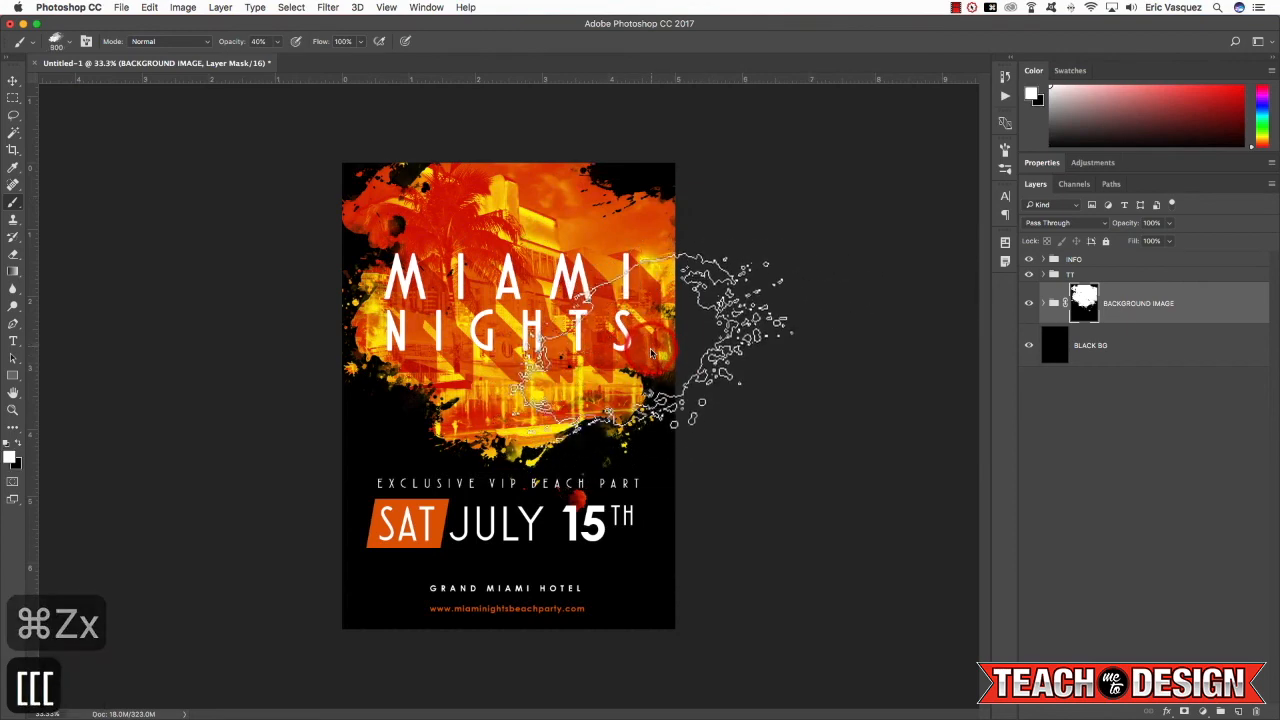
key(bracketleft)
key(bracketleft)
click(653, 412)
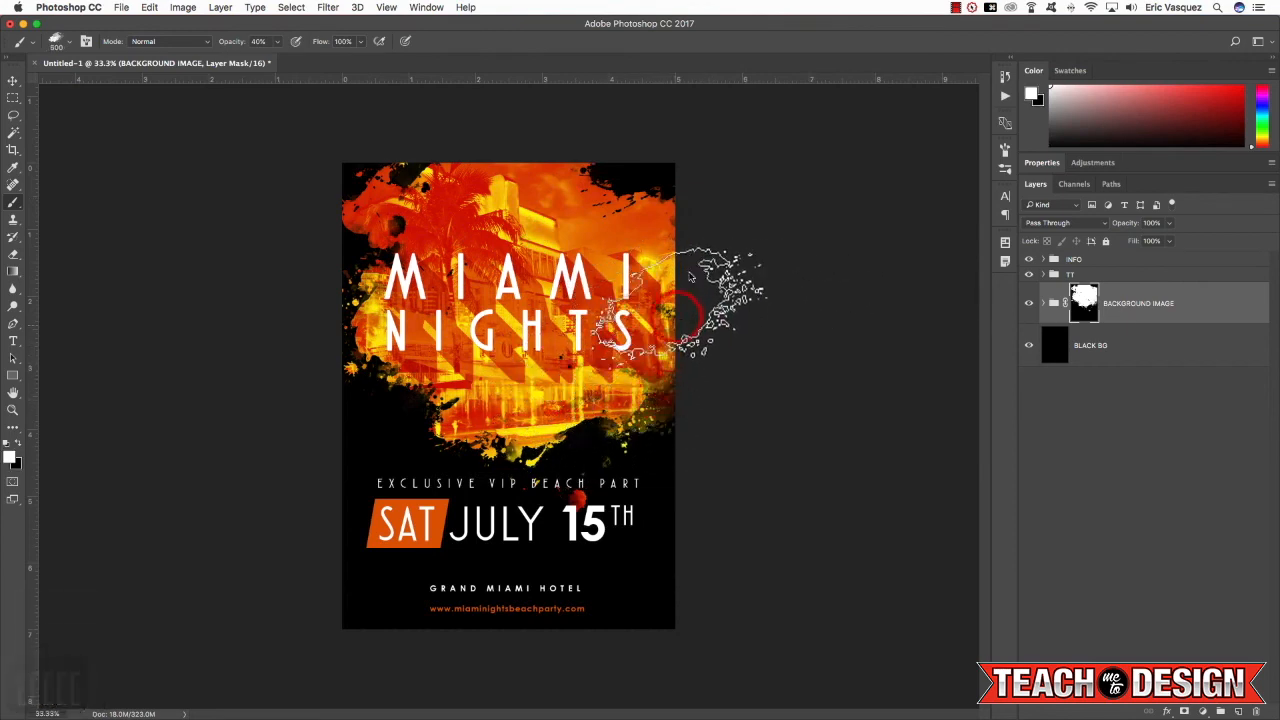
Undo the most recent white splatter dab on the BACKGROUND IMAGE mask.
key(super+z)
key(c)
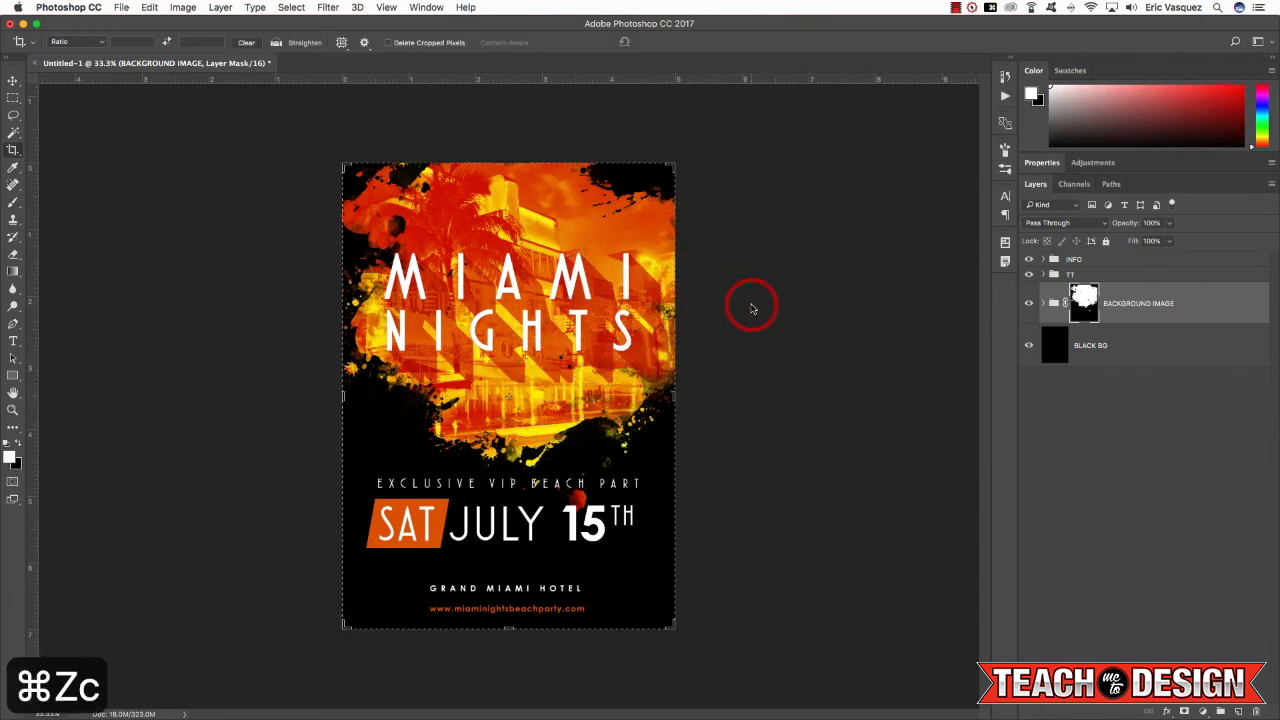
key(v)
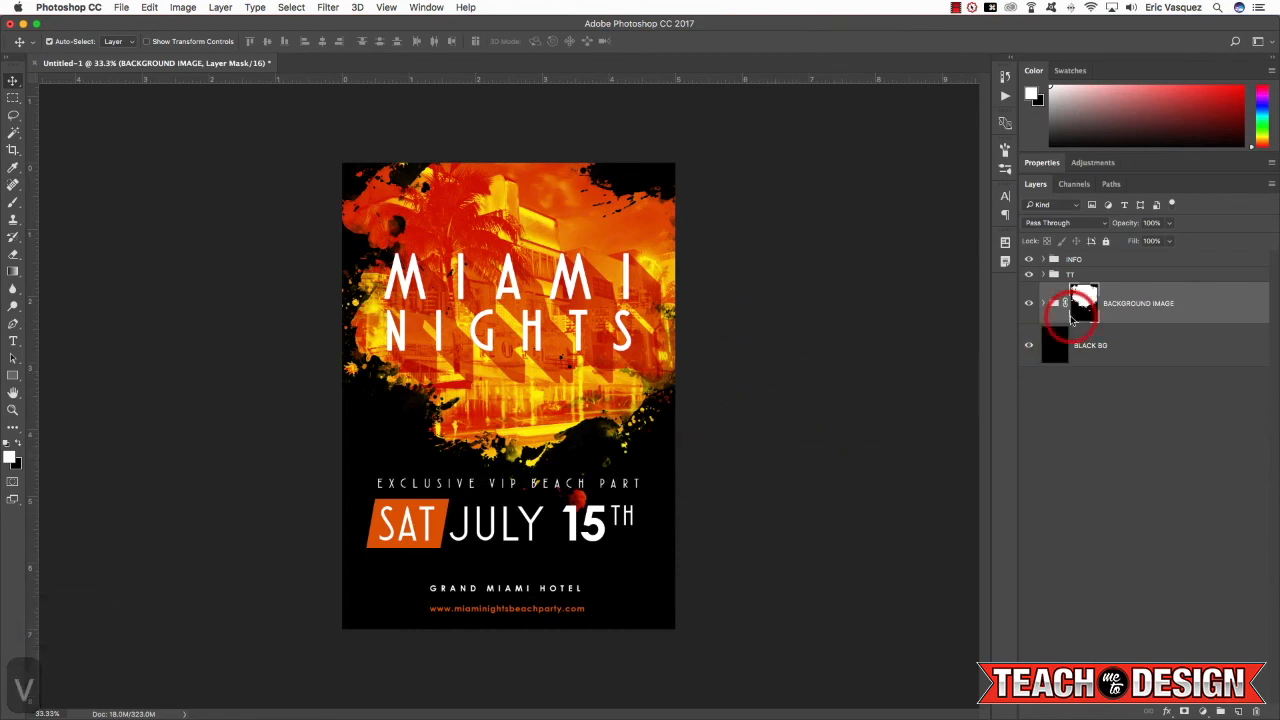
Paint black with a smaller splatter brush on the BACKGROUND IMAGE mask to hide the stray yellow and red specks over the tagline and date.
key(b)
key(bracketleft)
key(bracketleft)
key(bracketleft)
key(bracketleft)
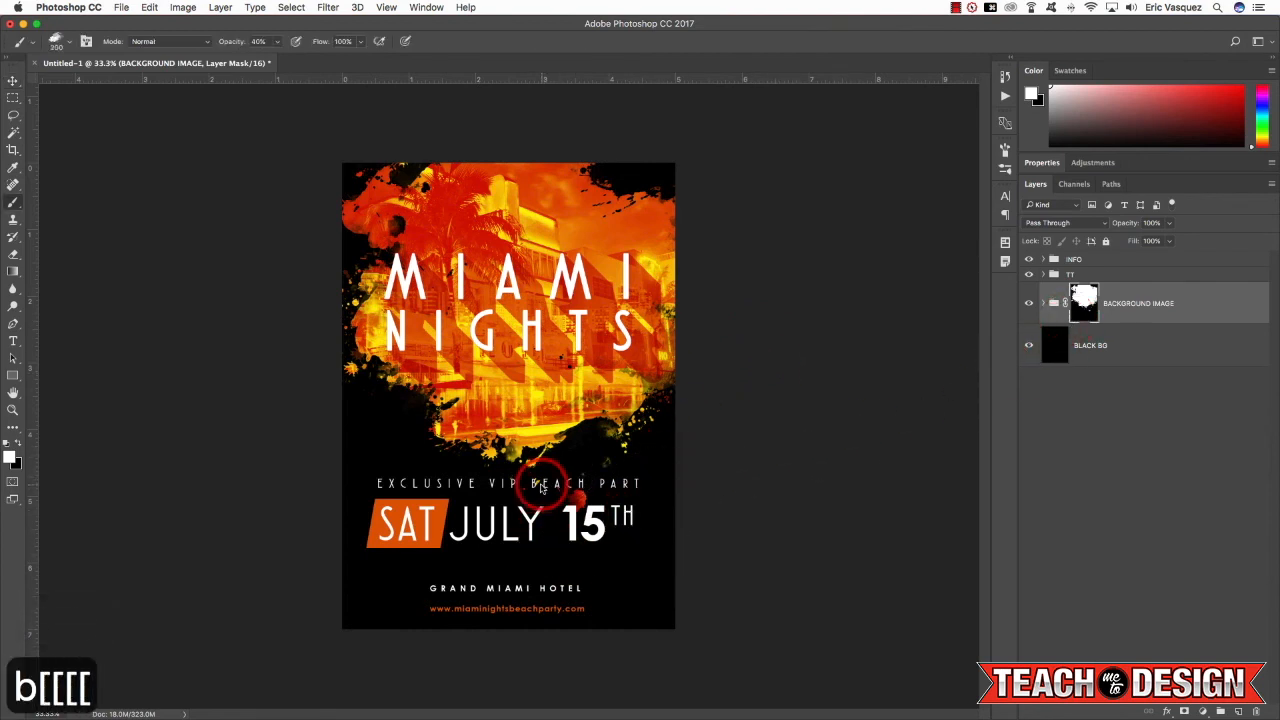
key(x)
mouse_move(537, 489)
mouse_down()
mouse_move(520, 495)
mouse_move(535, 482)
mouse_move(577, 502)
mouse_move(583, 487)
mouse_move(568, 512)
mouse_up()
Add the missing final Y so the tagline reads EXCLUSIVE VIP BEACH PARTY.
key(t)
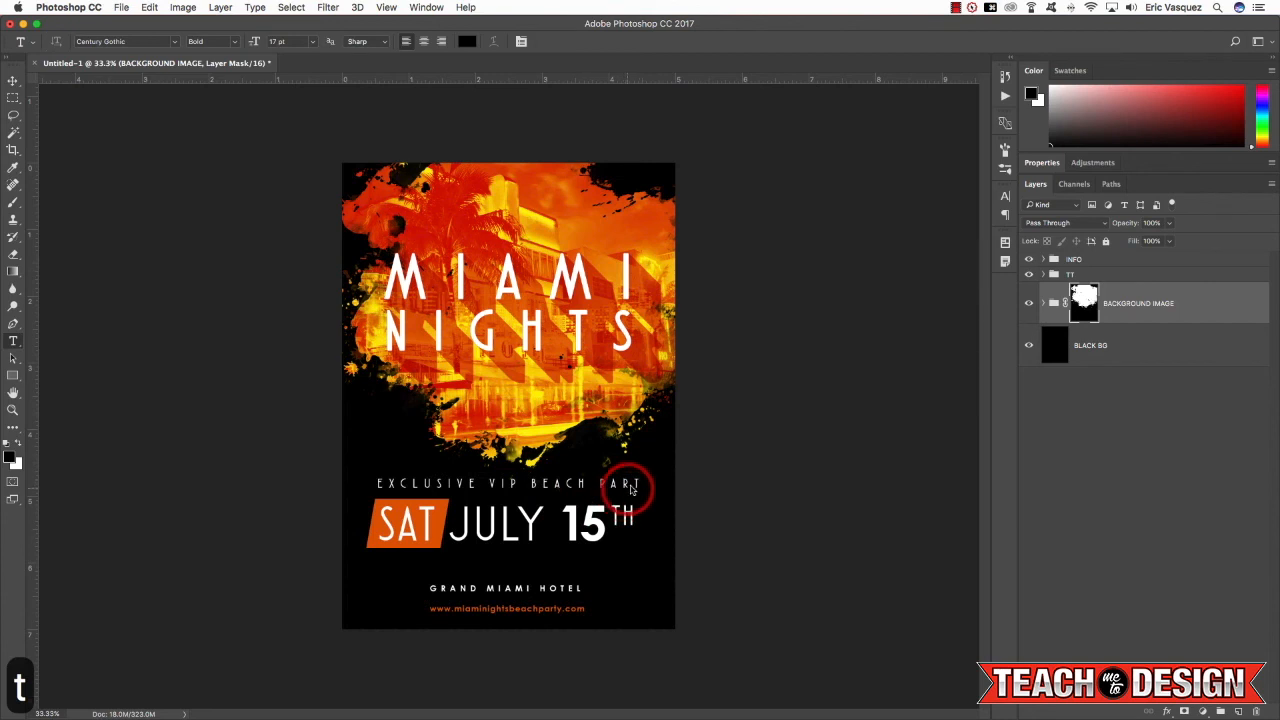
click(630, 490)
key(Right)
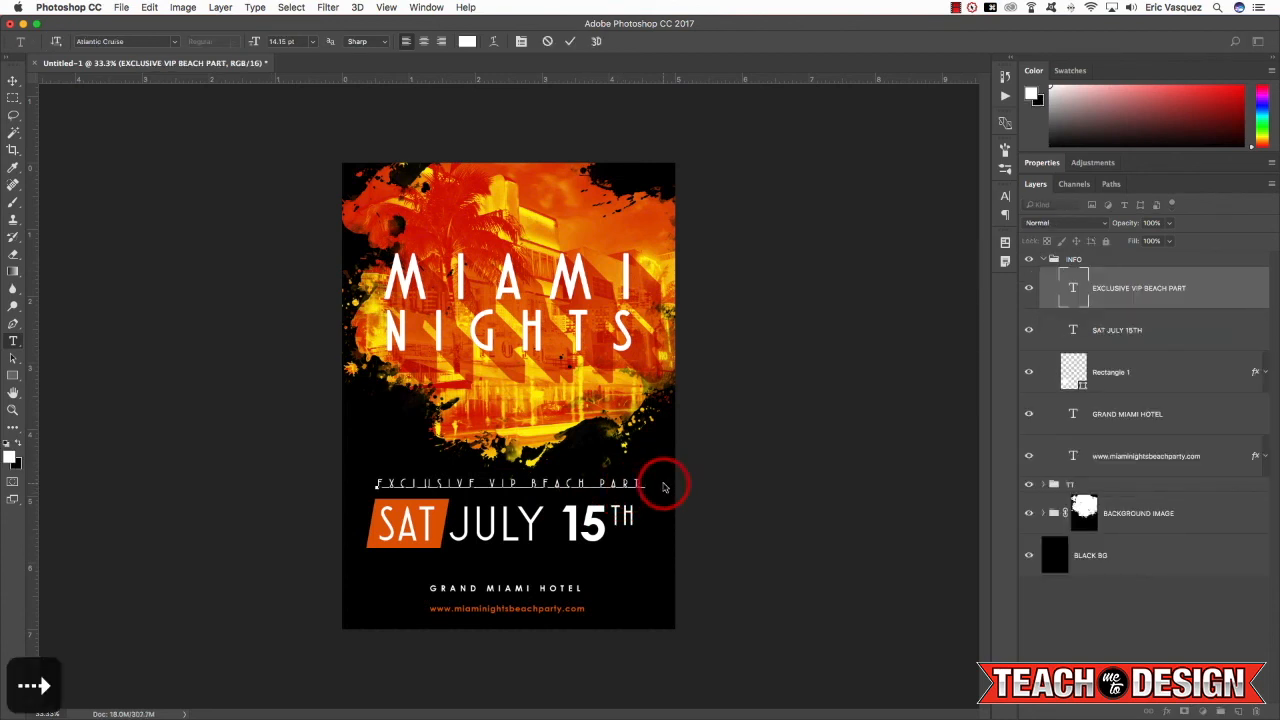
text(Y)
click(14, 84)
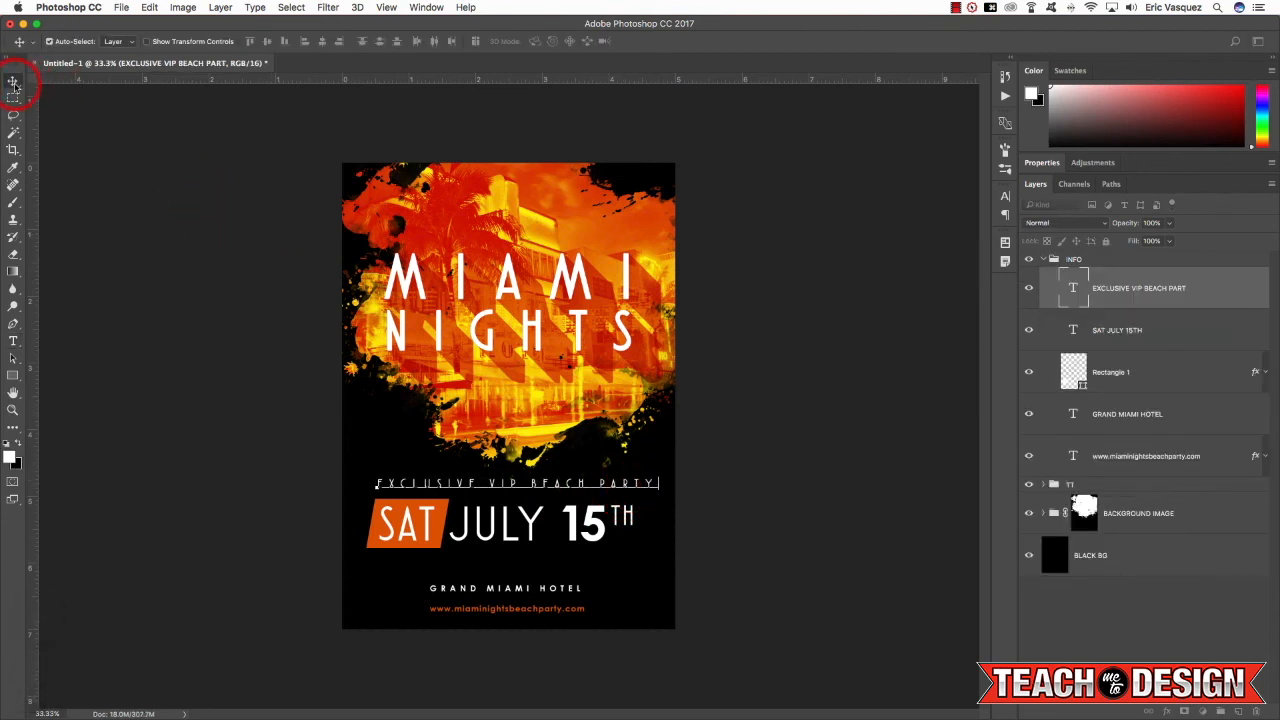
Nudge the tagline slightly left and scale it proportionally to about 97%.
key(Left)
key(Left)
key(Left)
key(Left)
key(v)
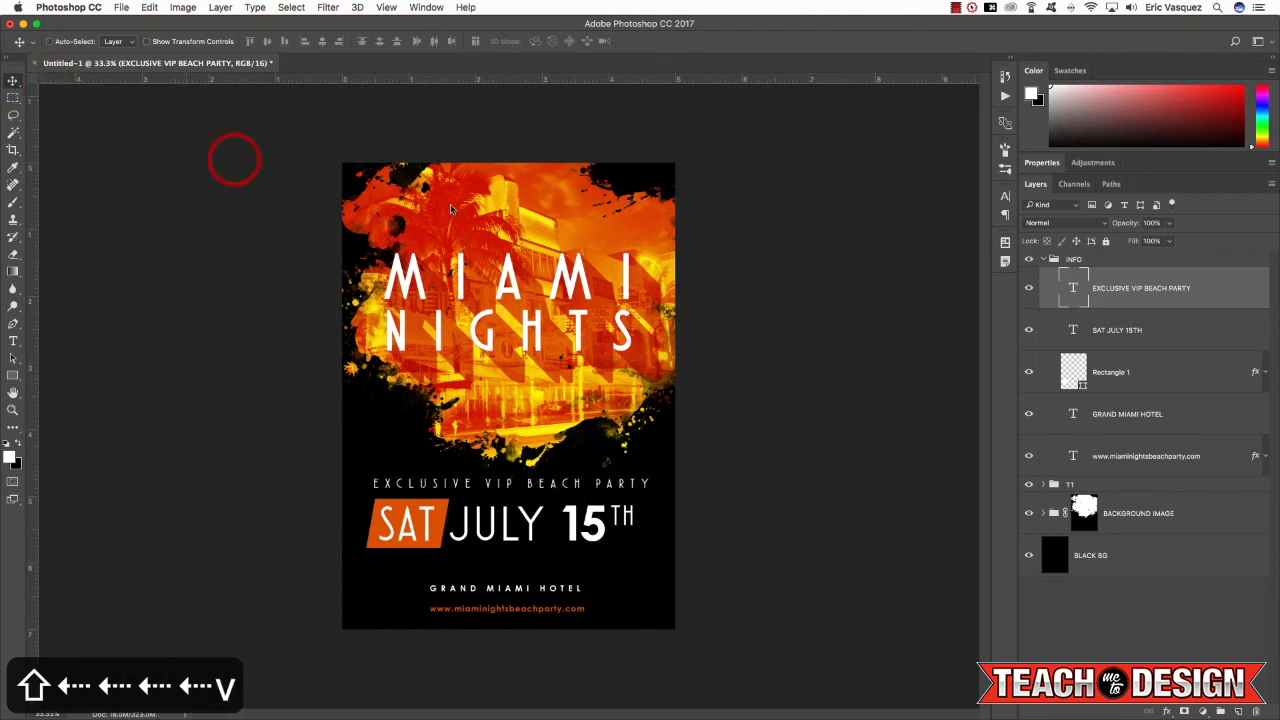
key(super+t)
drag(654, 477, 647, 481)
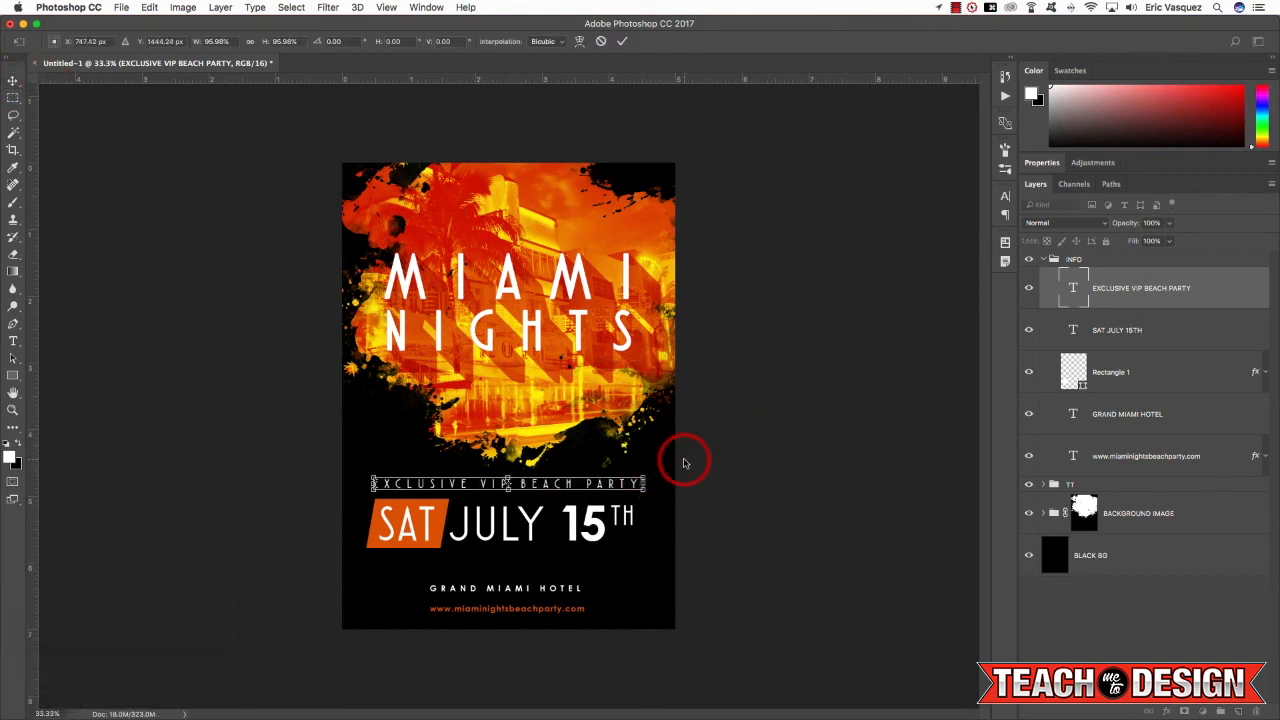
key(Return)
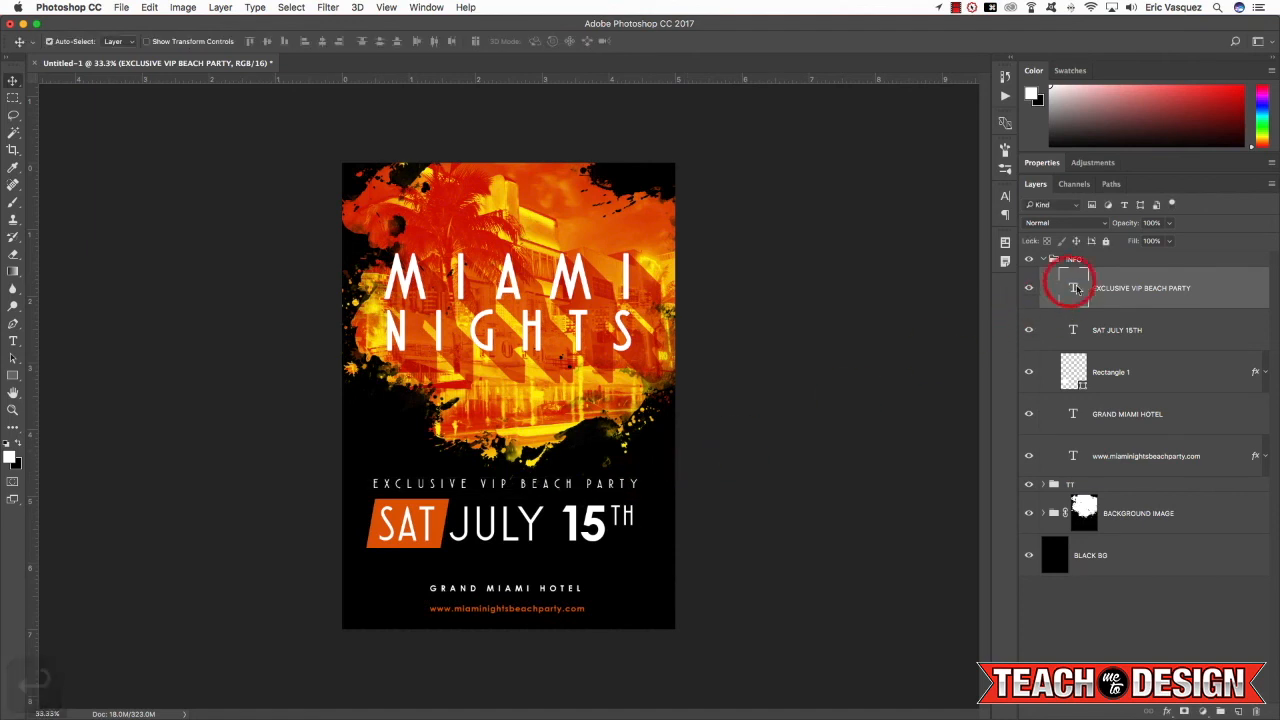
Select the tagline, the date and its orange rectangle together and shift them to the right.
shift+click(1125, 332)
key(v)
key(shift+Right)
key(shift+Right)
key(shift+Right)
key(shift+Right)
key(shift+Right)
key(shift+Right)
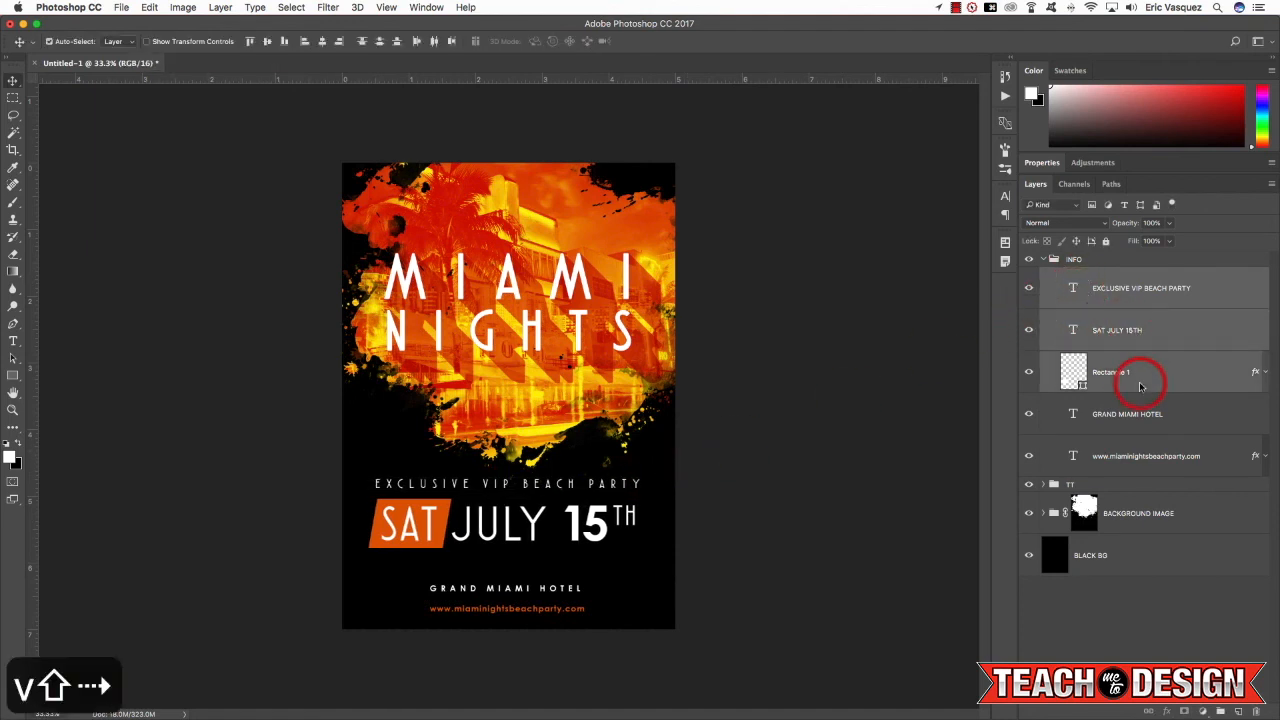
Select all layers in the INFO group and align their horizontal centers.
click(1155, 287)
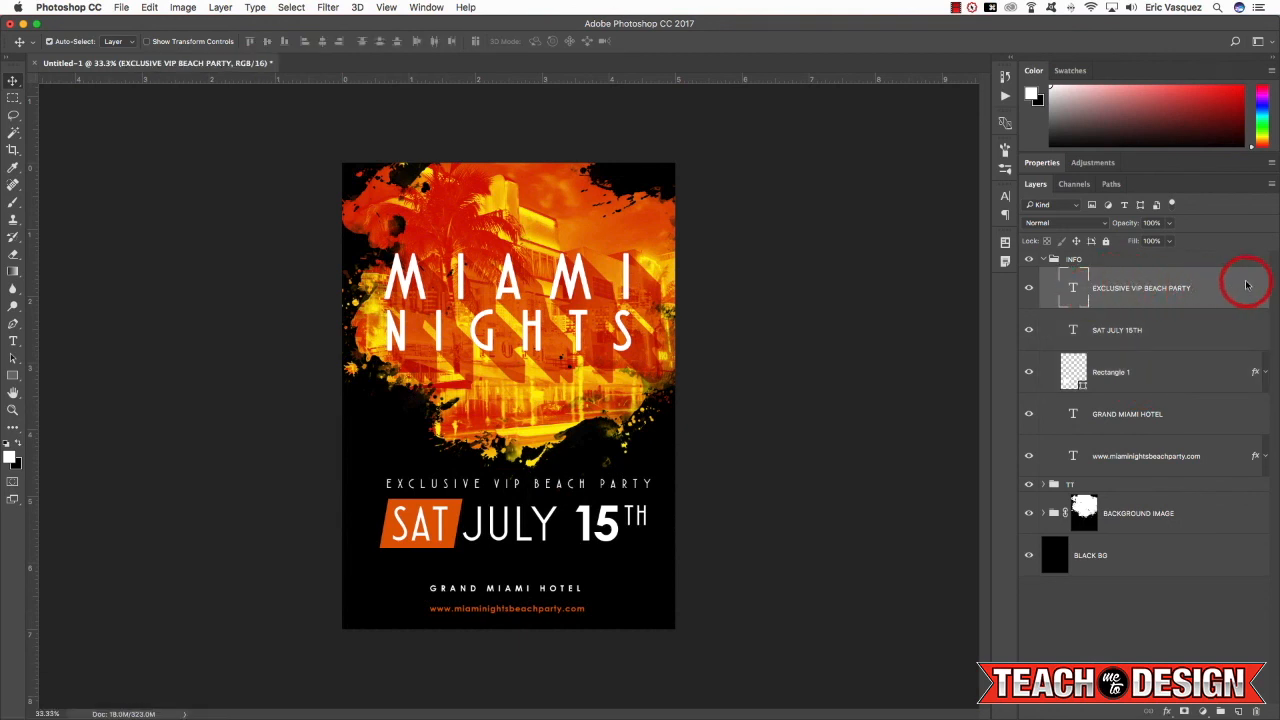
shift+click(1192, 458)
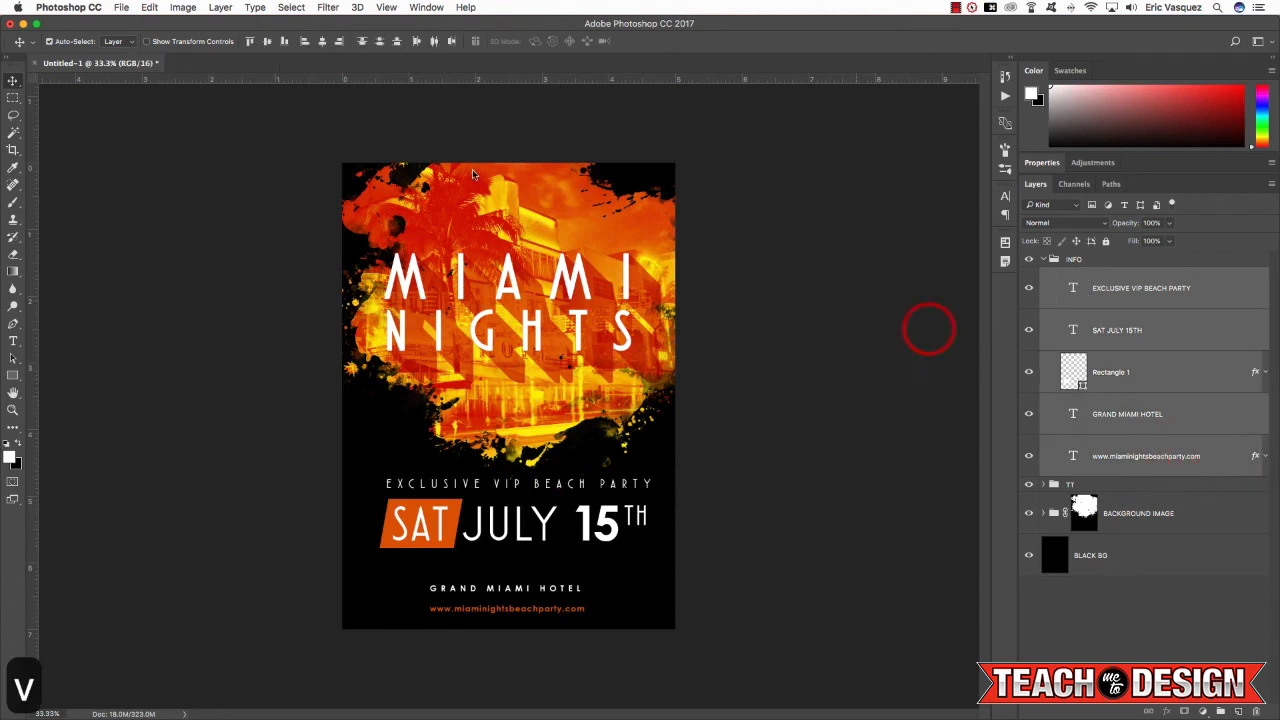
click(321, 42)
key(v)
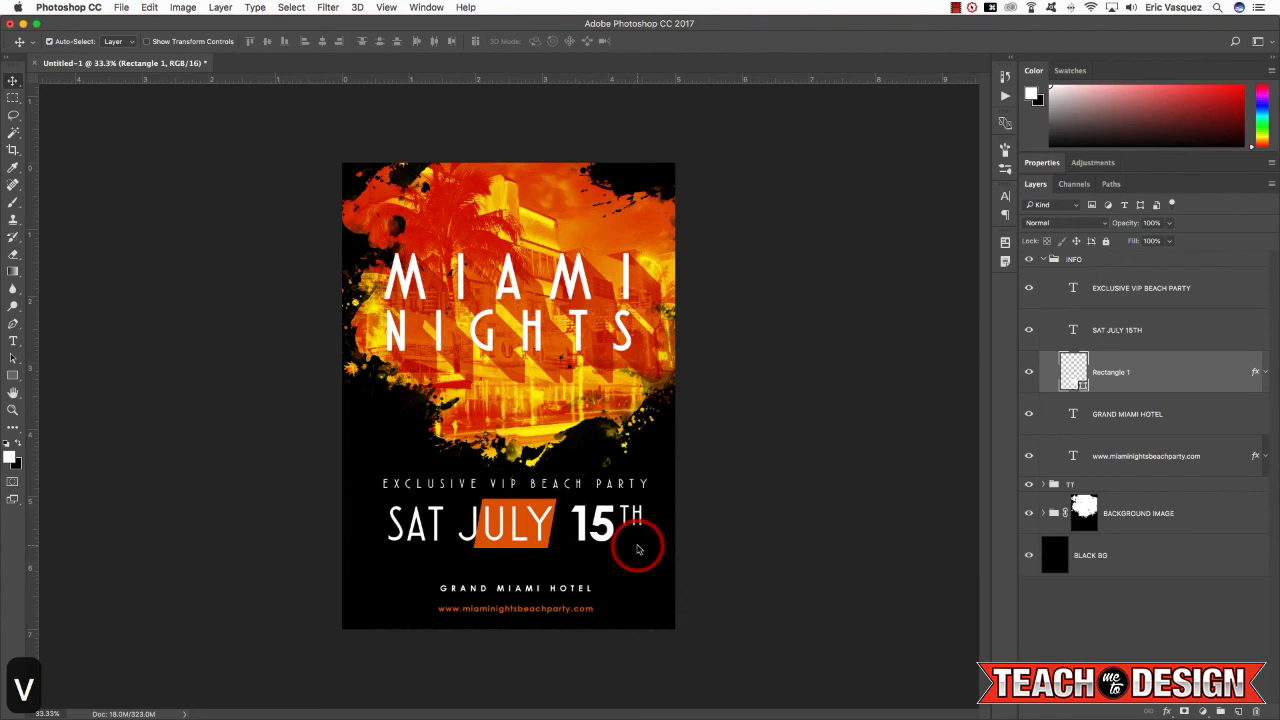
Move the orange rectangle back behind SAT in the date line and collapse the INFO group.
key(super+t)
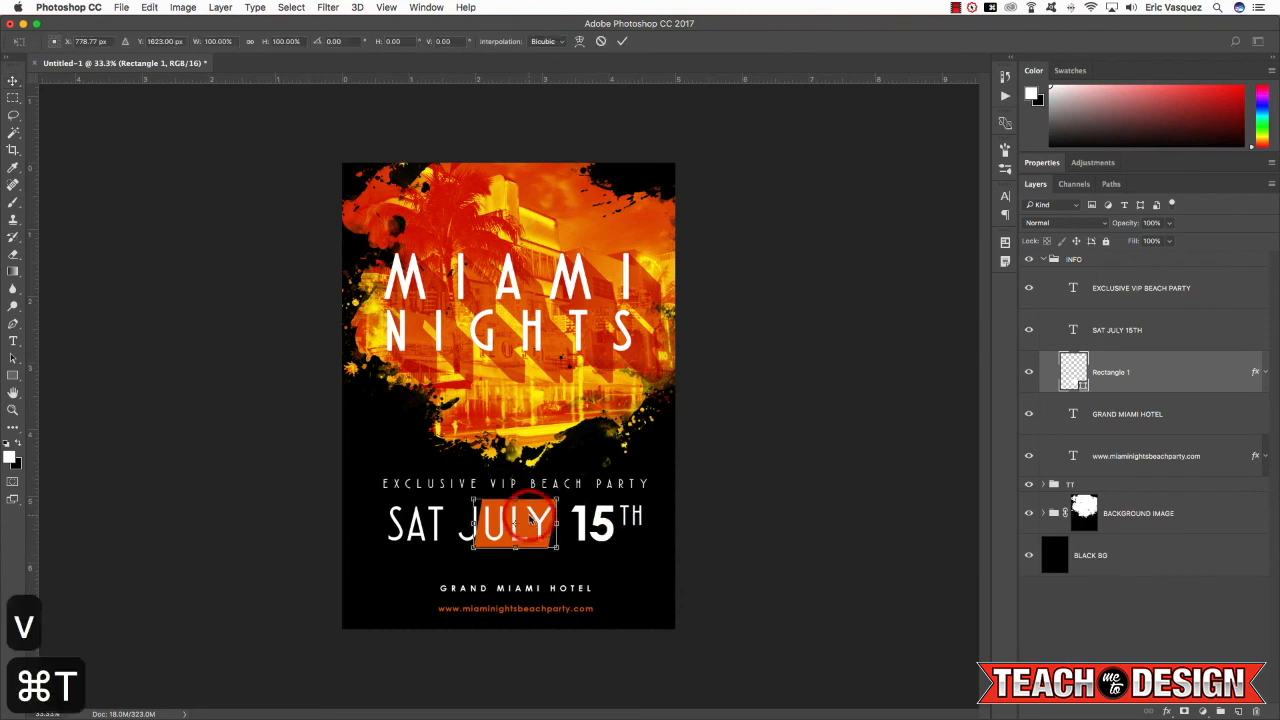
drag(523, 521, 422, 519)
key(Return)
key(Right)
key(Right)
key(Right)
key(Right)
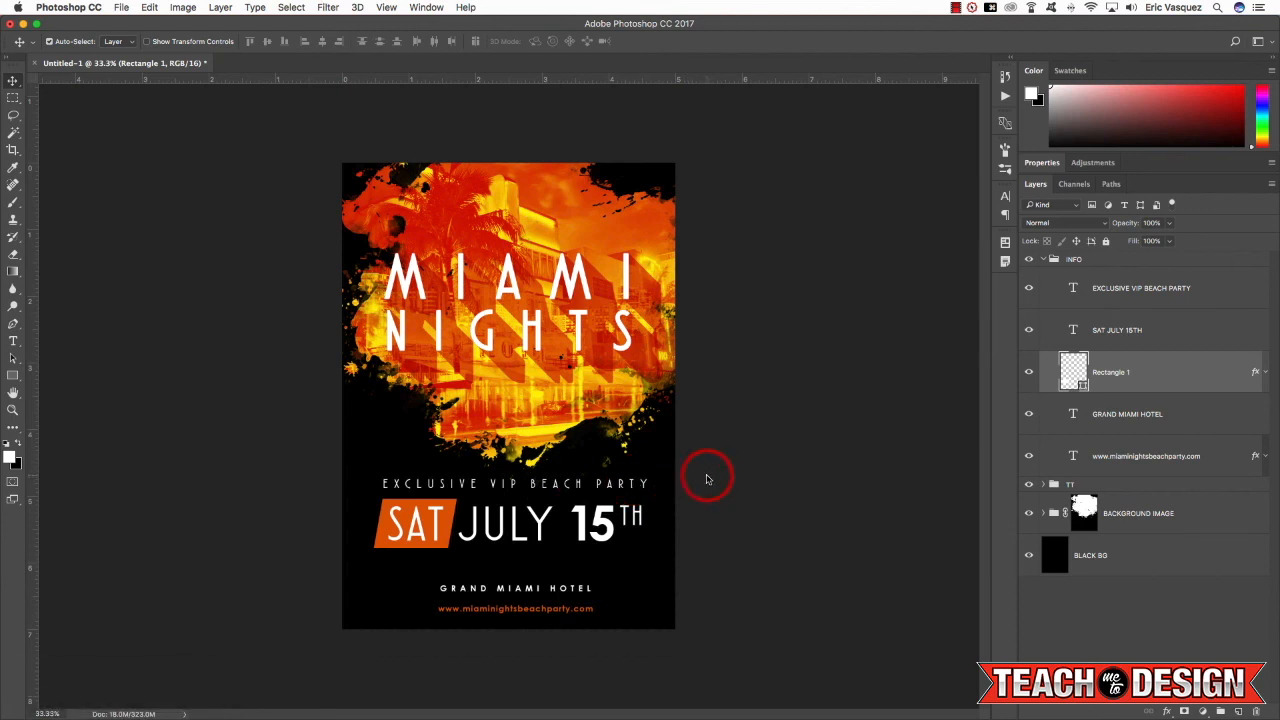
click(1040, 260)
click(1043, 260)
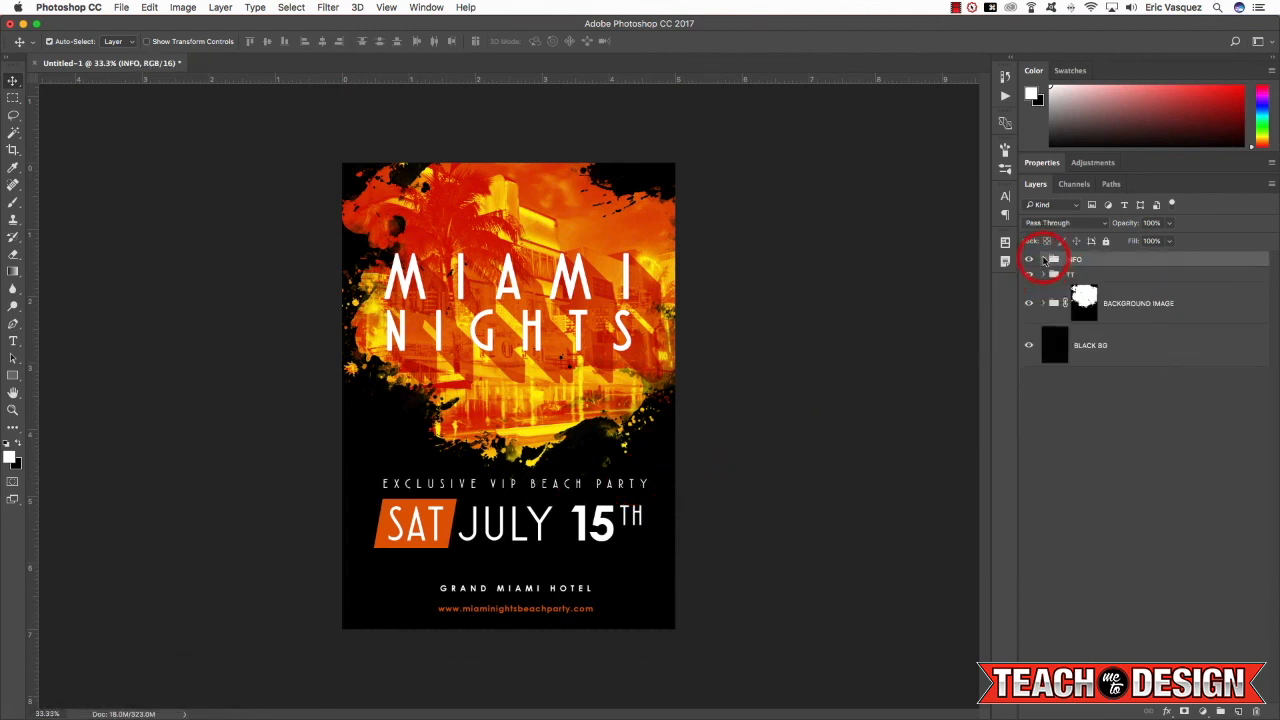
Nudge the BACKGROUND IMAGE group up on the flyer and bring it partway back down.
click(1163, 310)
key(v)
key(shift+Up)
key(shift+Up)
key(shift+Up)
key(shift+Up)
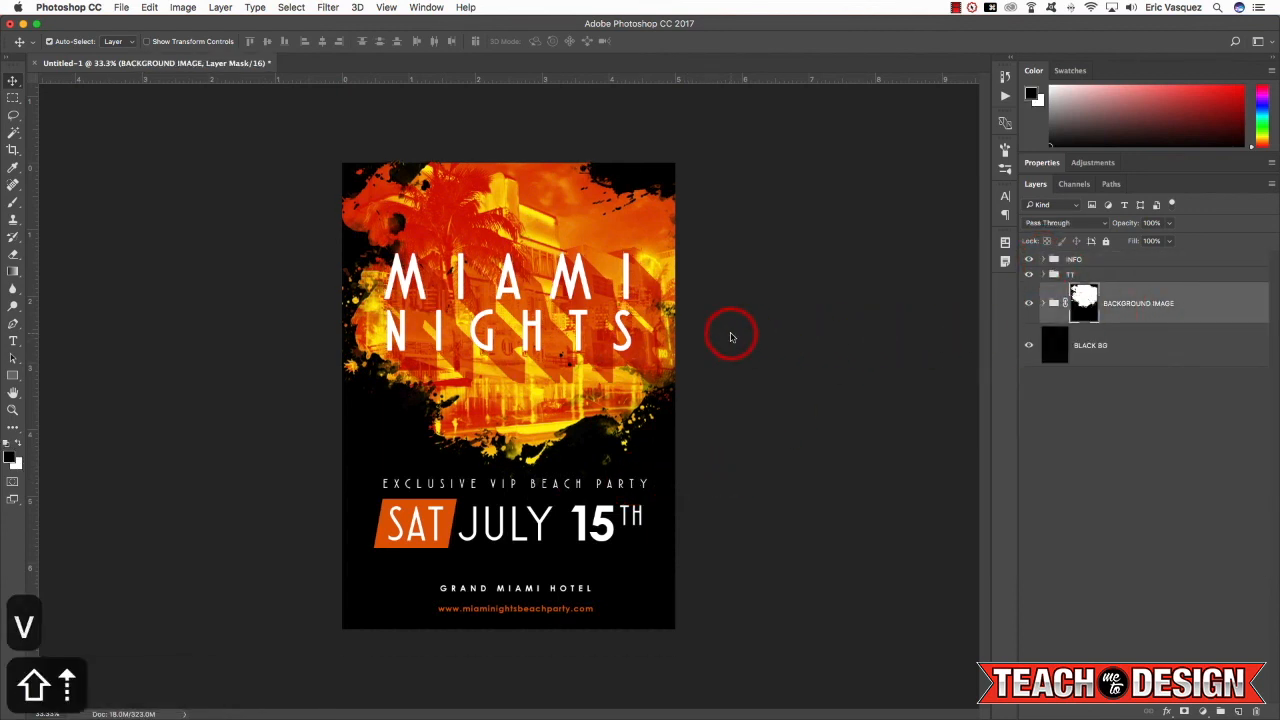
key(shift+Up)
key(shift+Up)
key(shift+Up)
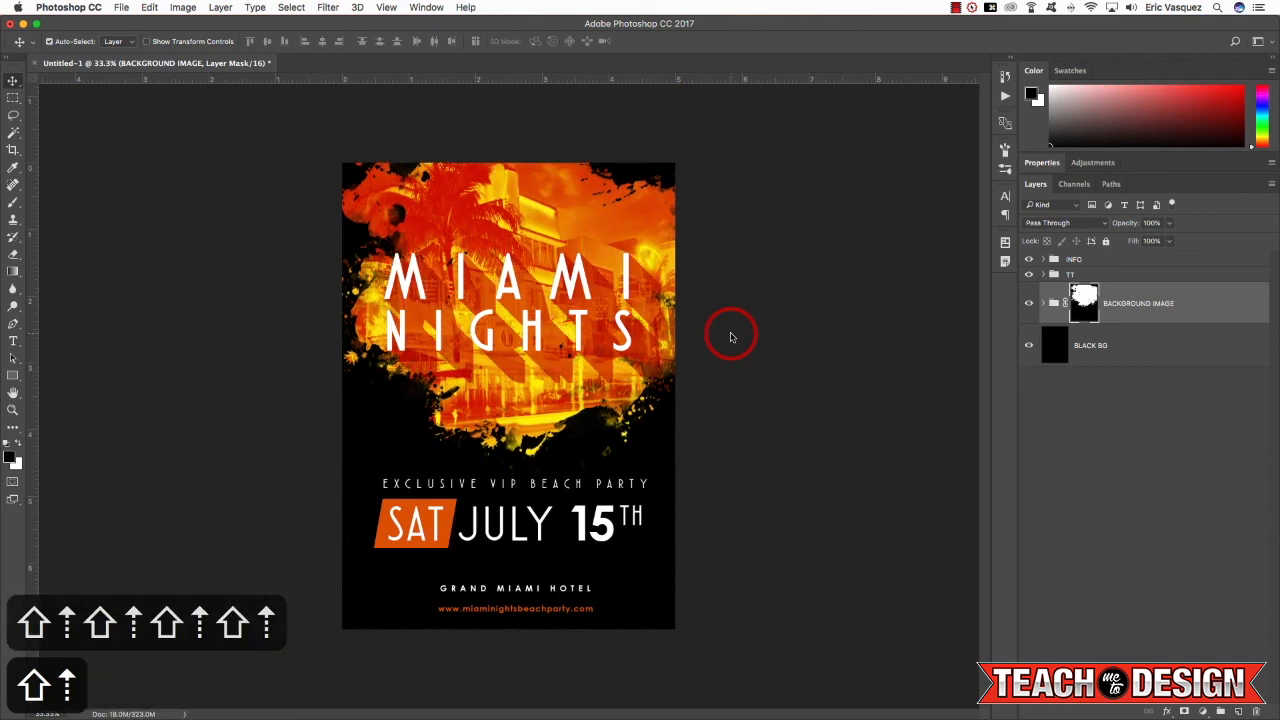
key(shift+Down)
key(shift+Down)
key(shift+Down)
key(shift+Down)
key(shift+Down)
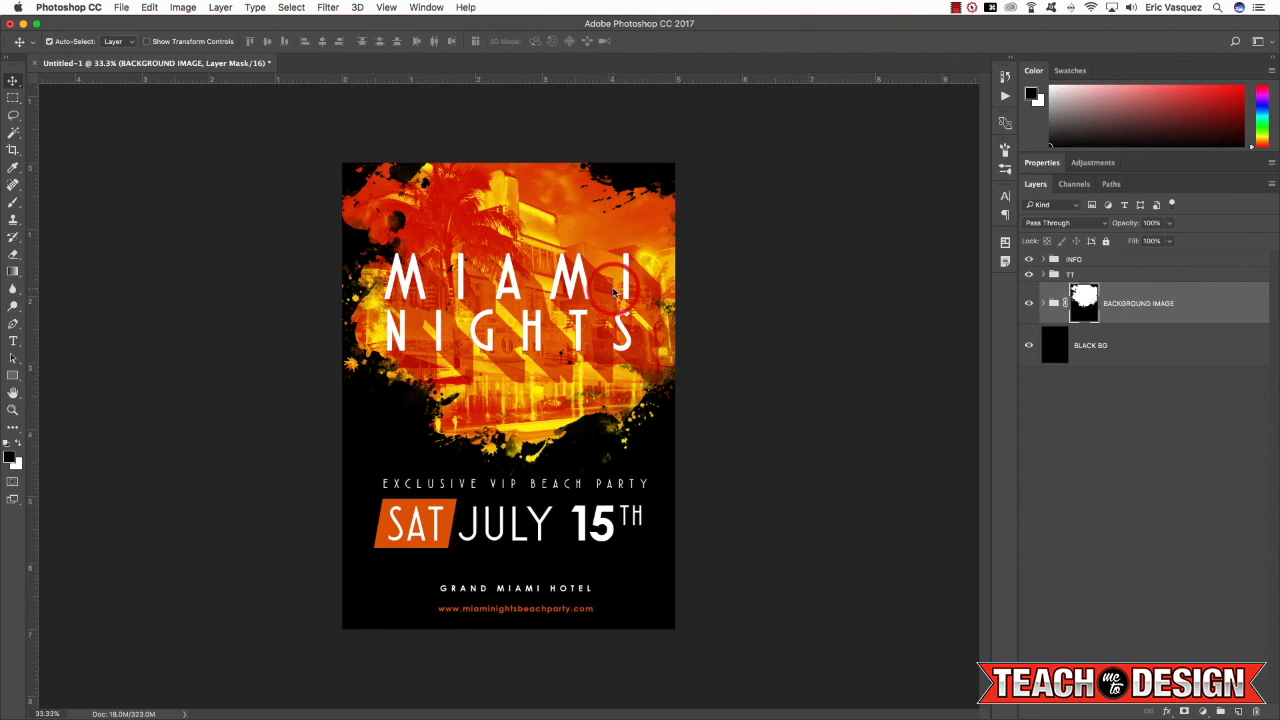
Try hiding the NIGHTS text inside the MIAMI NIGHTS smart object, saving and closing it, and undo the title update in the flyer.
click(1055, 274)
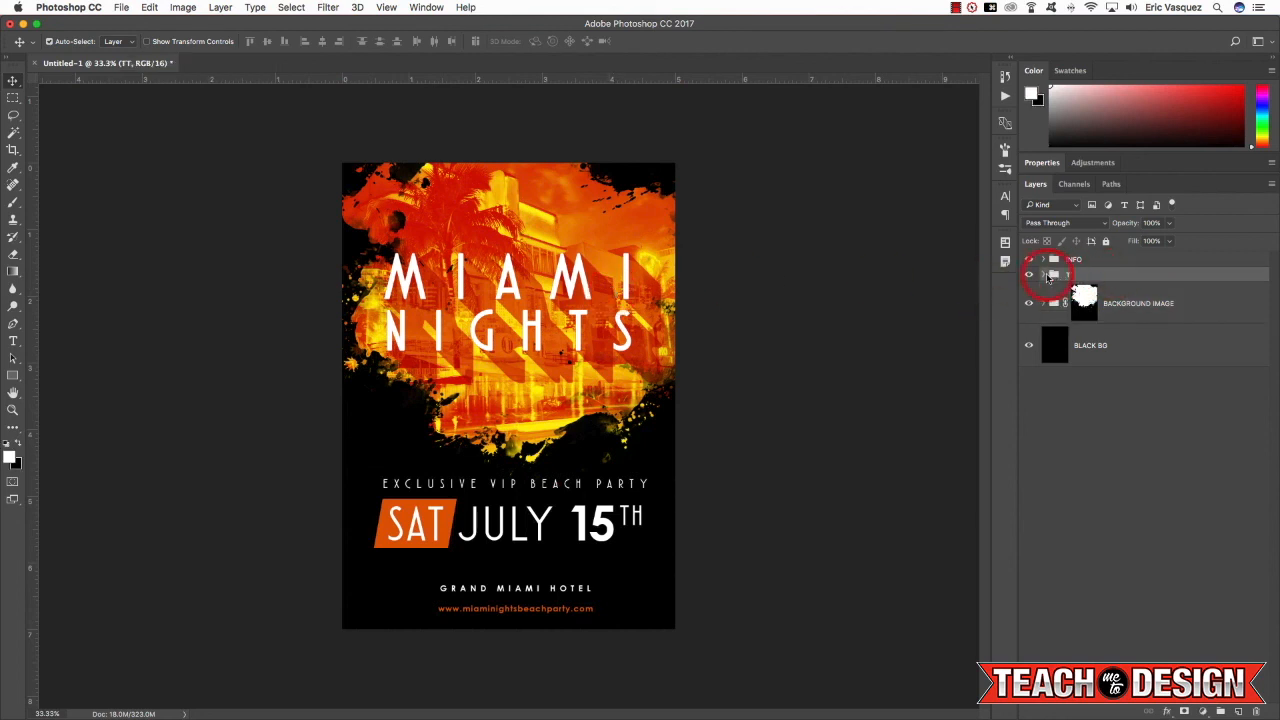
click(1043, 274)
click(1126, 305)
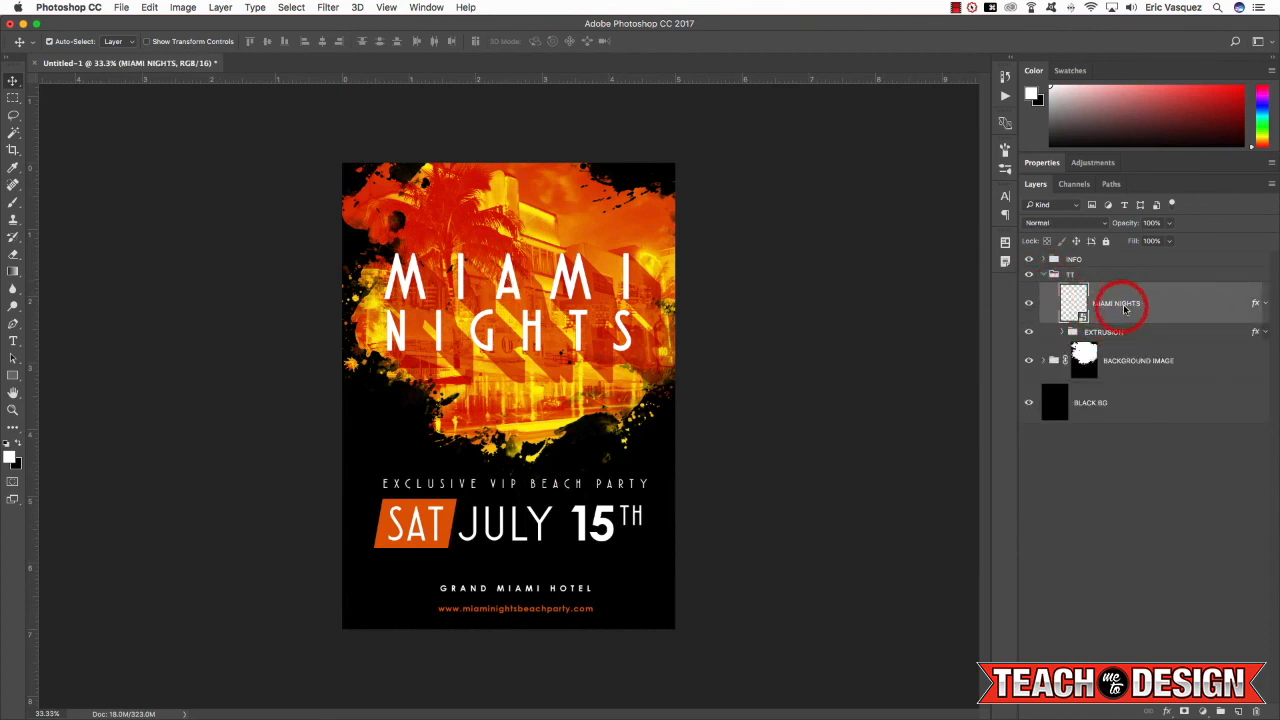
double_click(1082, 317)
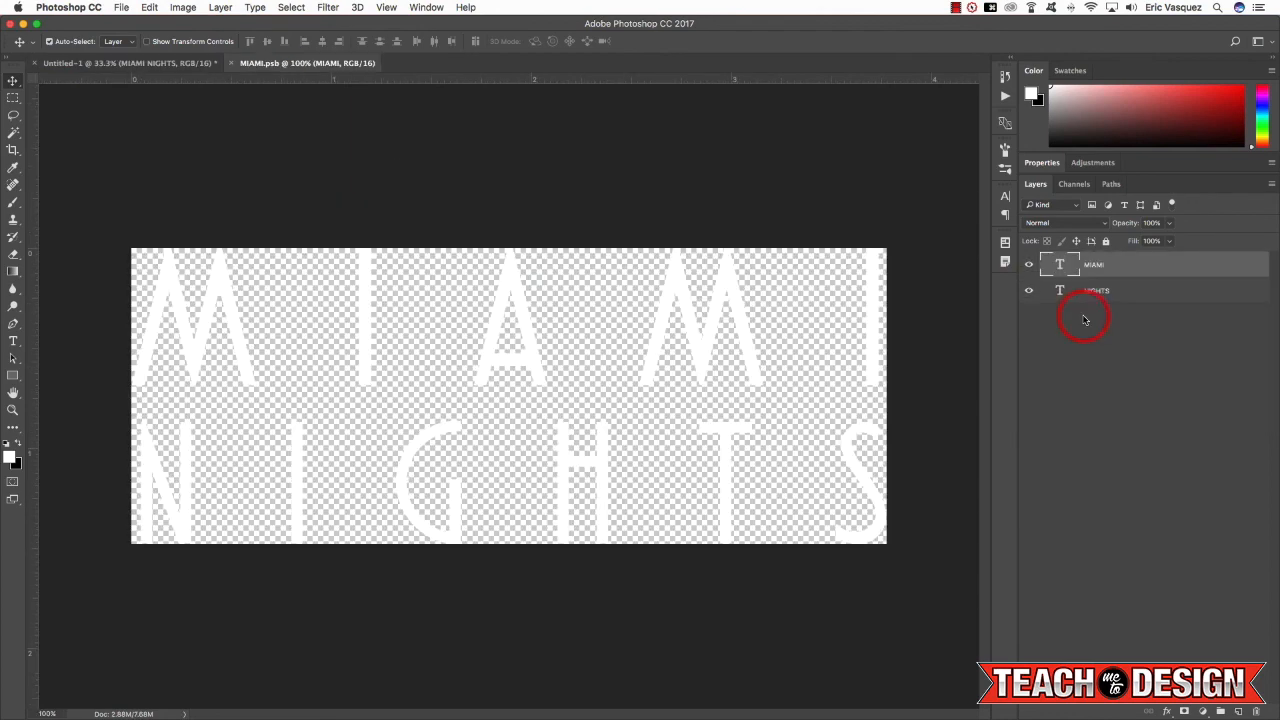
click(1030, 291)
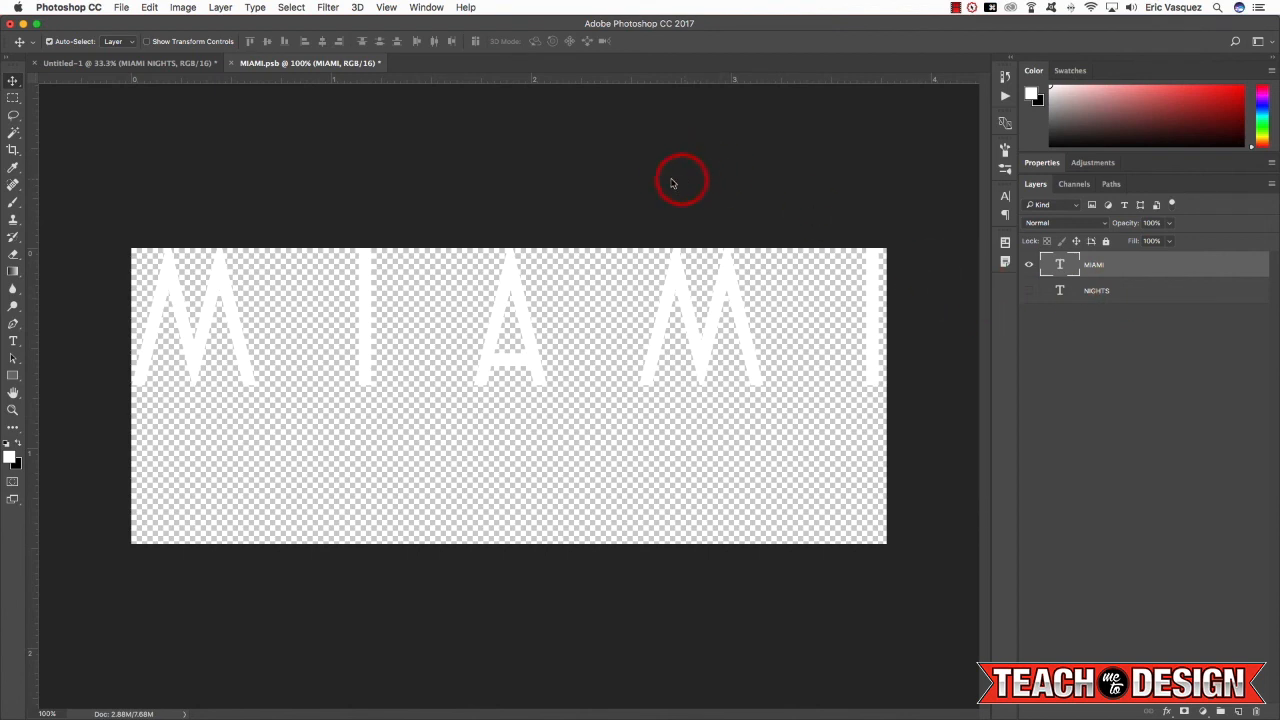
key(super+s)
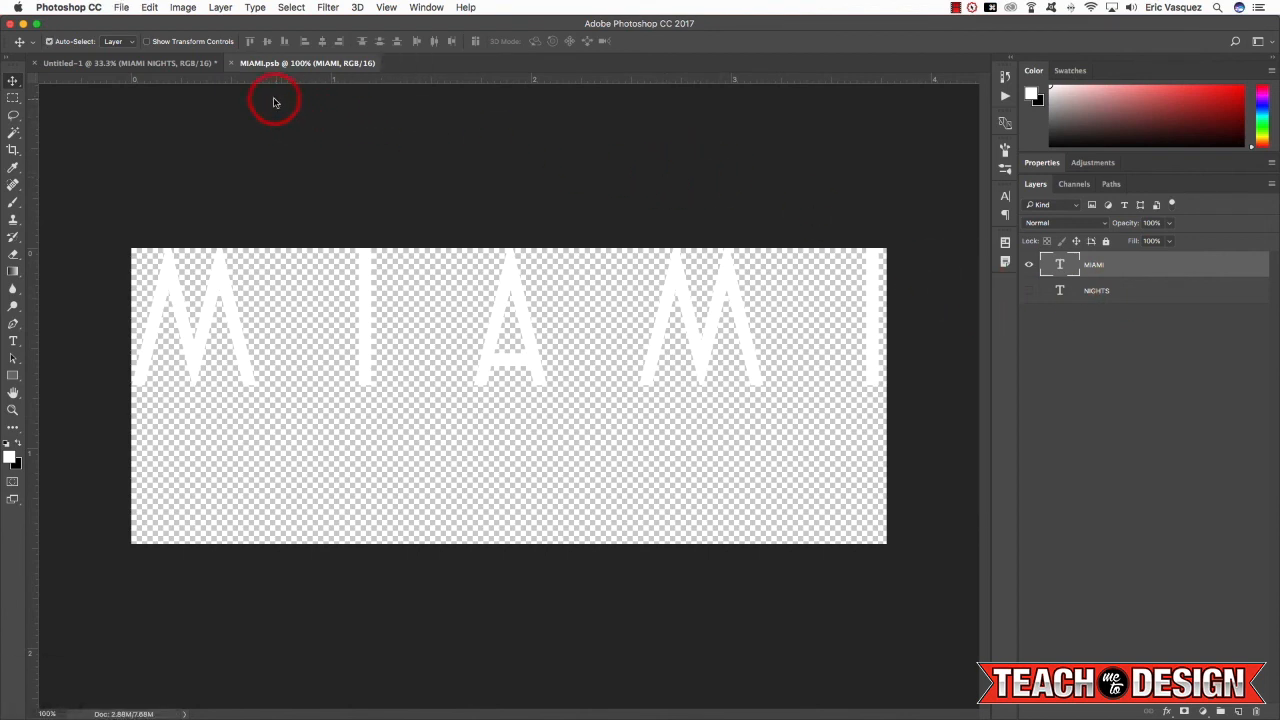
key(super+w)
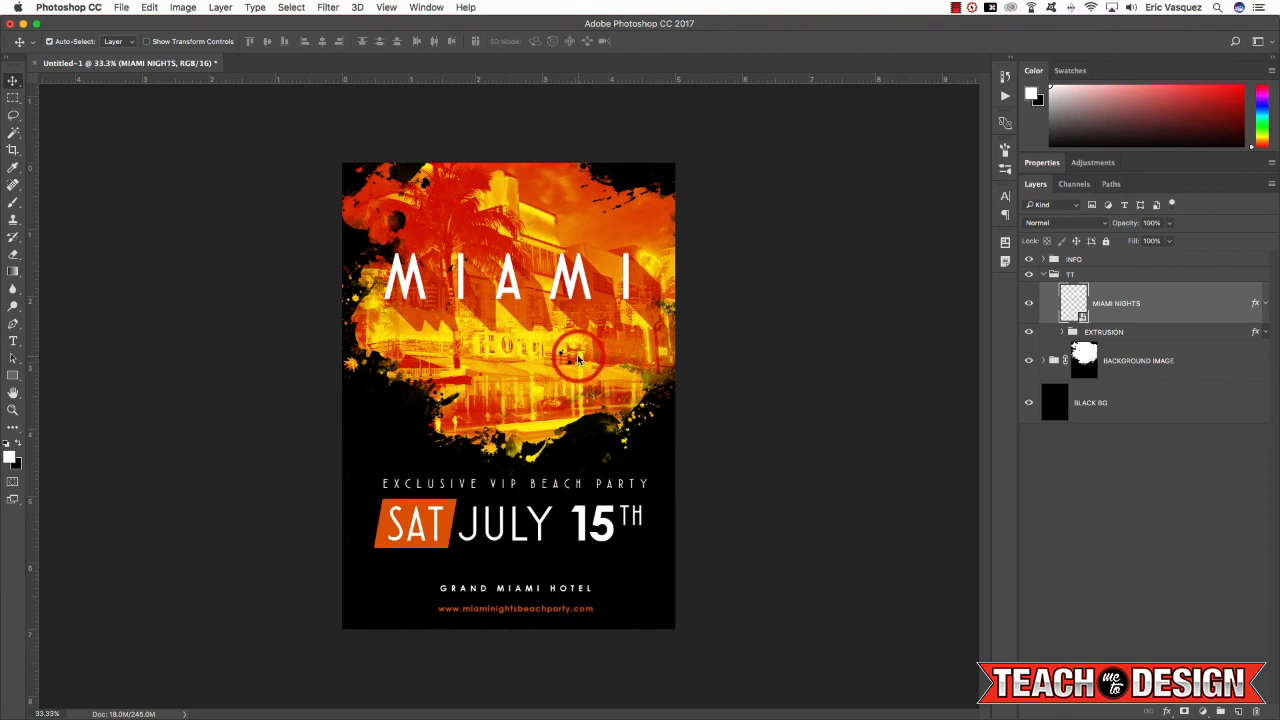
key(super+z)
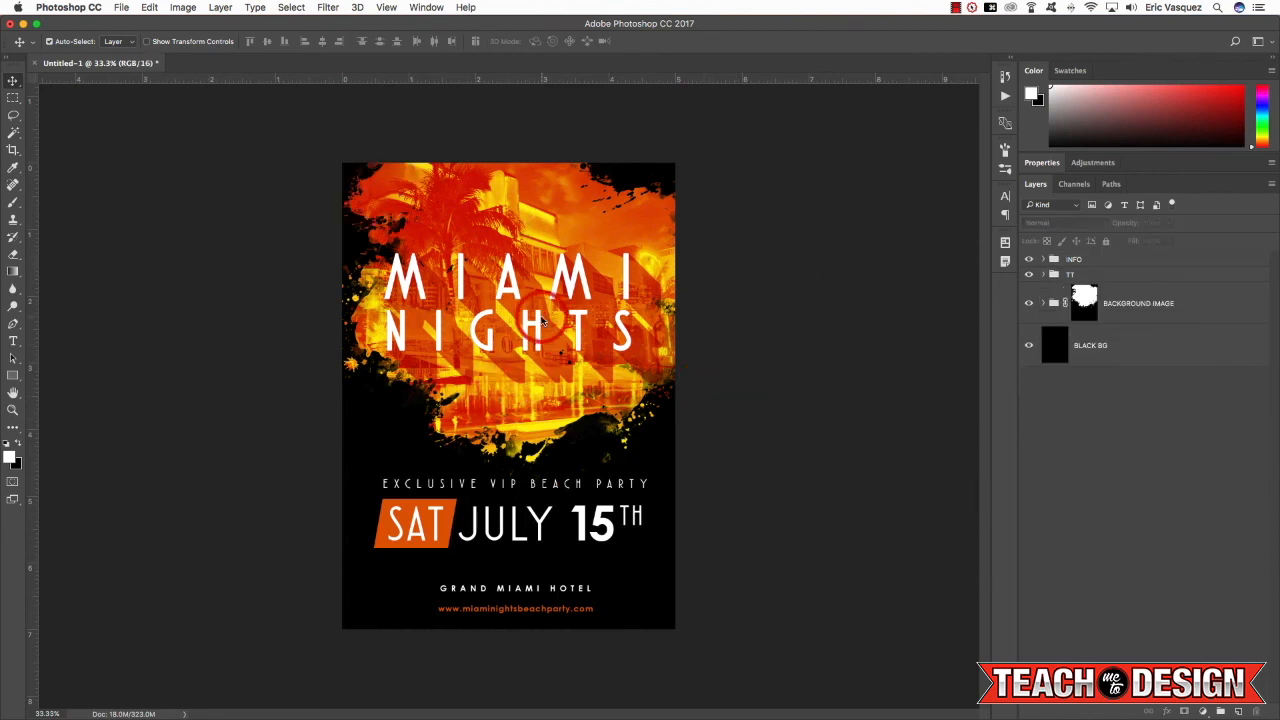
Scale the tagline, the date and its orange rectangle down slightly together around their center.
click(1098, 259)
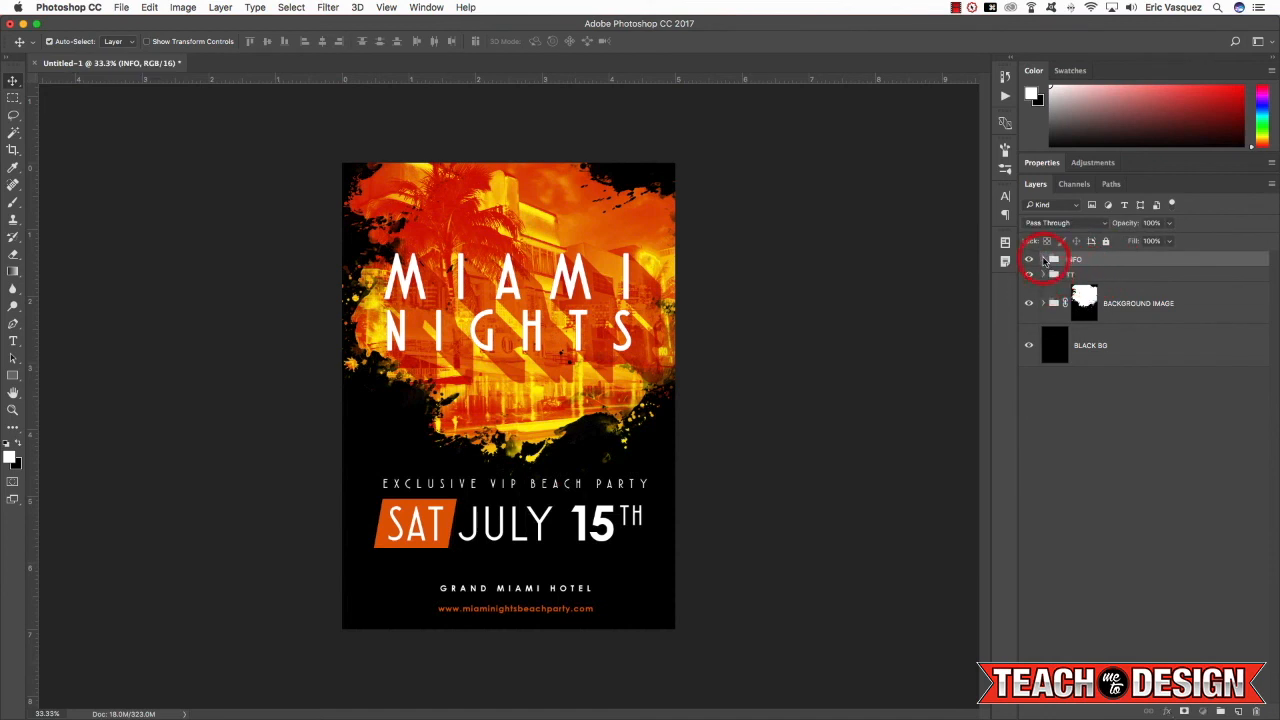
click(1044, 260)
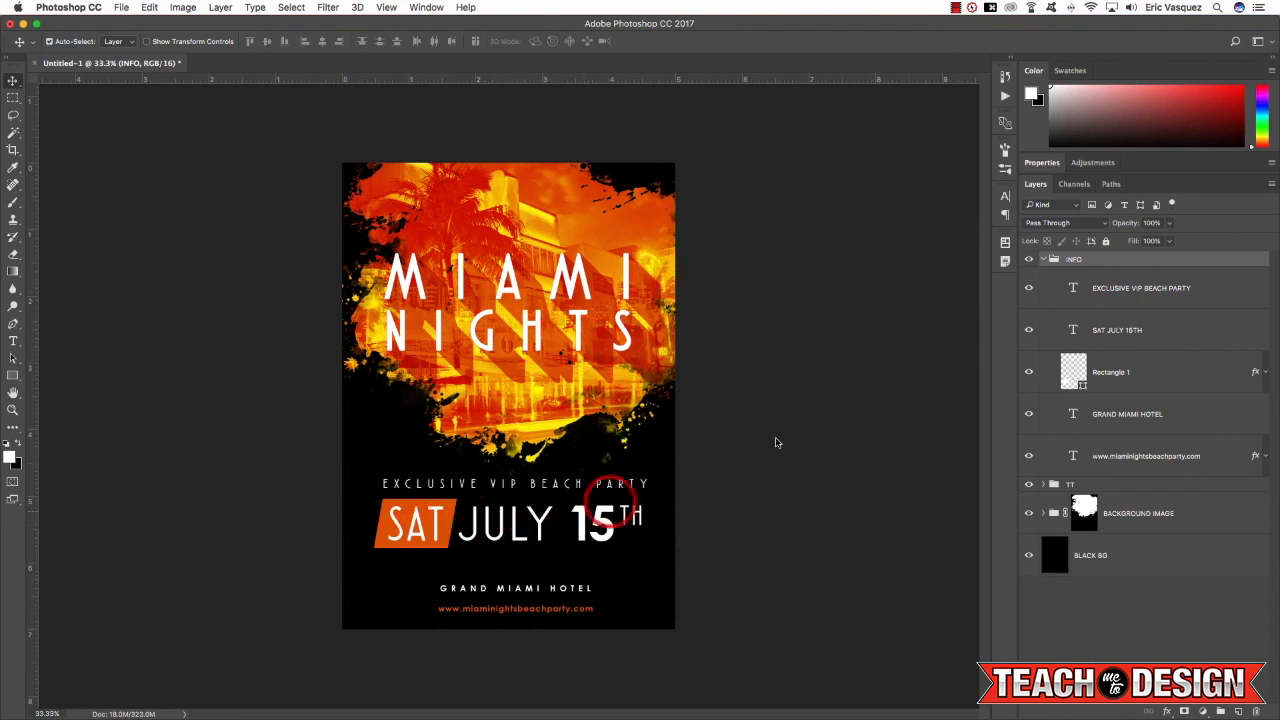
click(1137, 292)
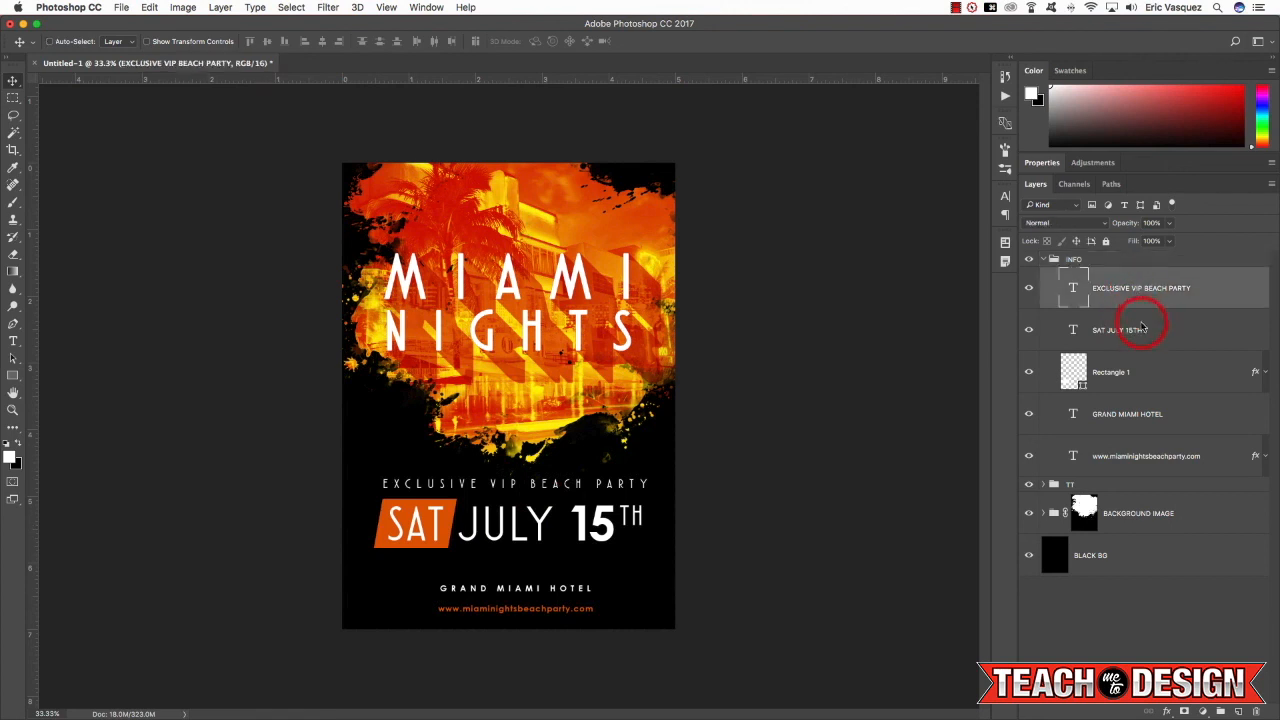
shift+click(1140, 328)
shift+click(1134, 370)
key(v)
key(super+t)
drag(648, 481, 632, 486)
key(Return)
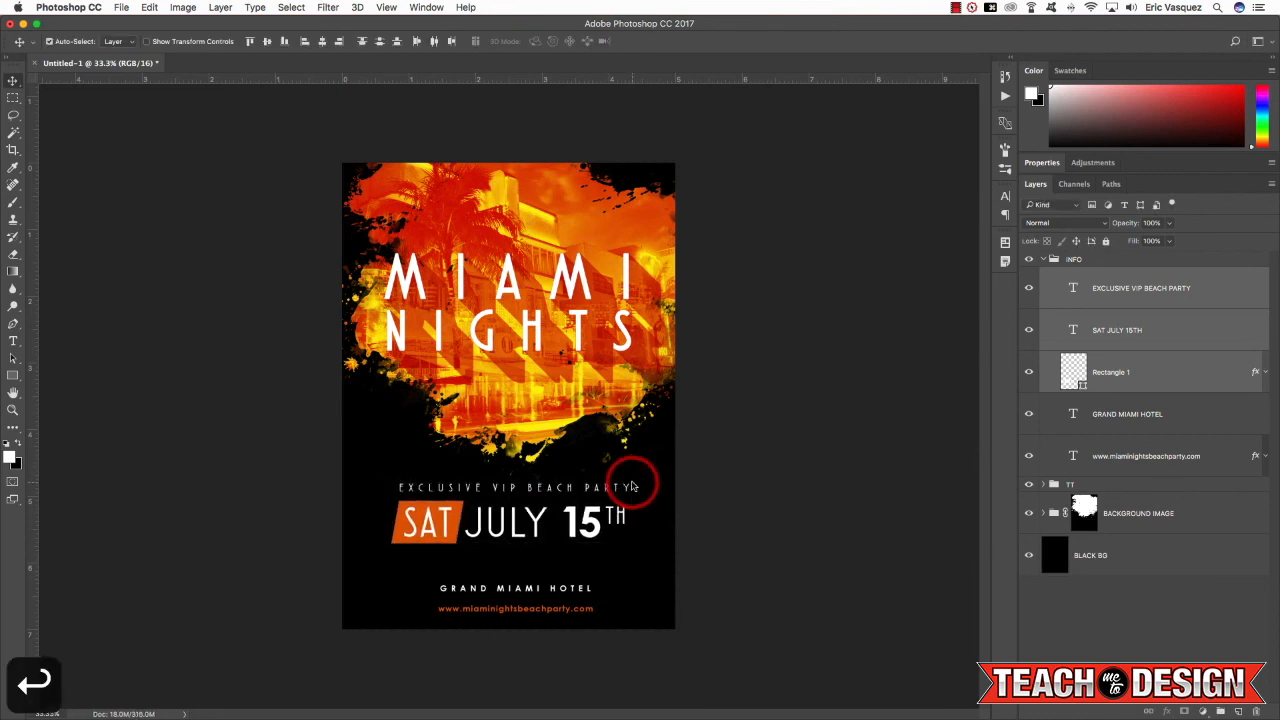
Collapse the INFO and BACKGROUND IMAGE groups and select the INFO group.
click(1042, 260)
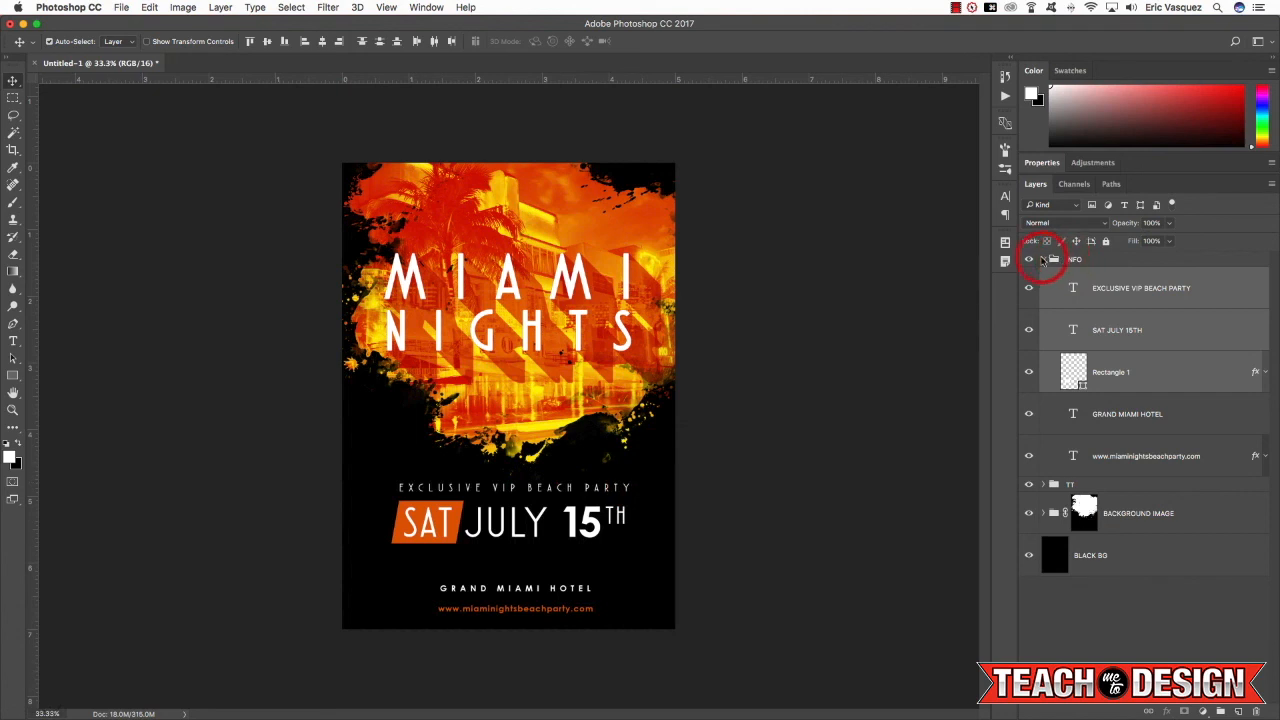
click(1042, 260)
click(1042, 303)
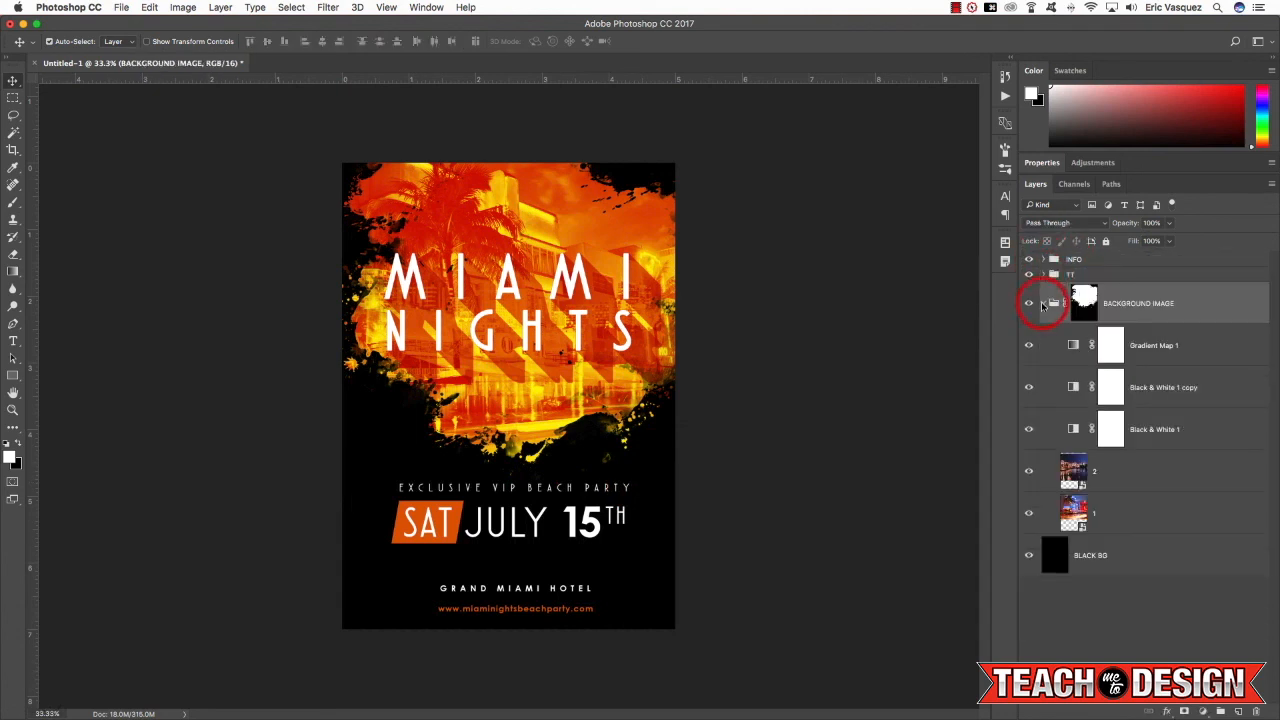
click(1042, 305)
click(1100, 262)
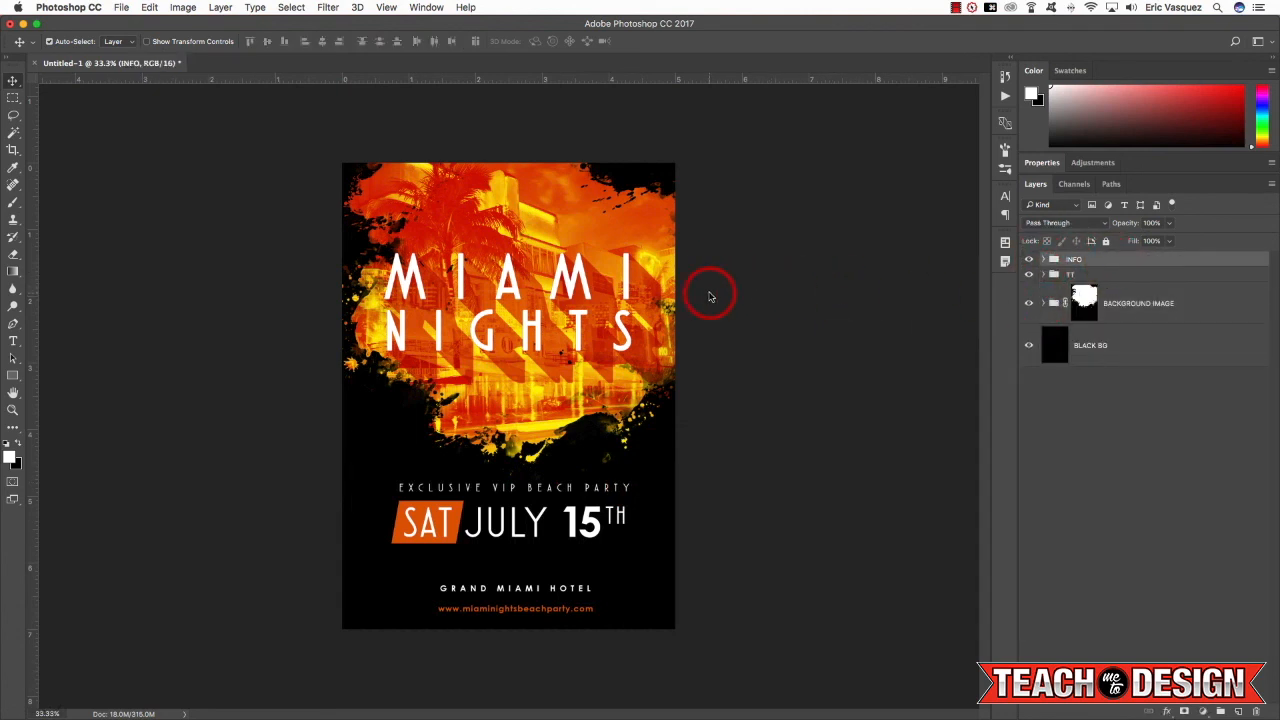